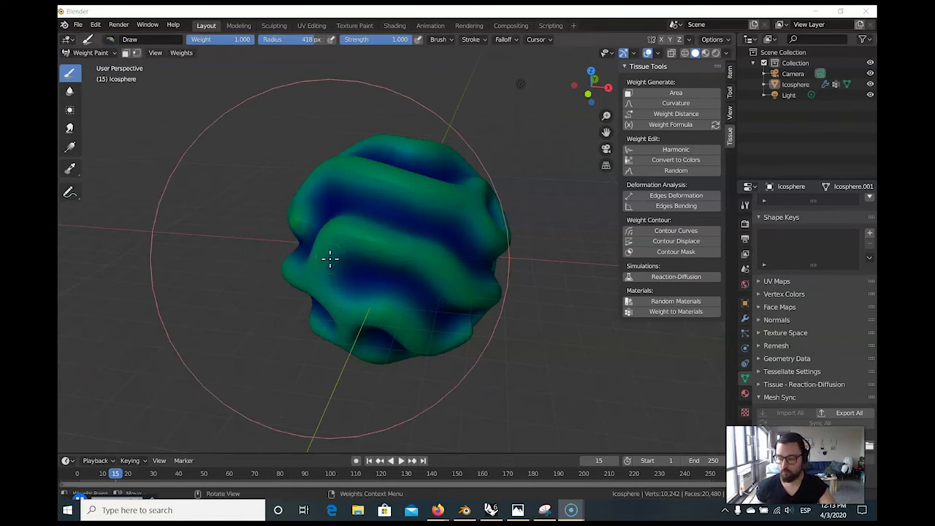
# Play the reaction-diffusion animation and examine how the weight pattern evolves around the icosphere.
pyautogui.moveTo(338, 232)
pyautogui.mouseDown(button='middle')
pyautogui.moveTo(330, 256)
pyautogui.moveTo(395, 224)
pyautogui.mouseUp(button='middle')
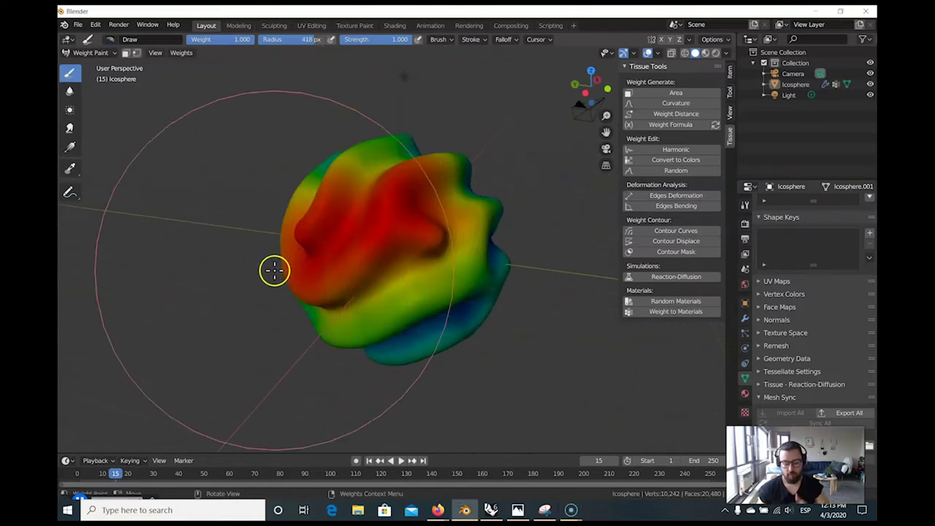
pyautogui.click(402, 461)
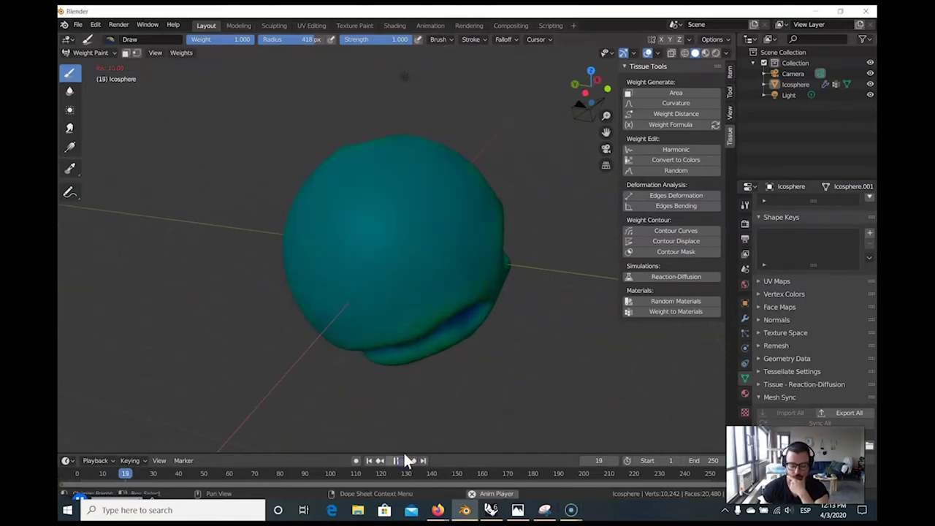
pyautogui.moveTo(434, 340); pyautogui.dragTo(434, 253, button='middle')
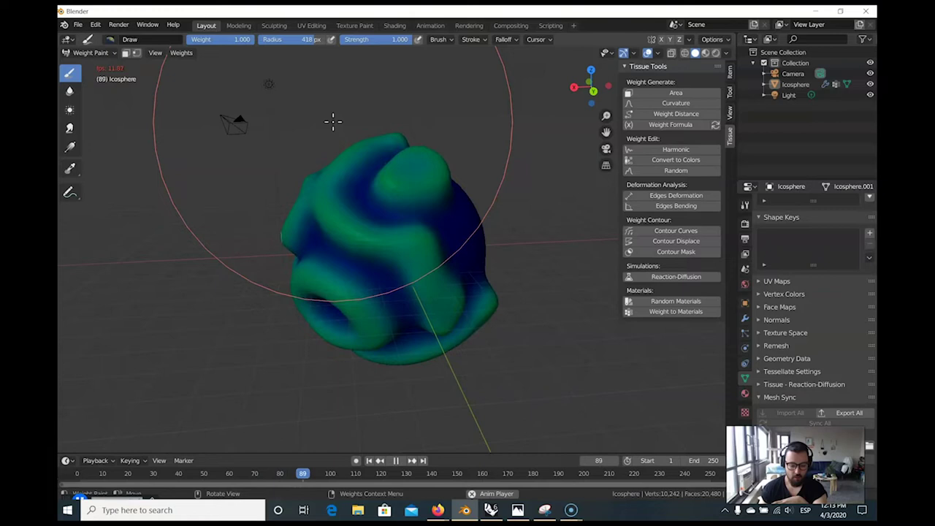
pyautogui.moveTo(463, 231); pyautogui.dragTo(408, 231, button='middle')
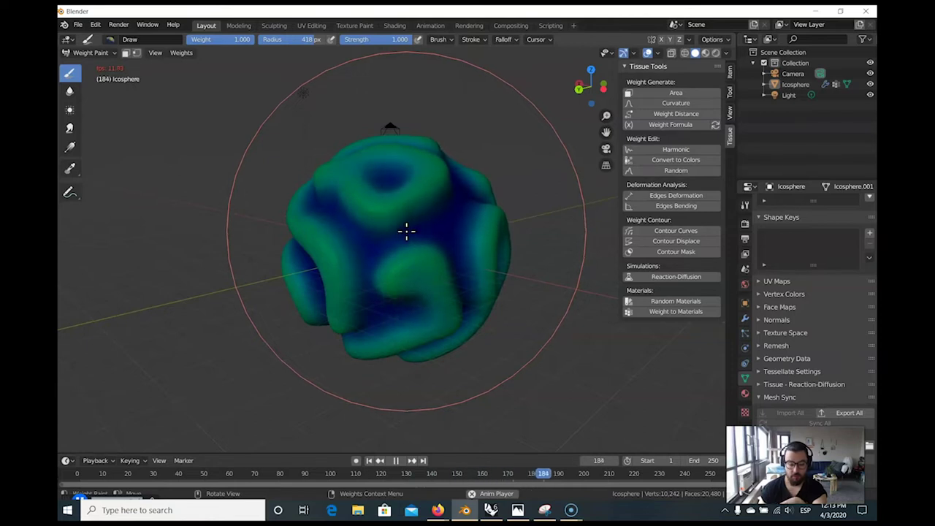
pyautogui.moveTo(410, 233); pyautogui.dragTo(522, 244, button='middle')
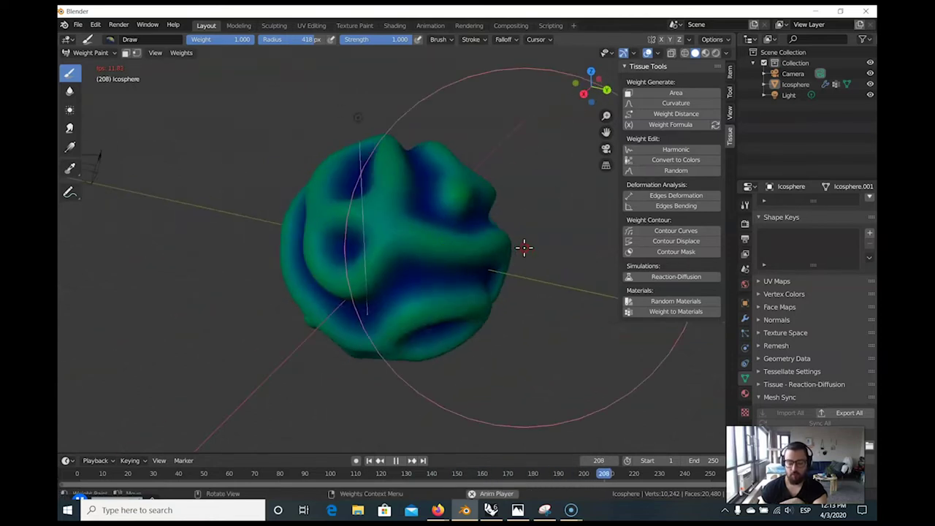
pyautogui.scroll(5, 443, 246)
pyautogui.scroll(-6, 395, 245)
pyautogui.moveTo(309, 236); pyautogui.dragTo(424, 269, button='middle')
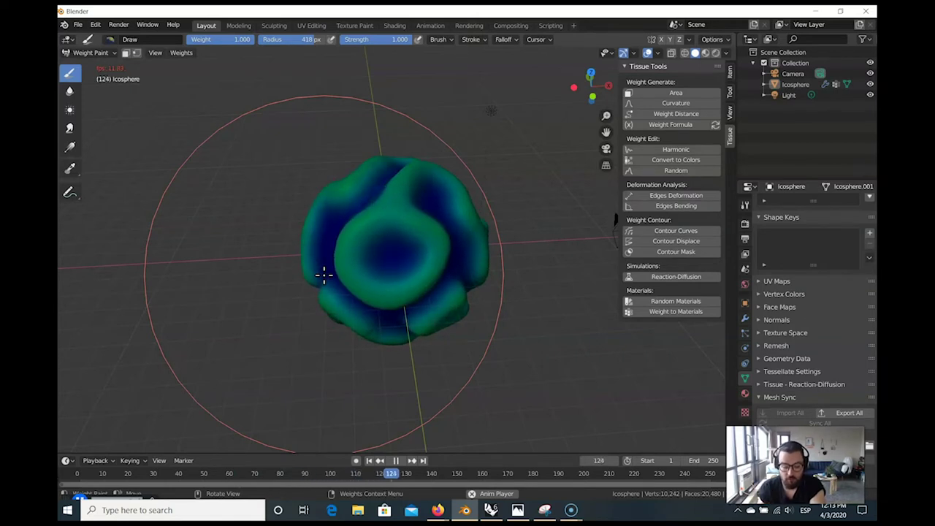
pyautogui.moveTo(326, 190); pyautogui.dragTo(401, 223, button='middle')
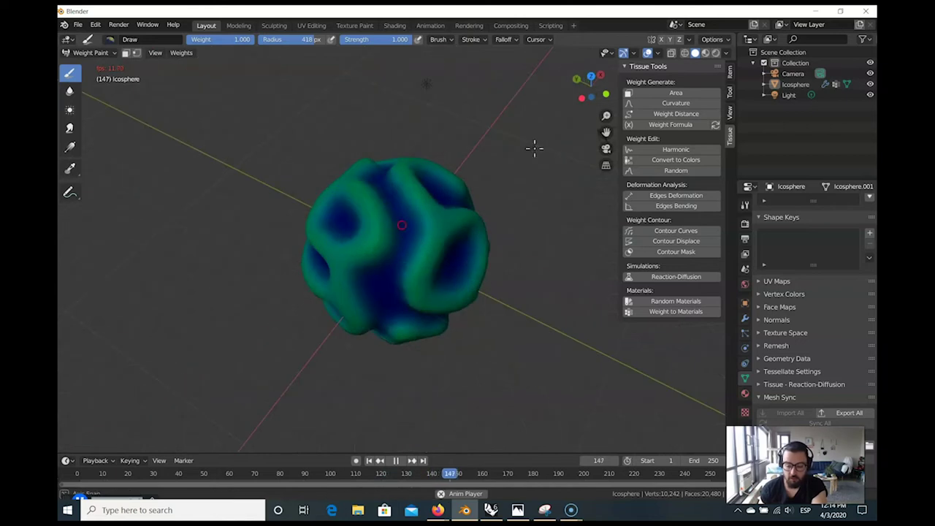
# Collapse the Tissue Tools options and examine the growing relief on the icosphere from several sides.
pyautogui.click(627, 66)
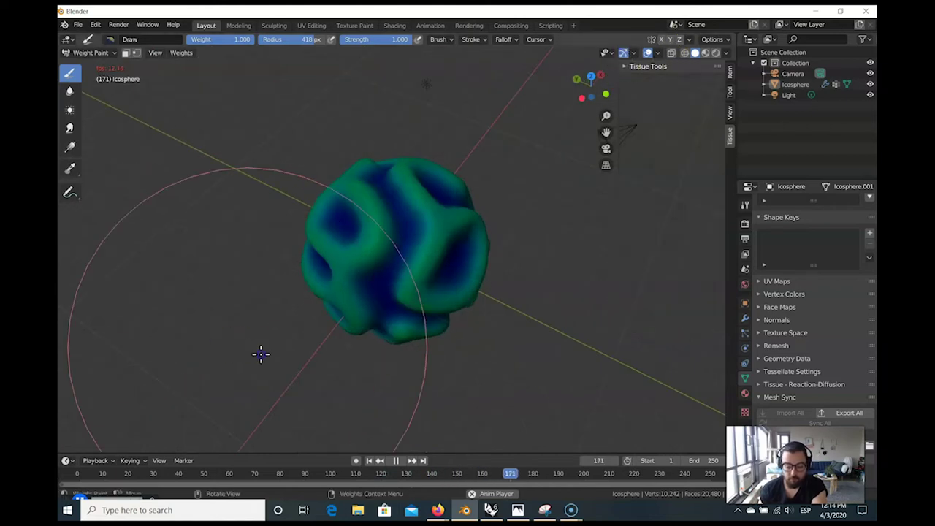
pyautogui.moveTo(254, 287); pyautogui.dragTo(525, 233, button='middle')
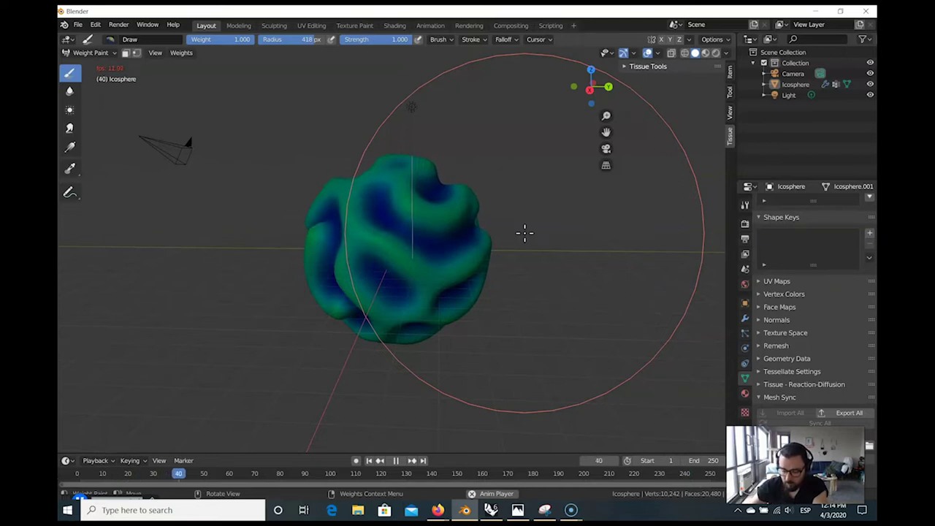
pyautogui.moveTo(499, 246); pyautogui.dragTo(432, 267, button='middle')
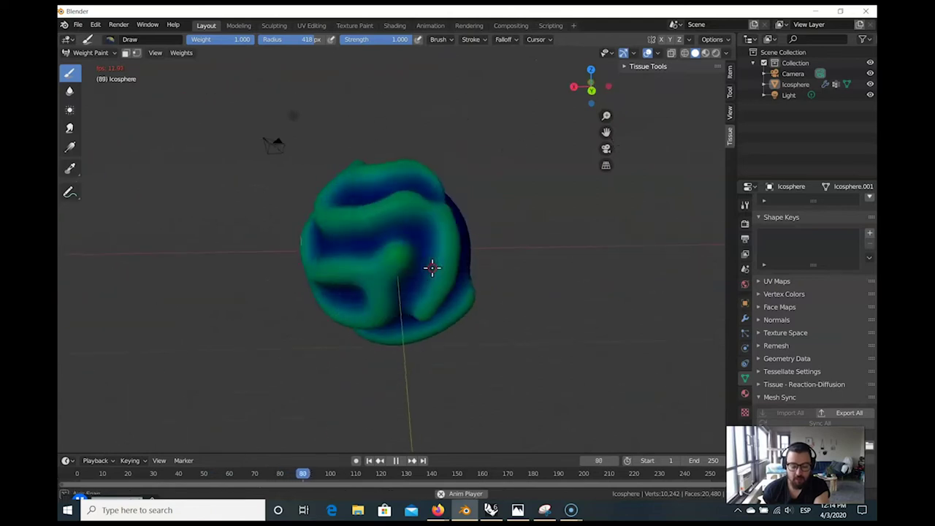
pyautogui.moveTo(583, 261); pyautogui.dragTo(513, 266, button='middle')
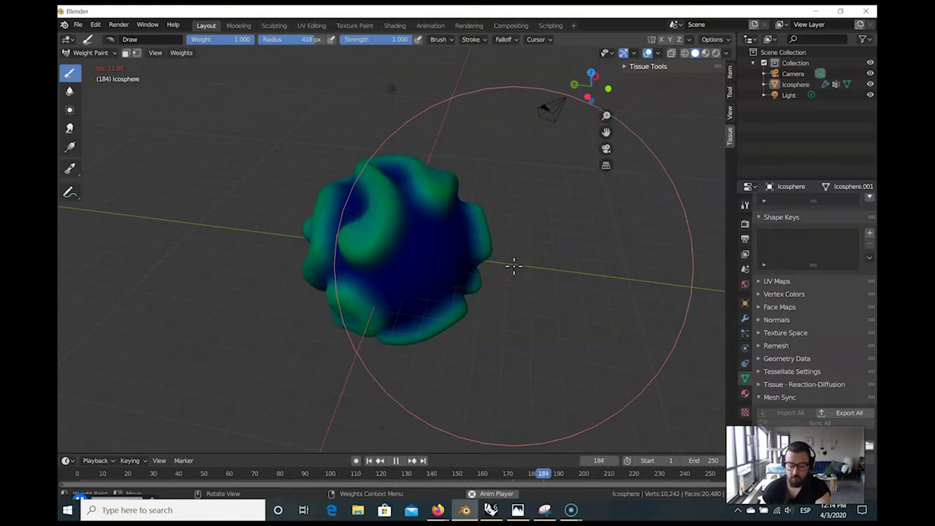
pyautogui.moveTo(514, 265); pyautogui.dragTo(491, 272)
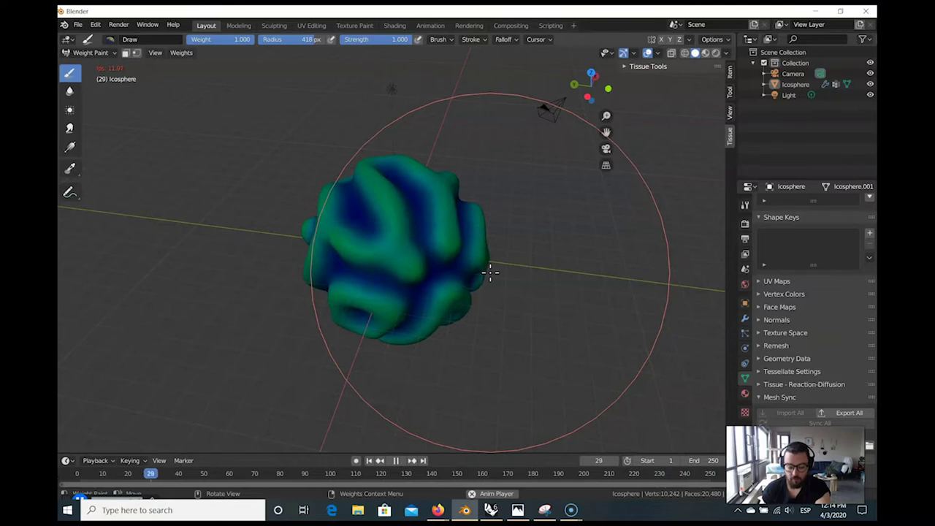
pyautogui.moveTo(490, 273); pyautogui.dragTo(445, 271)
pyautogui.moveTo(445, 271)
pyautogui.mouseDown(button='middle')
pyautogui.moveTo(549, 267)
pyautogui.moveTo(399, 292)
pyautogui.moveTo(441, 253)
pyautogui.moveTo(359, 220)
pyautogui.mouseUp(button='middle')
pyautogui.moveTo(267, 297); pyautogui.dragTo(459, 323, button='middle')
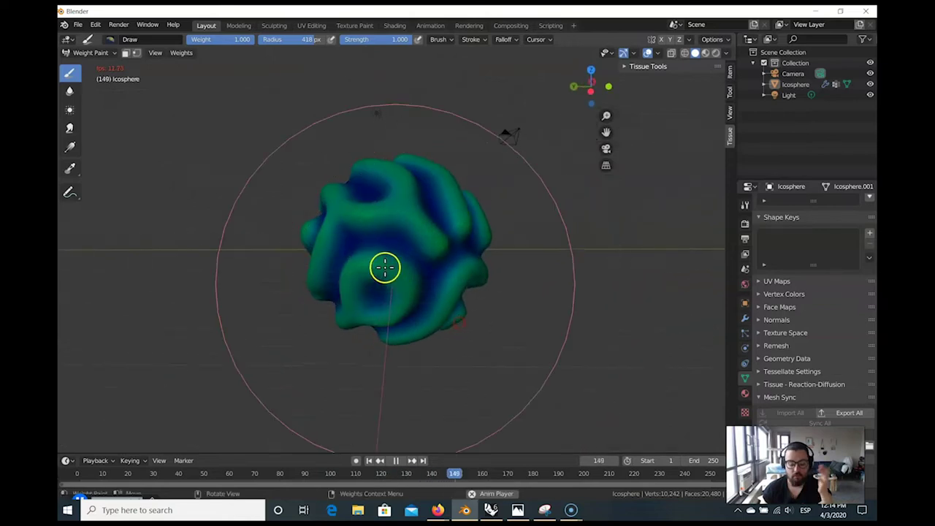
pyautogui.scroll(2, 410, 260)
pyautogui.moveTo(411, 261); pyautogui.dragTo(223, 142, button='middle')
# Quantize the active group's vertex weights in 4 steps and display the viewport in Material Preview shading.
pyautogui.click(180, 53)
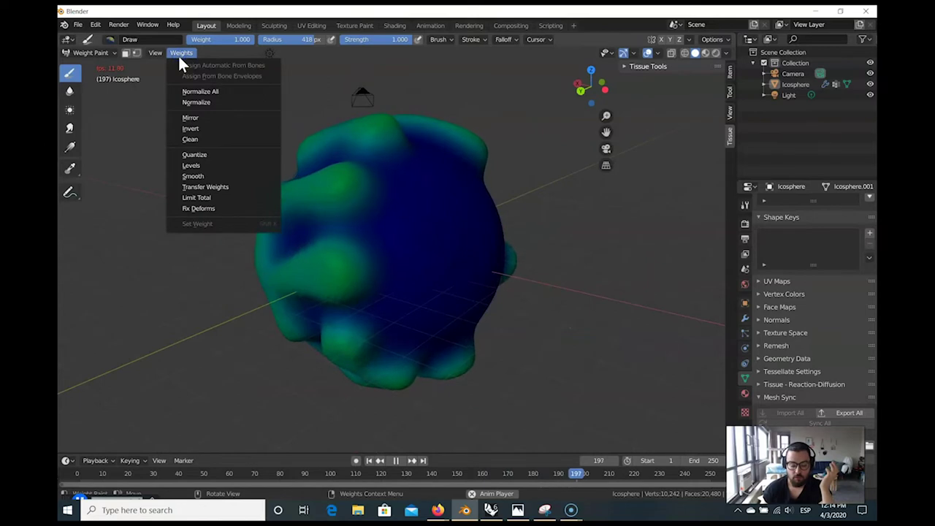
pyautogui.click(193, 155)
pyautogui.moveTo(153, 161); pyautogui.dragTo(367, 177, button='middle')
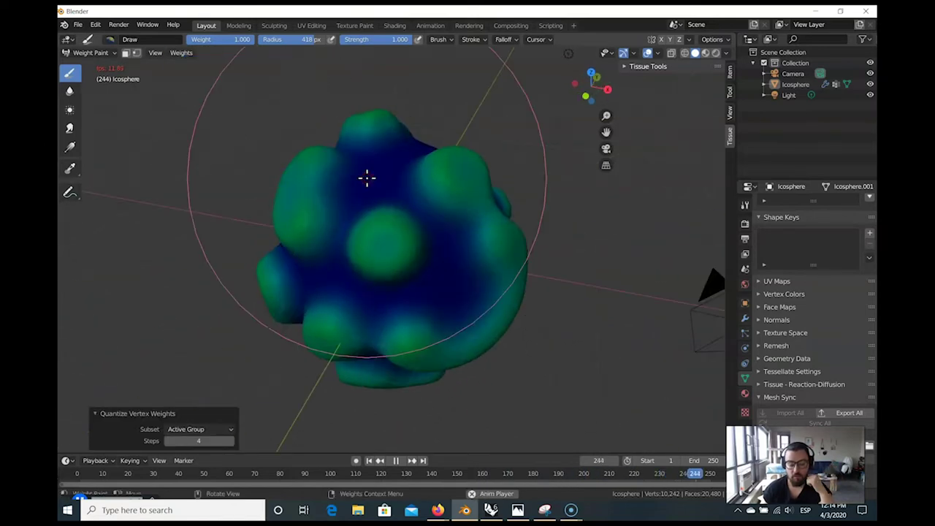
pyautogui.moveTo(363, 196)
pyautogui.mouseDown()
pyautogui.moveTo(367, 231)
pyautogui.moveTo(348, 226)
pyautogui.moveTo(417, 174)
pyautogui.mouseUp()
pyautogui.click(705, 52)
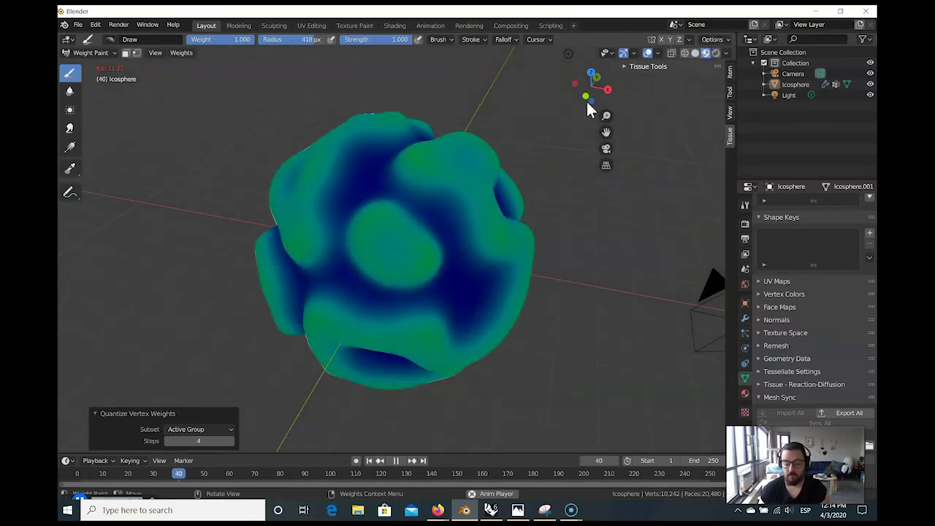
pyautogui.moveTo(418, 255)
pyautogui.mouseDown(button='middle')
pyautogui.moveTo(499, 246)
pyautogui.moveTo(161, 255)
pyautogui.mouseUp(button='middle')
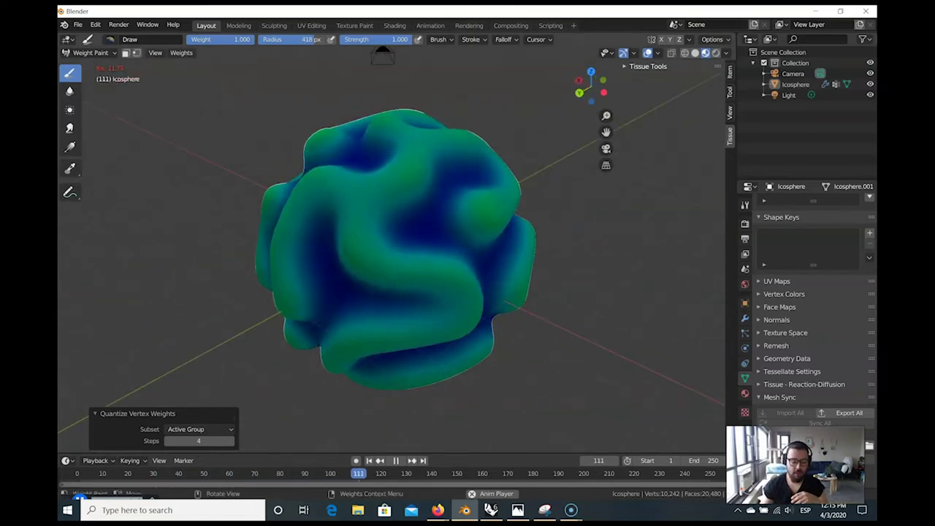
# Switch to the Sculpting workspace and deform the icosphere with the Draw brush at 418 px radius and 0.500 strength.
pyautogui.click(242, 25)
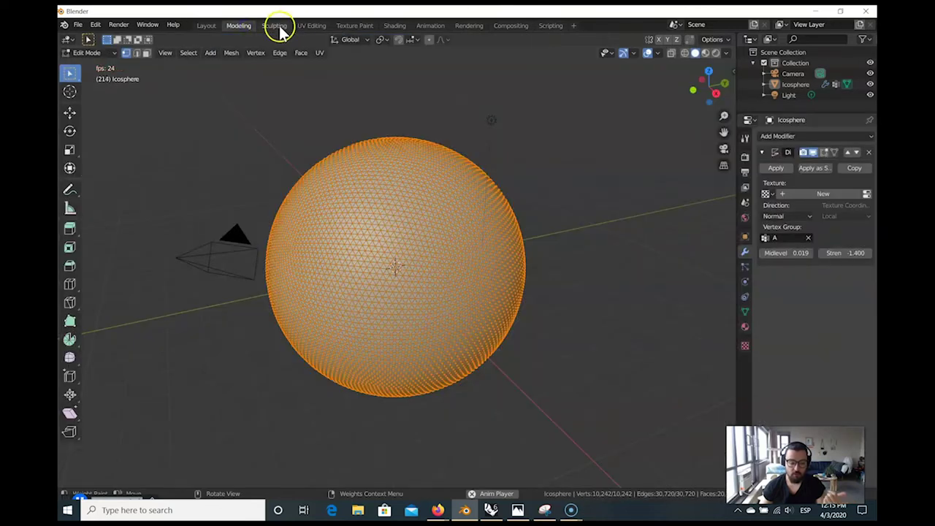
pyautogui.click(276, 26)
pyautogui.scroll(-5, 334, 241)
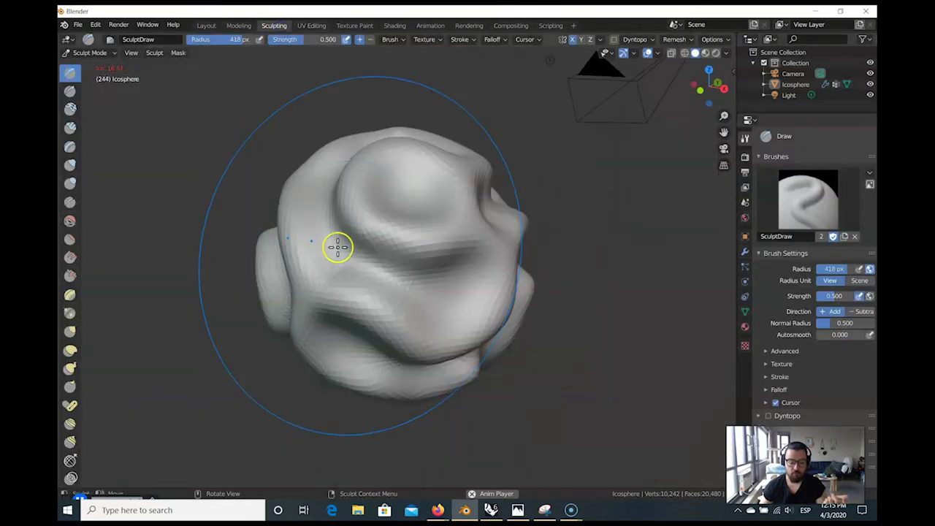
pyautogui.moveTo(304, 277)
pyautogui.mouseDown(button='middle')
pyautogui.moveTo(349, 238)
pyautogui.moveTo(319, 148)
pyautogui.mouseUp(button='middle')
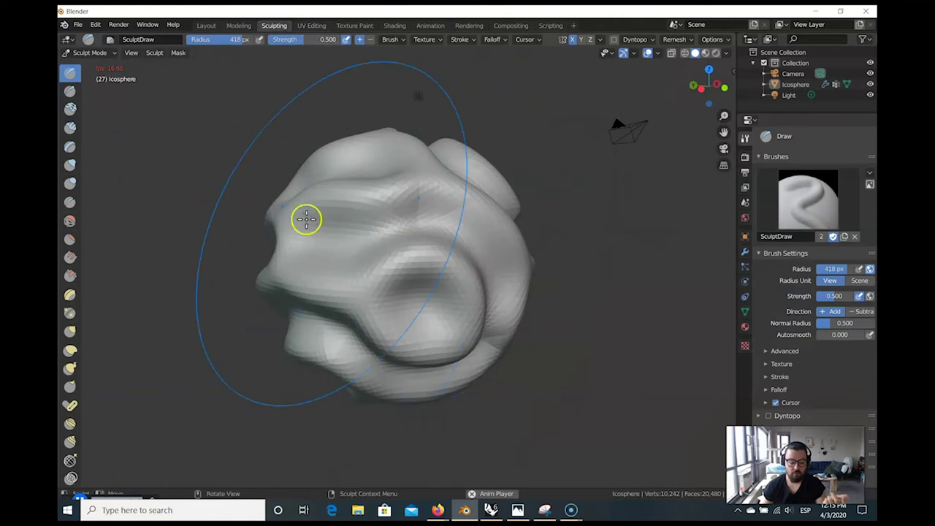
pyautogui.moveTo(306, 219)
pyautogui.mouseDown(button='middle')
pyautogui.moveTo(361, 267)
pyautogui.moveTo(212, 113)
pyautogui.moveTo(250, 250)
pyautogui.moveTo(315, 242)
pyautogui.moveTo(205, 260)
pyautogui.moveTo(351, 250)
pyautogui.moveTo(253, 229)
pyautogui.moveTo(293, 224)
pyautogui.mouseUp(button='middle')
pyautogui.moveTo(292, 224)
pyautogui.mouseDown()
pyautogui.moveTo(334, 260)
pyautogui.moveTo(413, 71)
pyautogui.mouseUp()
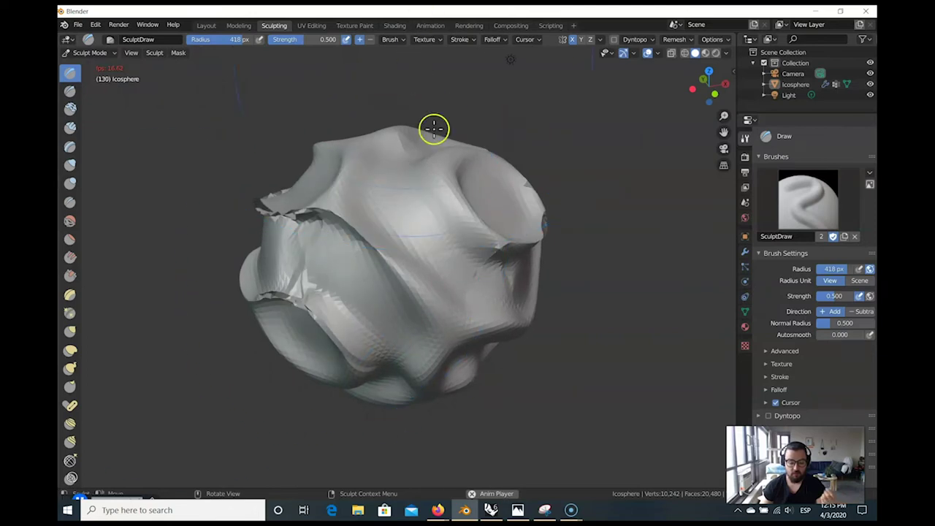
# Look through the UV Editing, Texture Paint, Shading, Animation and Rendering workspaces while the simulation runs.
pyautogui.click(314, 25)
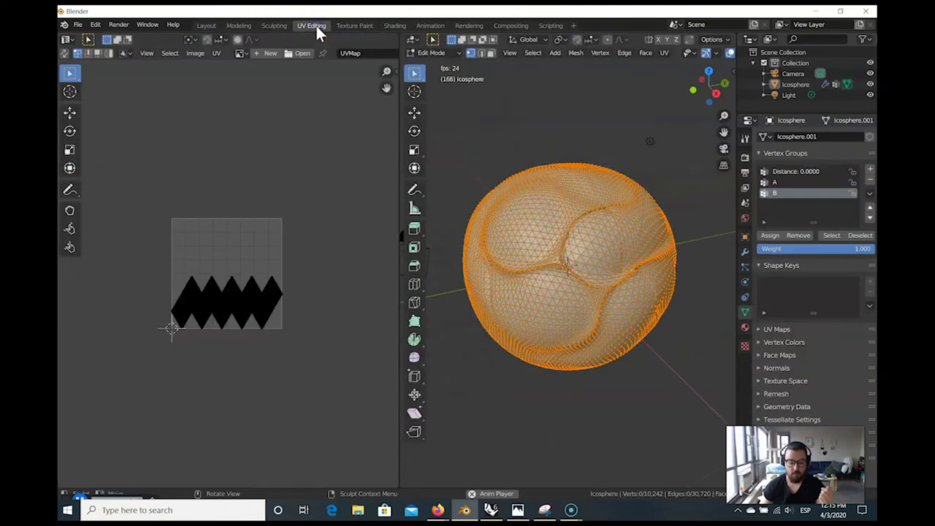
pyautogui.scroll(8, 196, 292)
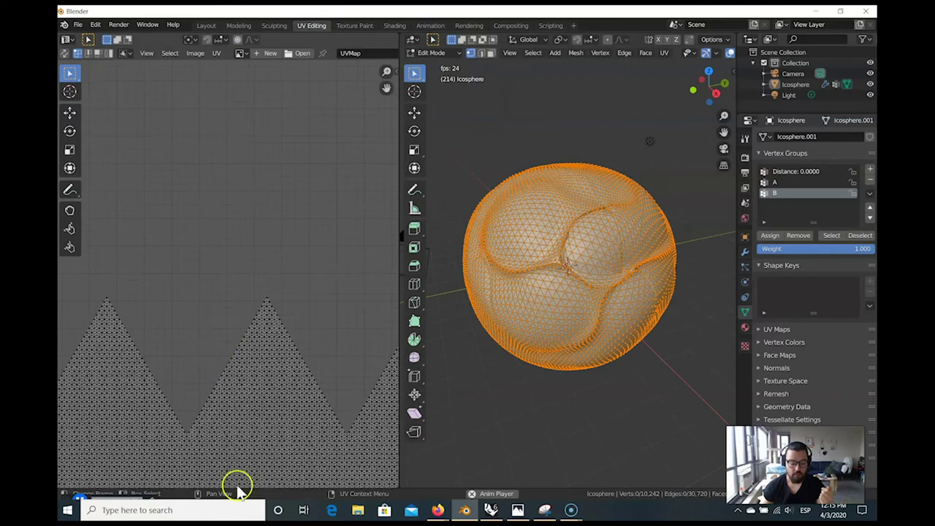
pyautogui.click(354, 25)
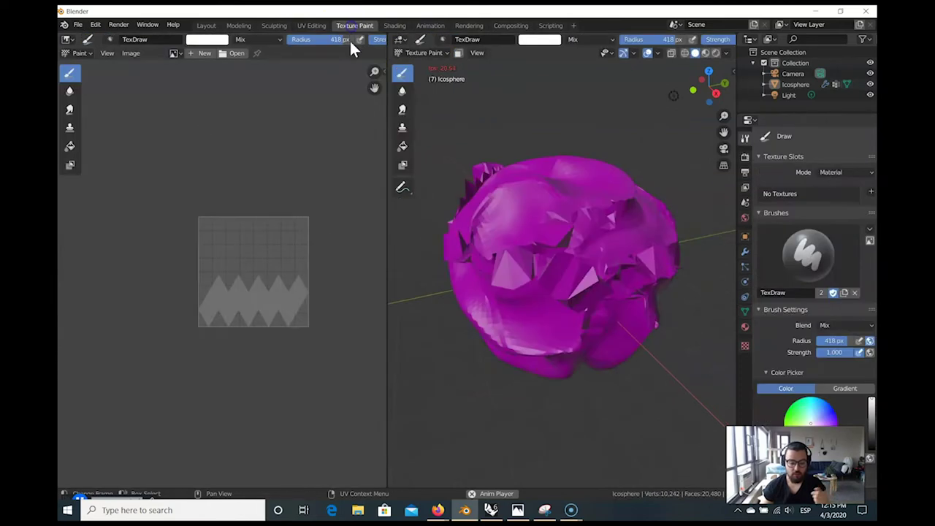
pyautogui.click(398, 27)
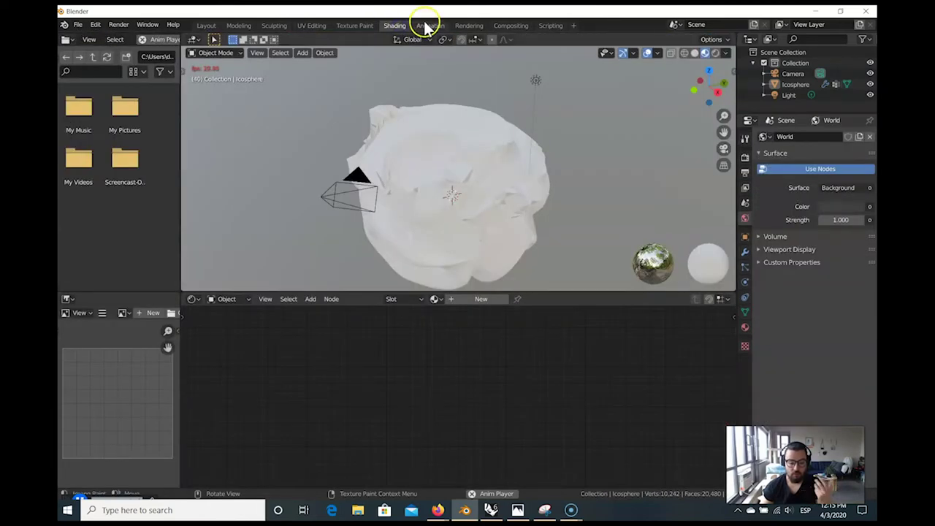
pyautogui.click(437, 26)
pyautogui.click(469, 25)
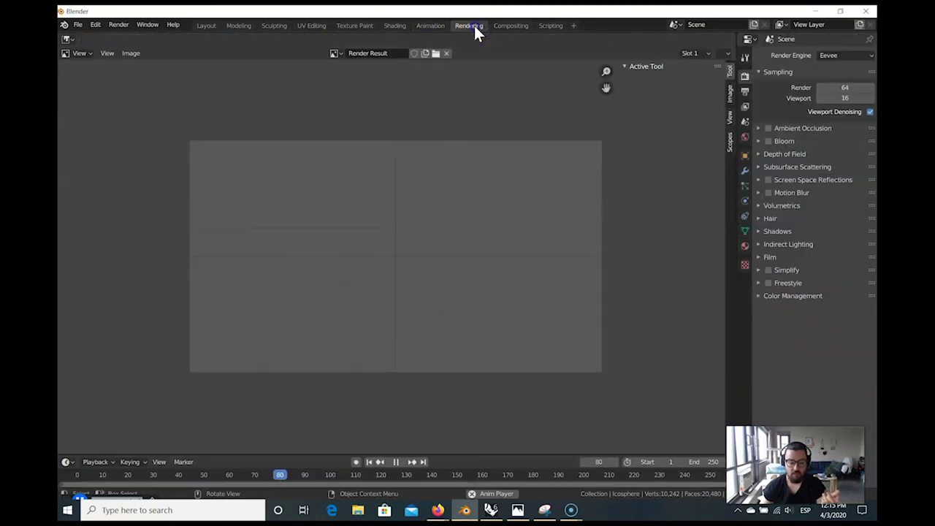
# Return to the Layout workspace and stop the animation playback.
pyautogui.click(206, 26)
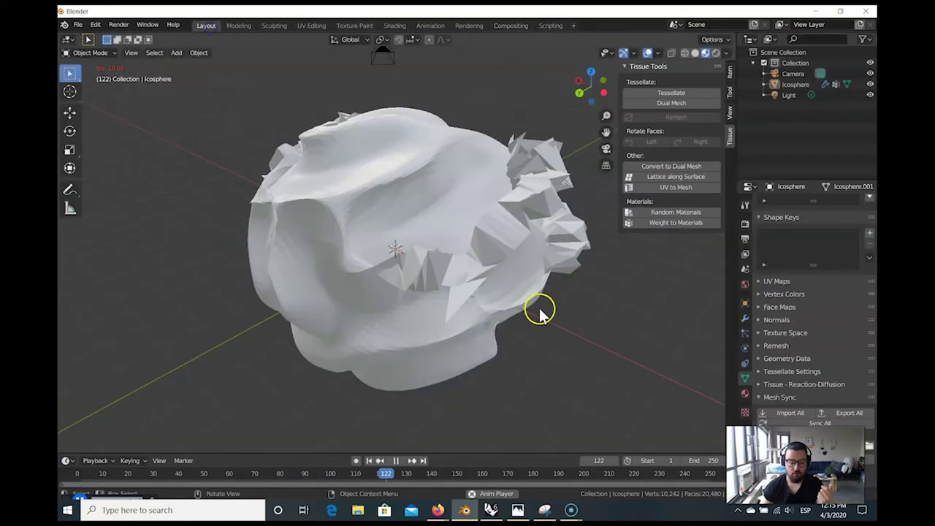
pyautogui.moveTo(255, 234); pyautogui.dragTo(351, 344, button='middle')
pyautogui.click(399, 461)
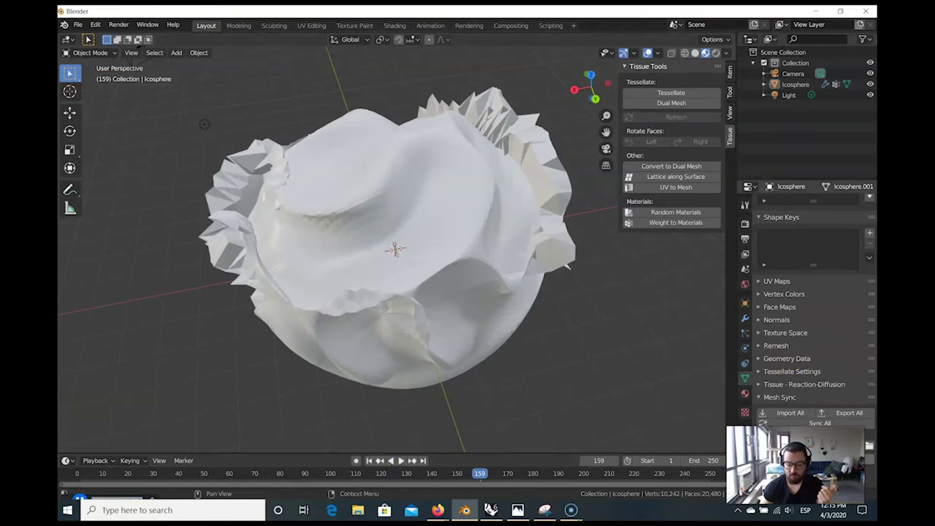
# Reset the Tissue reaction-diffusion on the sculpted icosphere and run the animation briefly.
pyautogui.scroll(-1, 767, 420)
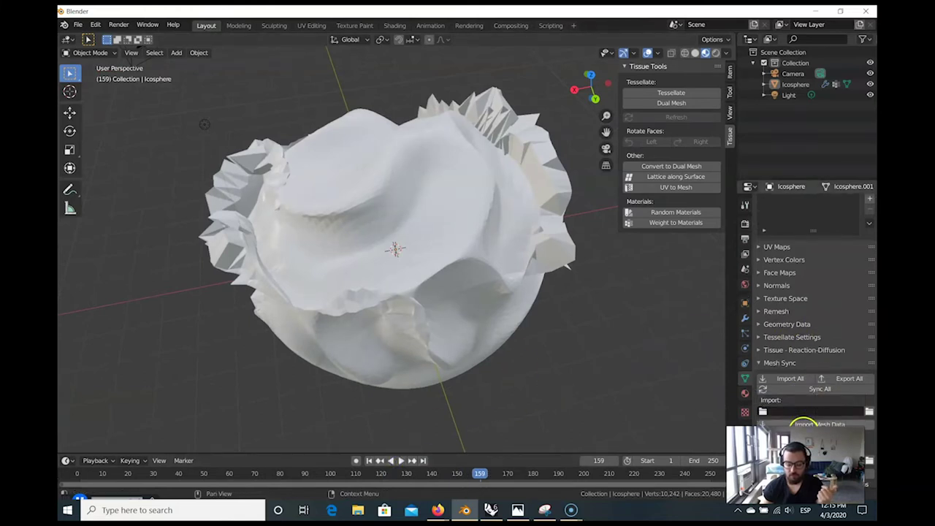
pyautogui.click(776, 351)
pyautogui.click(809, 367)
pyautogui.moveTo(474, 270); pyautogui.dragTo(380, 217, button='middle')
pyautogui.moveTo(380, 217); pyautogui.dragTo(202, 320)
pyautogui.moveTo(203, 319); pyautogui.dragTo(358, 317, button='middle')
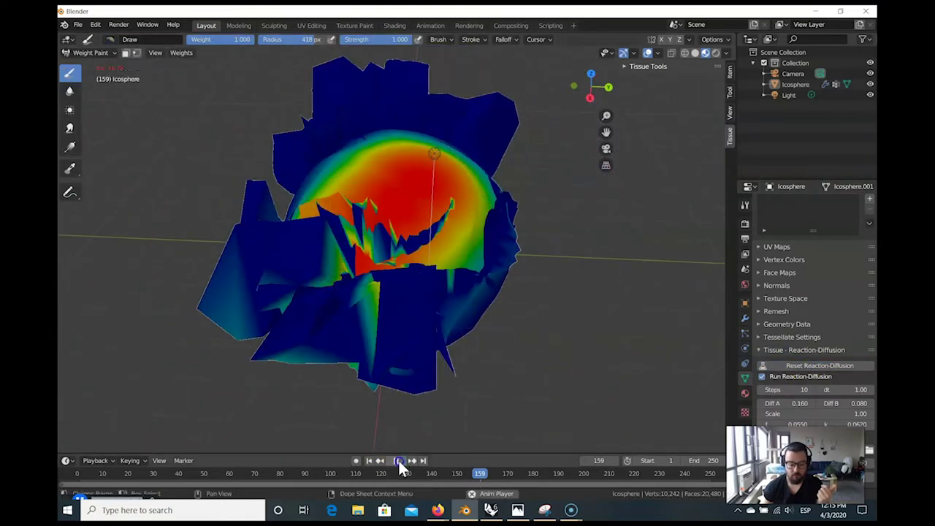
pyautogui.click(401, 461)
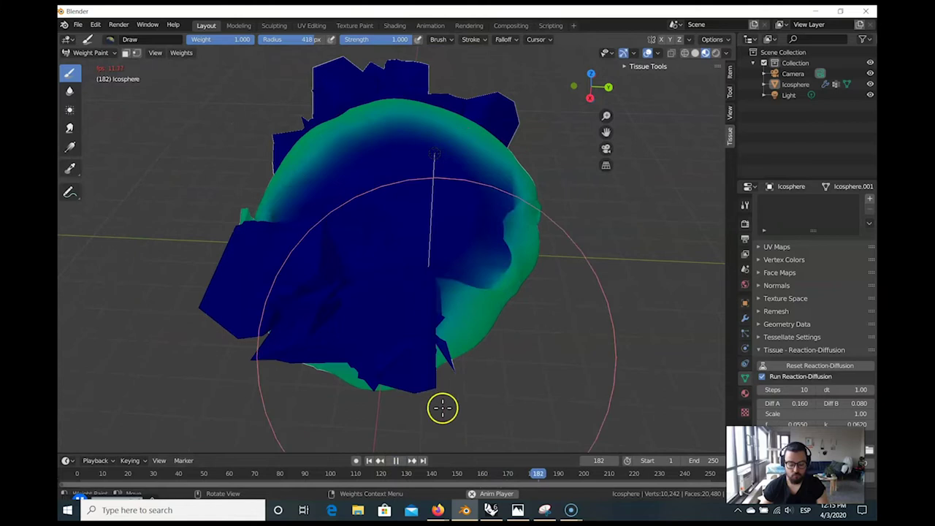
pyautogui.click(395, 461)
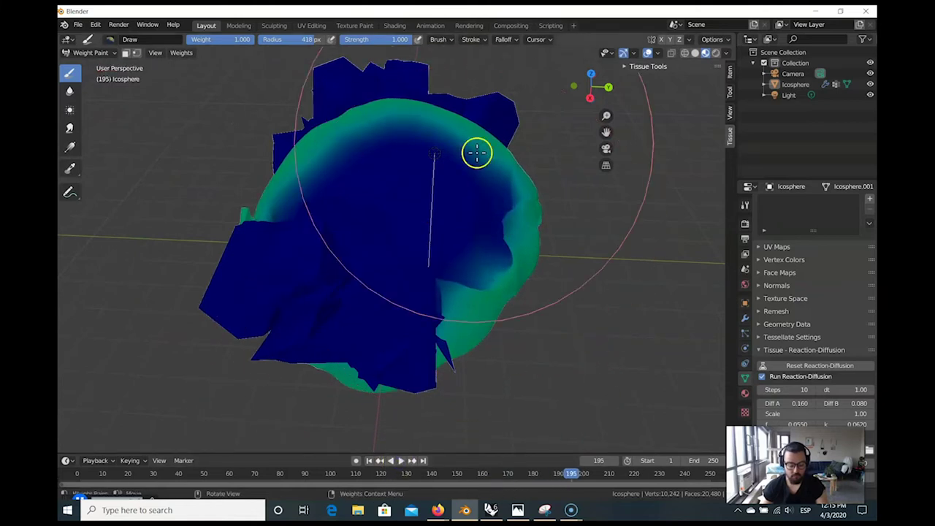
# Undo the latest simulation run, the reaction-diffusion reset and the sculpted deformation of the icosphere.
pyautogui.hotkey('ctrl', 'Escape')
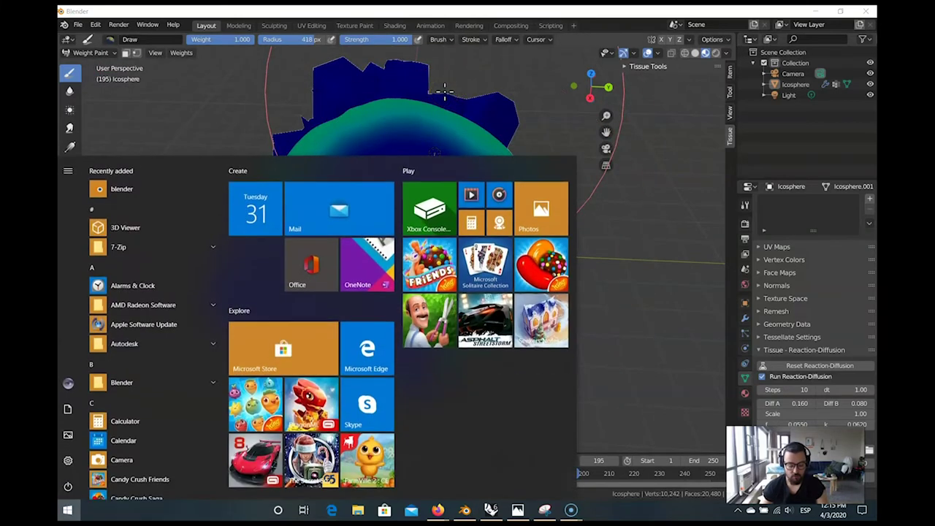
pyautogui.hotkey('ctrl', 'Escape')
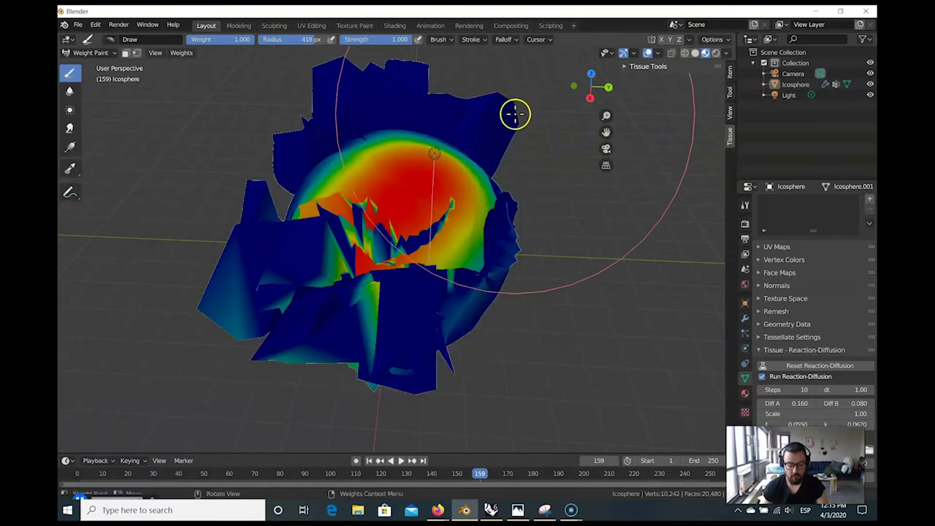
pyautogui.hotkey('ctrl', 'Tab')
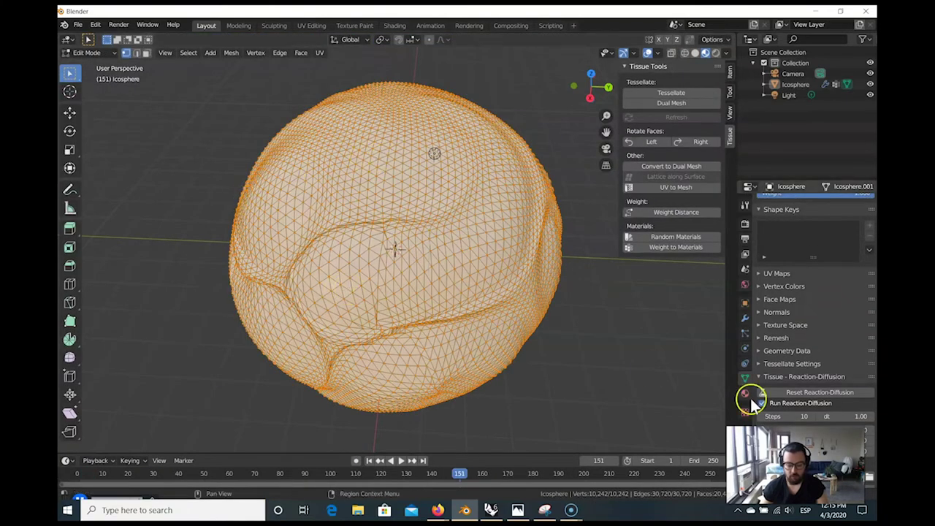
# Try to reset the Tissue reaction-diffusion on the fully selected icosphere while it is in Edit Mode.
pyautogui.click(799, 391)
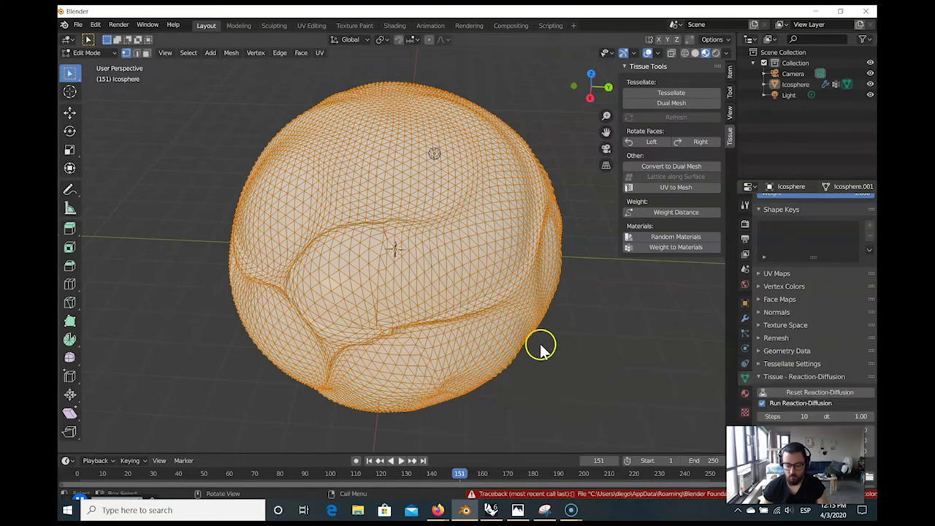
pyautogui.click(789, 397)
pyautogui.click(799, 391)
pyautogui.moveTo(563, 356); pyautogui.dragTo(554, 316, button='middle')
pyautogui.press('a')
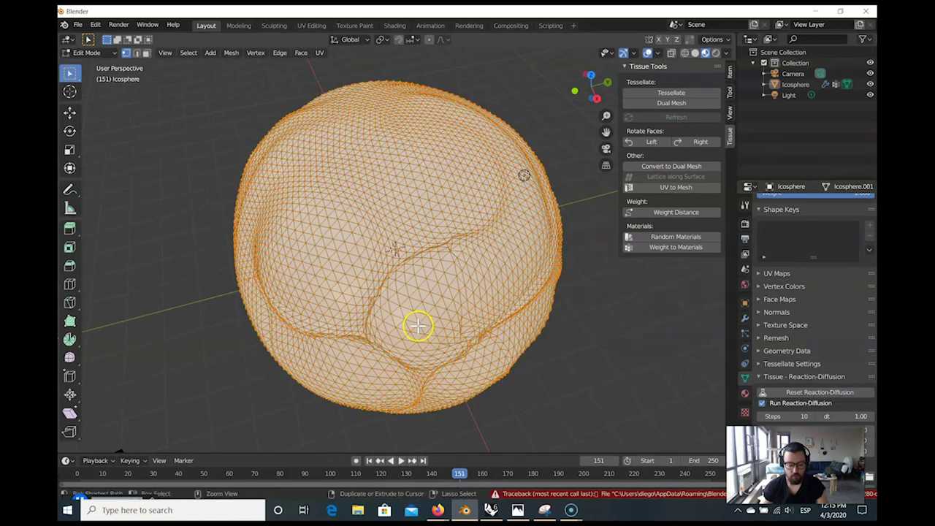
# Switch the icosphere out of Edit Mode and back, and try the reaction-diffusion reset again on its mesh.
pyautogui.press('Tab')
pyautogui.moveTo(388, 335)
pyautogui.mouseDown(button='middle')
pyautogui.moveTo(402, 341)
pyautogui.moveTo(222, 252)
pyautogui.mouseUp(button='middle')
pyautogui.hotkey('ctrl', 'Tab')
pyautogui.press('Tab')
pyautogui.moveTo(222, 267); pyautogui.dragTo(214, 203, button='middle')
pyautogui.scroll(1, 822, 400)
pyautogui.click(822, 400)
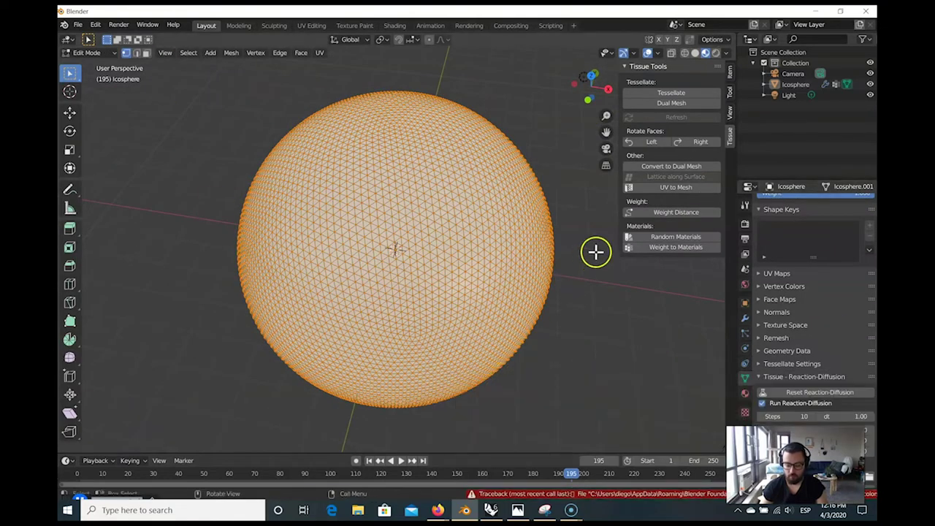
pyautogui.moveTo(365, 344)
pyautogui.mouseDown(button='middle')
pyautogui.moveTo(307, 339)
pyautogui.moveTo(403, 332)
pyautogui.mouseUp(button='middle')
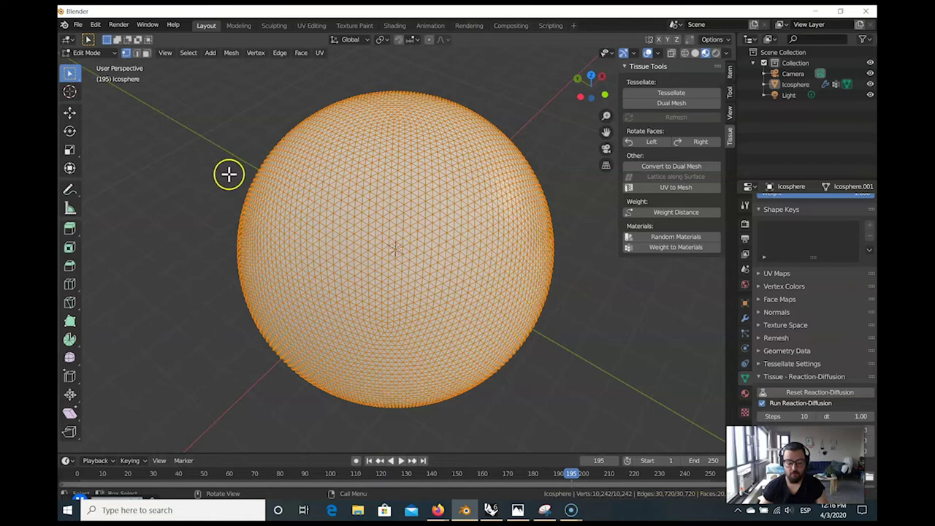
# Switch to Grasshopper, move its window aside to look over Rhino's Perspective viewport, and bring the window back over it.
pyautogui.click(500, 510)
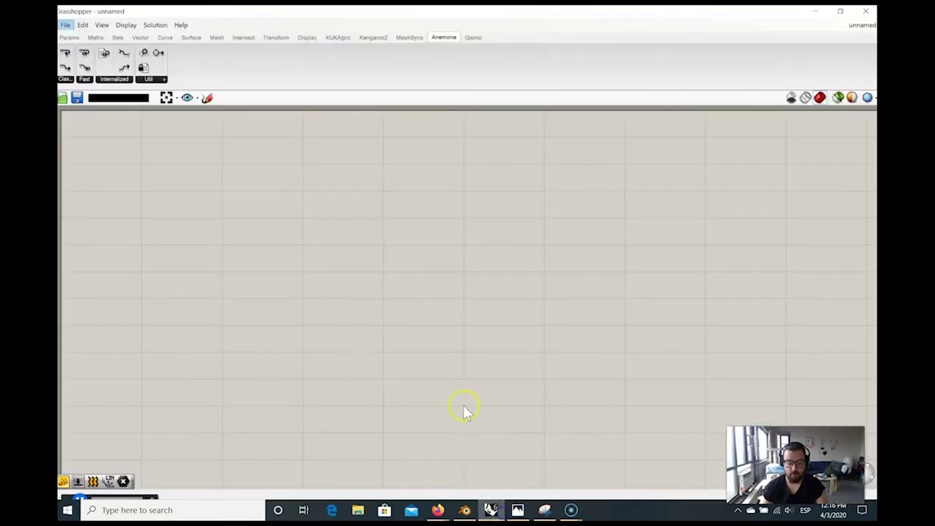
pyautogui.doubleClick(234, 24)
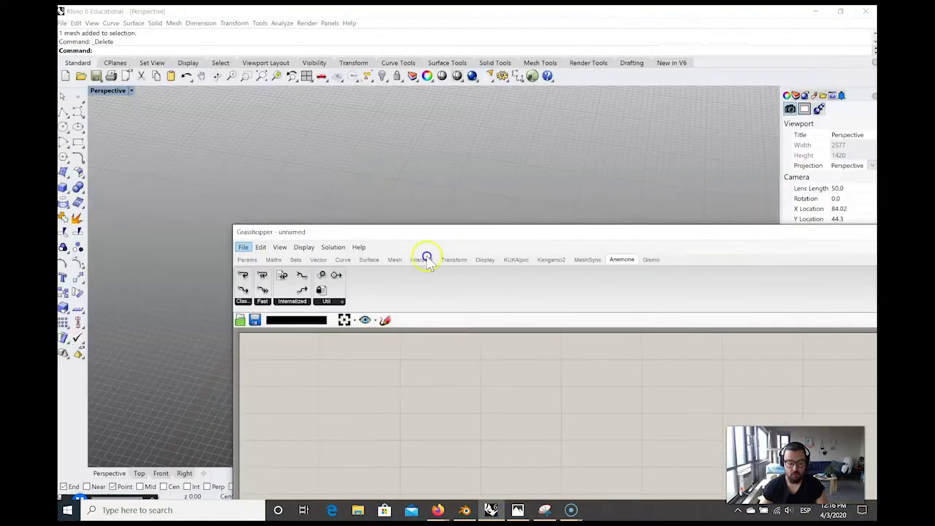
pyautogui.moveTo(411, 234); pyautogui.dragTo(599, 369)
pyautogui.scroll(-5, 288, 300)
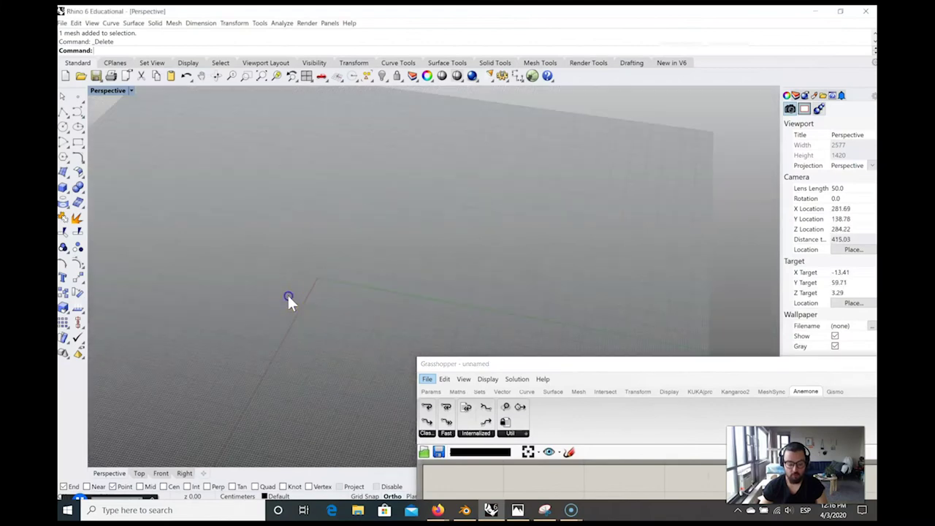
pyautogui.moveTo(289, 299)
pyautogui.mouseDown(button='right')
pyautogui.moveTo(392, 250)
pyautogui.moveTo(272, 302)
pyautogui.mouseUp(button='right')
pyautogui.moveTo(553, 369); pyautogui.dragTo(221, 30)
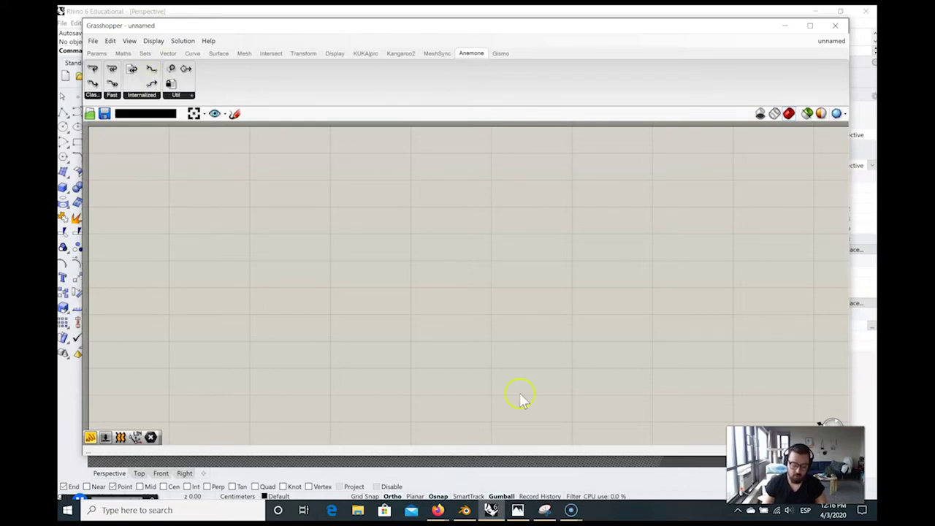
pyautogui.click(66, 496)
pyautogui.moveTo(66, 497)
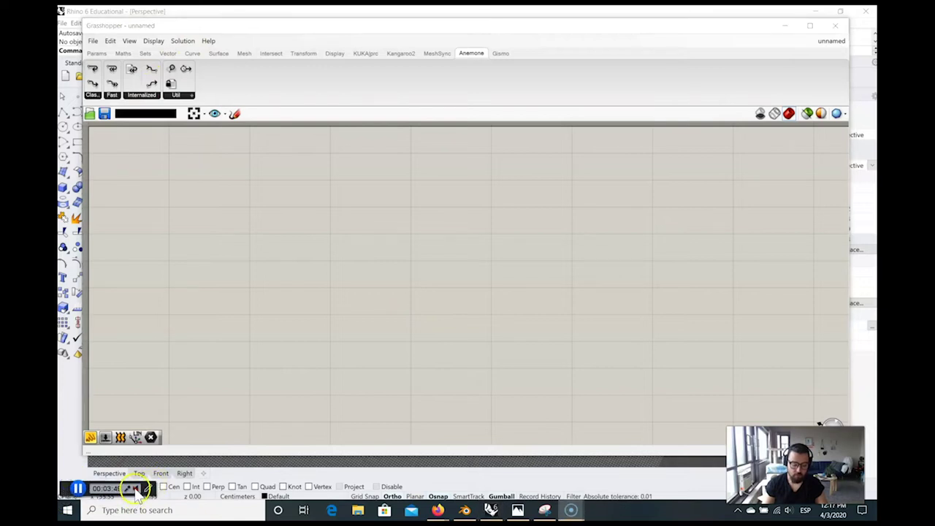
pyautogui.click(339, 373)
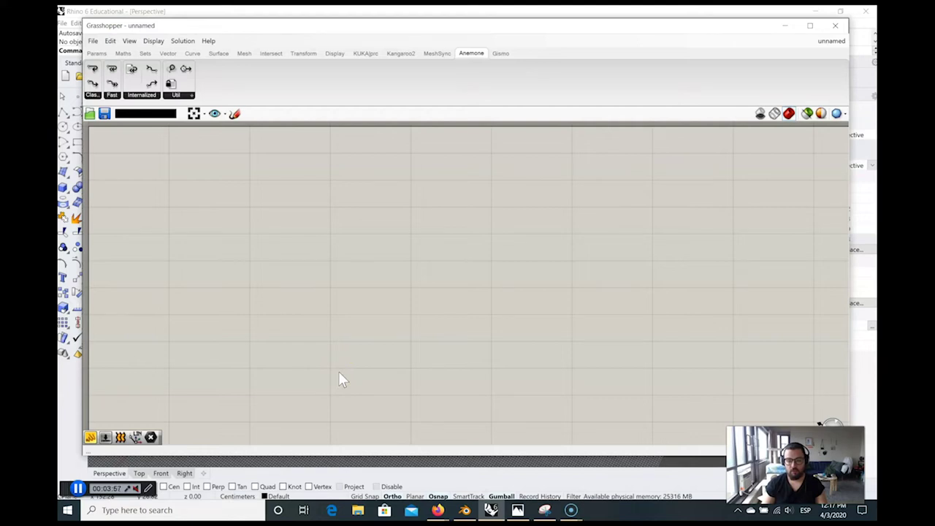
pyautogui.click(325, 385)
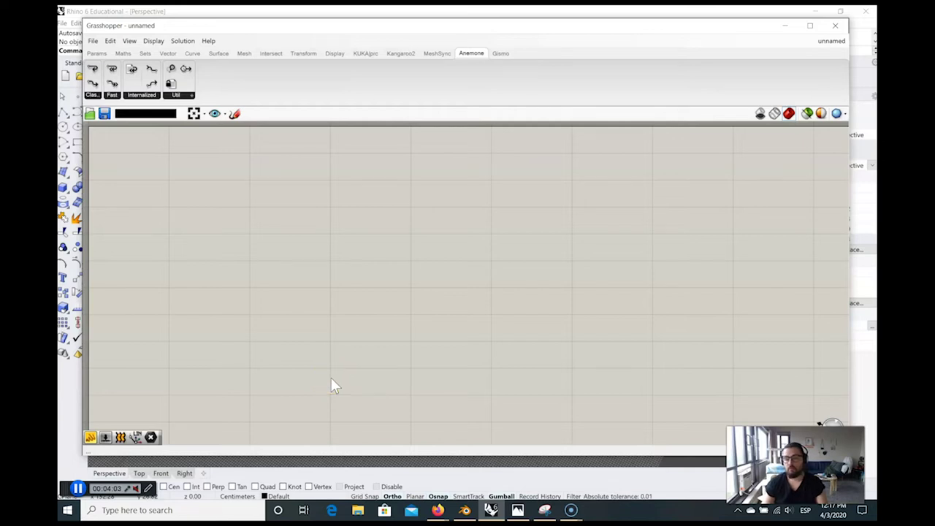
pyautogui.click(492, 403)
pyautogui.click(539, 455)
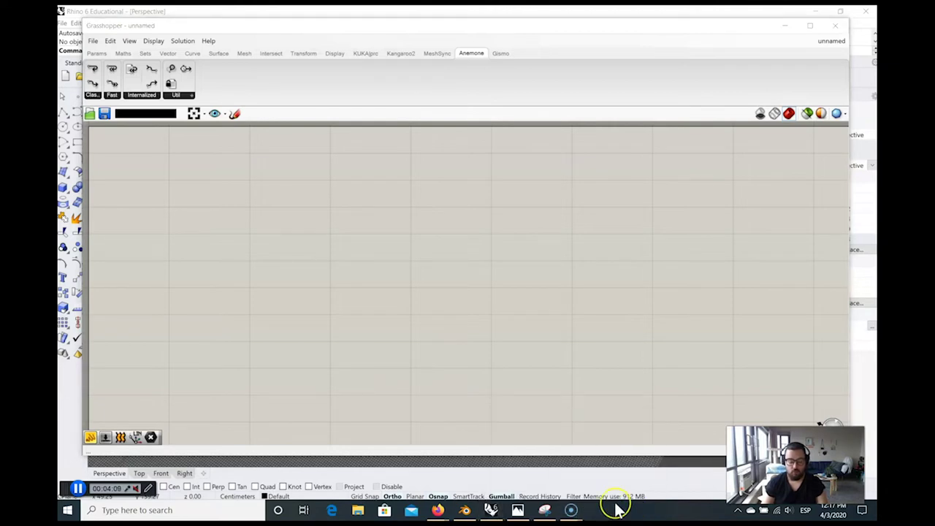
pyautogui.click(558, 451)
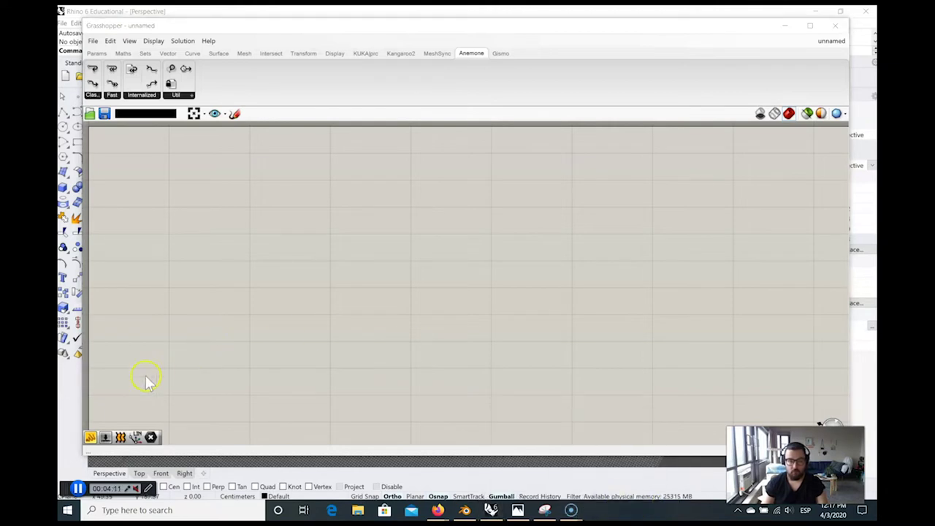
pyautogui.click(77, 488)
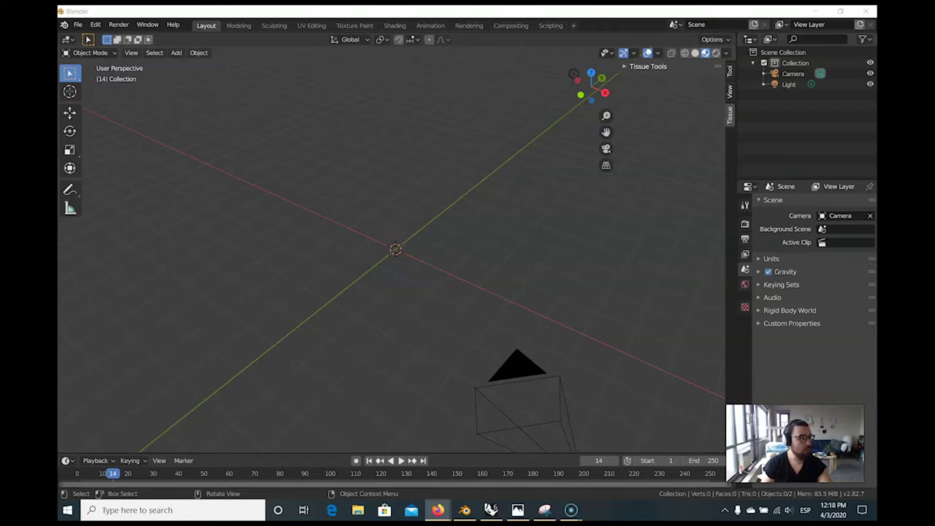
# Switch to Firefox, maximize its window and open the blender.org home page from the blender3d search results.
pyautogui.click(437, 510)
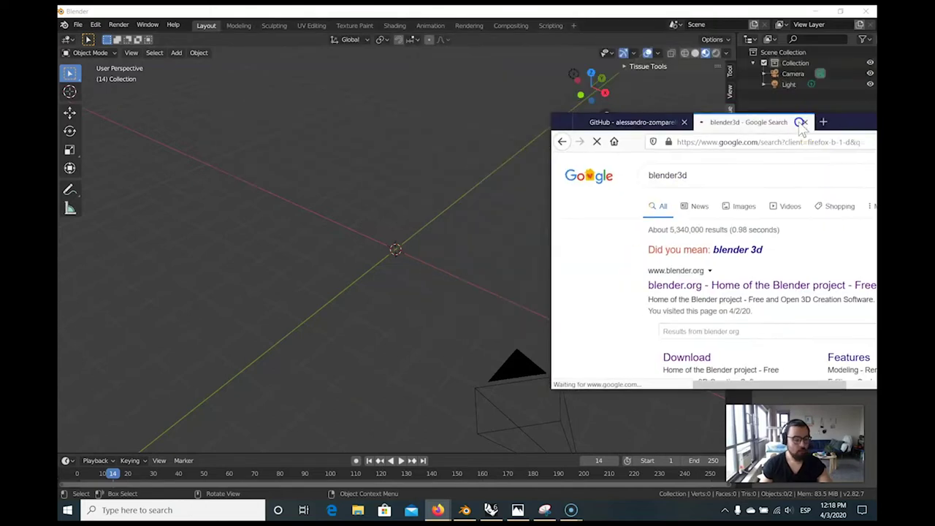
pyautogui.moveTo(799, 125); pyautogui.dragTo(442, 125)
pyautogui.doubleClick(543, 129)
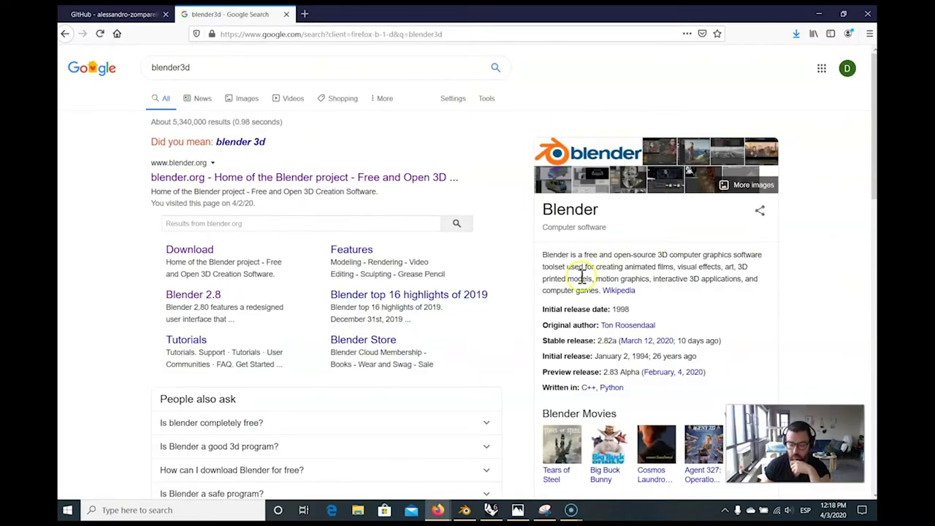
pyautogui.tripleClick(626, 309)
pyautogui.click(670, 316)
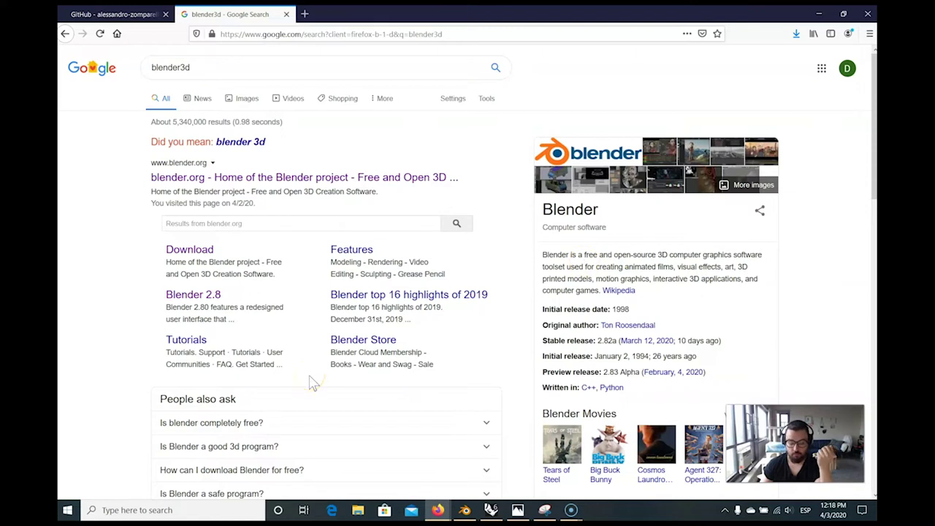
pyautogui.click(252, 177)
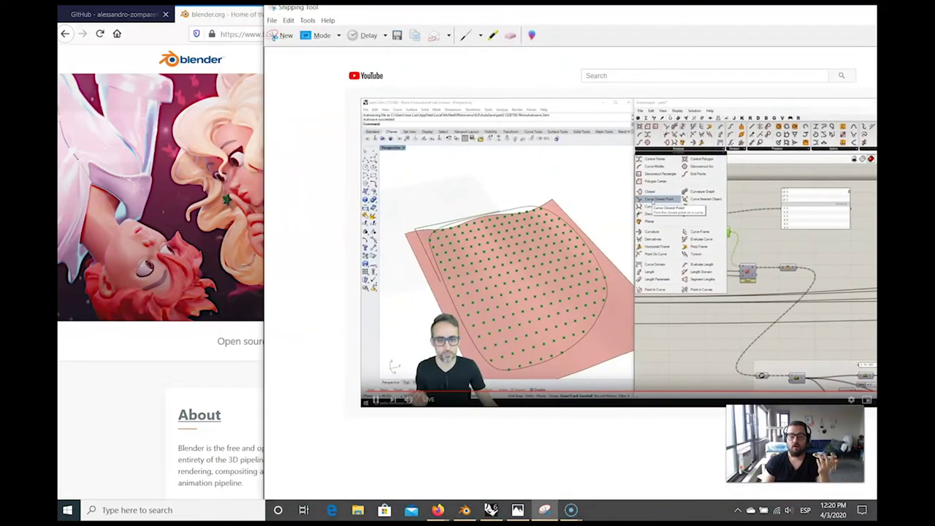
# Move the Snipping Tool capture off the blender.org page and examine where Blender 2.82a is offered for download.
pyautogui.moveTo(634, 10); pyautogui.dragTo(441, 35)
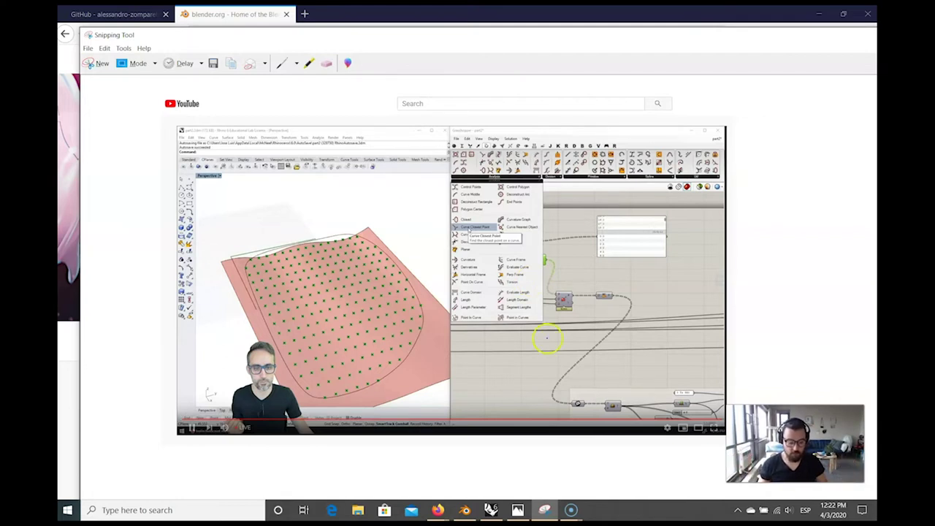
pyautogui.moveTo(273, 35); pyautogui.dragTo(657, 6)
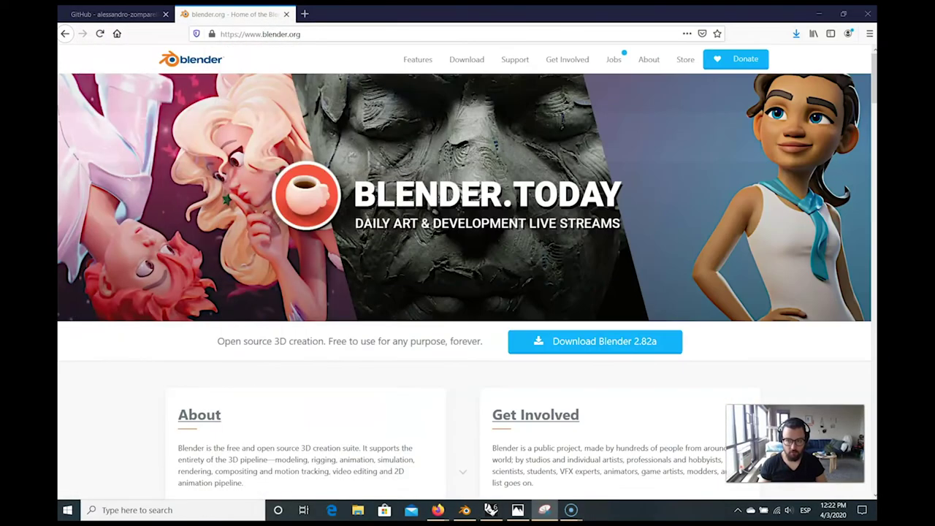
pyautogui.scroll(-2, 472, 415)
pyautogui.scroll(2, 474, 416)
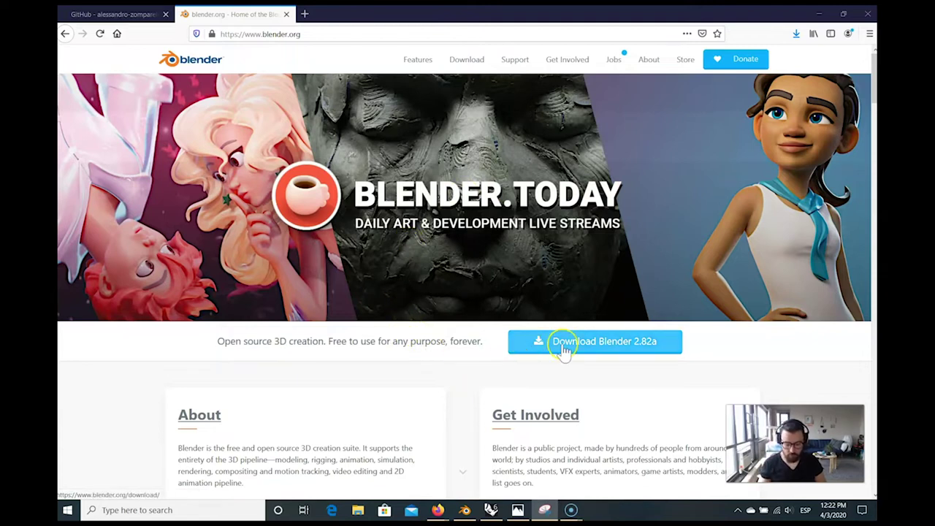
pyautogui.scroll(-2, 563, 348)
pyautogui.scroll(-2, 563, 348)
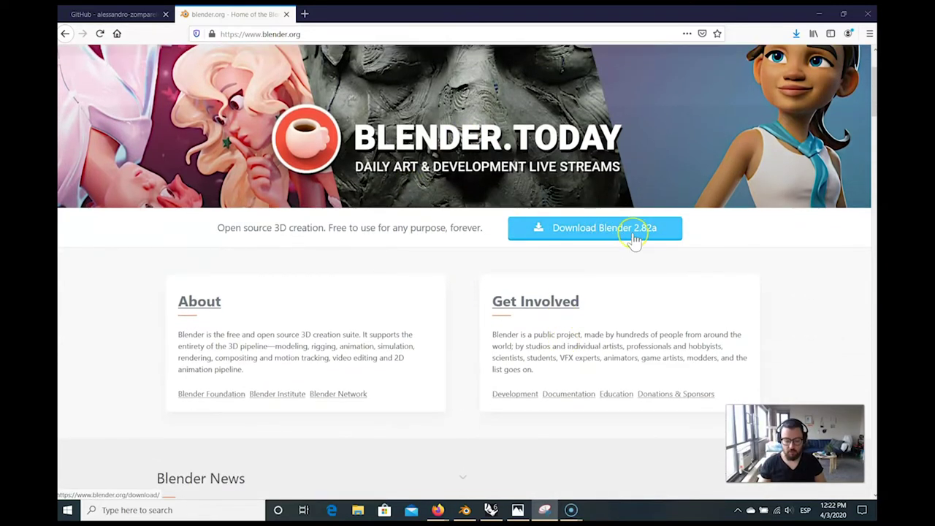
pyautogui.click(626, 234)
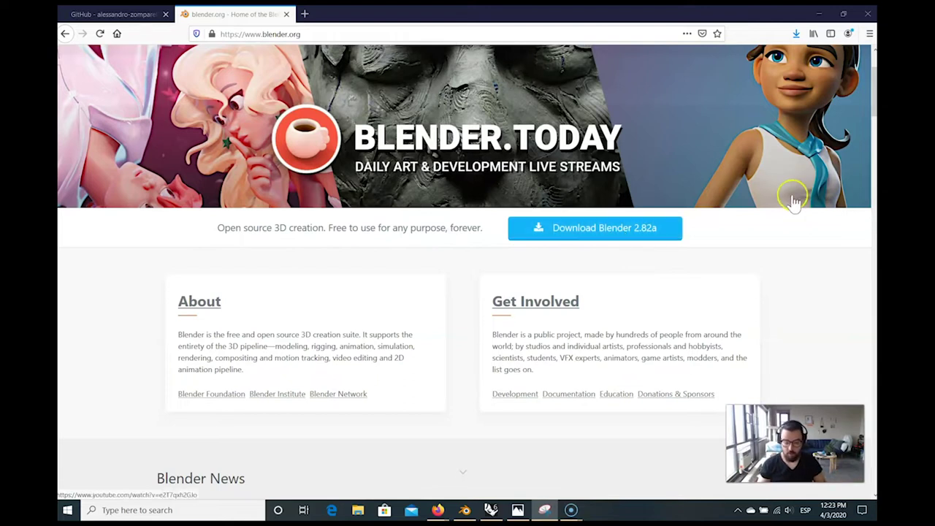
pyautogui.click(812, 303)
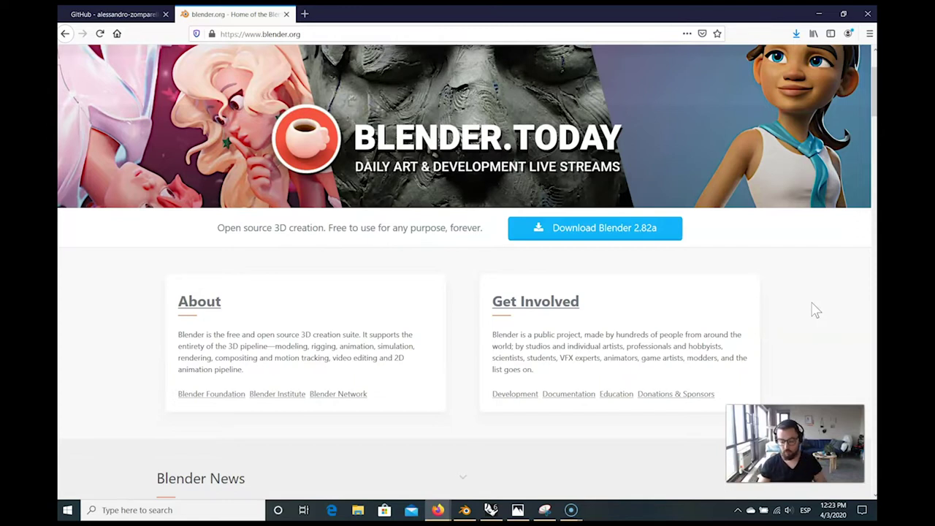
pyautogui.click(593, 243)
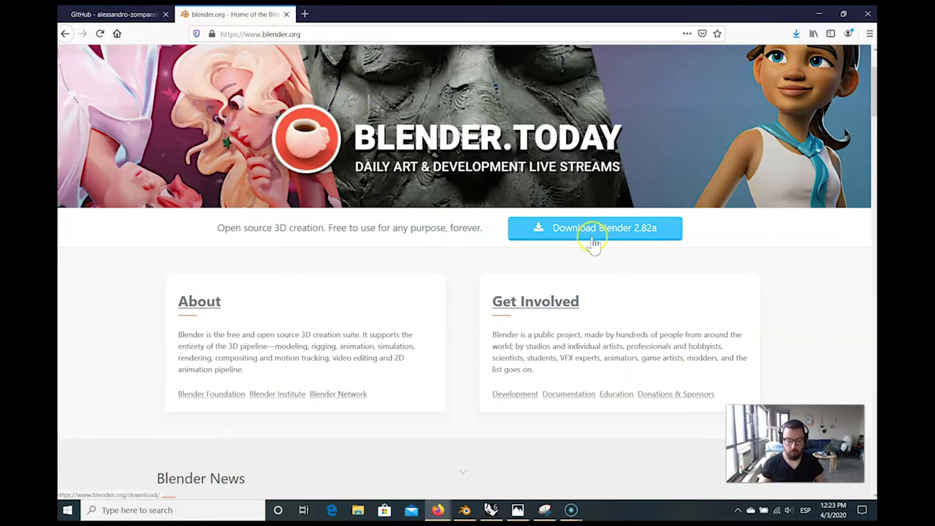
# Switch to Blender, close it without saving the untitled scene and launch a new Blender session.
pyautogui.click(465, 510)
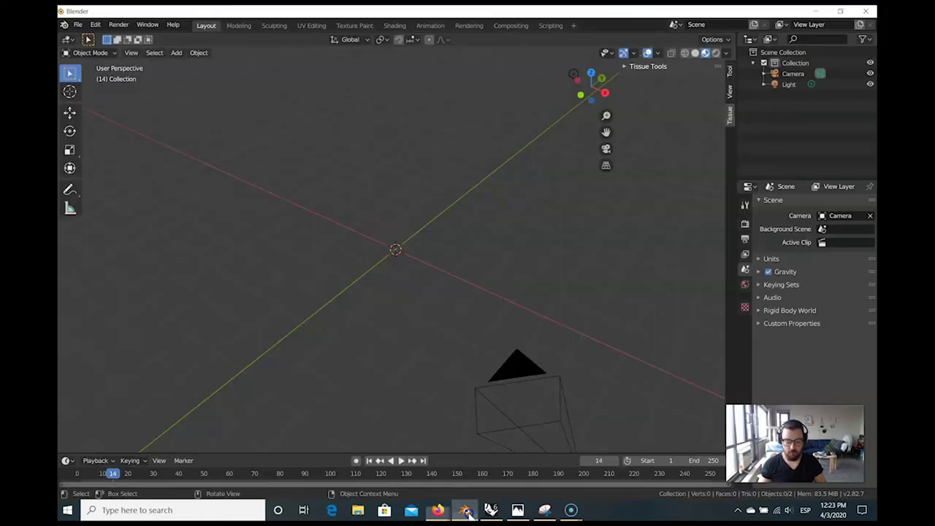
pyautogui.click(865, 11)
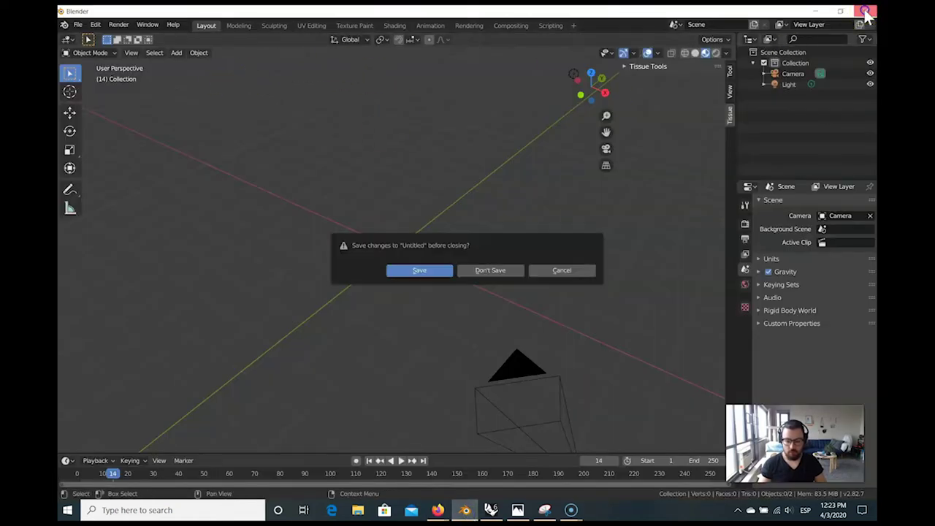
pyautogui.click(494, 271)
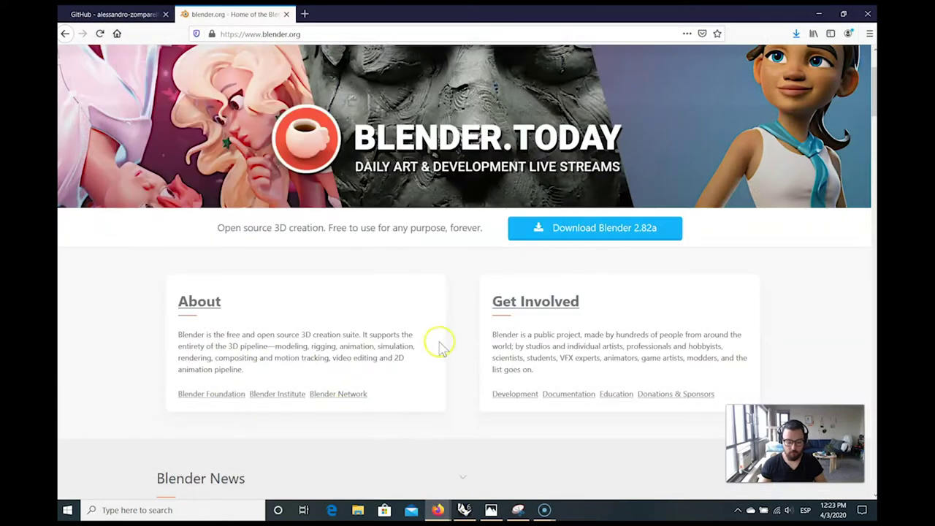
pyautogui.click(66, 510)
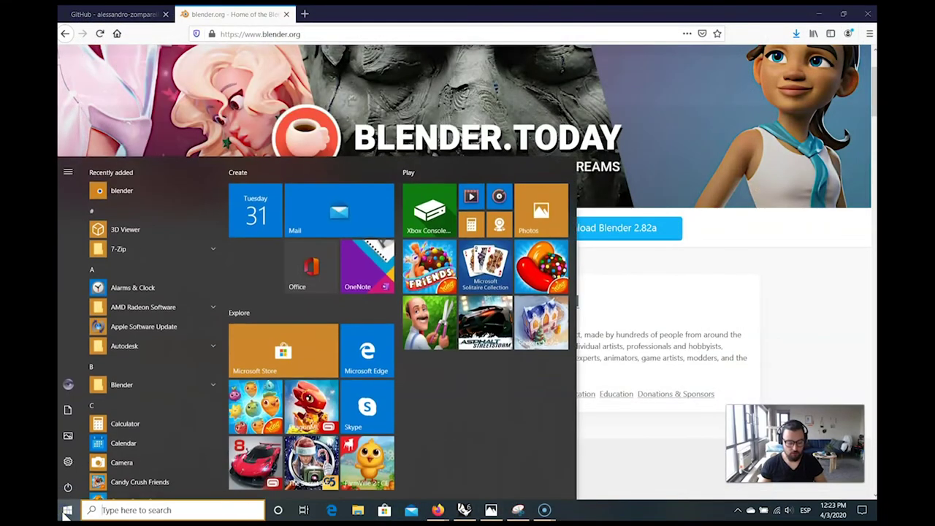
pyautogui.click(128, 189)
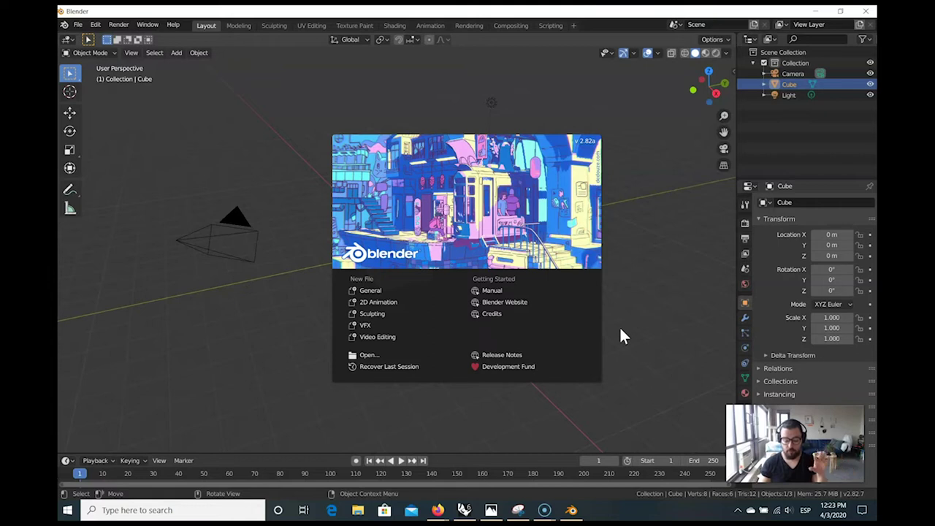
# Dismiss the splash screen and deselect the default cube in the new scene.
pyautogui.click(651, 406)
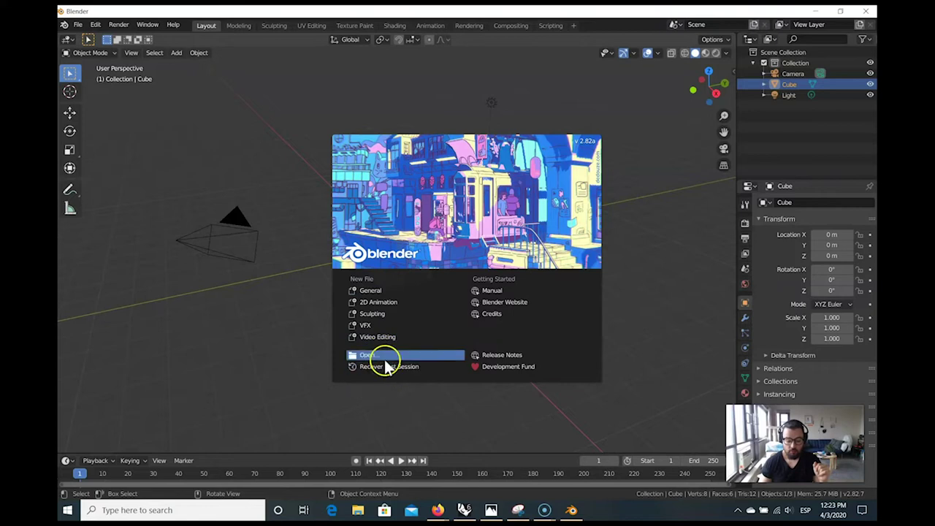
pyautogui.click(415, 139)
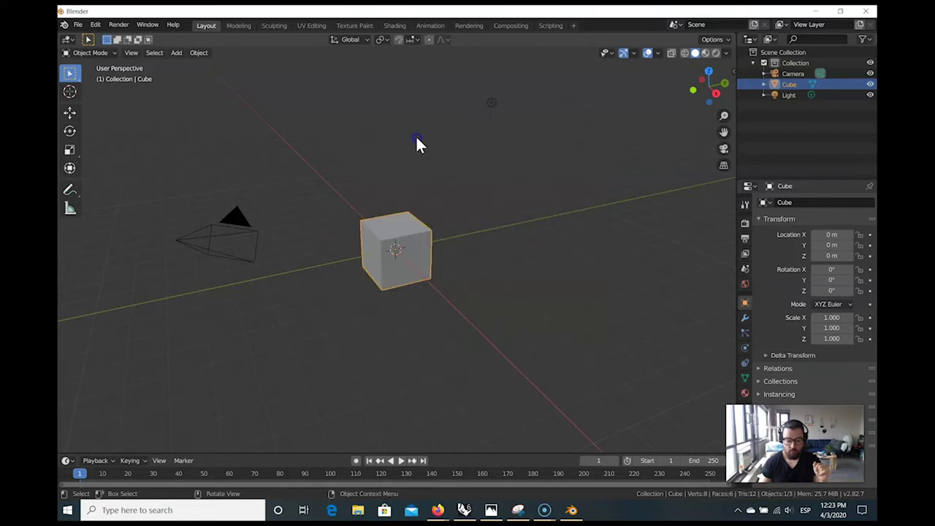
pyautogui.click(495, 155)
pyautogui.moveTo(317, 201); pyautogui.dragTo(765, 154, button='middle')
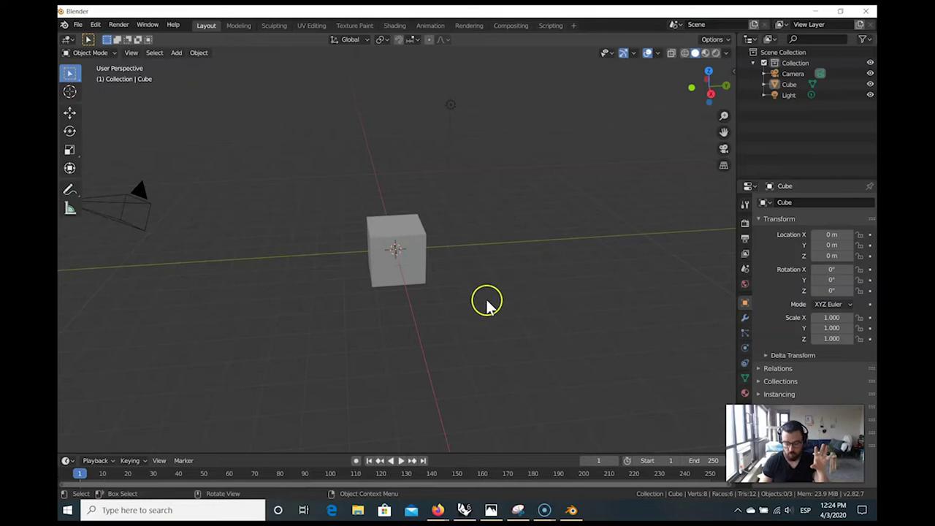
# Delete the default cube from the scene and select the camera in the scene collection.
pyautogui.click(398, 226)
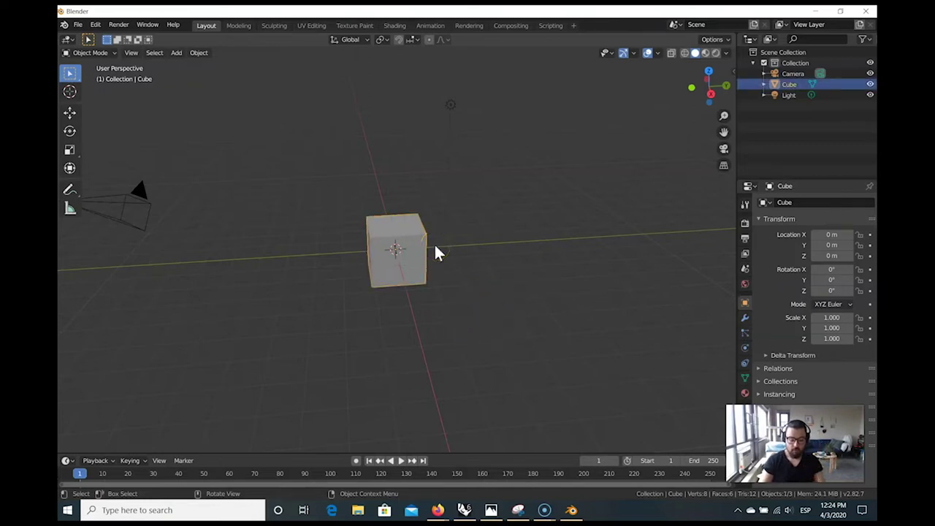
pyautogui.press('Delete')
pyautogui.click(790, 73)
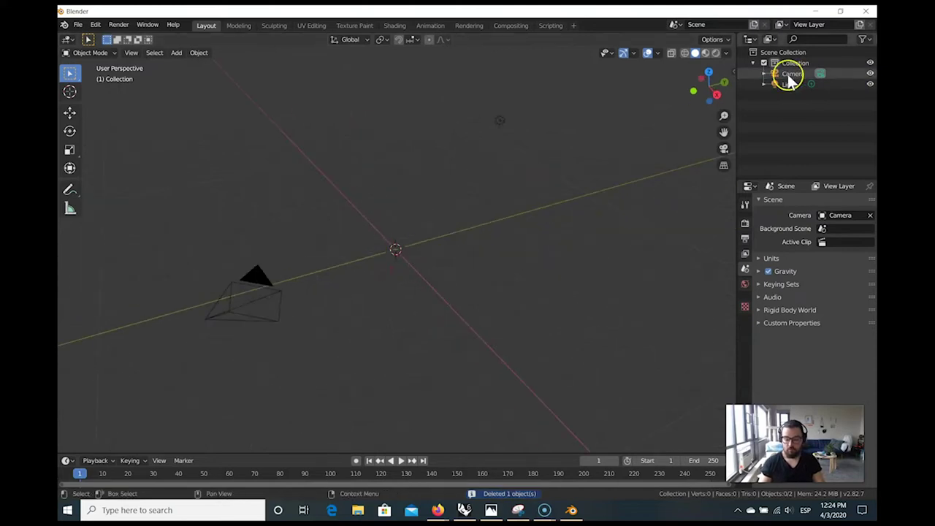
# Select the light in the scene collection.
pyautogui.click(788, 84)
pyautogui.moveTo(512, 235); pyautogui.dragTo(515, 245, button='middle')
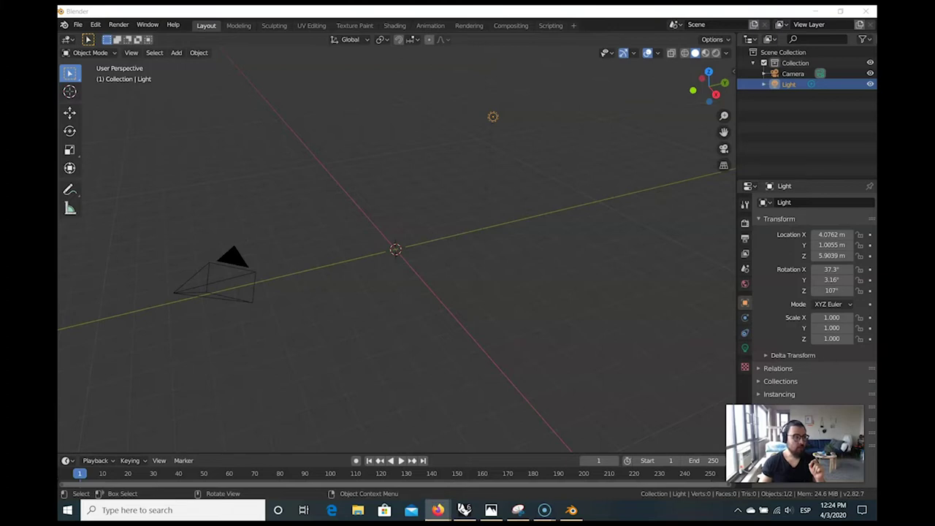
# Switch to Firefox, dismiss the download pop-up on the Tissue repository page and open its developer's GitHub profile.
pyautogui.click(438, 510)
pyautogui.doubleClick(501, 152)
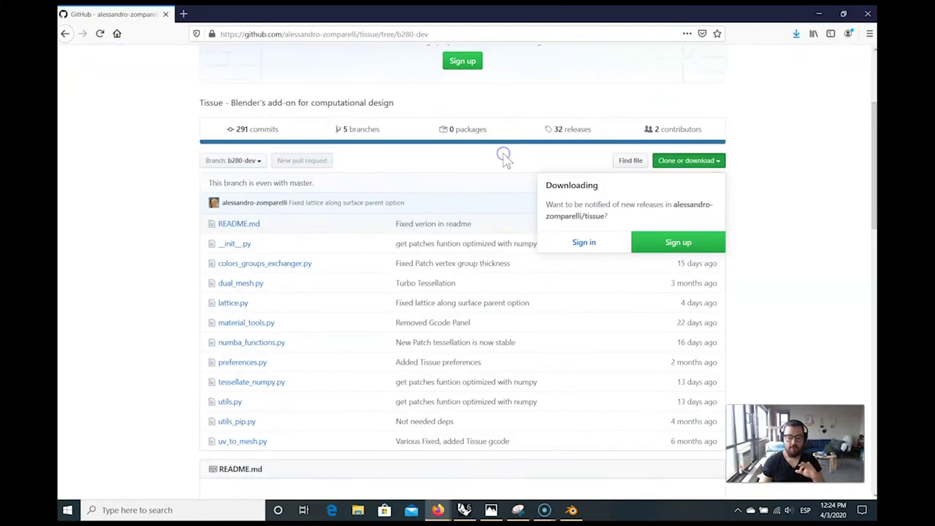
pyautogui.click(796, 182)
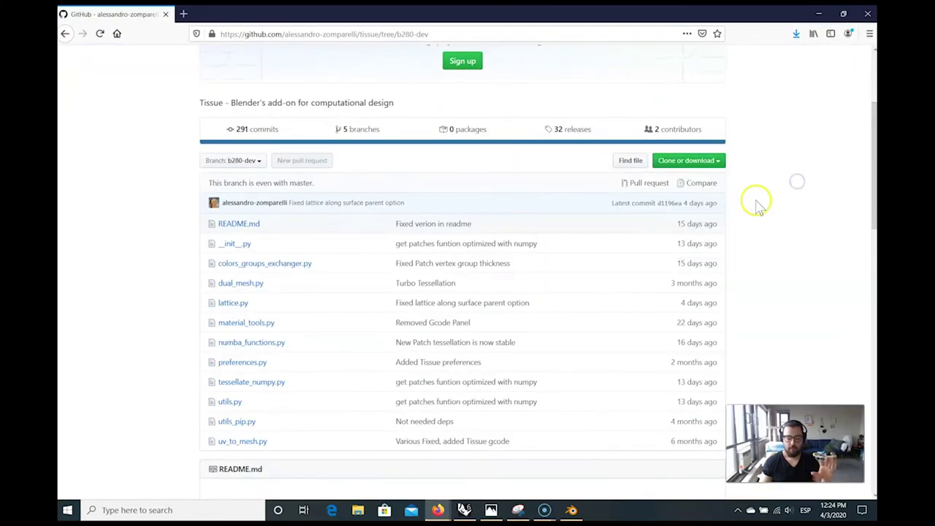
pyautogui.scroll(1, 760, 204)
pyautogui.scroll(2, 764, 204)
pyautogui.click(276, 103)
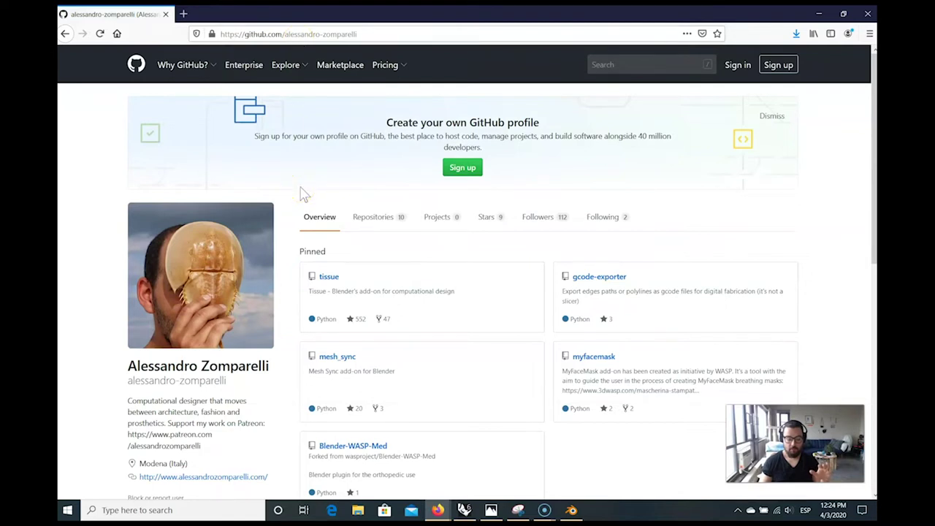
pyautogui.scroll(-2, 296, 199)
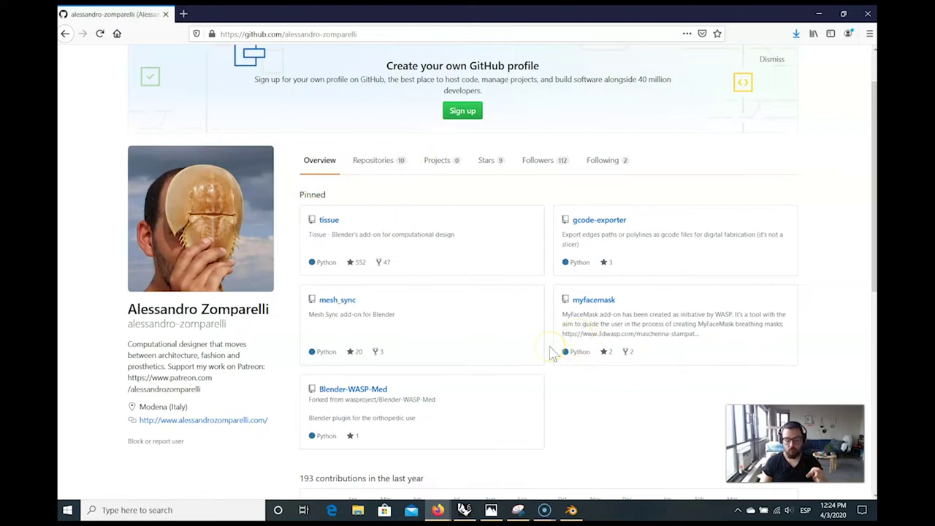
# Open the myfacemask repository and examine the add-on's description and installation instructions.
pyautogui.click(610, 305)
pyautogui.scroll(-5, 626, 309)
pyautogui.scroll(-1, 625, 299)
pyautogui.scroll(2, 592, 160)
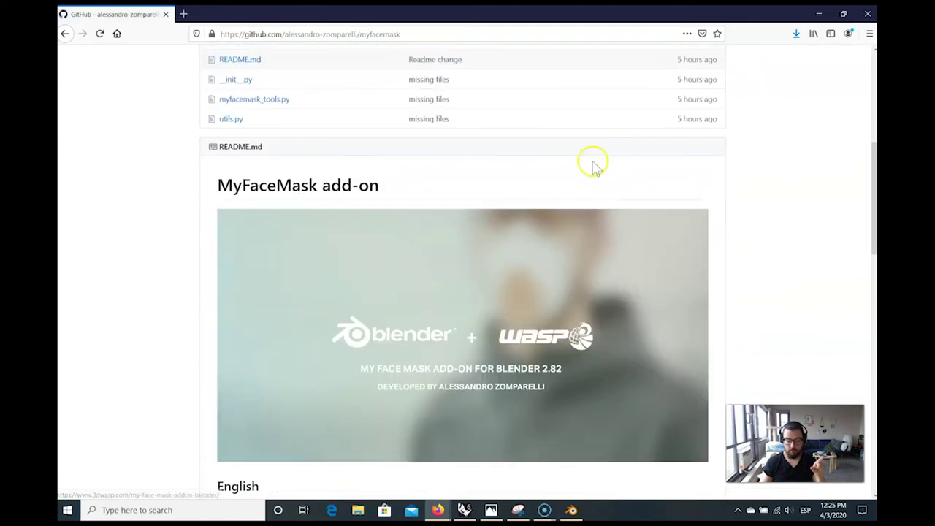
pyautogui.scroll(-8, 495, 329)
pyautogui.scroll(3, 380, 245)
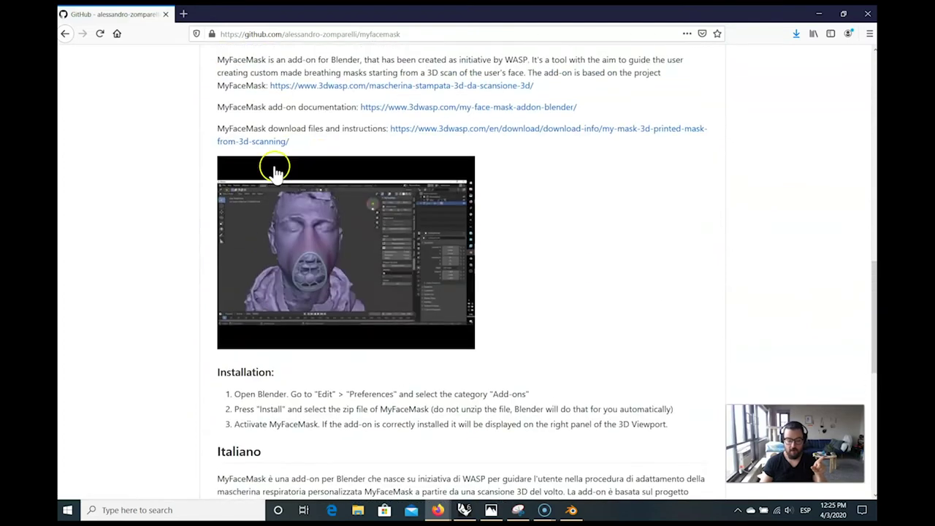
pyautogui.scroll(-6, 375, 313)
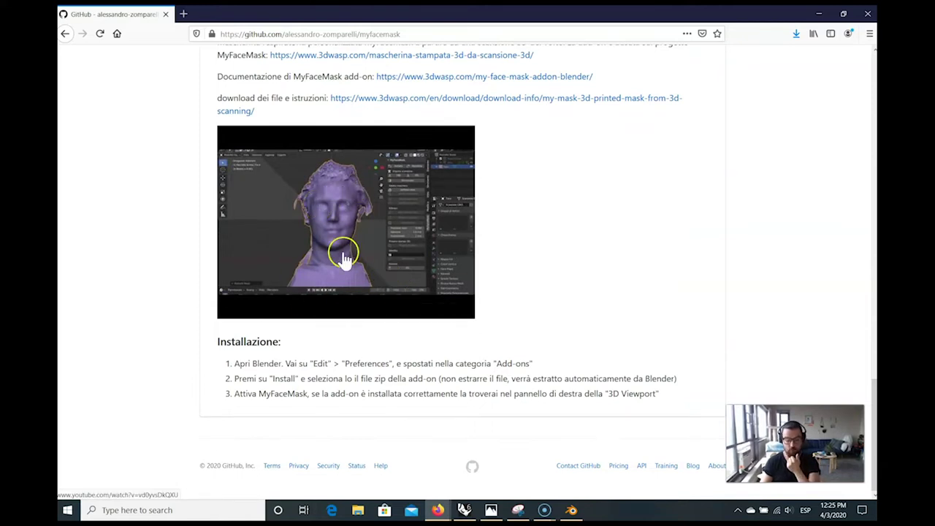
# Return to the developer's profile, open the tissue repository and examine its README for releases, installation and documentation.
pyautogui.click(65, 34)
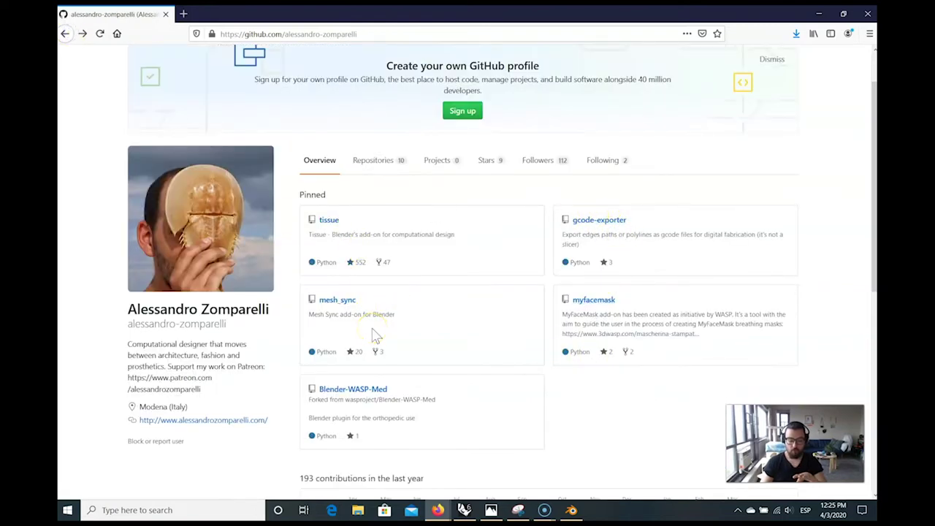
pyautogui.click(324, 219)
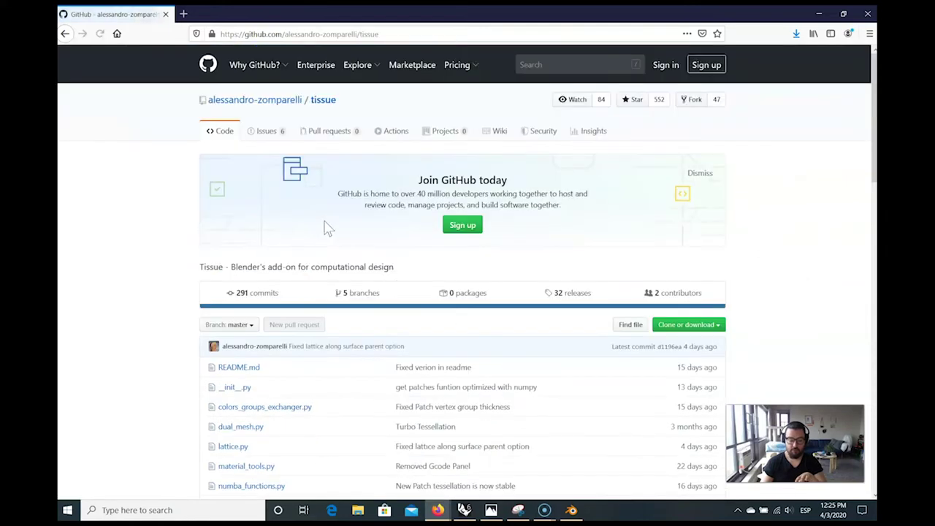
pyautogui.scroll(-10, 491, 354)
pyautogui.scroll(3, 490, 351)
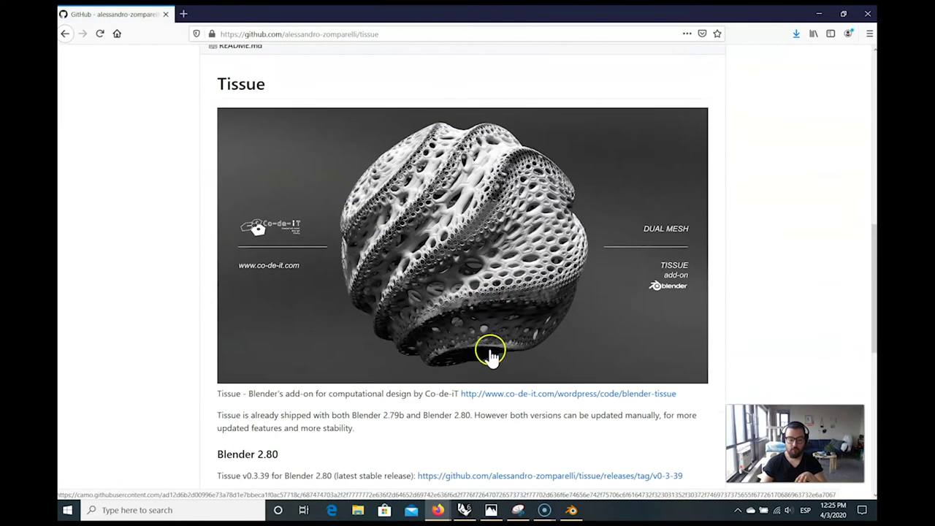
pyautogui.click(570, 307)
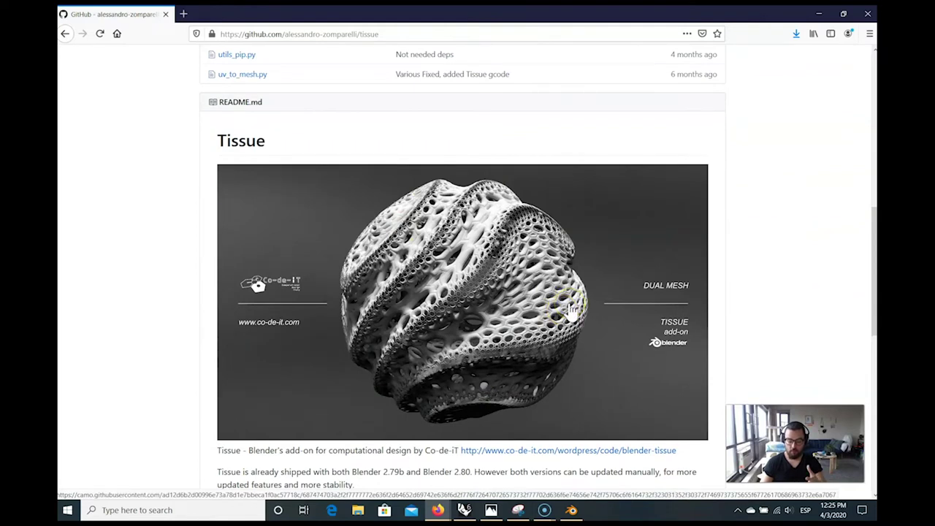
pyautogui.scroll(-5, 568, 307)
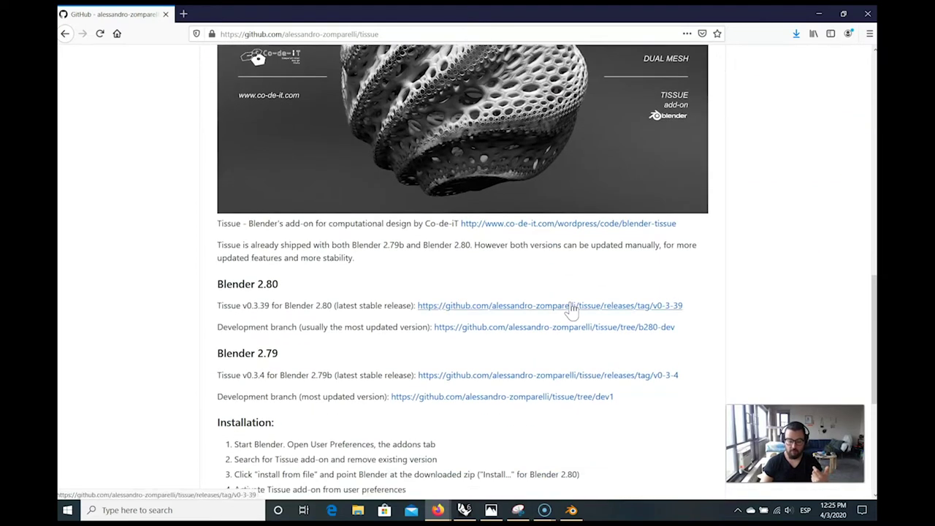
pyautogui.scroll(-2, 428, 299)
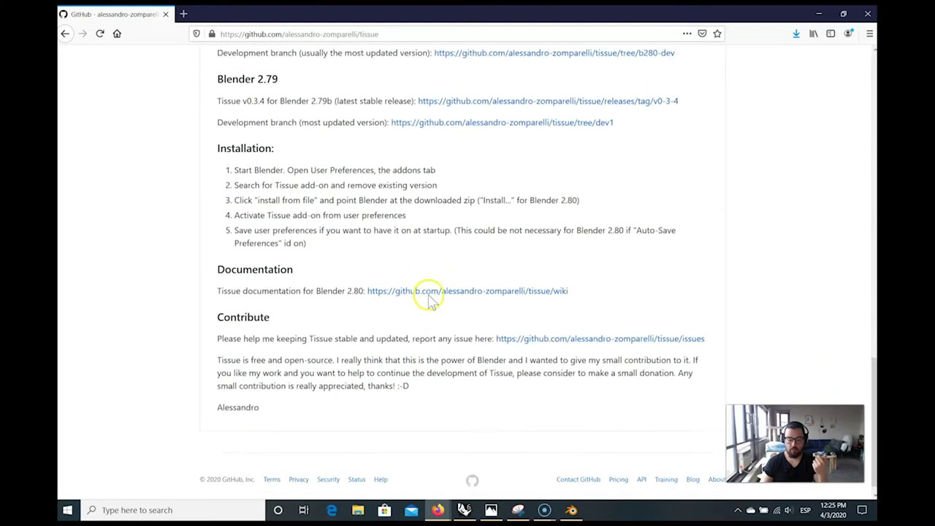
pyautogui.scroll(6, 428, 299)
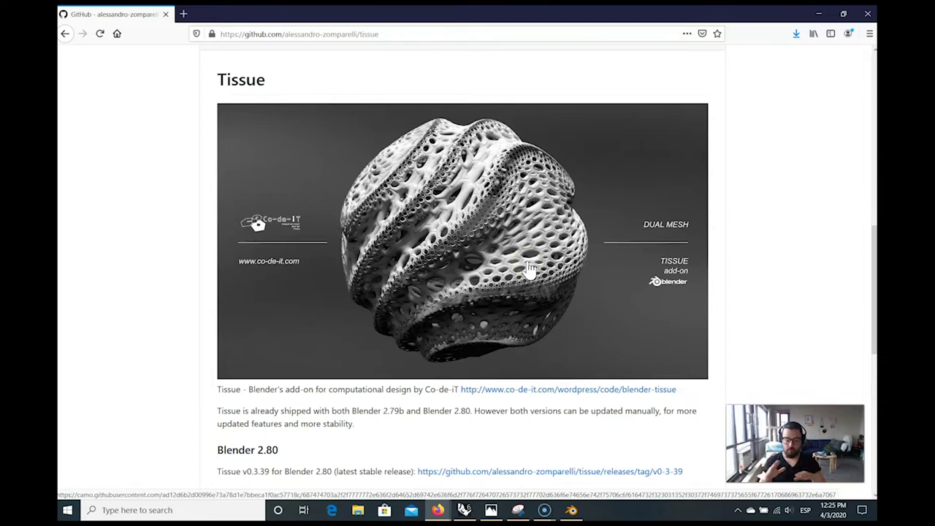
# Open the co-de-it.com Tissue page in a new browser tab and examine its installation and description sections.
pyautogui.middleClick(530, 389)
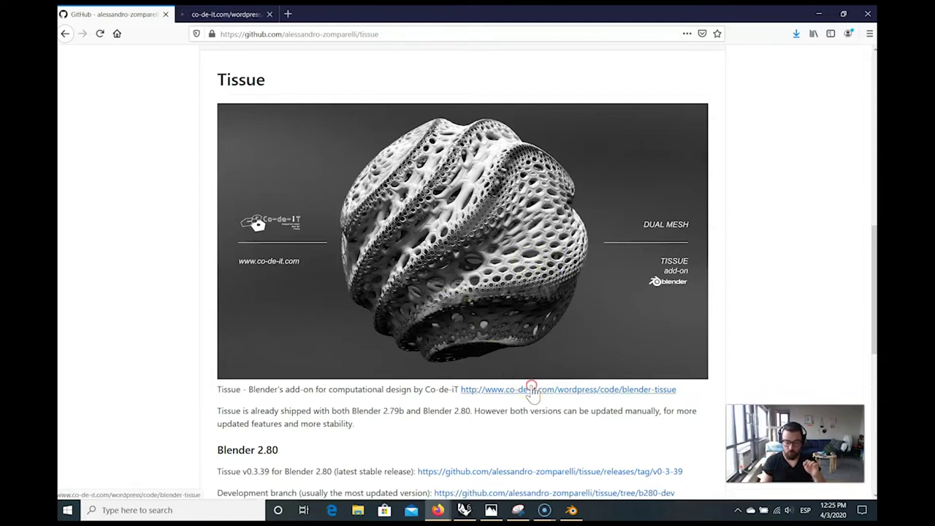
pyautogui.click(219, 14)
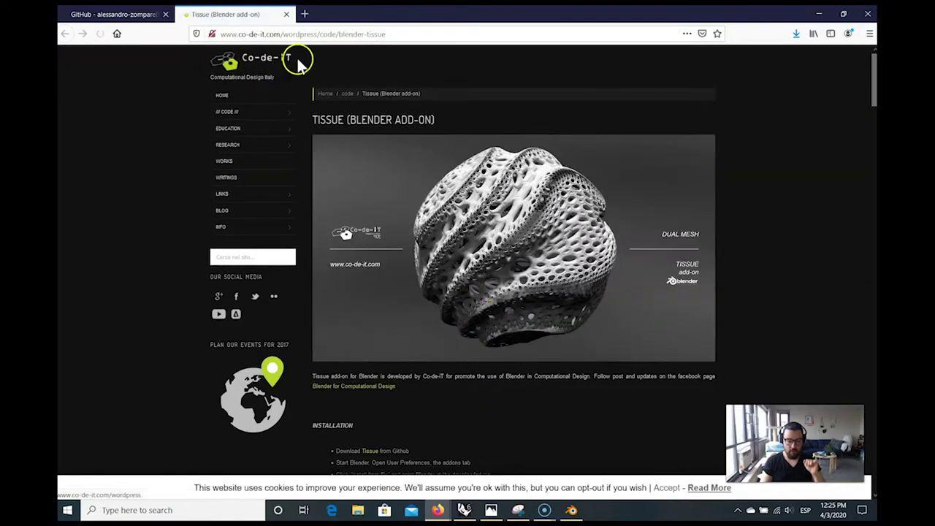
pyautogui.scroll(-2, 687, 328)
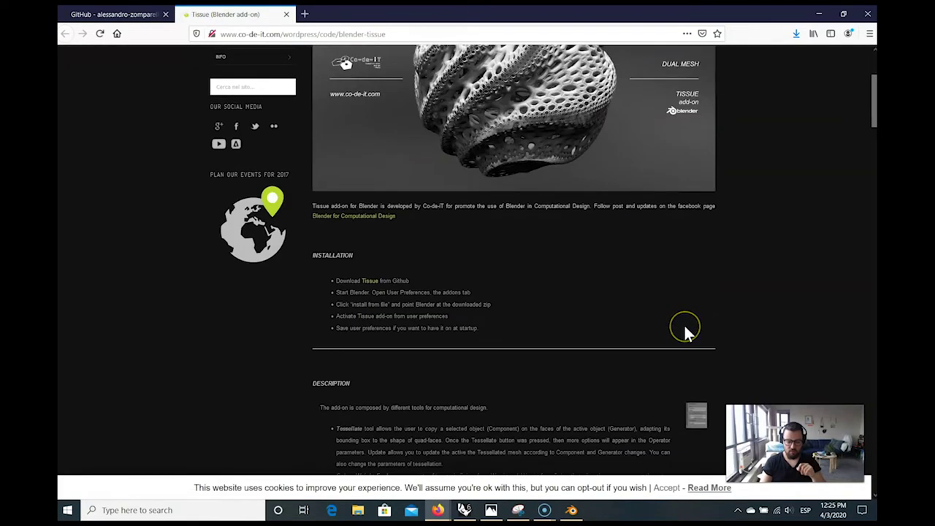
pyautogui.scroll(2, 686, 334)
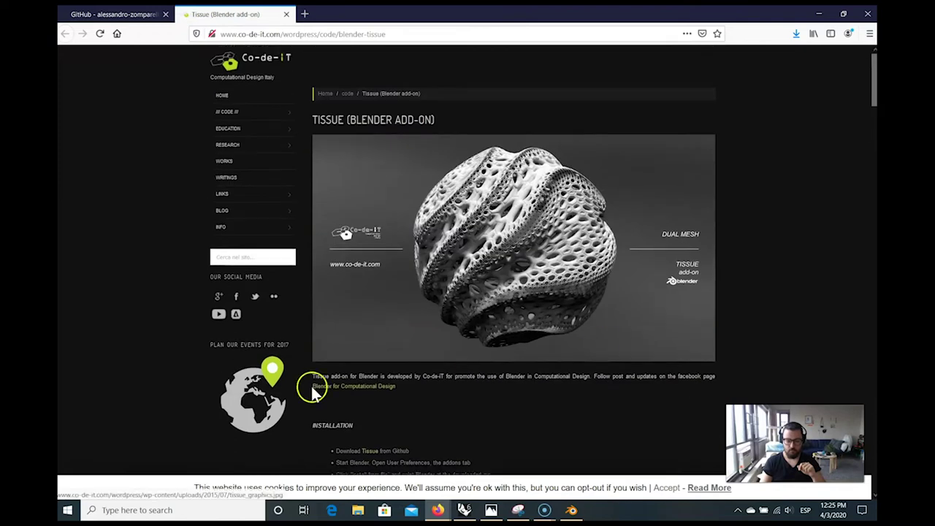
# Open the Blender for Computational Design Facebook group and examine the projects and questions posted in its discussion.
pyautogui.click(383, 388)
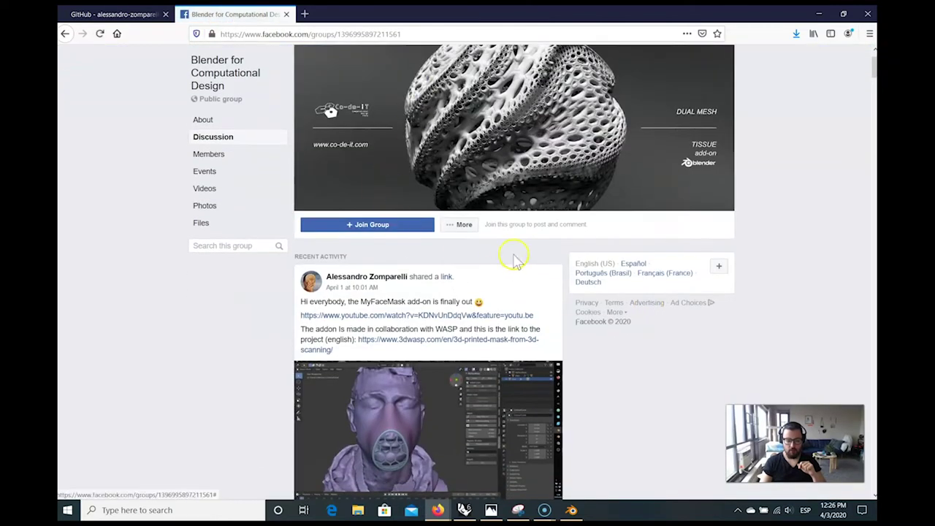
pyautogui.scroll(-10, 442, 361)
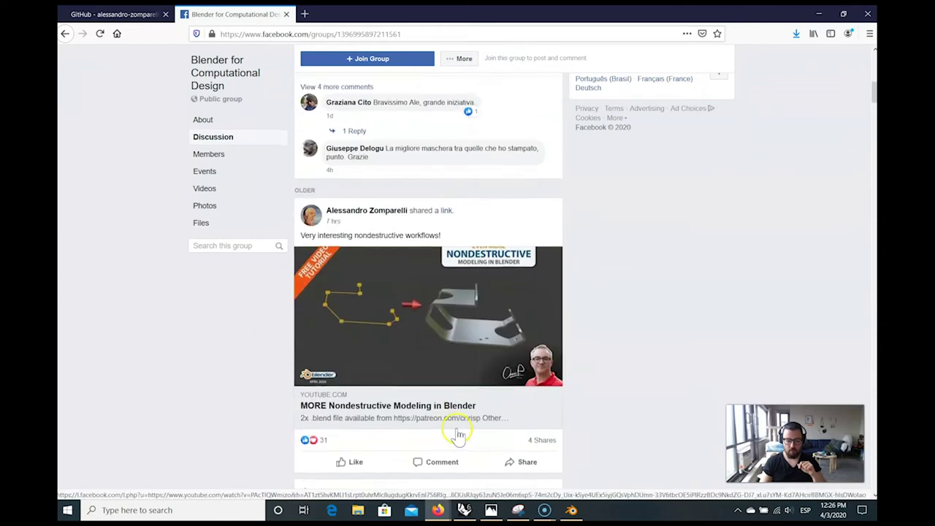
pyautogui.scroll(2, 456, 430)
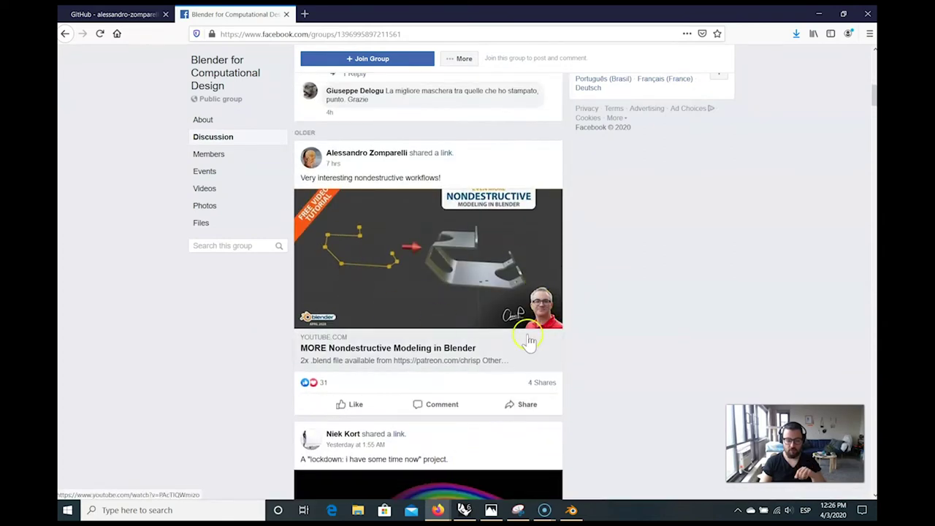
pyautogui.scroll(-3, 530, 343)
pyautogui.scroll(-7, 529, 340)
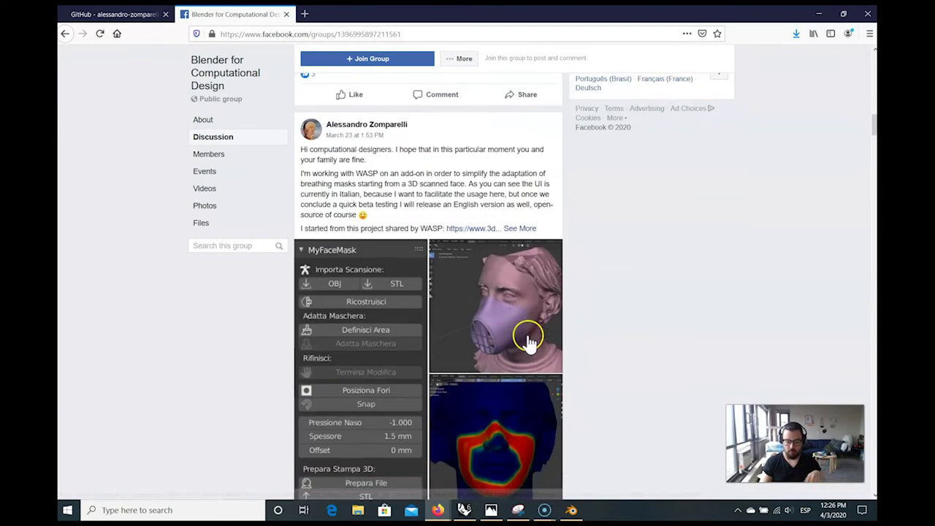
pyautogui.scroll(-10, 529, 340)
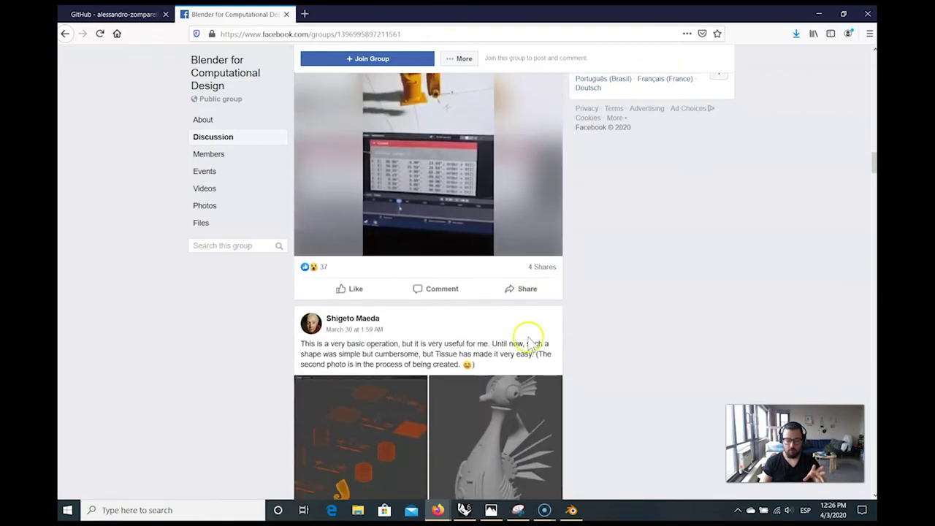
pyautogui.scroll(-15, 529, 340)
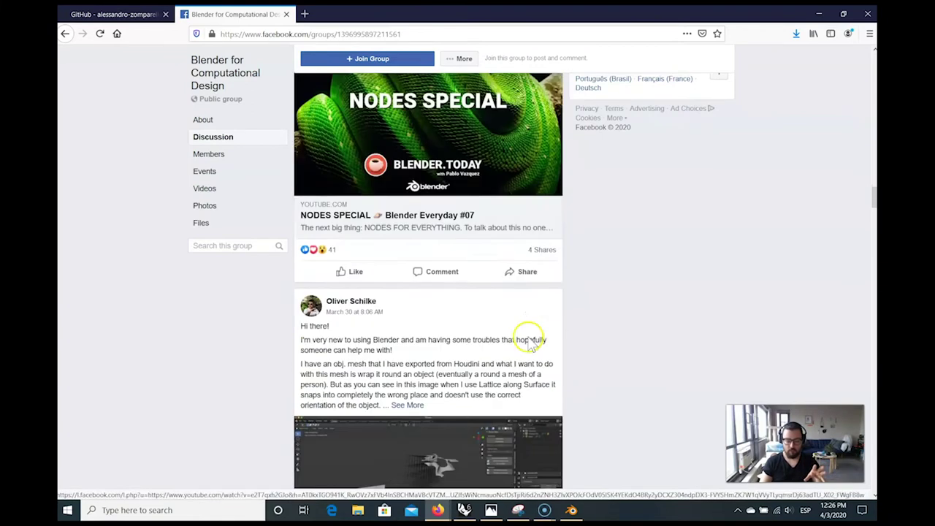
pyautogui.scroll(-4, 519, 349)
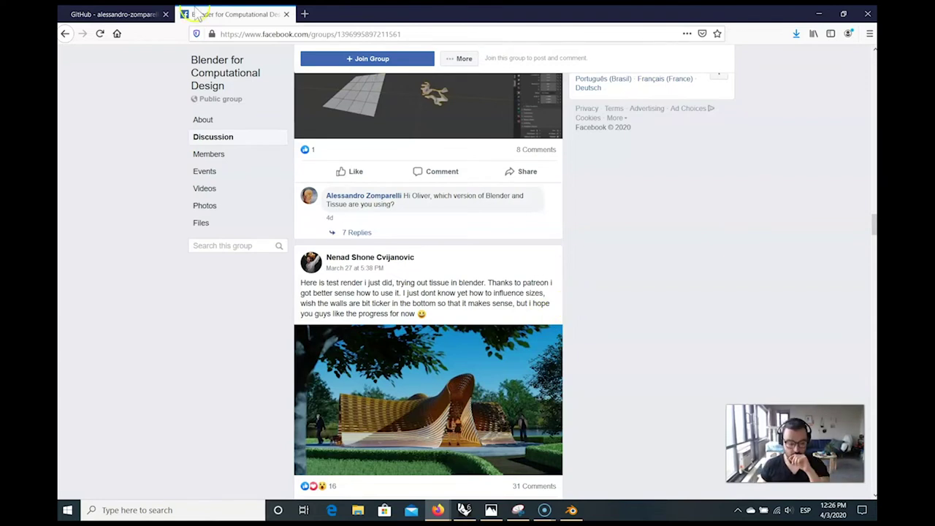
# Close the Facebook group tab and download the master branch of the tissue repository as a ZIP file.
pyautogui.click(286, 14)
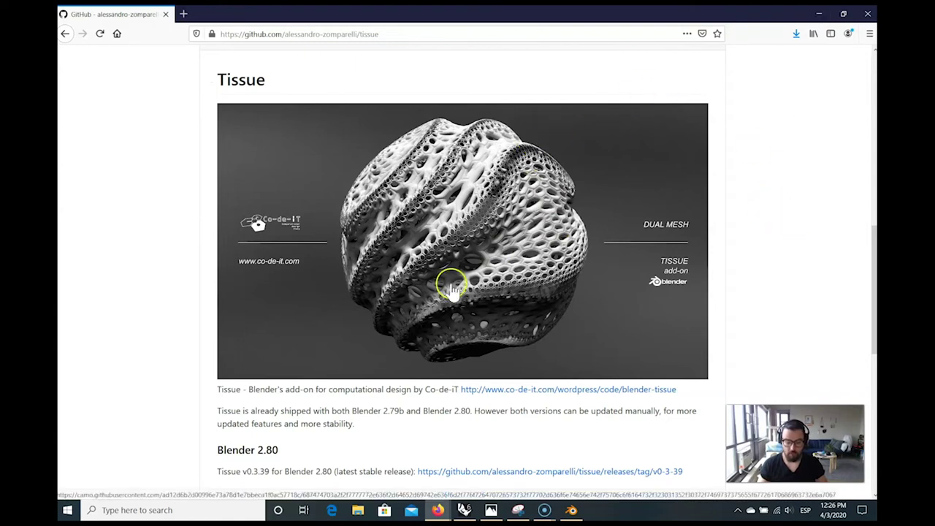
pyautogui.scroll(-4, 453, 288)
pyautogui.scroll(7, 547, 334)
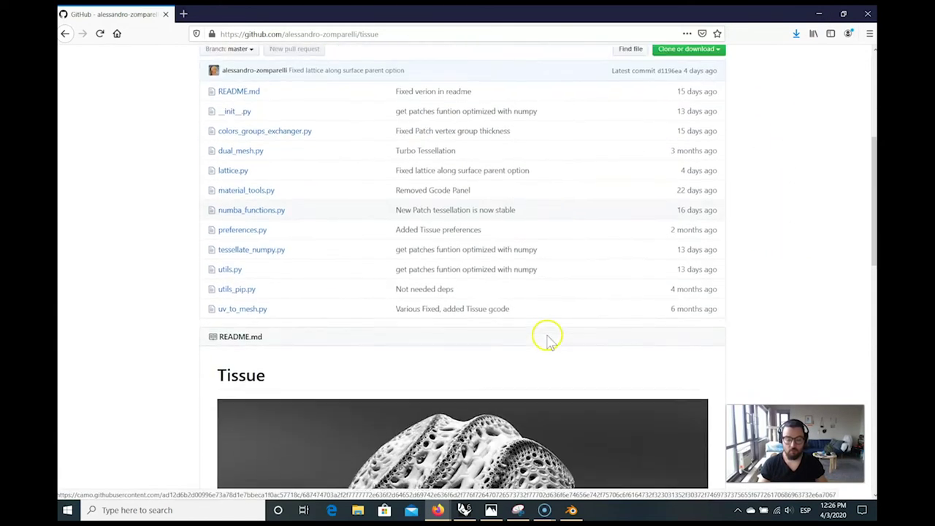
pyautogui.scroll(3, 548, 337)
pyautogui.click(694, 264)
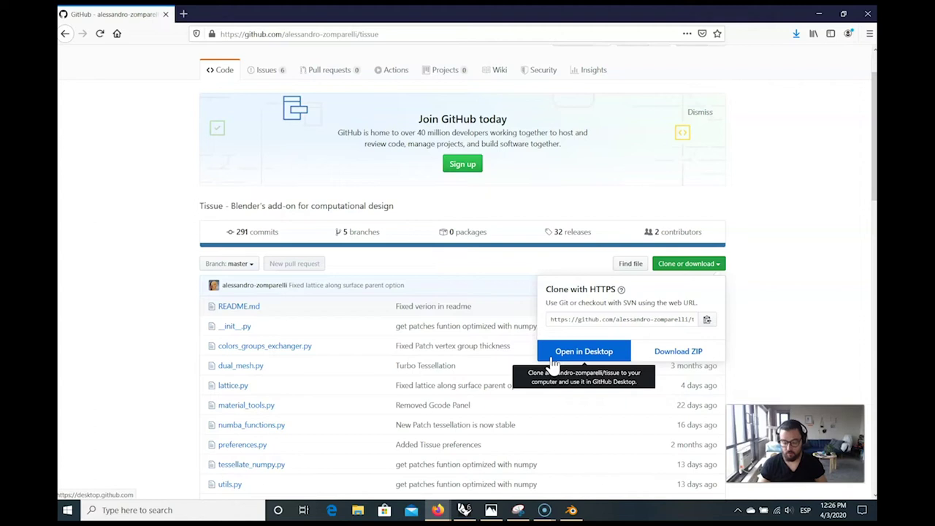
pyautogui.click(711, 356)
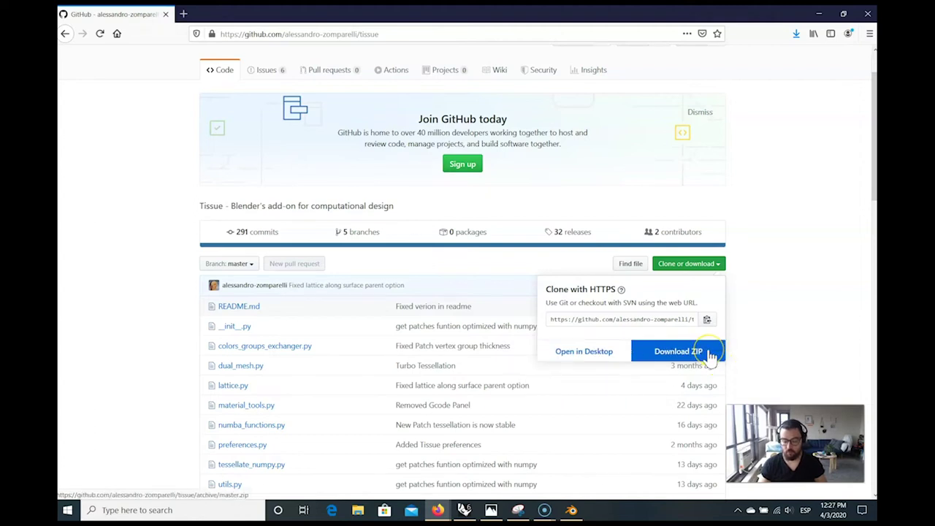
pyautogui.click(314, 342)
pyautogui.click(437, 394)
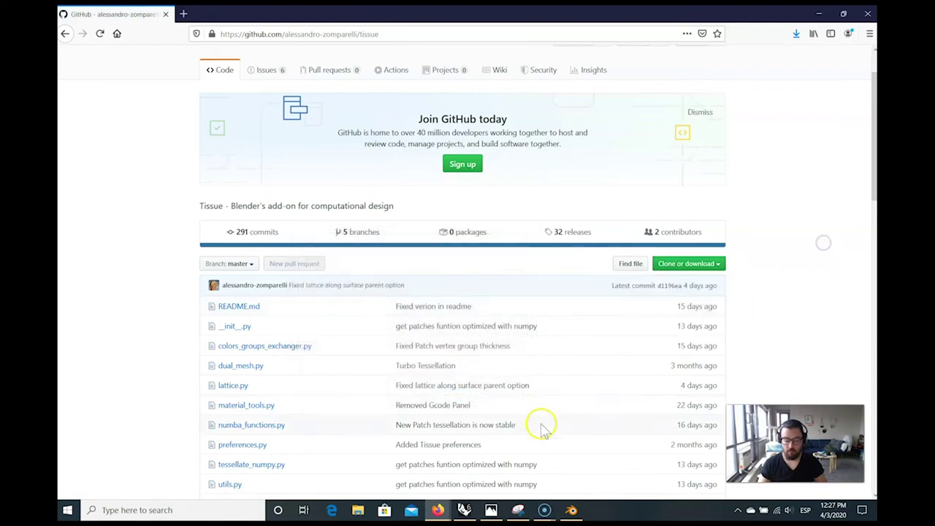
# Switch to Blender and deselect the light in the scene.
pyautogui.click(571, 510)
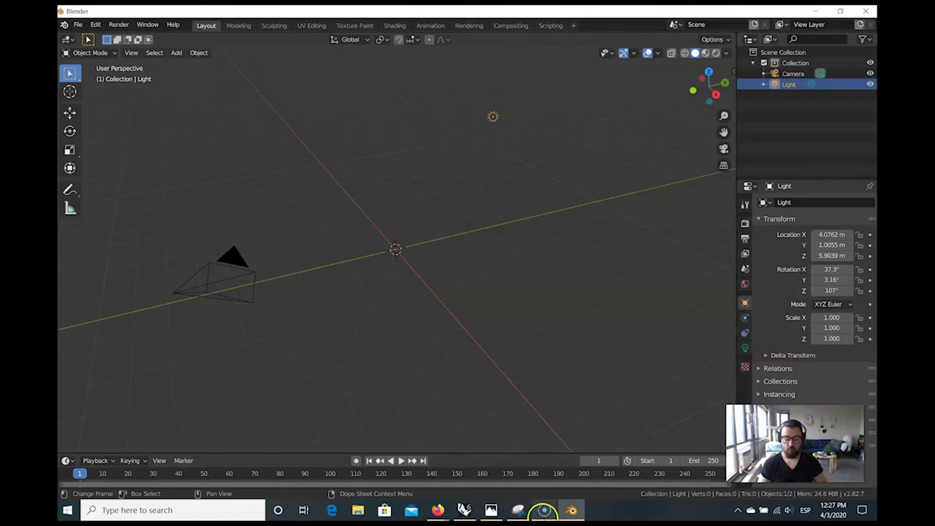
pyautogui.moveTo(544, 510)
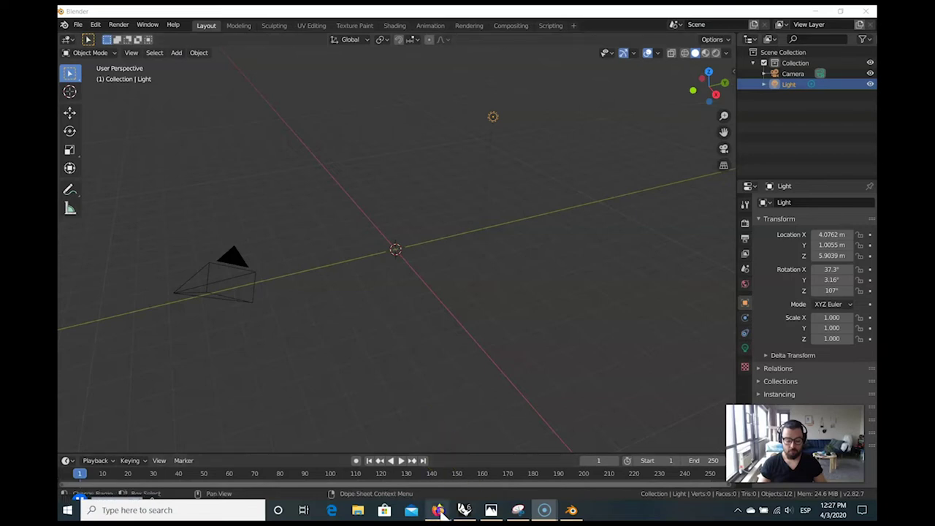
pyautogui.moveTo(437, 510)
pyautogui.click(396, 460)
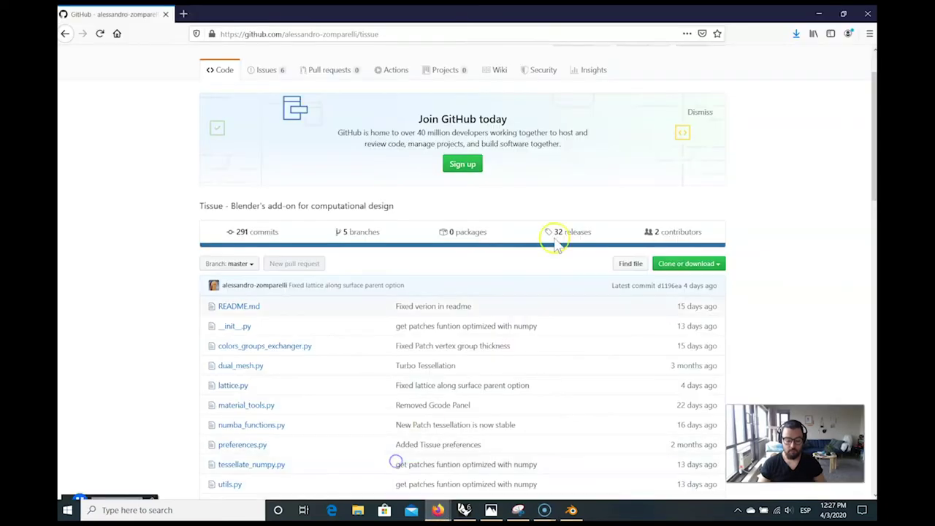
pyautogui.click(571, 508)
pyautogui.click(256, 137)
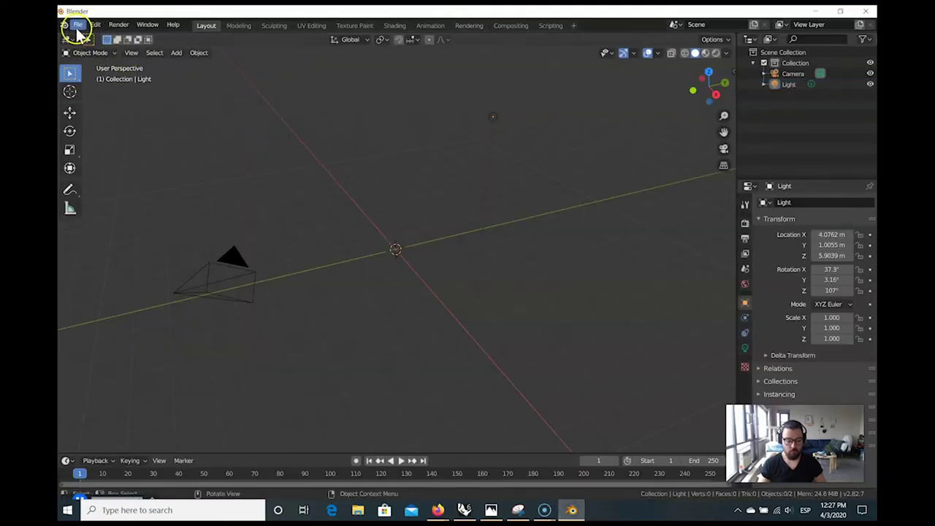
pyautogui.click(96, 25)
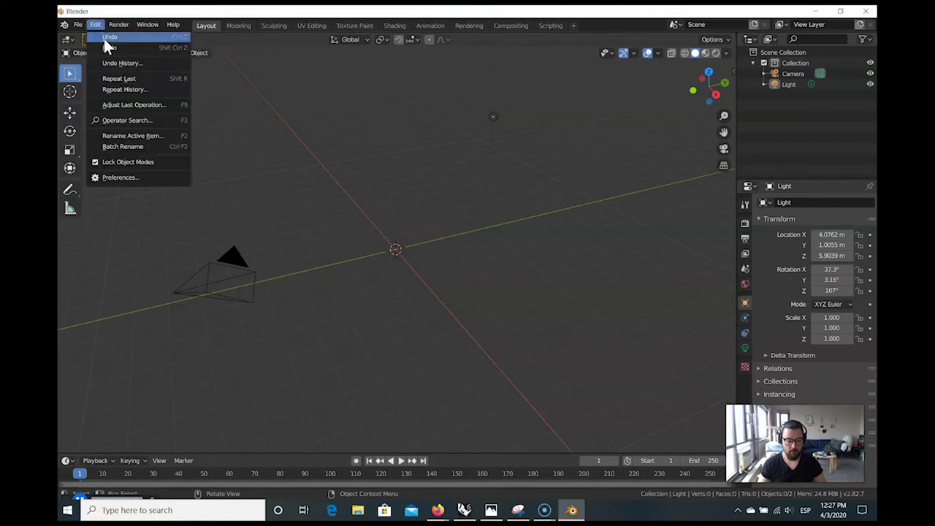
pyautogui.click(128, 177)
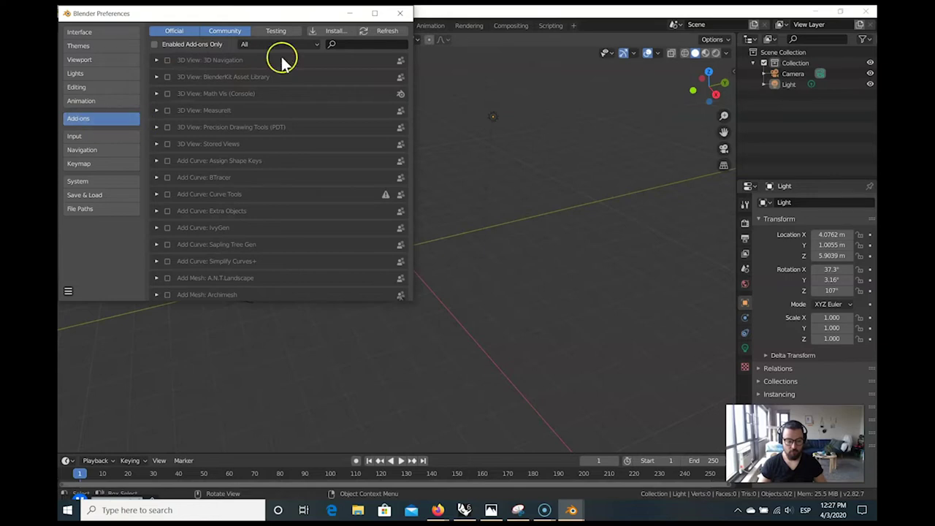
pyautogui.click(335, 32)
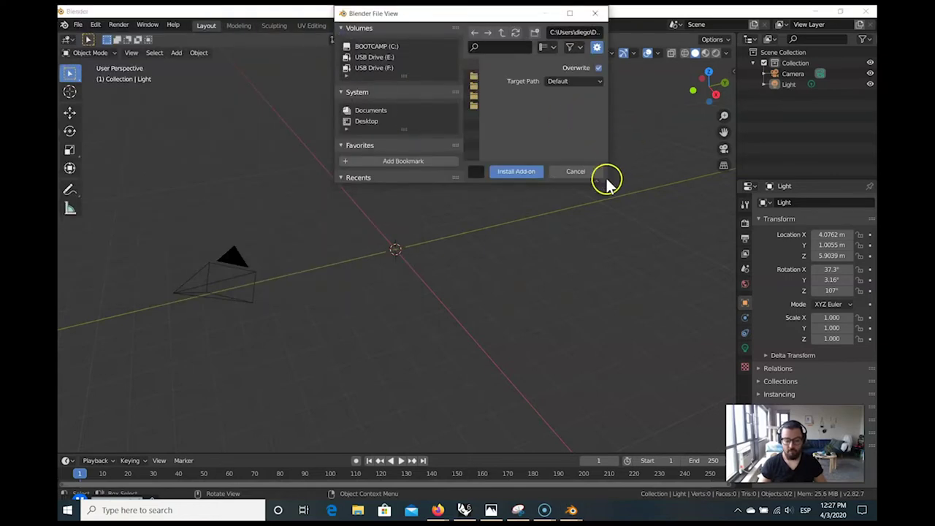
pyautogui.moveTo(608, 183); pyautogui.dragTo(853, 327)
pyautogui.click(811, 310)
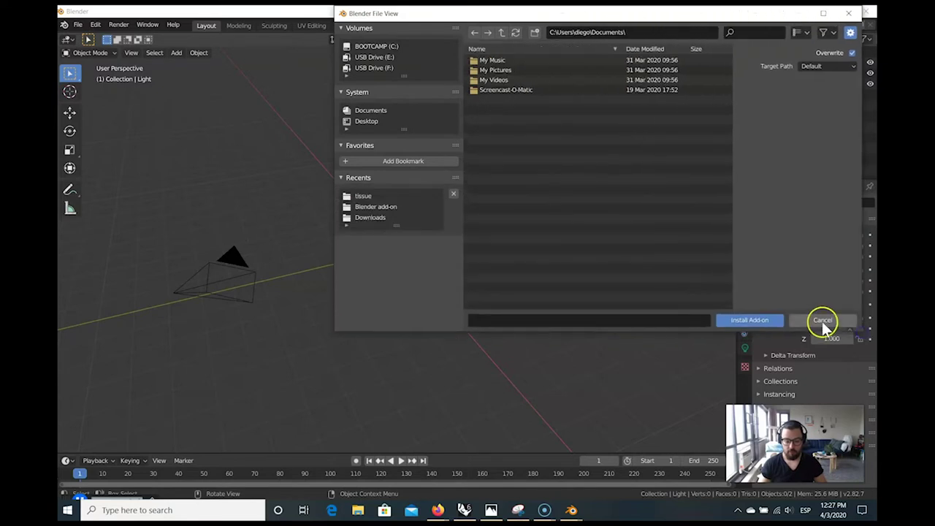
pyautogui.click(167, 45)
pyautogui.click(321, 41)
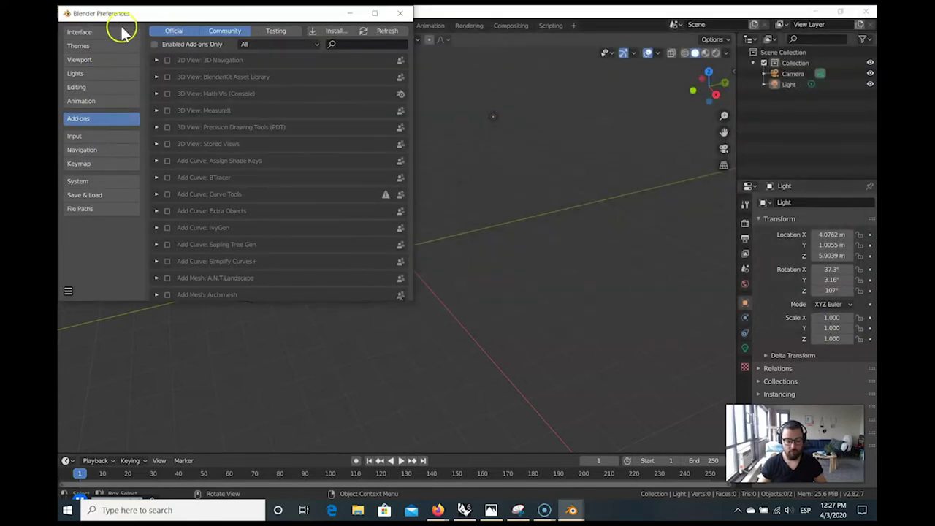
pyautogui.click(399, 14)
# Open the add-on preferences, start installing from file and select tissue-b280-dev.zip in the Downloads folder.
pyautogui.click(95, 25)
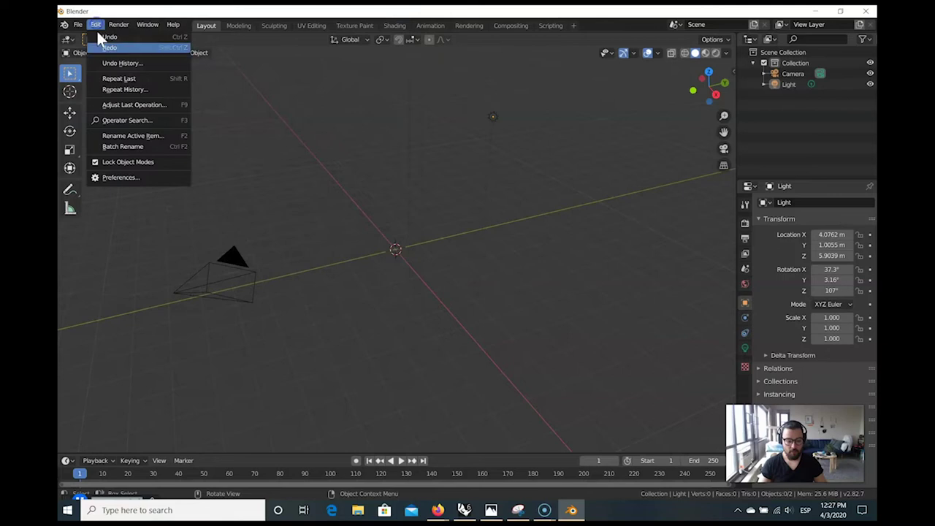
pyautogui.click(123, 178)
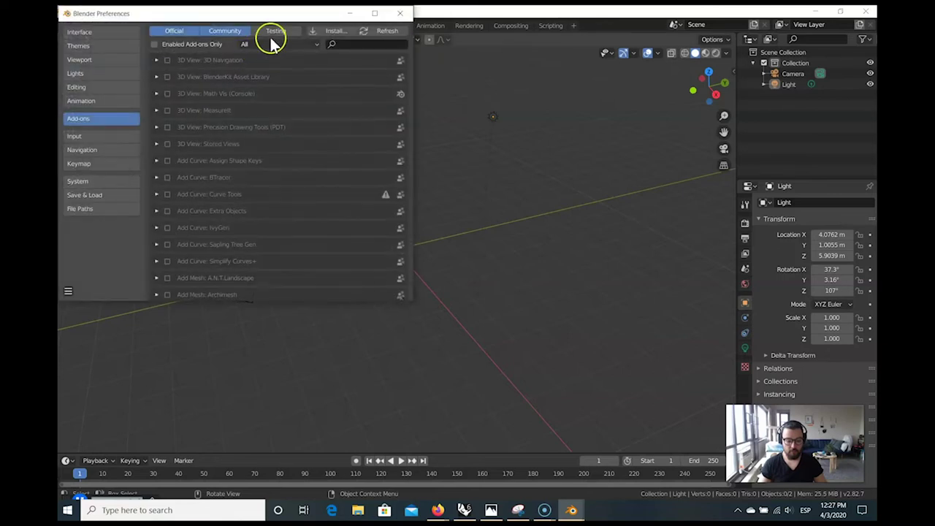
pyautogui.click(344, 32)
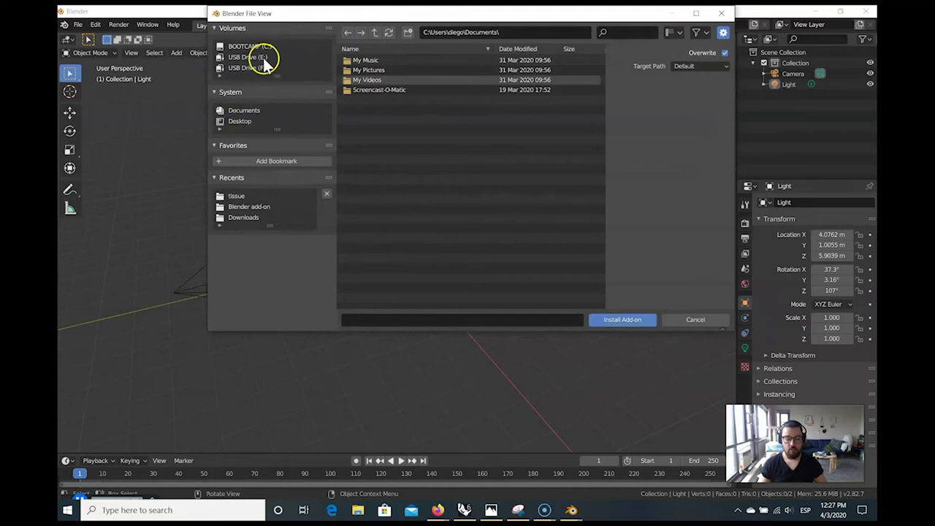
pyautogui.click(375, 32)
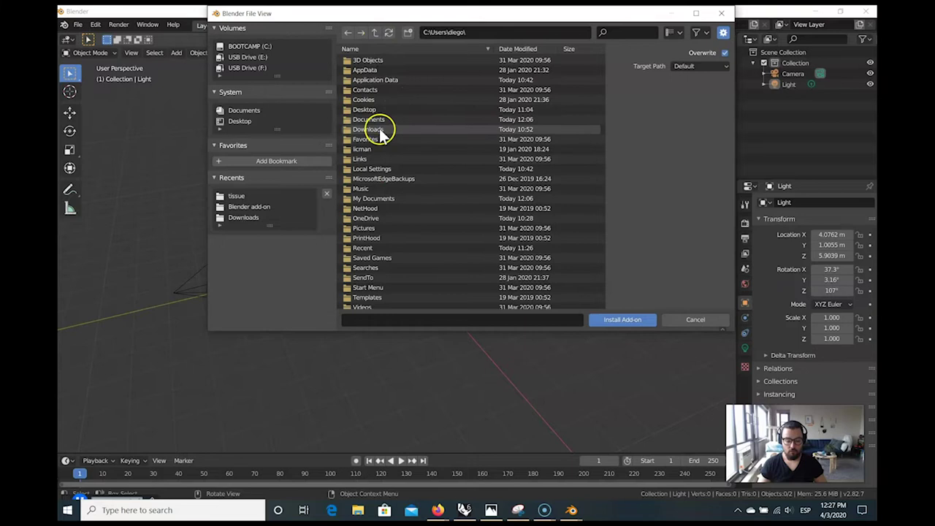
pyautogui.doubleClick(382, 130)
pyautogui.scroll(-1, 391, 126)
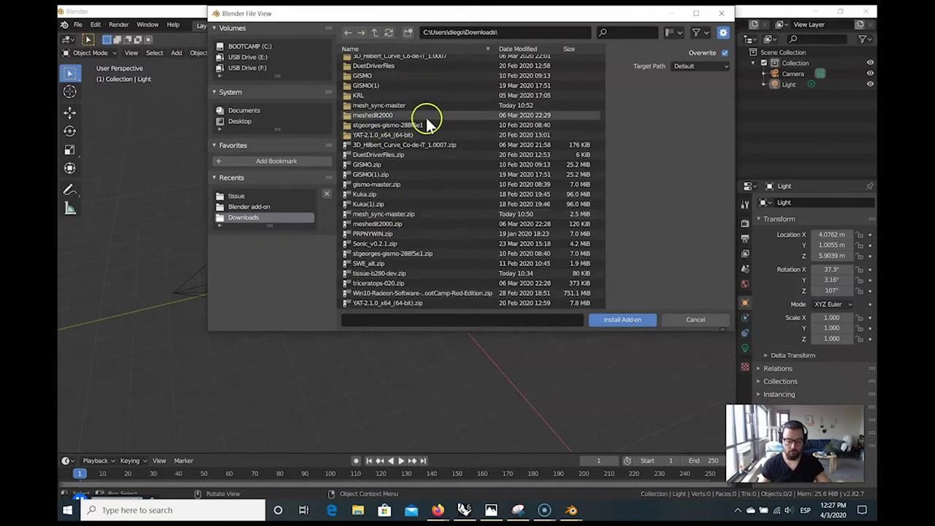
pyautogui.click(385, 276)
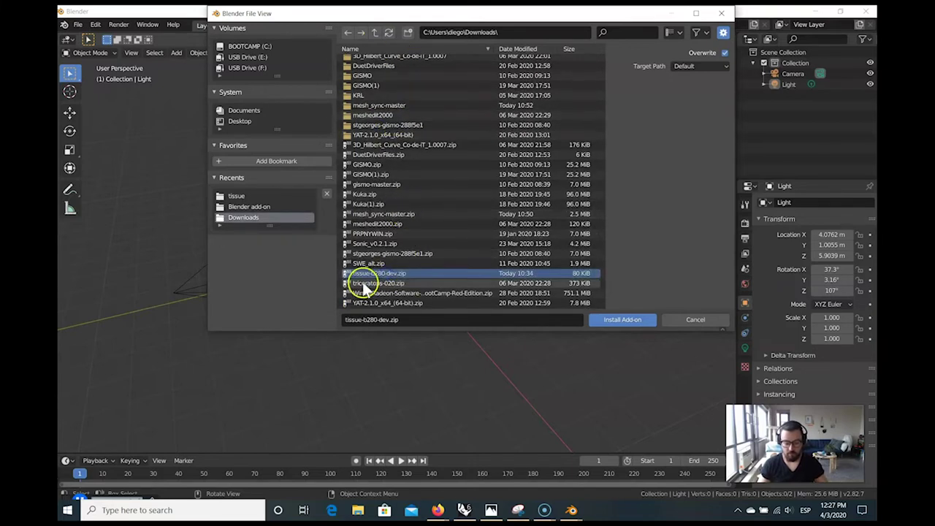
pyautogui.click(390, 276)
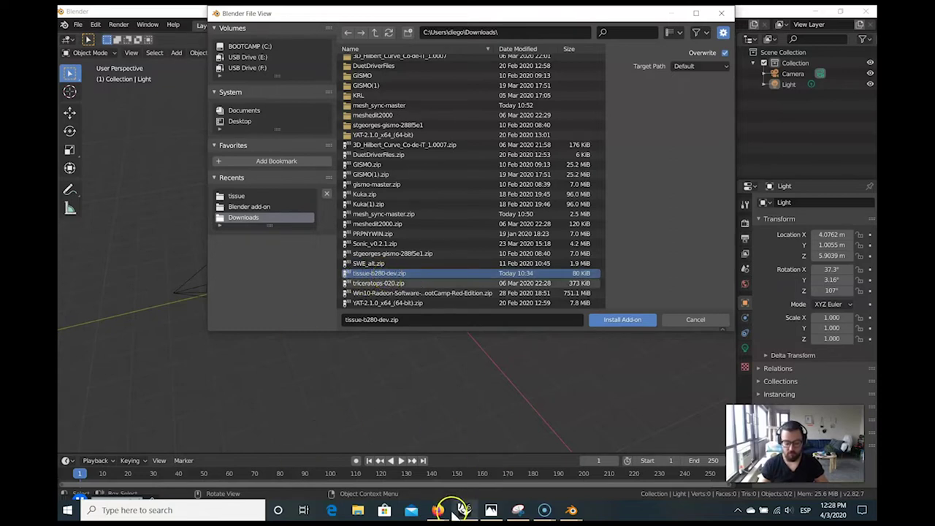
# Switch to the tissue GitHub page in Firefox and examine the development branch link for Blender 2.80.
pyautogui.moveTo(439, 508)
pyautogui.click(394, 469)
pyautogui.scroll(-10, 459, 386)
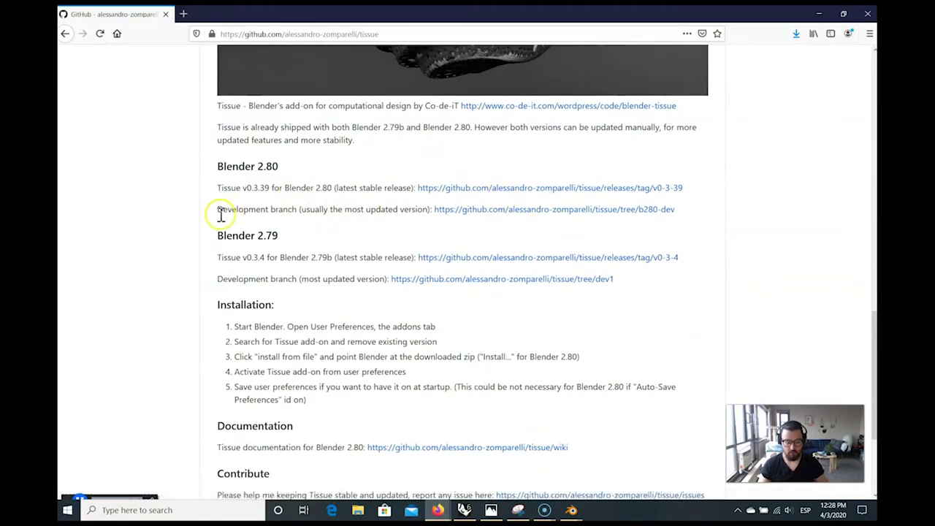
pyautogui.moveTo(283, 209); pyautogui.dragTo(703, 209)
pyautogui.click(703, 209)
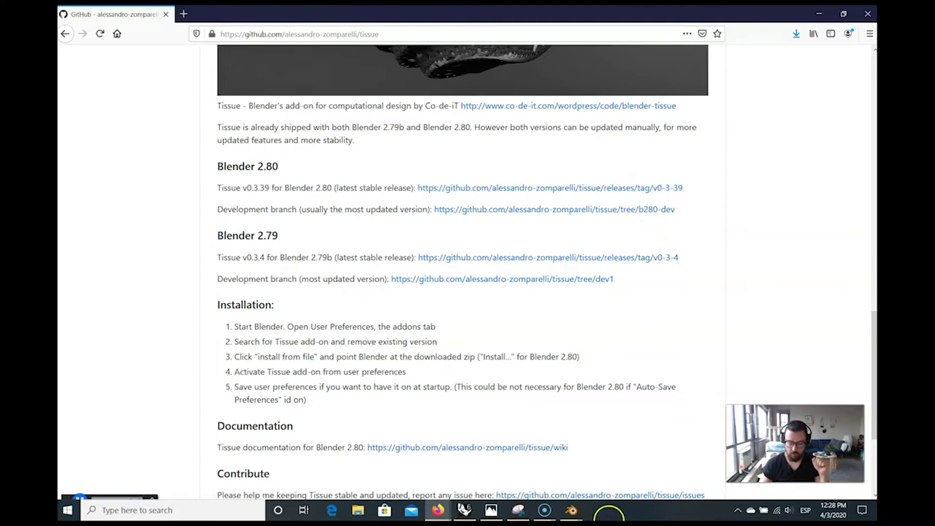
# Return to the Blender preferences and install the Tissue add-on from tissue-b280-dev.zip.
pyautogui.moveTo(568, 507)
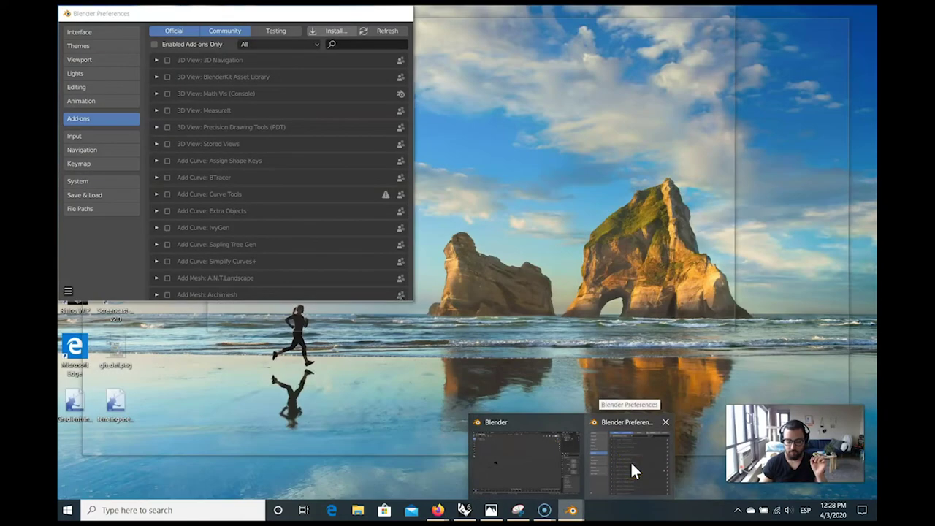
pyautogui.click(630, 461)
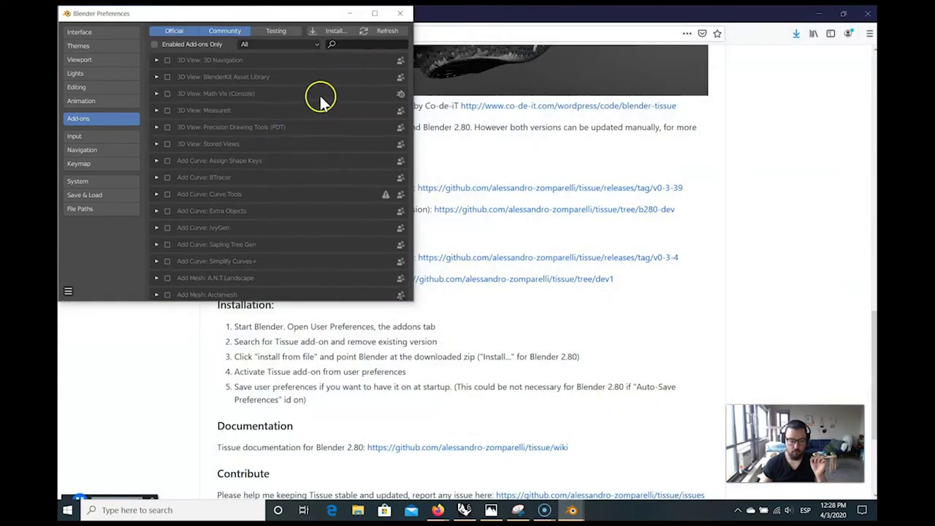
pyautogui.click(335, 31)
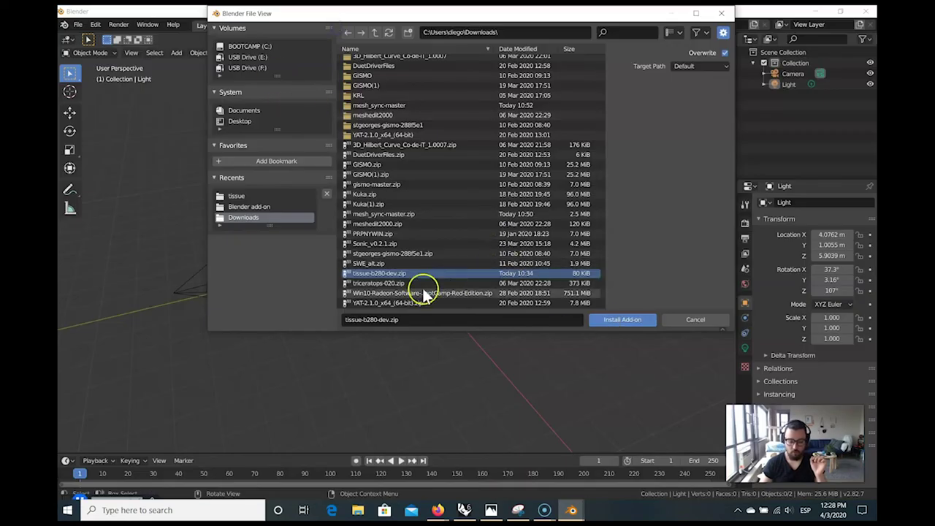
pyautogui.click(606, 320)
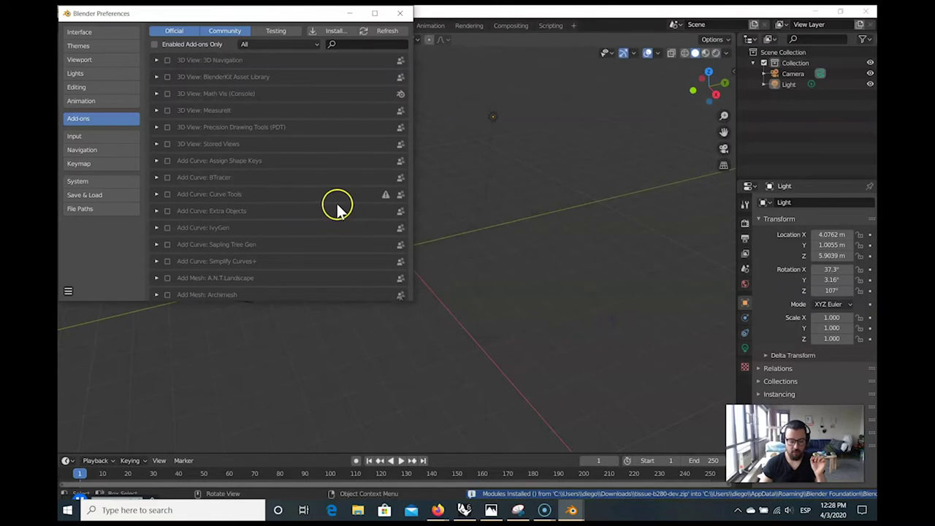
# Limit the add-on list to enabled Community add-ons and expand the details of Mesh: Tissue.
pyautogui.scroll(-10, 336, 207)
pyautogui.scroll(10, 342, 194)
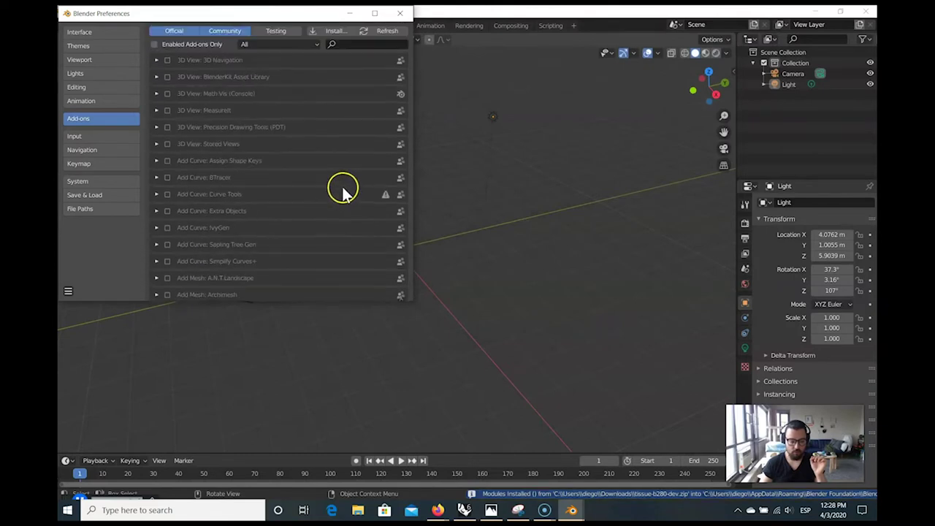
pyautogui.click(275, 31)
pyautogui.click(230, 30)
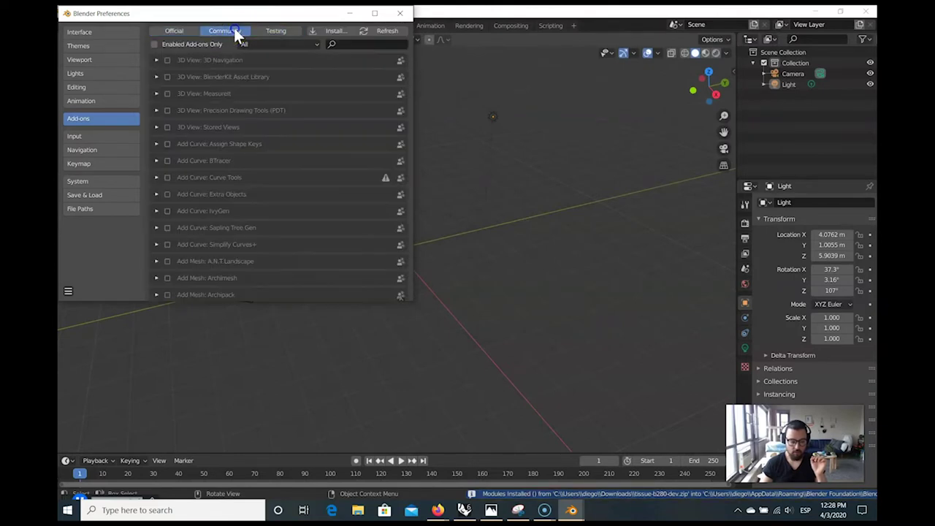
pyautogui.click(155, 45)
pyautogui.click(157, 94)
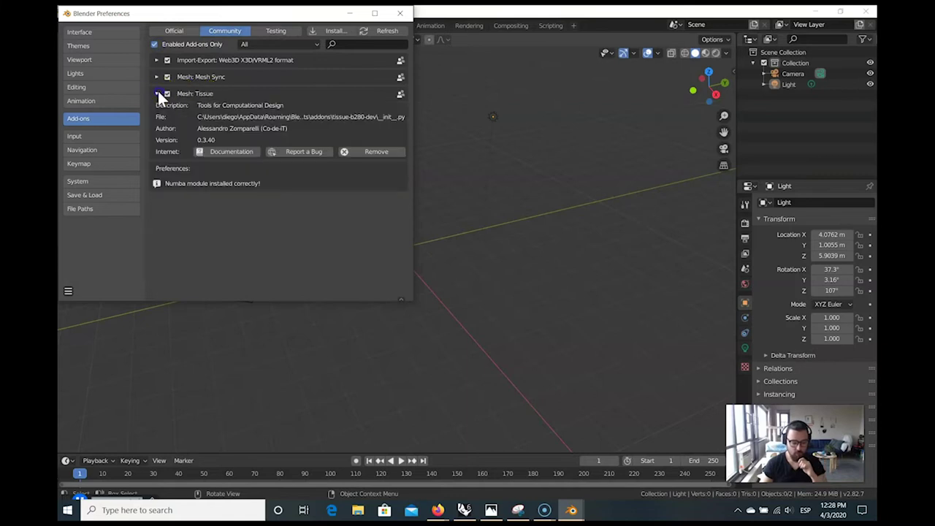
pyautogui.click(168, 94)
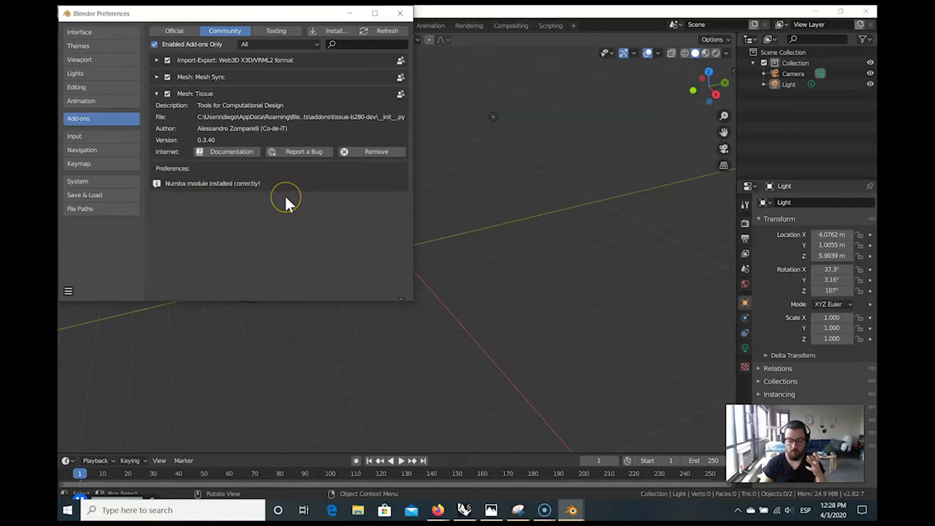
# Switch to Firefox and search the web for "numba python" in a new browser tab.
pyautogui.moveTo(436, 511)
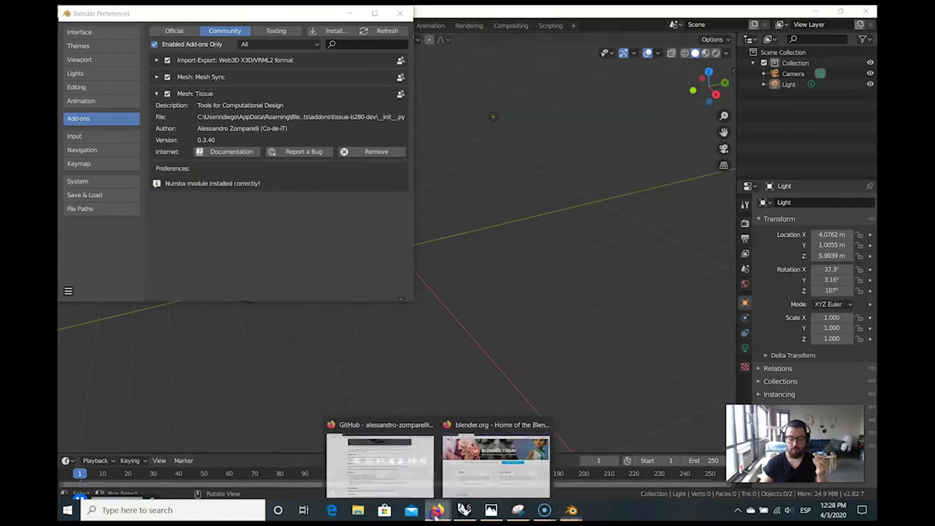
pyautogui.click(394, 464)
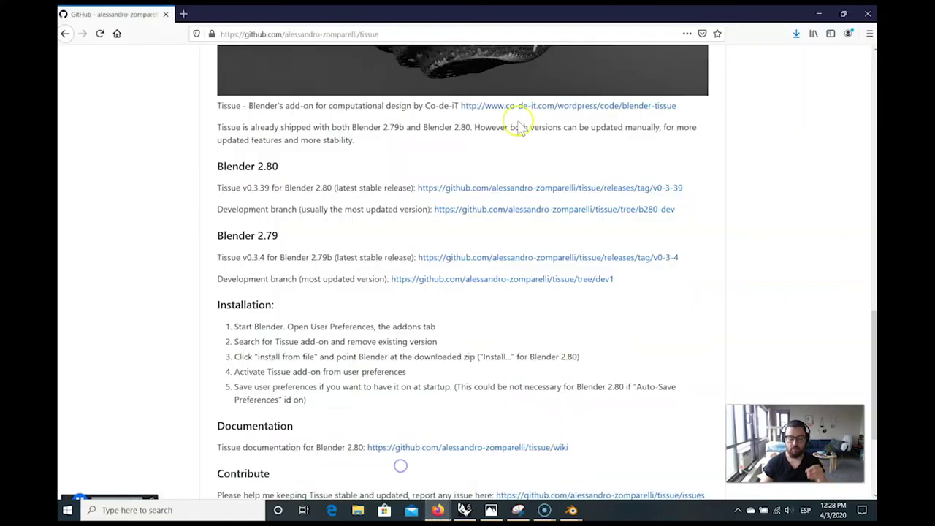
pyautogui.click(183, 14)
pyautogui.write('numba')
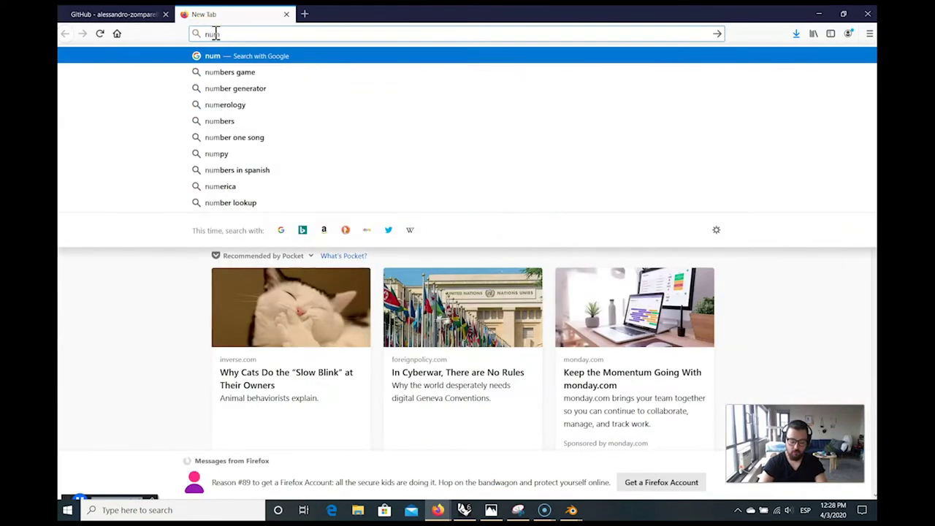
pyautogui.press('Down')
pyautogui.press('Down')
pyautogui.press('Down')
pyautogui.press('Up')
pyautogui.press('Return')
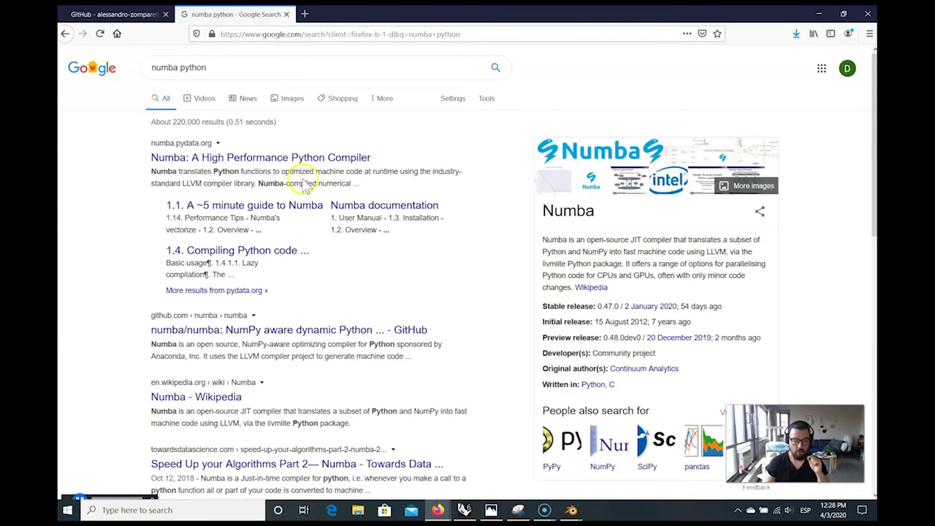
# Open the Numba website and examine its sections on scientific computing and parallelizing algorithms.
pyautogui.click(246, 157)
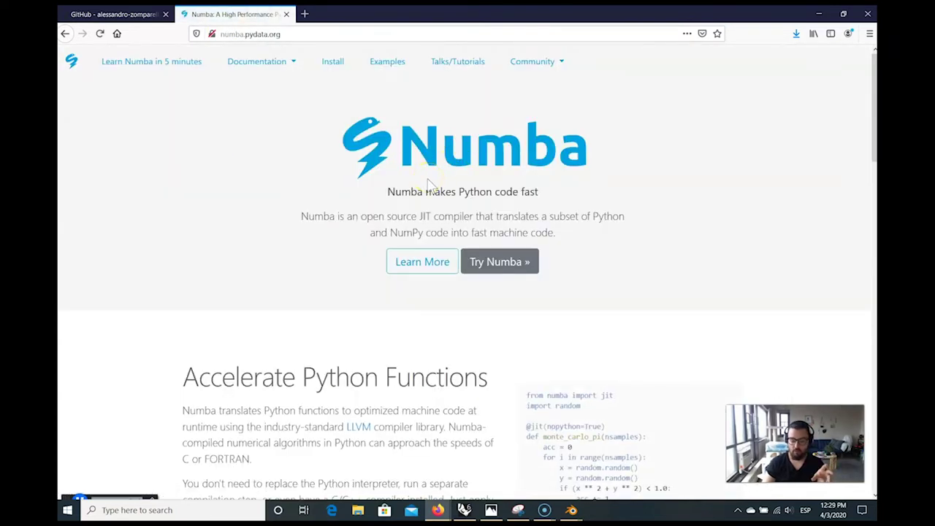
pyautogui.scroll(-7, 431, 187)
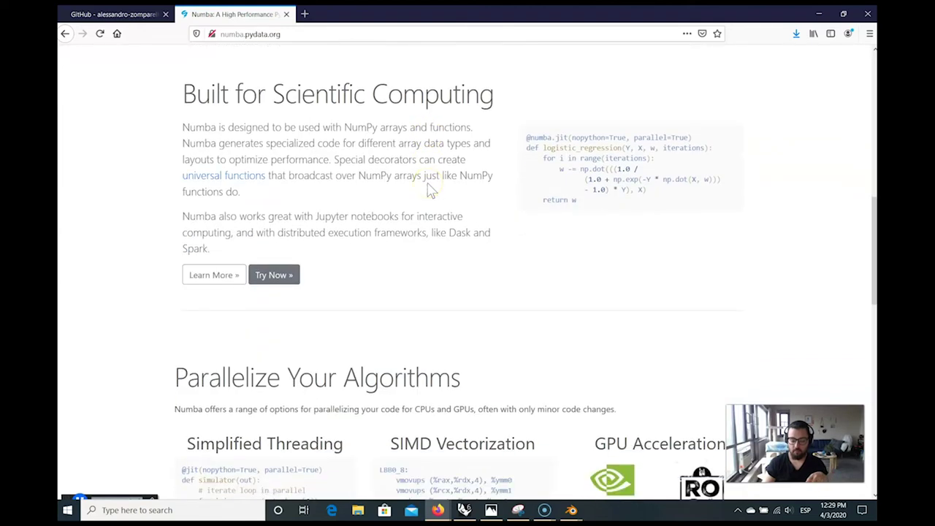
pyautogui.scroll(-2, 431, 189)
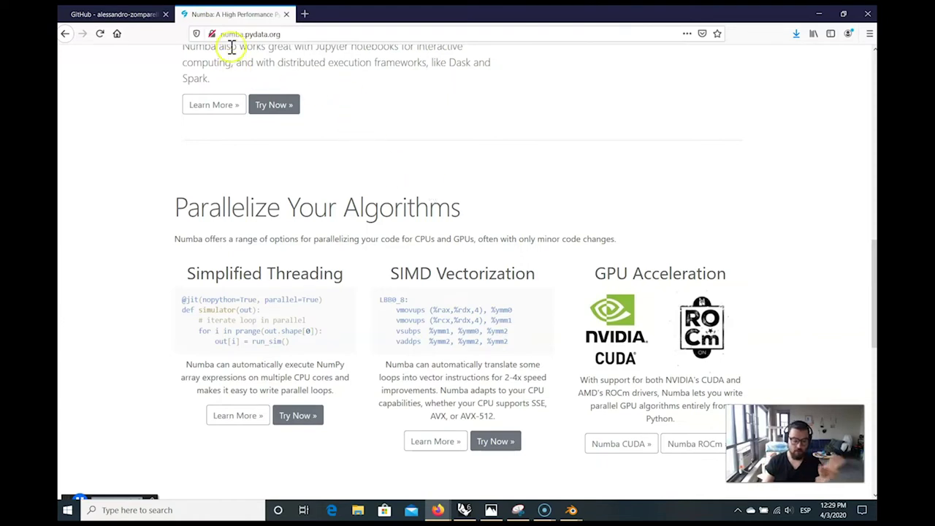
# Return to the Blender preferences, check the Numba status in the Tissue add-on details and close the preferences.
pyautogui.click(120, 15)
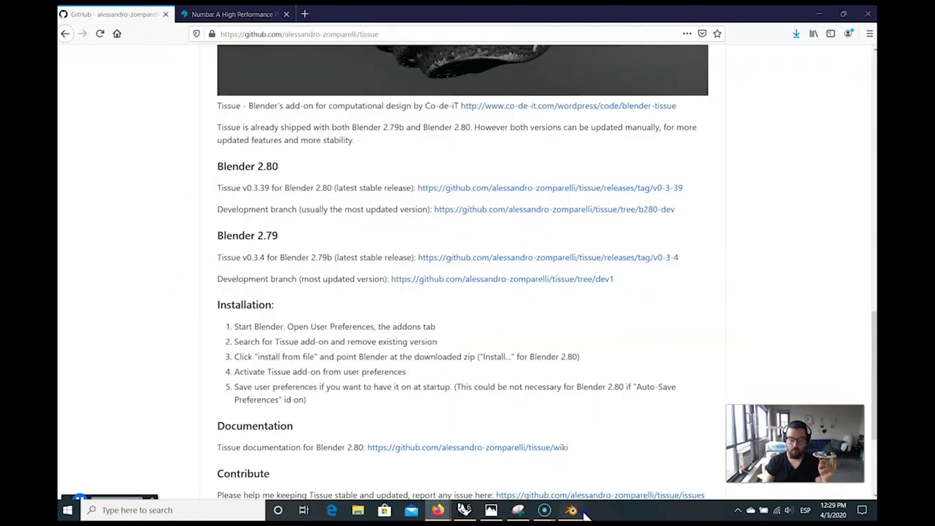
pyautogui.moveTo(571, 510)
pyautogui.click(622, 471)
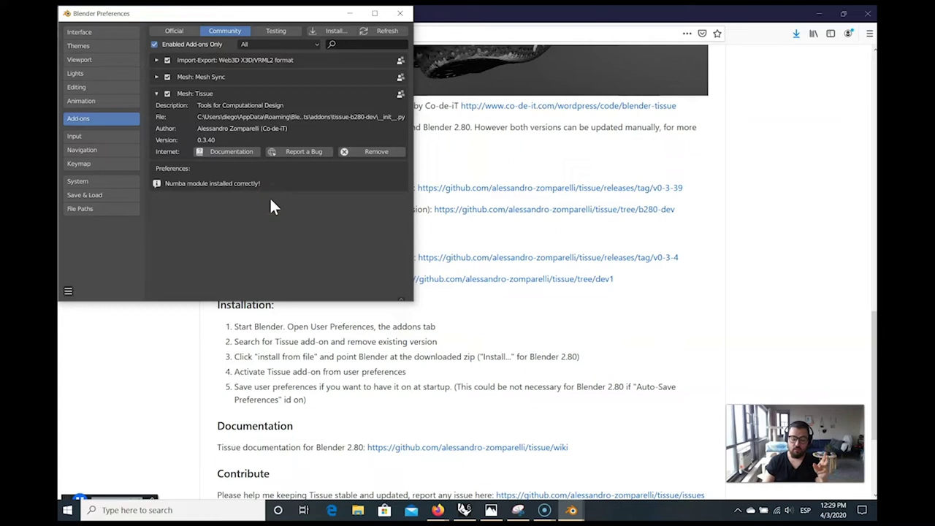
pyautogui.click(289, 203)
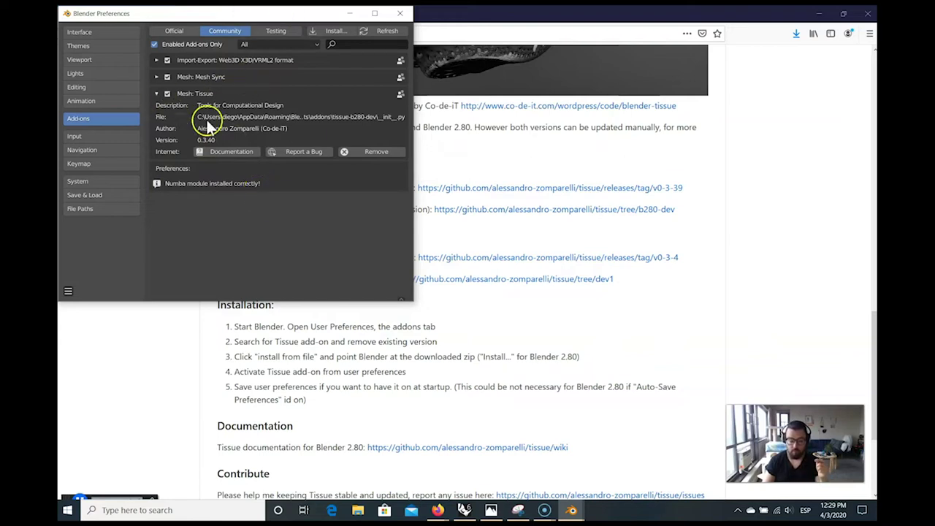
pyautogui.click(399, 14)
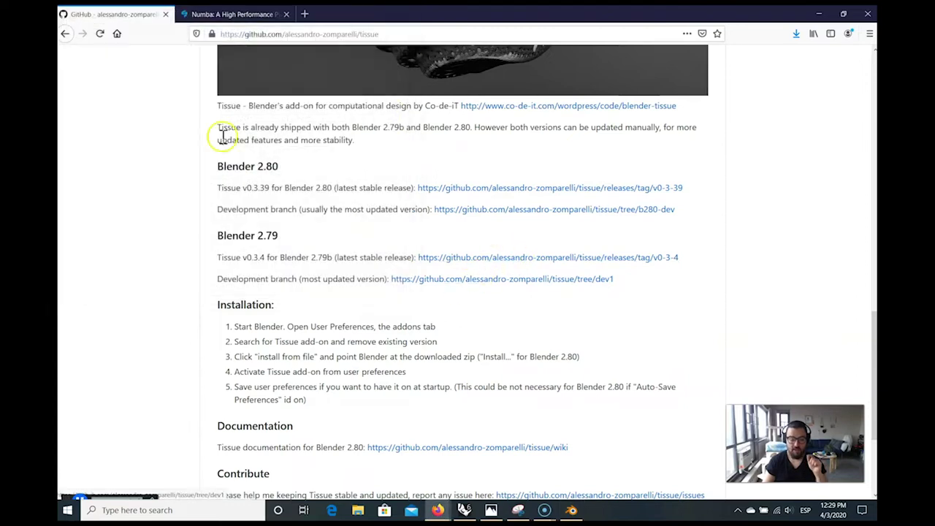
# Go back to the Tissue developer's GitHub profile and open the mesh_sync repository to view its files.
pyautogui.click(66, 34)
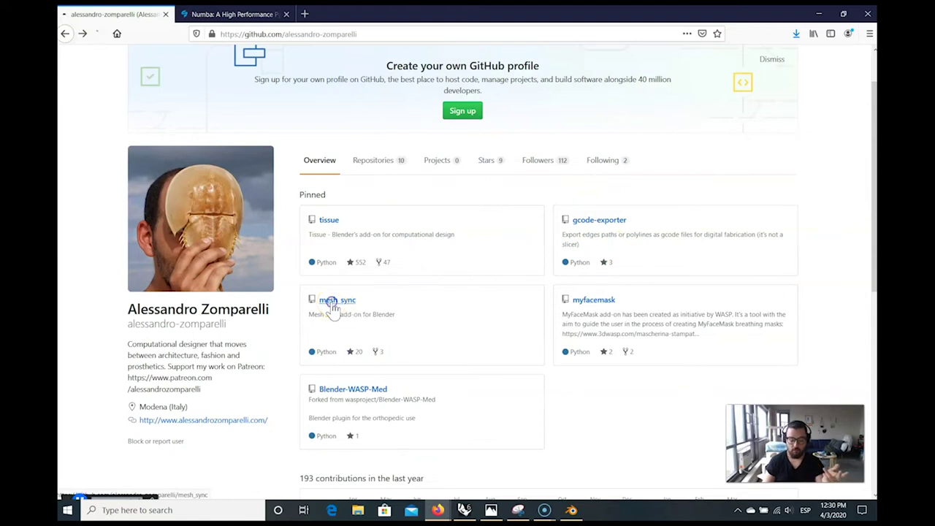
pyautogui.scroll(-2, 382, 376)
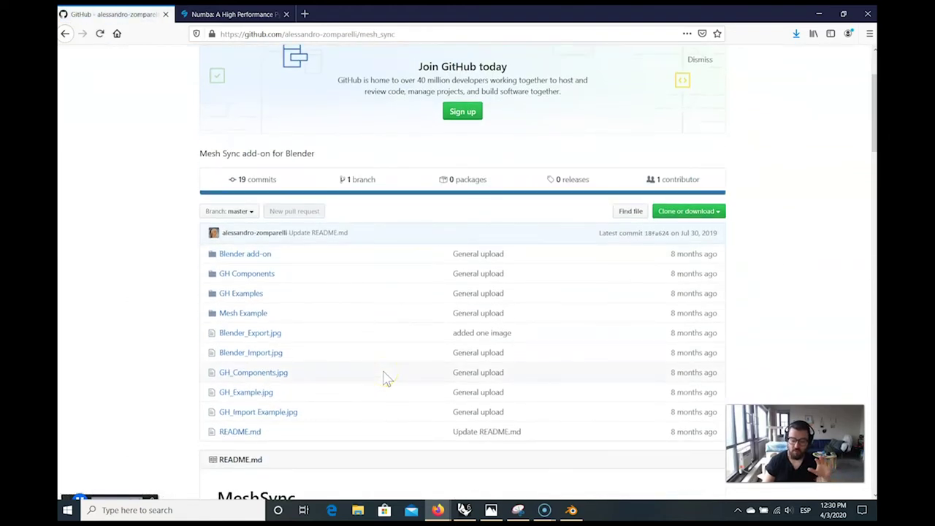
# Read the MeshSync README's sections on Blender exporting and importing and on the Grasshopper components.
pyautogui.scroll(-5, 382, 376)
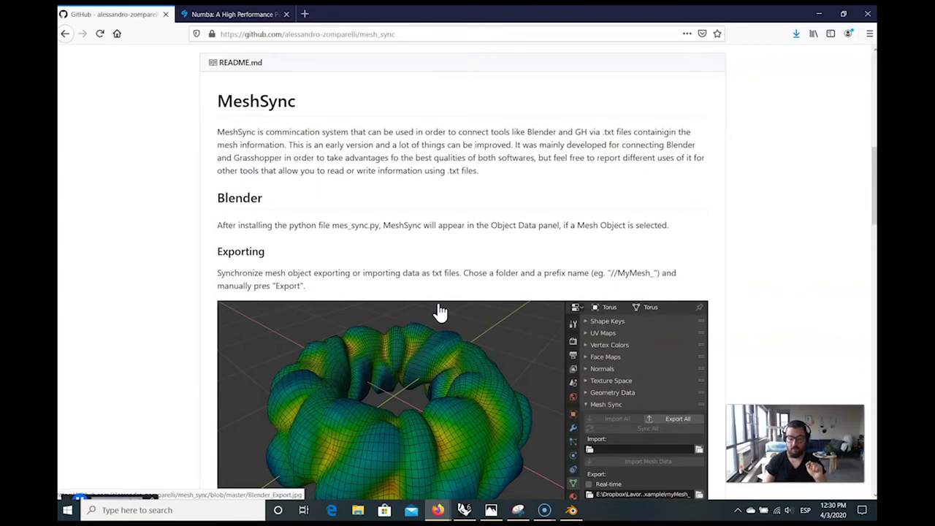
pyautogui.scroll(-15, 440, 312)
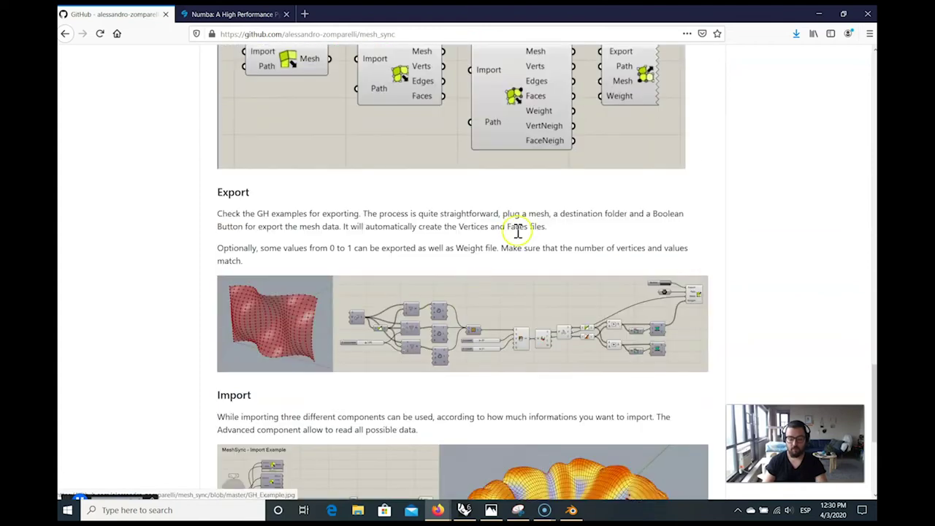
pyautogui.scroll(-5, 433, 371)
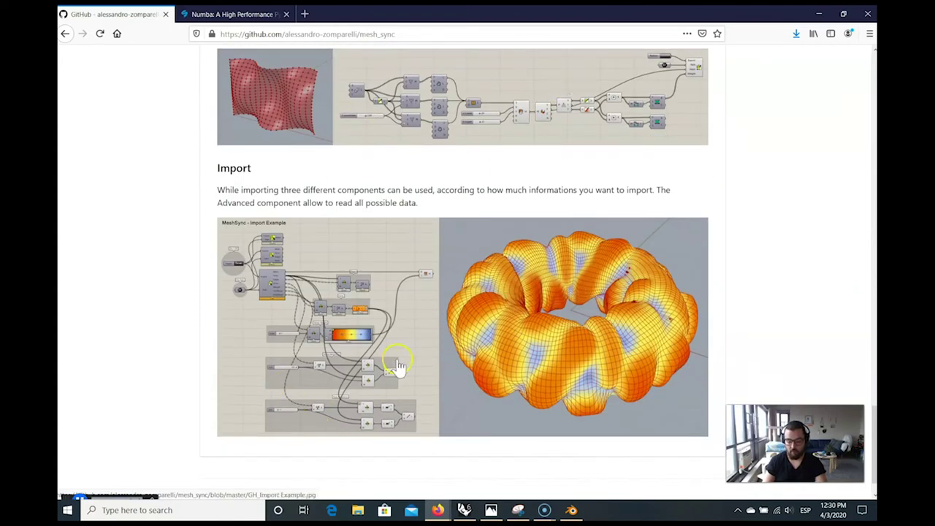
pyautogui.scroll(-1, 361, 142)
pyautogui.scroll(12, 361, 194)
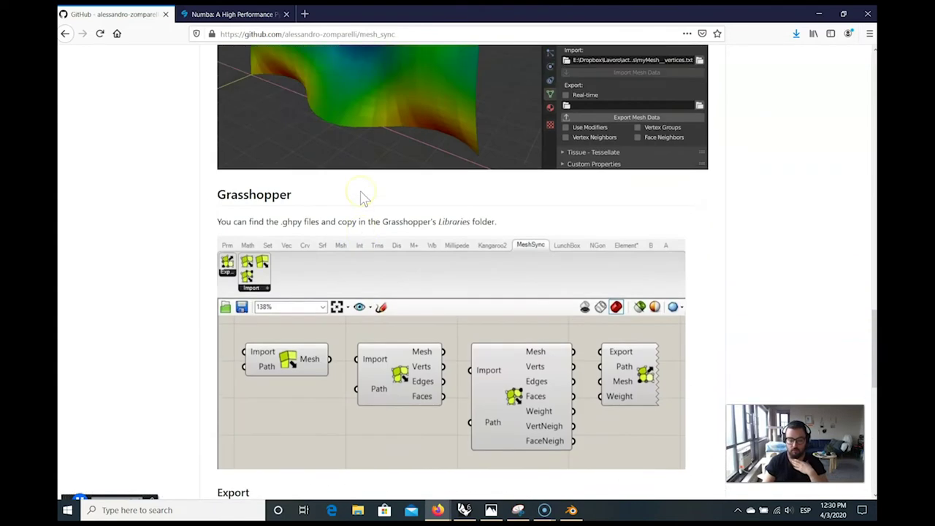
pyautogui.scroll(12, 363, 197)
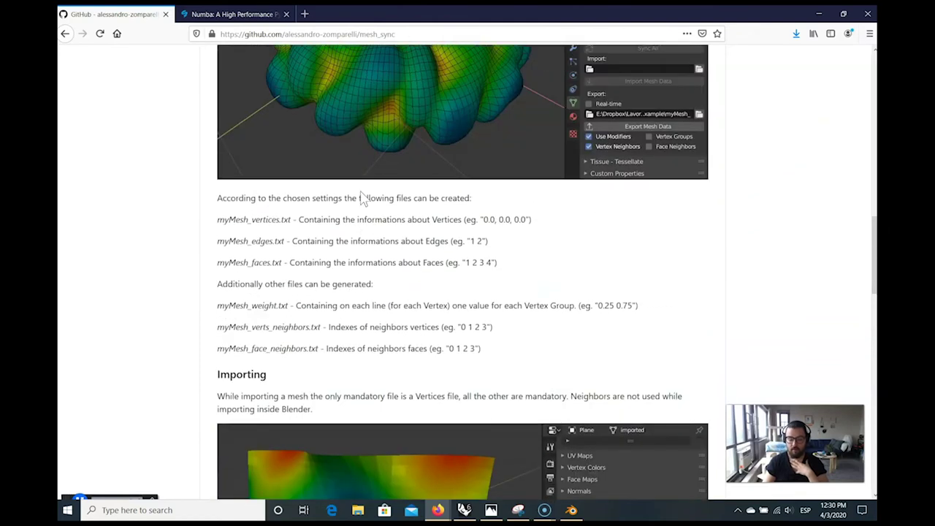
pyautogui.scroll(3, 360, 199)
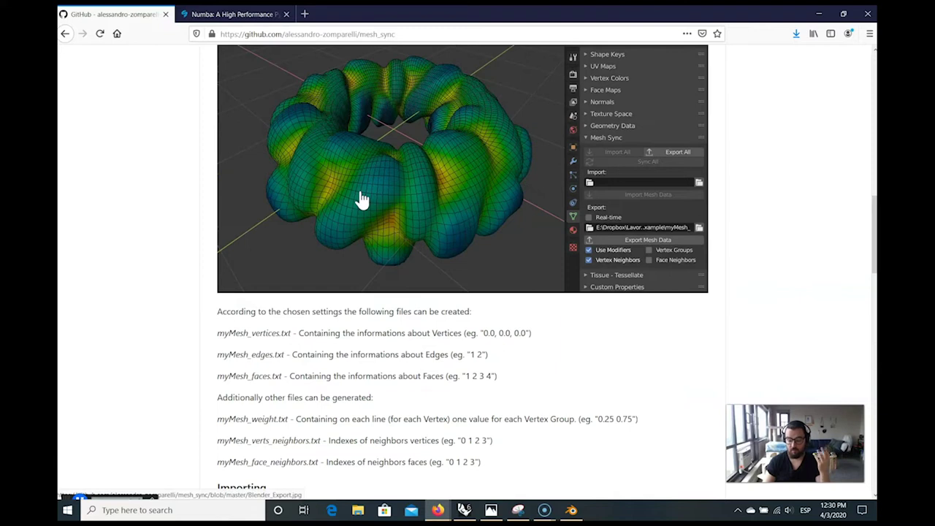
pyautogui.click(366, 188)
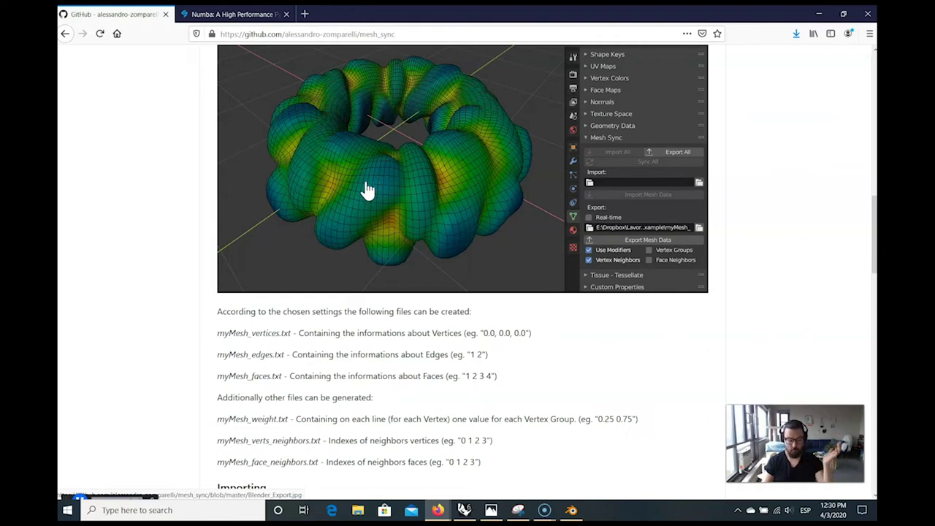
pyautogui.click(365, 205)
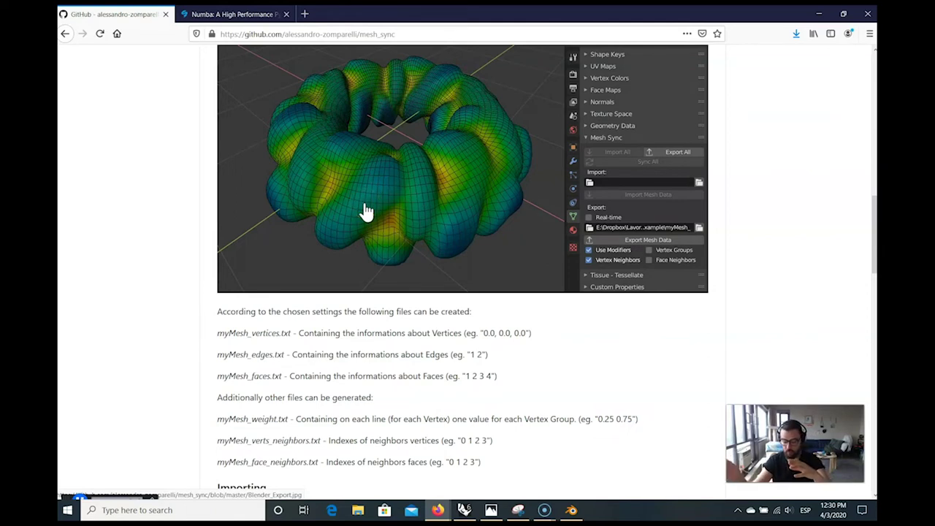
pyautogui.click(392, 234)
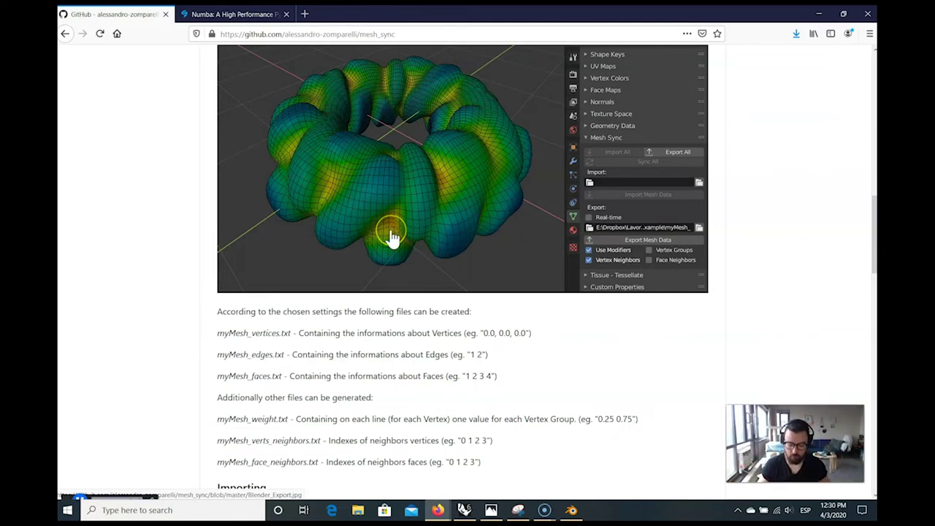
pyautogui.click(453, 117)
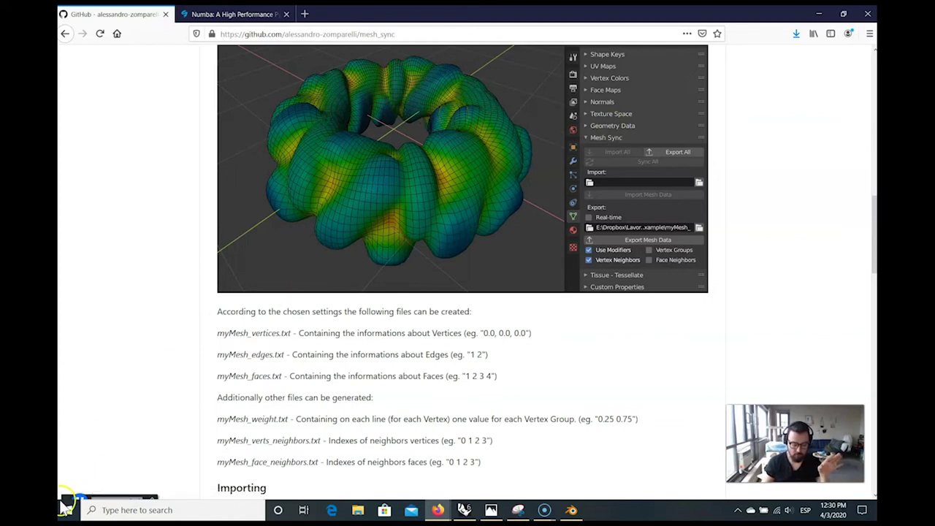
pyautogui.moveTo(66, 497); pyautogui.dragTo(64, 475)
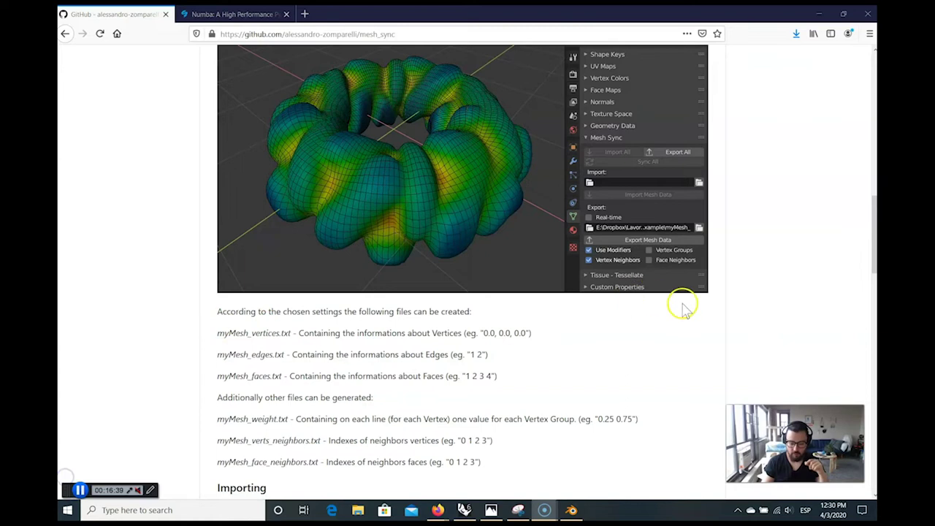
# Return to the mesh_sync repository's file list and point out its Clone or download option.
pyautogui.scroll(1, 731, 315)
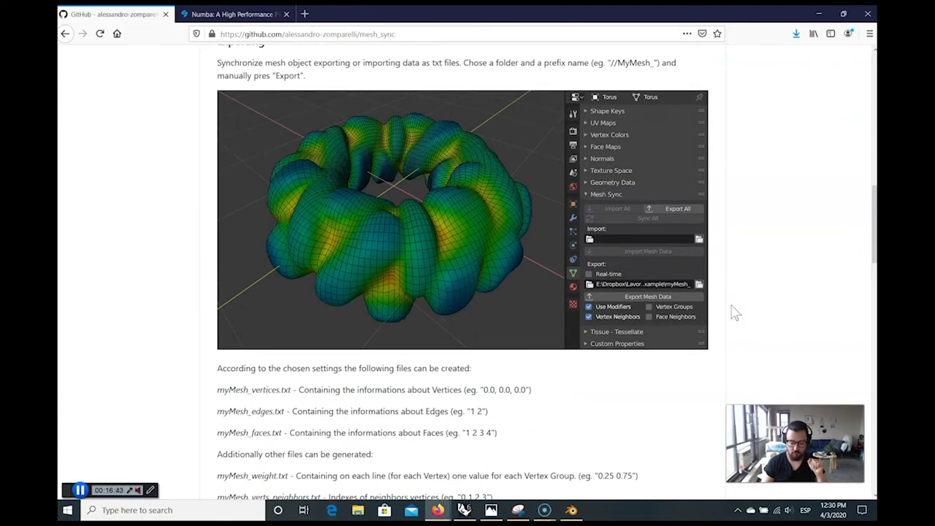
pyautogui.scroll(15, 566, 377)
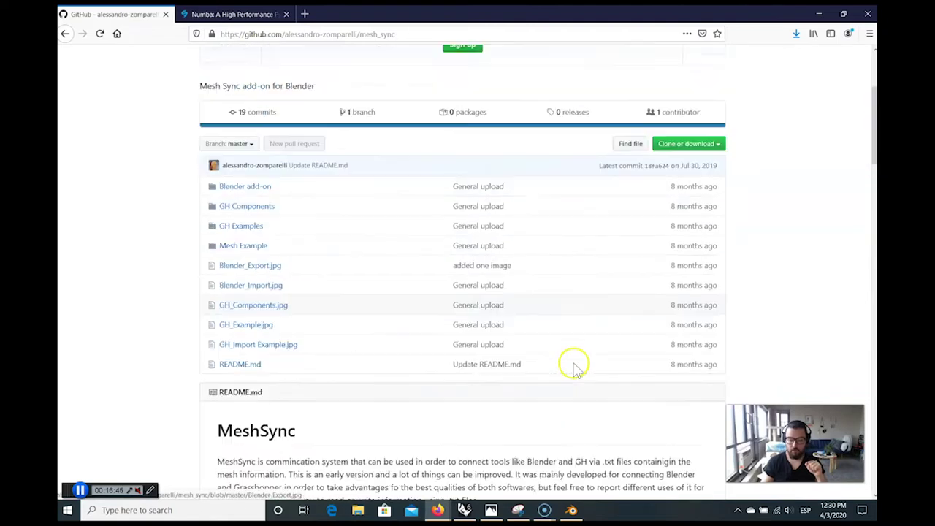
pyautogui.scroll(3, 574, 366)
pyautogui.scroll(-4, 687, 321)
pyautogui.scroll(1, 676, 156)
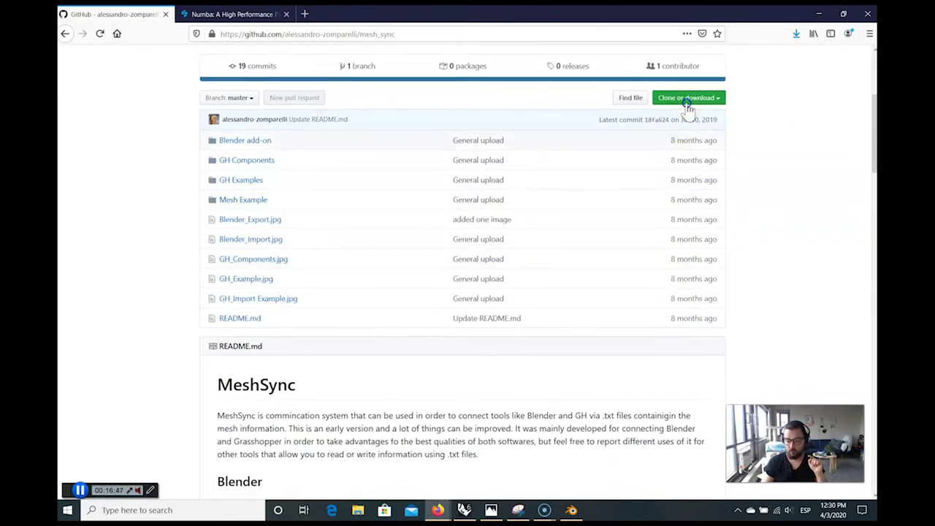
pyautogui.click(687, 100)
pyautogui.click(776, 199)
# Switch to Blender, examine the Mesh Sync add-on's details in the preferences and close the preferences.
pyautogui.click(545, 510)
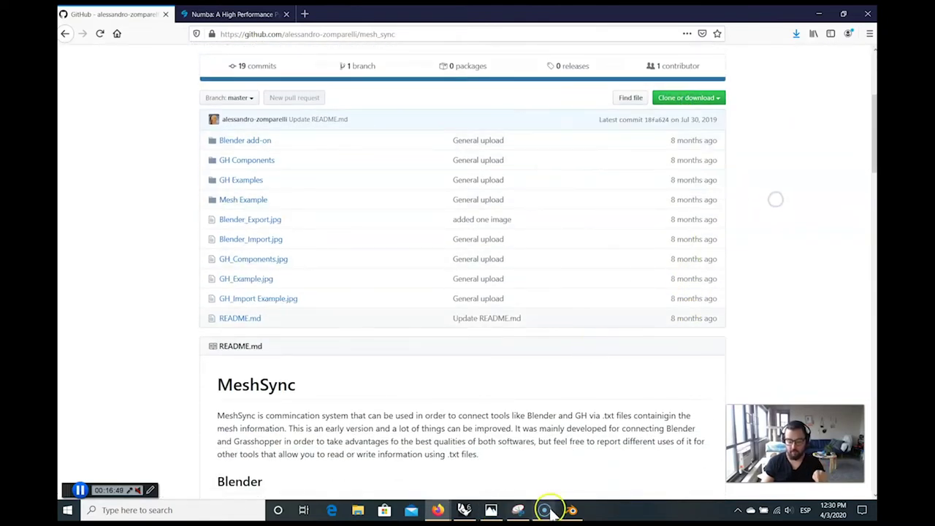
pyautogui.moveTo(572, 510)
pyautogui.click(578, 482)
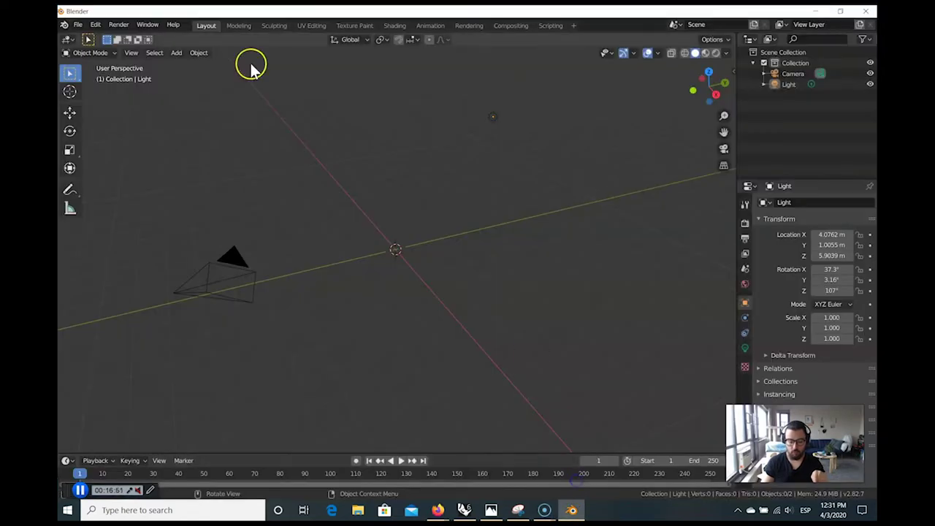
pyautogui.click(96, 25)
pyautogui.click(130, 178)
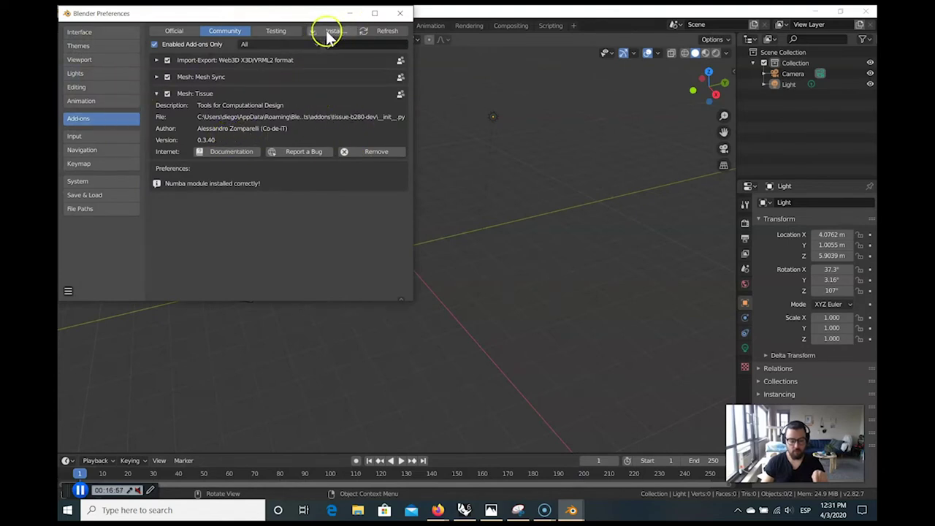
pyautogui.click(156, 76)
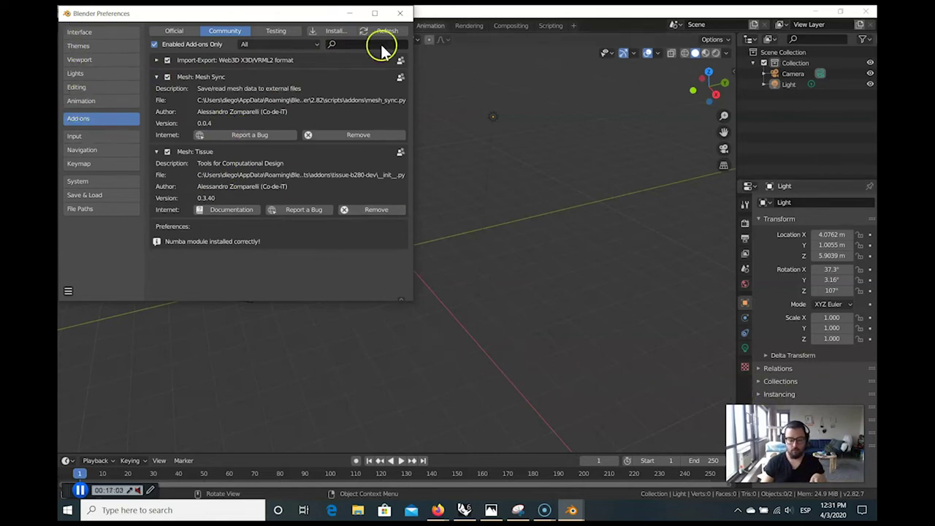
pyautogui.click(397, 16)
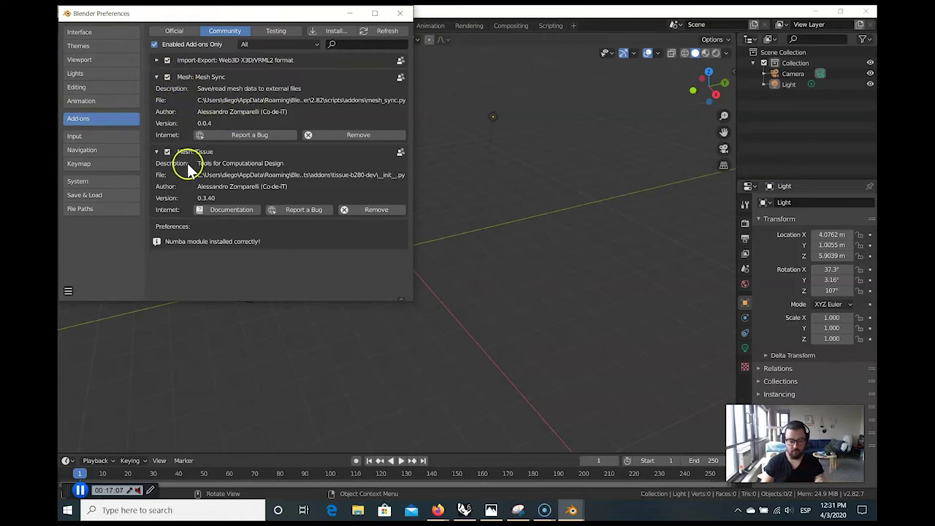
pyautogui.click(400, 15)
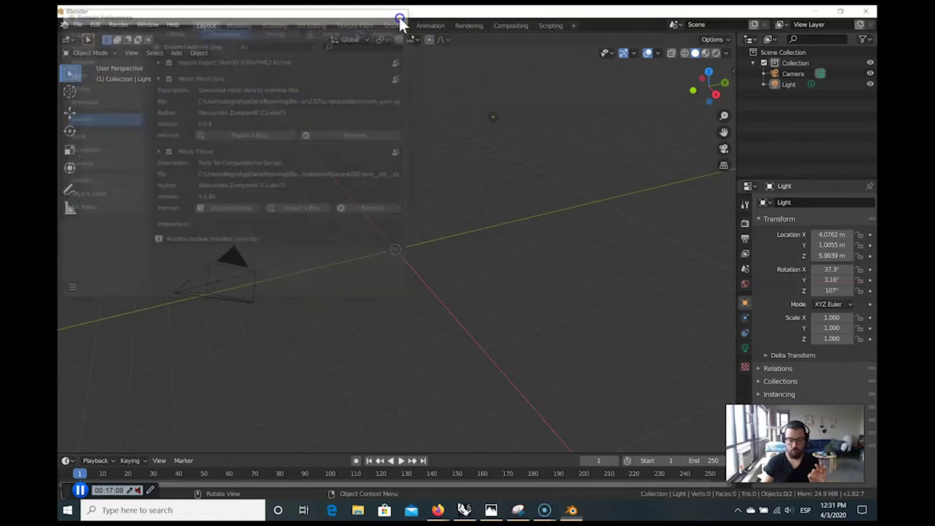
# Switch to Grasshopper in Rhino and display the MeshSync export and import components.
pyautogui.click(464, 509)
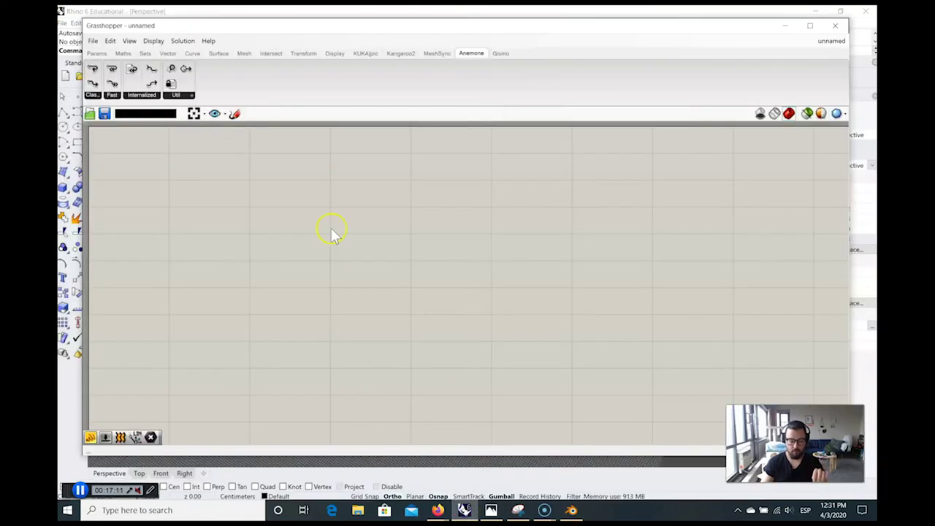
pyautogui.hotkey('alt', 'f')
pyautogui.click(476, 329)
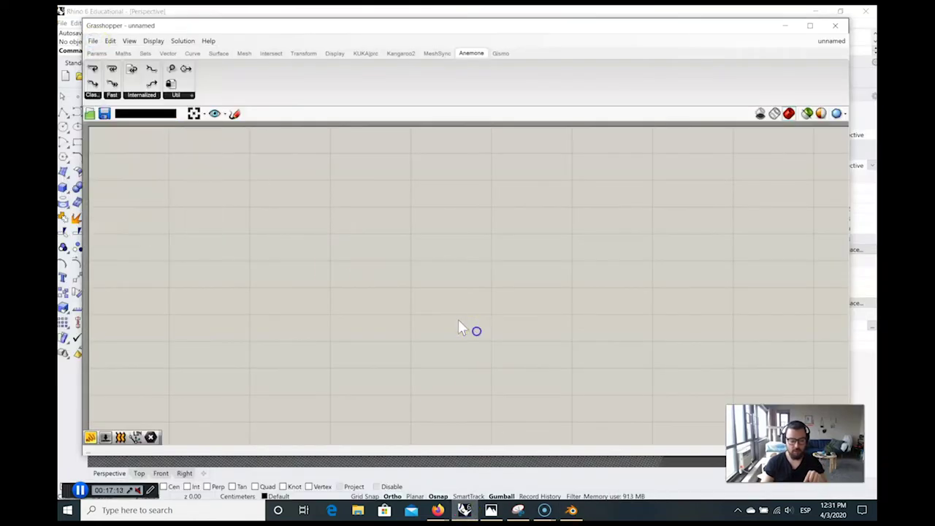
pyautogui.click(93, 40)
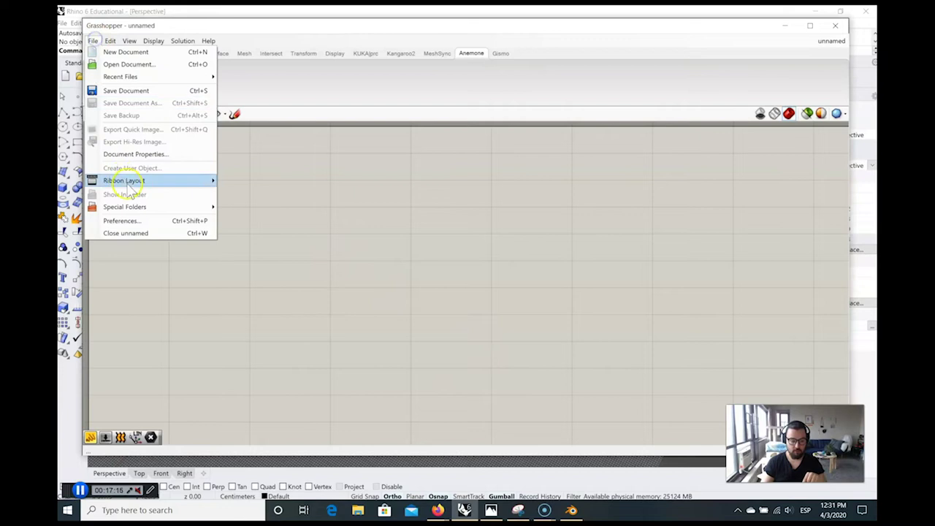
pyautogui.click(492, 64)
pyautogui.click(440, 53)
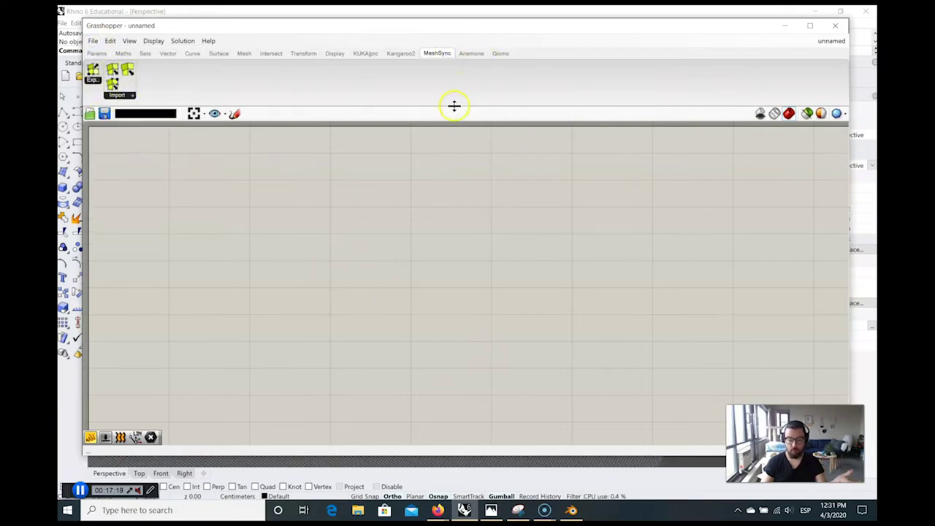
# In File Explorer, open GH Components inside the extracted mesh_sync-master folder in Downloads and select all four MeshSync .ghpy files.
pyautogui.click(357, 511)
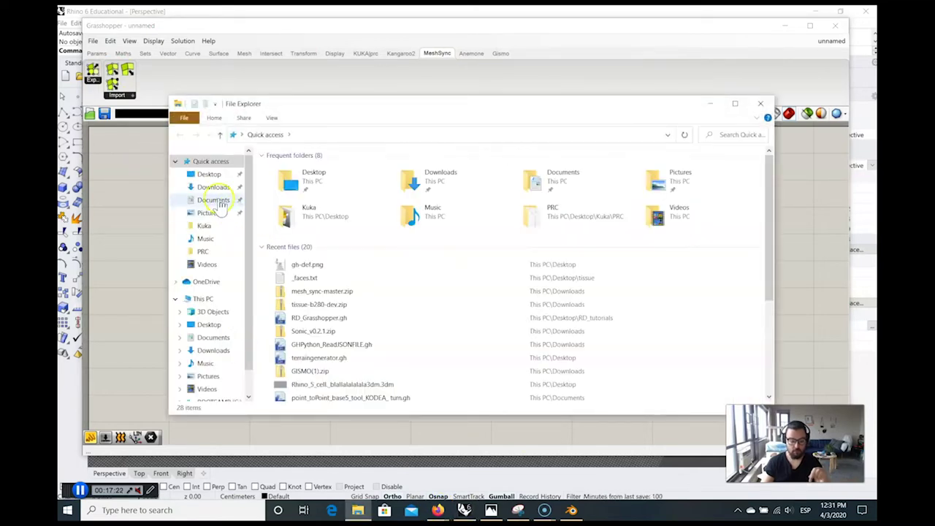
pyautogui.click(212, 187)
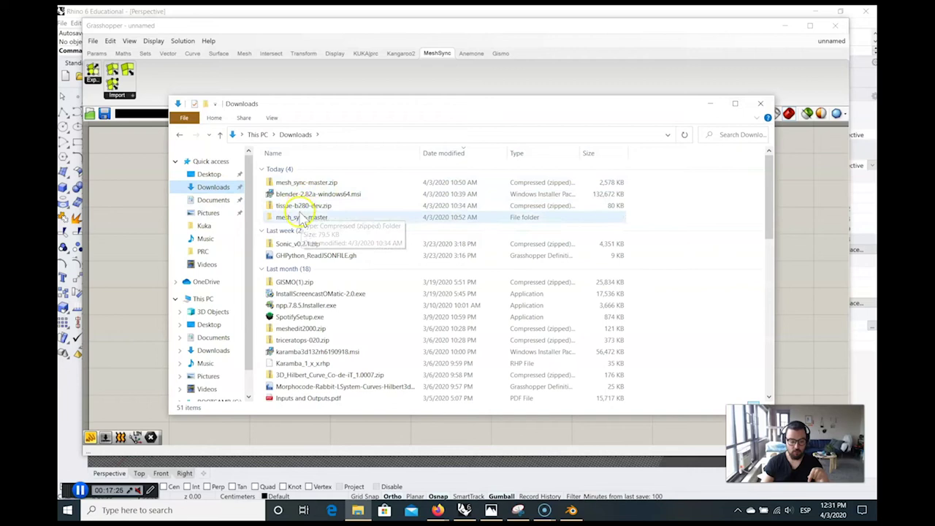
pyautogui.click(309, 182)
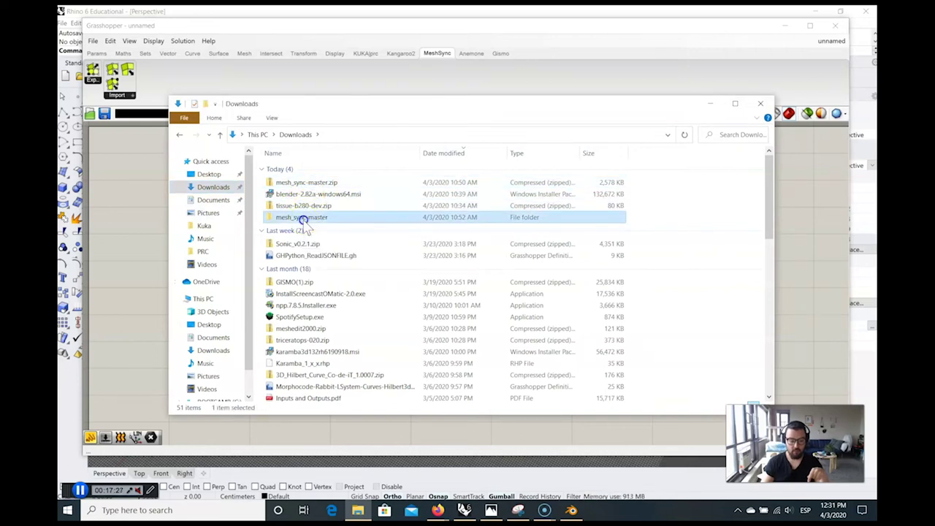
pyautogui.doubleClick(301, 217)
pyautogui.doubleClick(303, 170)
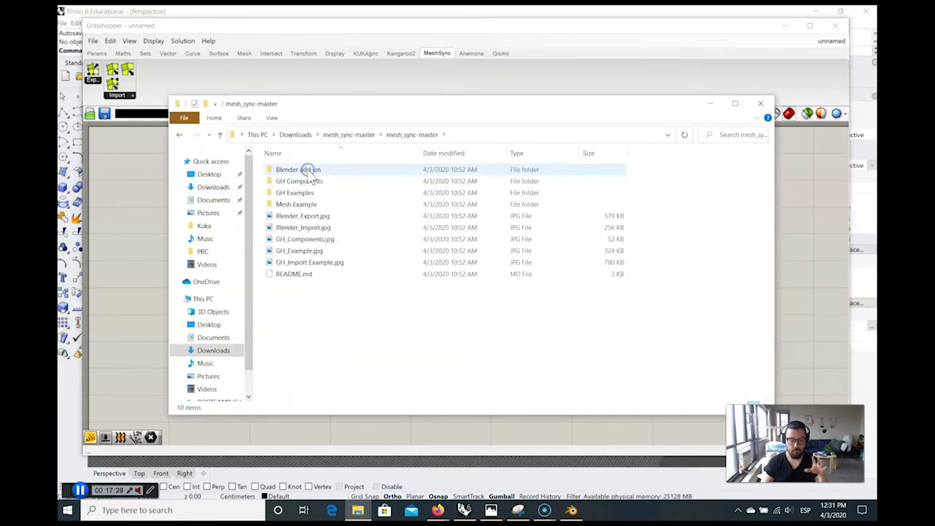
pyautogui.doubleClick(313, 183)
pyautogui.moveTo(409, 331); pyautogui.dragTo(278, 167)
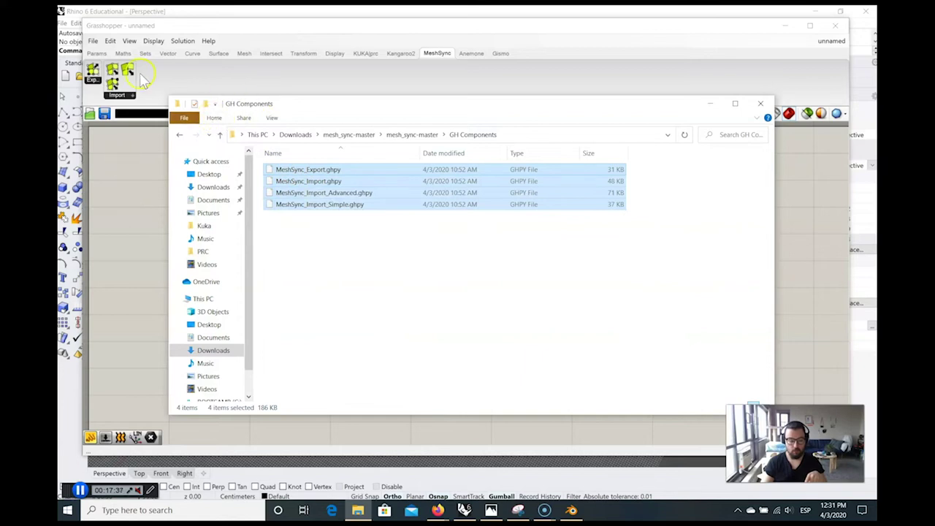
# Open Grasshopper's Components Folder and check the MeshSync Export, Import, Import_Advanced and Import_Simple .ghpy files in Libraries.
pyautogui.click(95, 42)
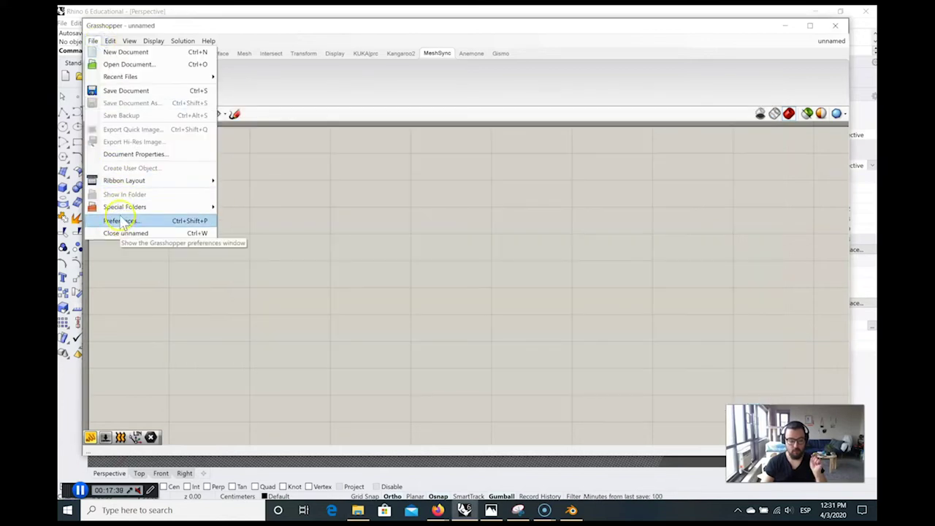
pyautogui.click(93, 41)
pyautogui.click(93, 41)
pyautogui.moveTo(141, 220)
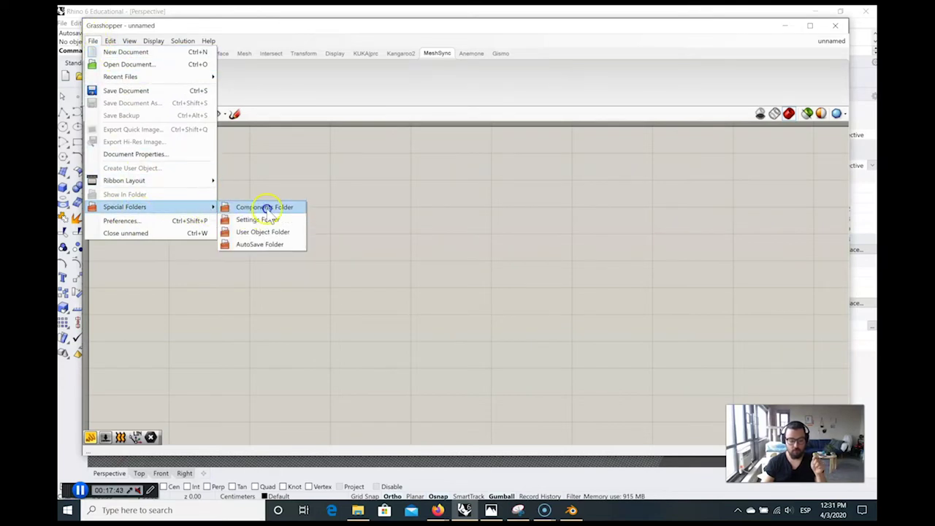
pyautogui.click(268, 206)
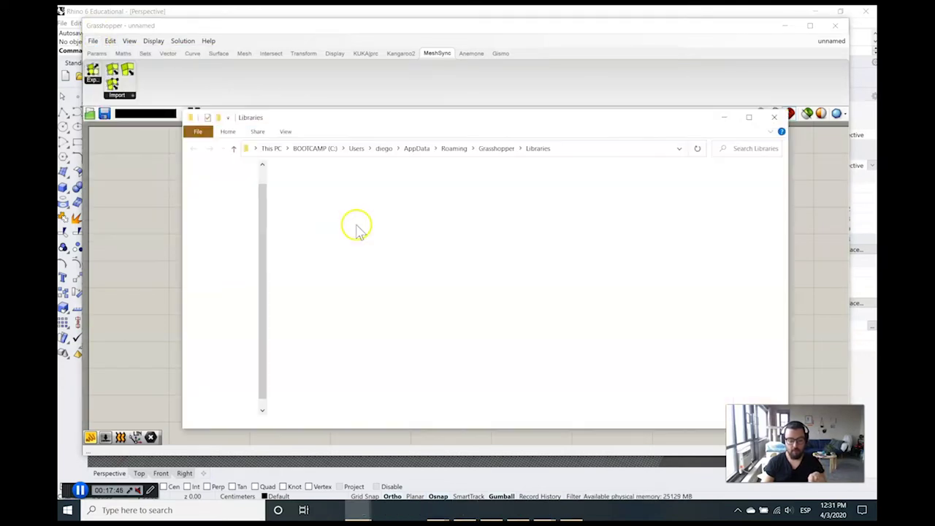
pyautogui.click(343, 241)
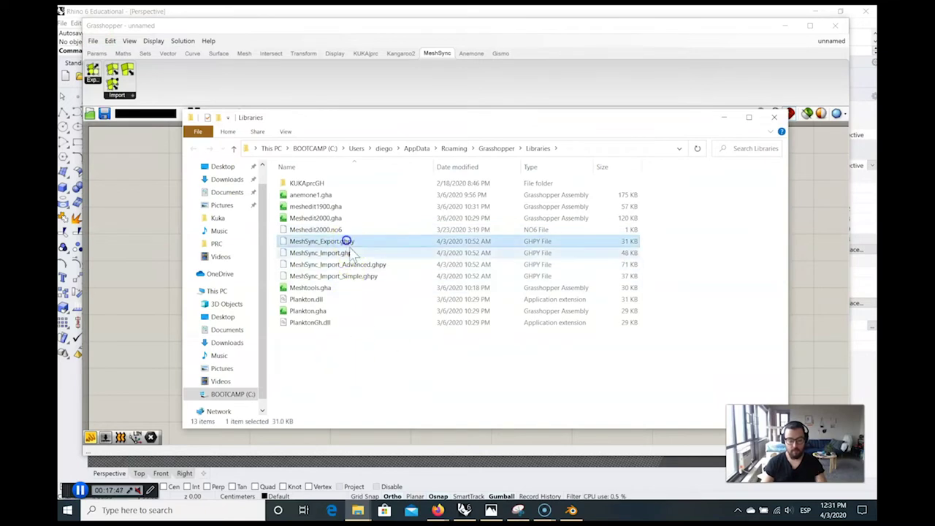
pyautogui.keyDown('shift'); pyautogui.click(349, 277); pyautogui.keyUp('shift')
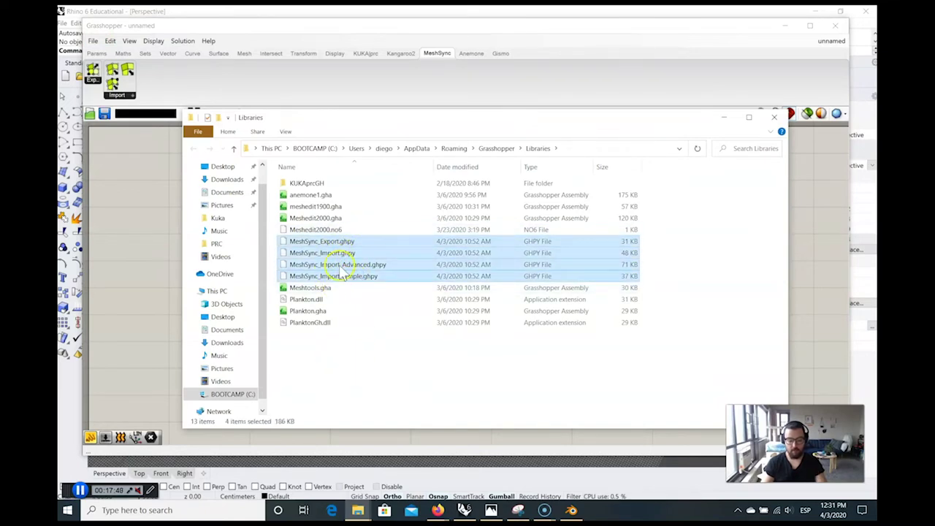
pyautogui.doubleClick(333, 276)
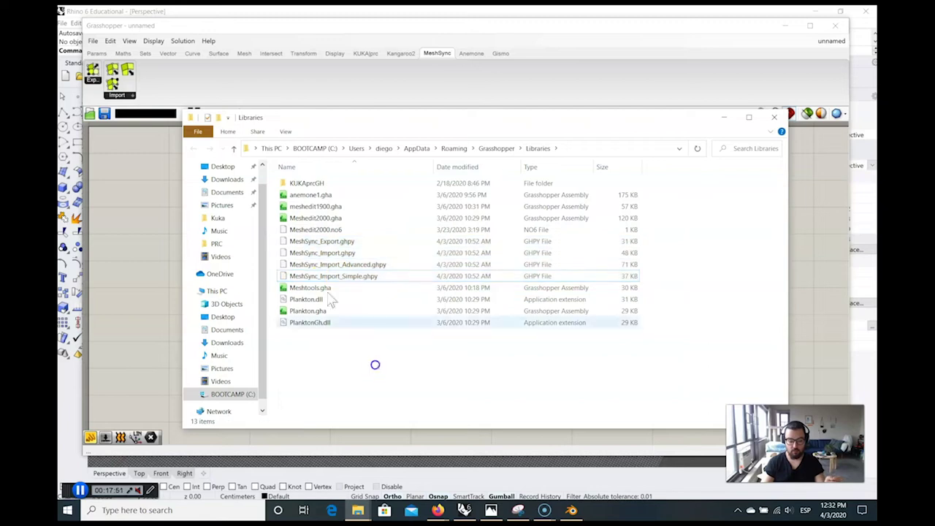
# Inspect the file properties of MeshSync_Import_Simple.ghpy, dismiss them without changes and close the Libraries folder window.
pyautogui.rightClick(330, 276)
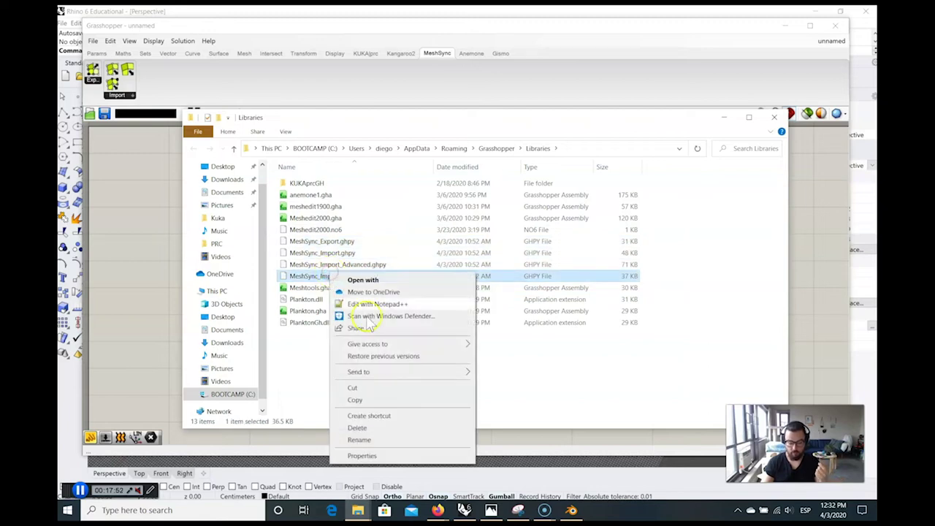
pyautogui.click(369, 461)
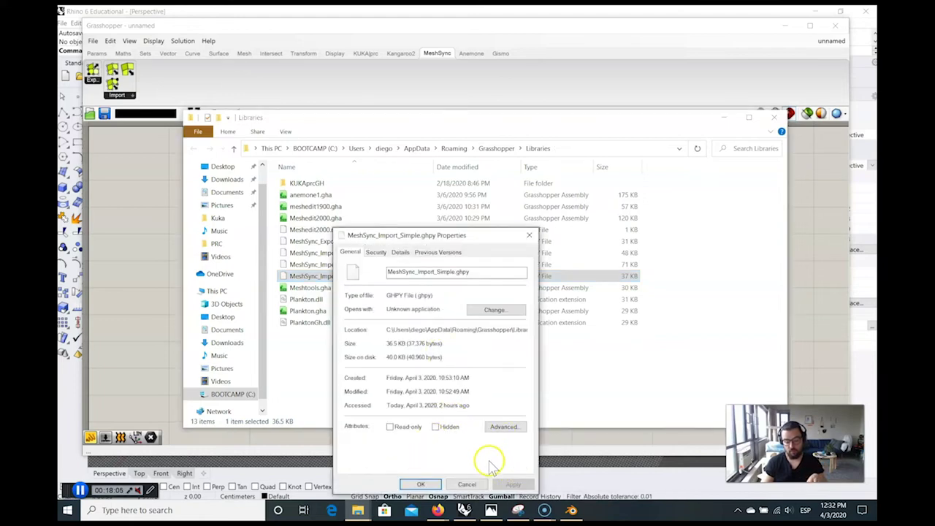
pyautogui.click(472, 485)
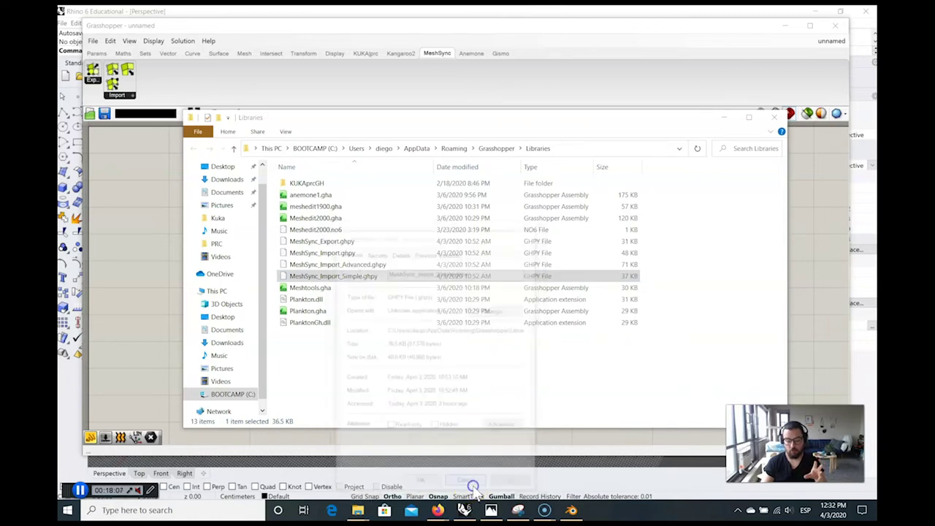
pyautogui.click(504, 395)
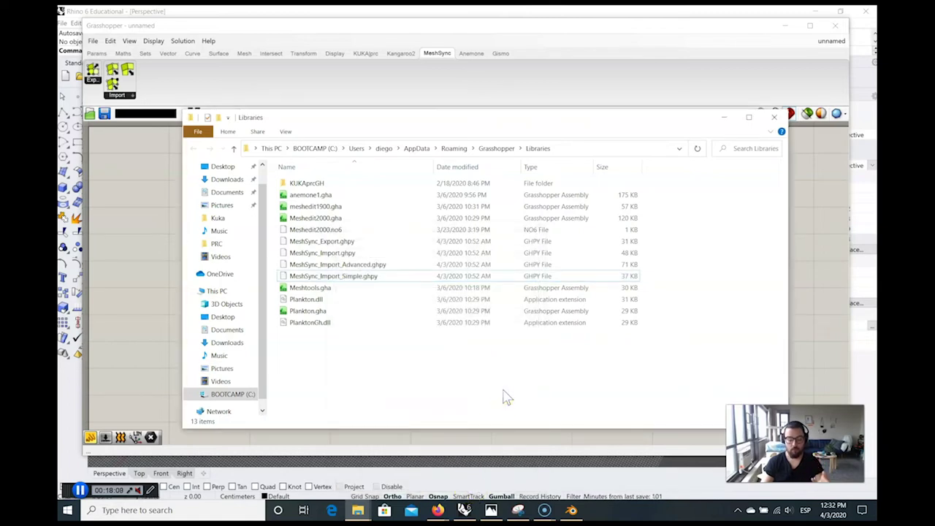
pyautogui.click(522, 367)
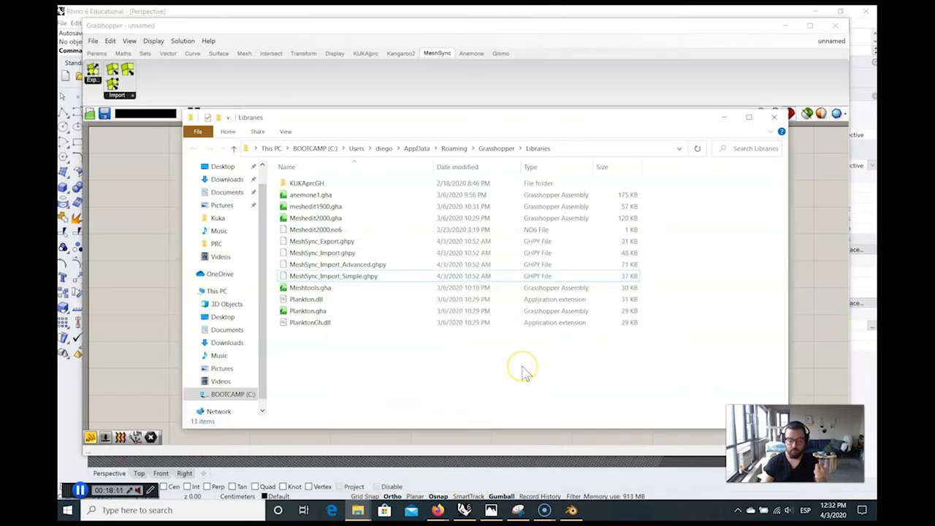
pyautogui.click(534, 355)
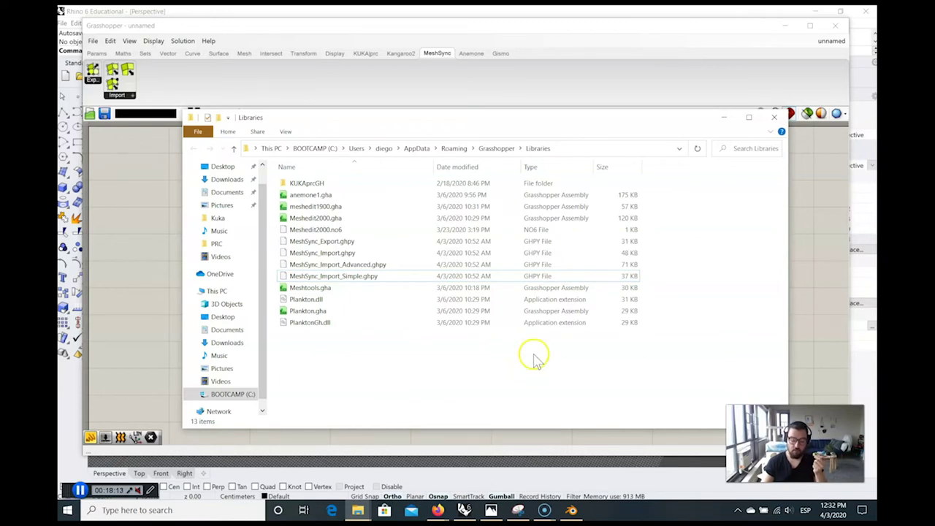
pyautogui.click(773, 116)
# Leave the empty Grasshopper canvas and switch to the Blender scene's 3D viewport.
pyautogui.click(438, 230)
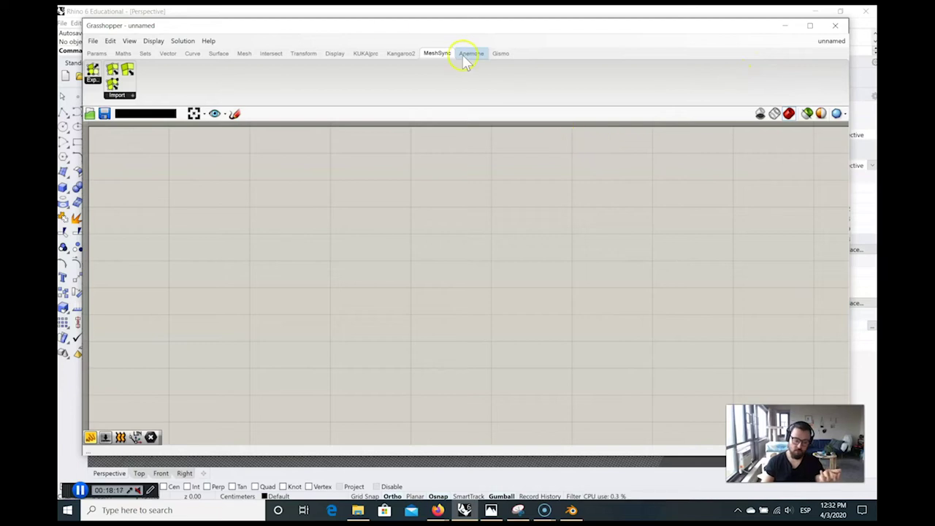
pyautogui.click(705, 219)
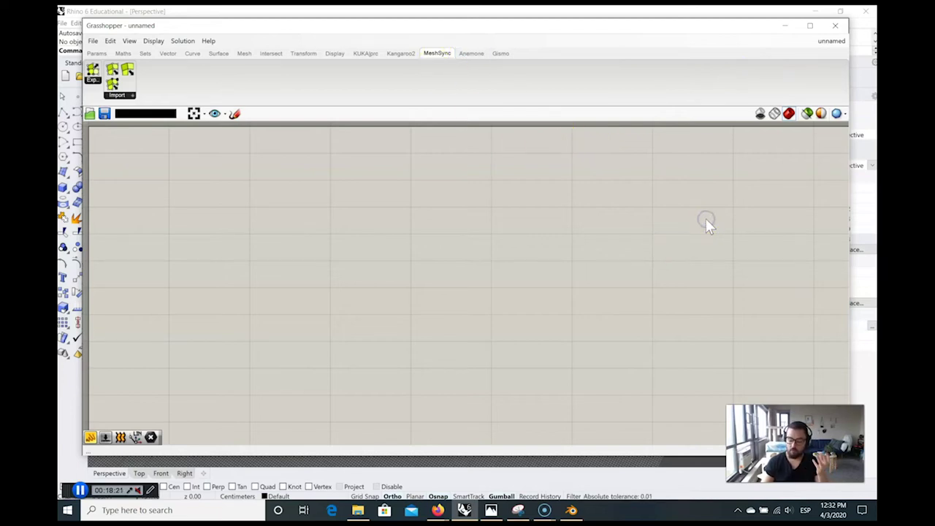
pyautogui.click(572, 510)
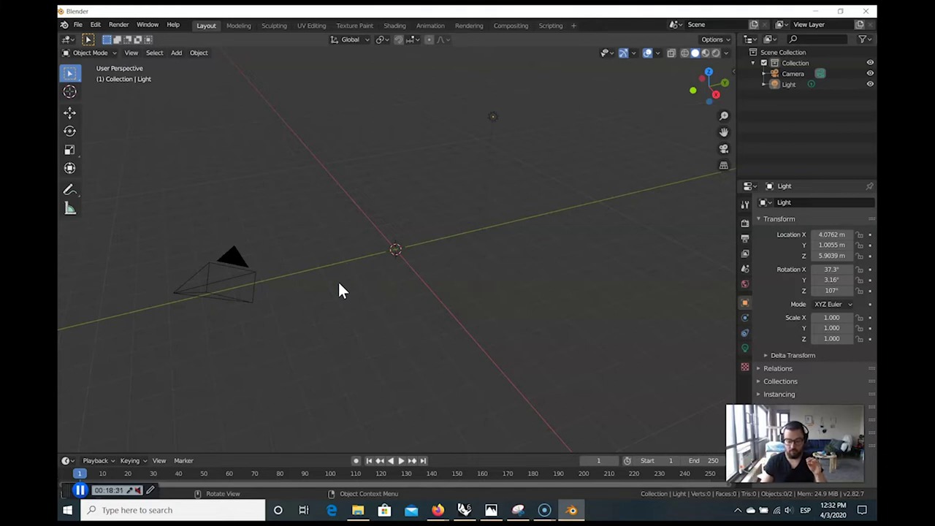
pyautogui.hotkey('alt', 'Tab')
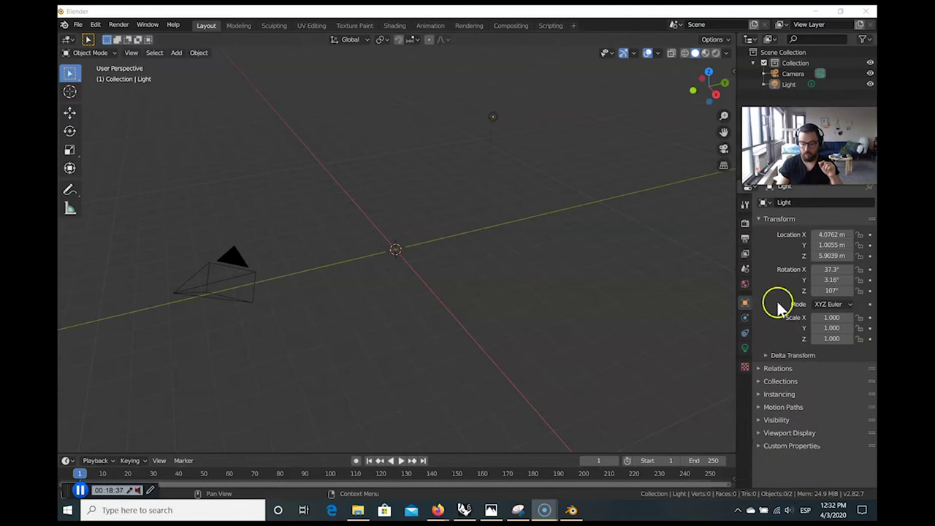
pyautogui.click(467, 313)
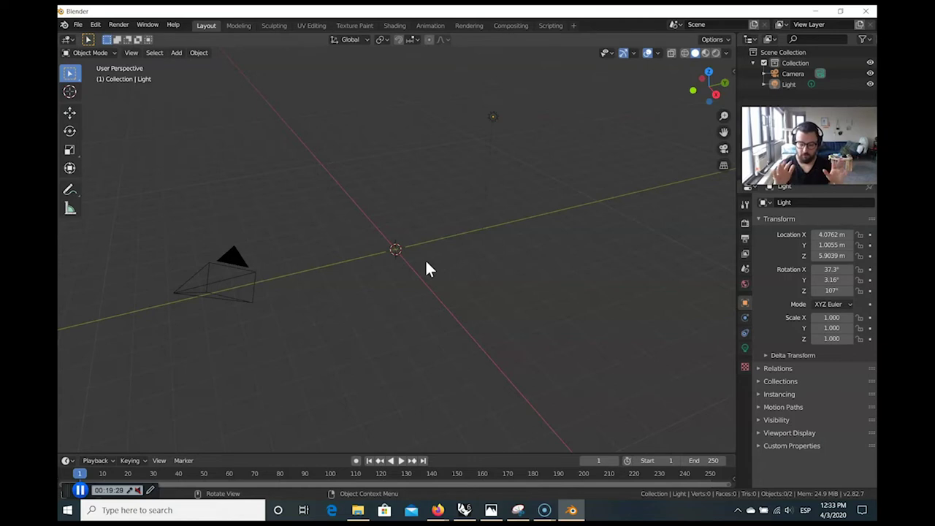
pyautogui.click(452, 264)
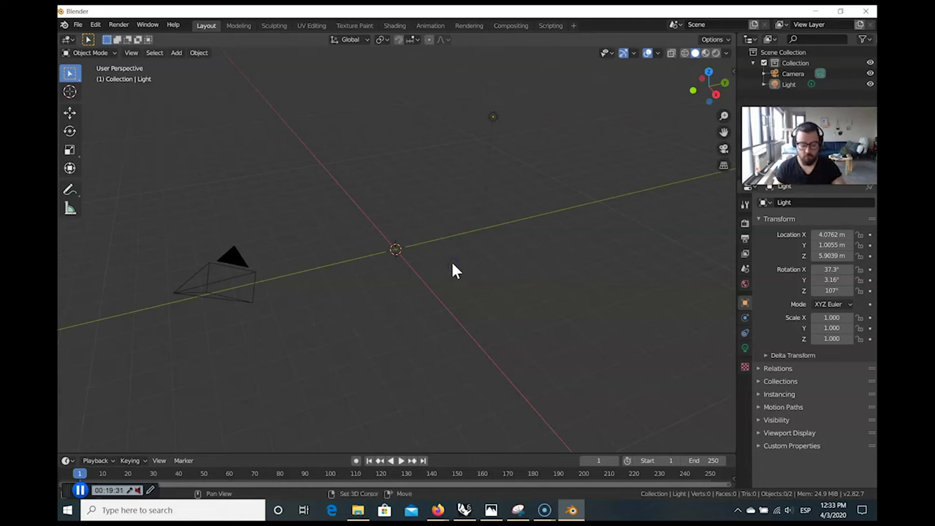
pyautogui.hotkey('shift', 'a')
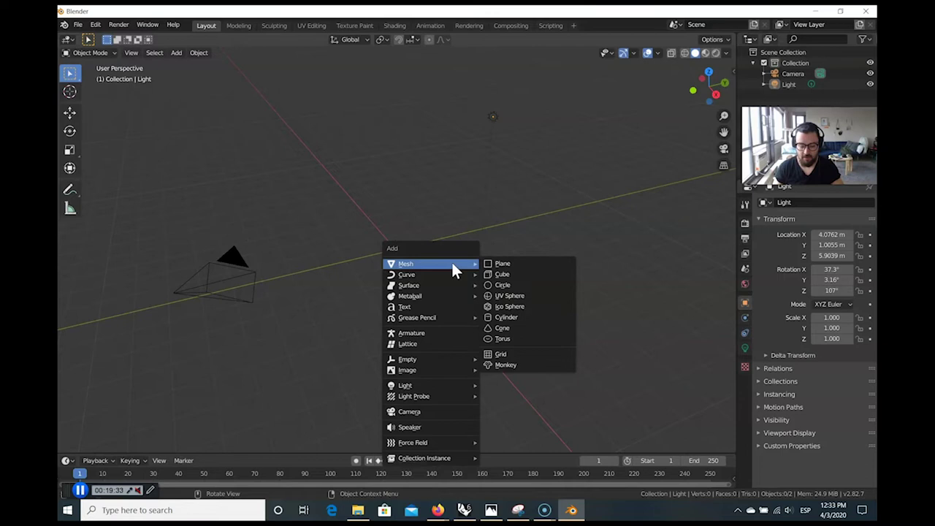
pyautogui.click(267, 131)
pyautogui.rightClick(297, 139)
pyautogui.click(330, 143)
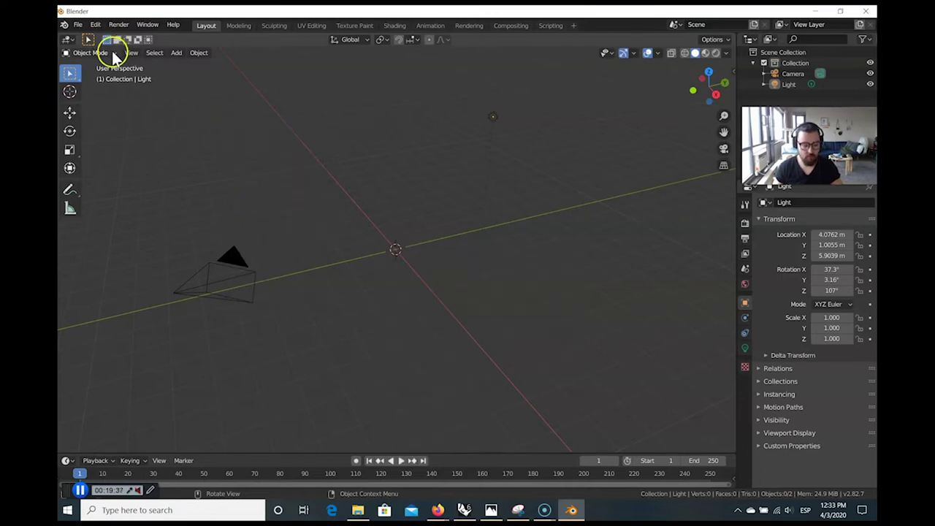
# Add an Ico Sphere mesh at the world origin of the scene.
pyautogui.click(176, 54)
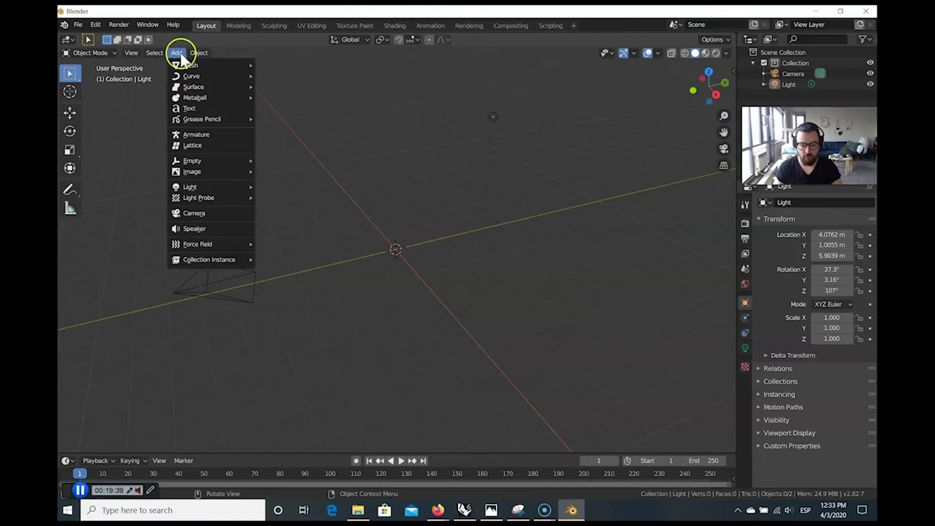
pyautogui.click(188, 66)
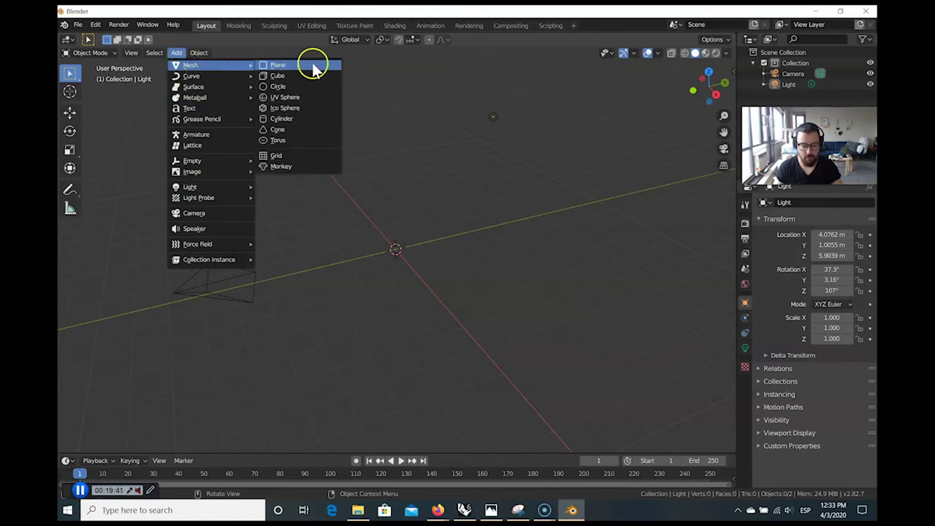
pyautogui.click(295, 107)
pyautogui.scroll(6, 397, 268)
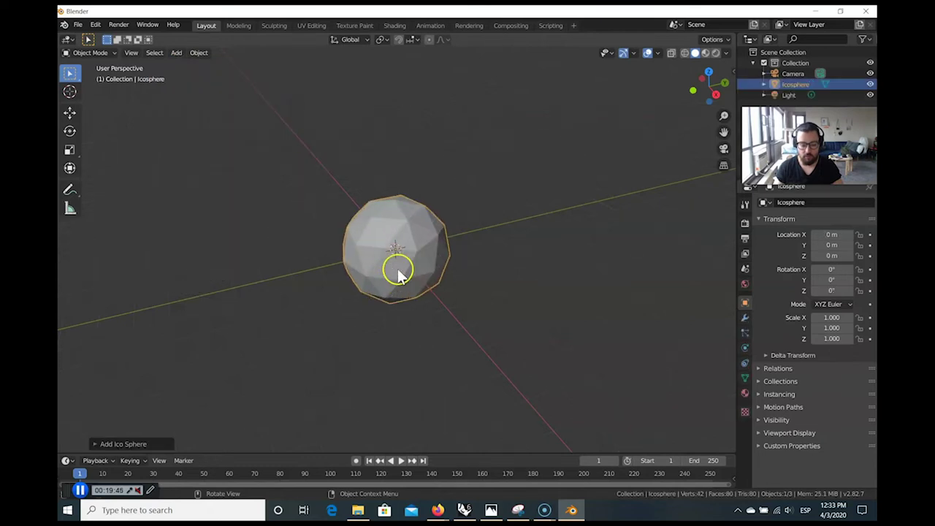
pyautogui.moveTo(464, 244); pyautogui.dragTo(338, 239, button='middle')
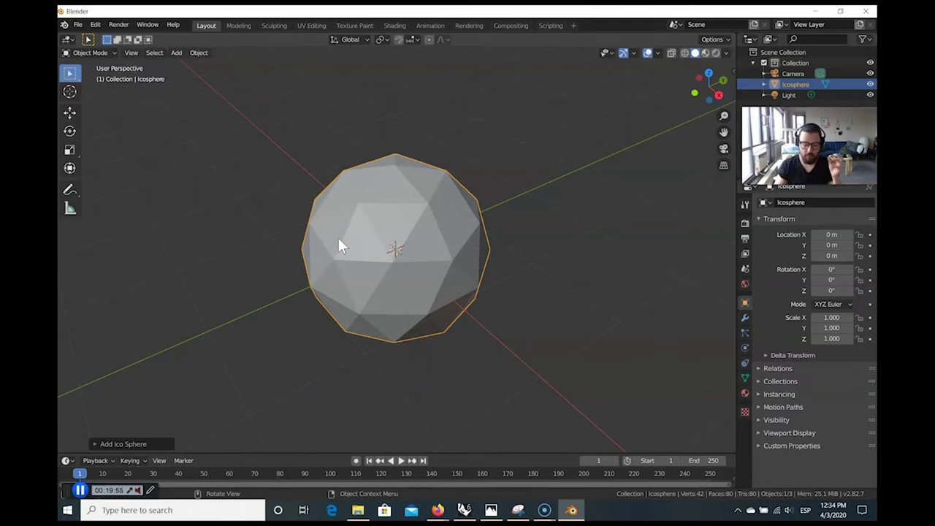
# Expand the Add Ico Sphere settings and set the sphere's subdivisions to 6.
pyautogui.click(95, 444)
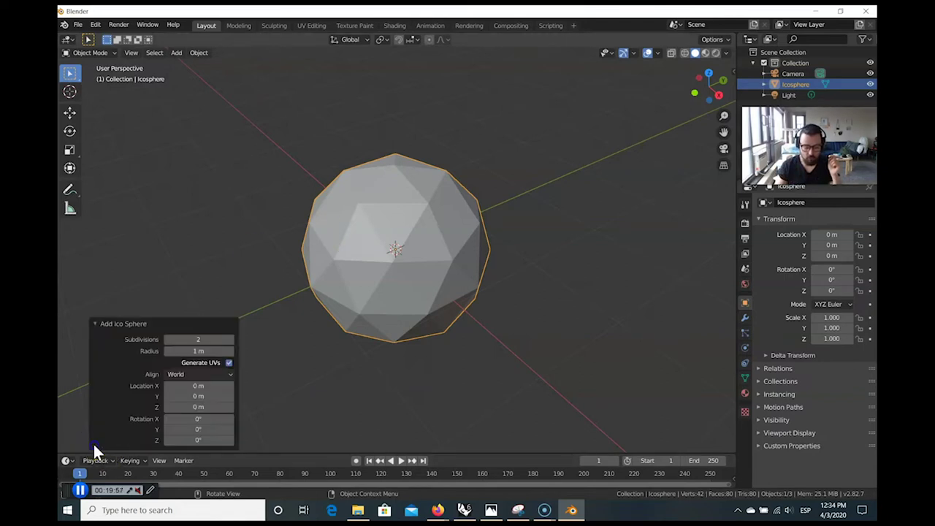
pyautogui.moveTo(185, 339); pyautogui.dragTo(211, 339)
pyautogui.moveTo(163, 347); pyautogui.dragTo(188, 335)
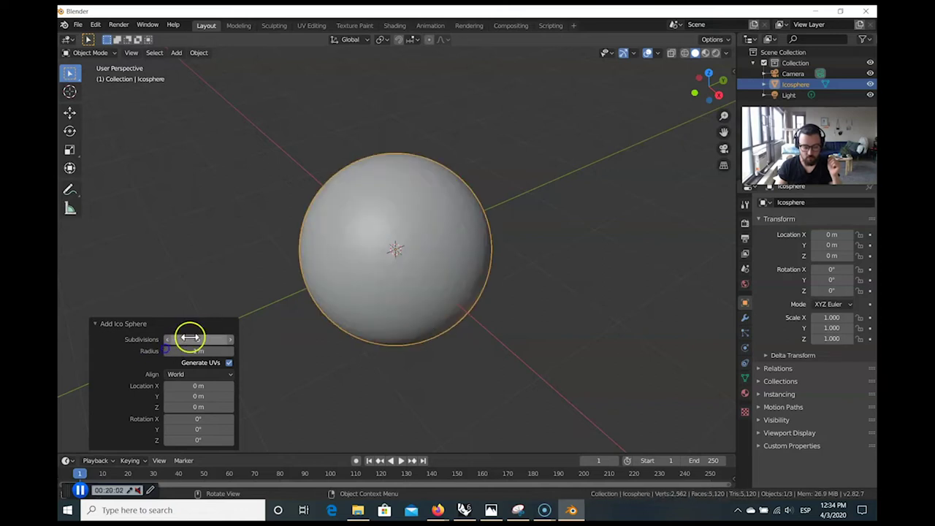
pyautogui.scroll(4, 366, 214)
pyautogui.scroll(-3, 378, 295)
pyautogui.click(229, 339)
# Set the new ico sphere's radius to 5 m and bring the whole sphere into view.
pyautogui.moveTo(212, 352); pyautogui.dragTo(187, 352)
pyautogui.click(217, 350)
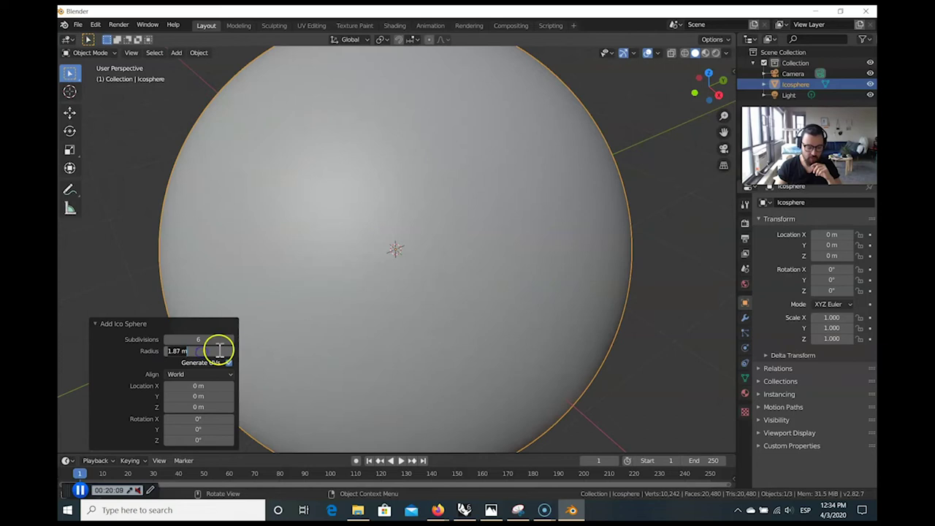
pyautogui.write('5')
pyautogui.press('Return')
pyautogui.scroll(-6, 320, 289)
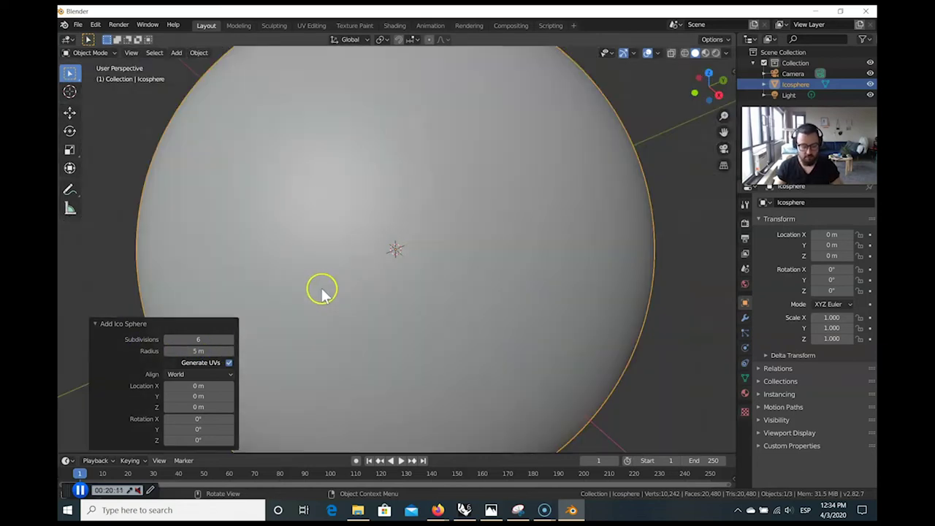
pyautogui.moveTo(321, 286); pyautogui.dragTo(341, 291, button='middle')
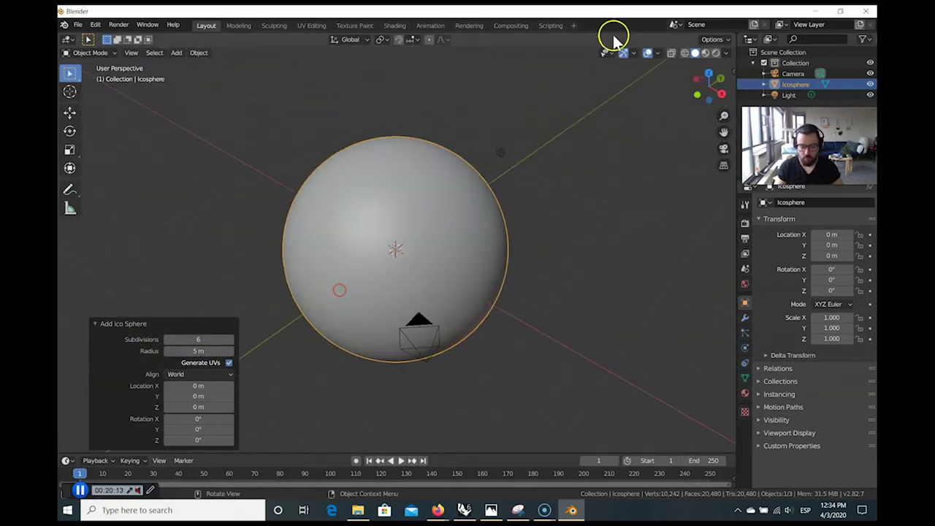
# Enable the Wireframe geometry overlay in the viewport and deselect the sphere to inspect its triangulated mesh.
pyautogui.click(657, 53)
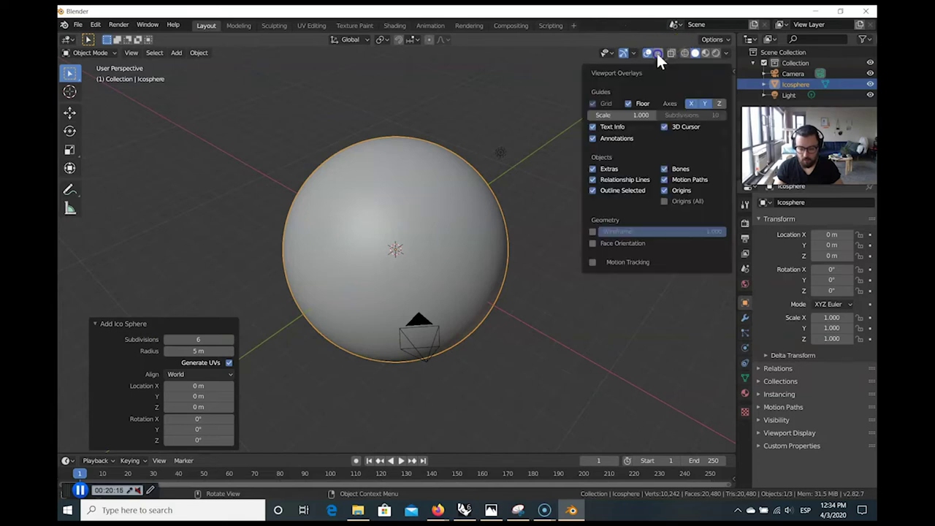
pyautogui.click(656, 48)
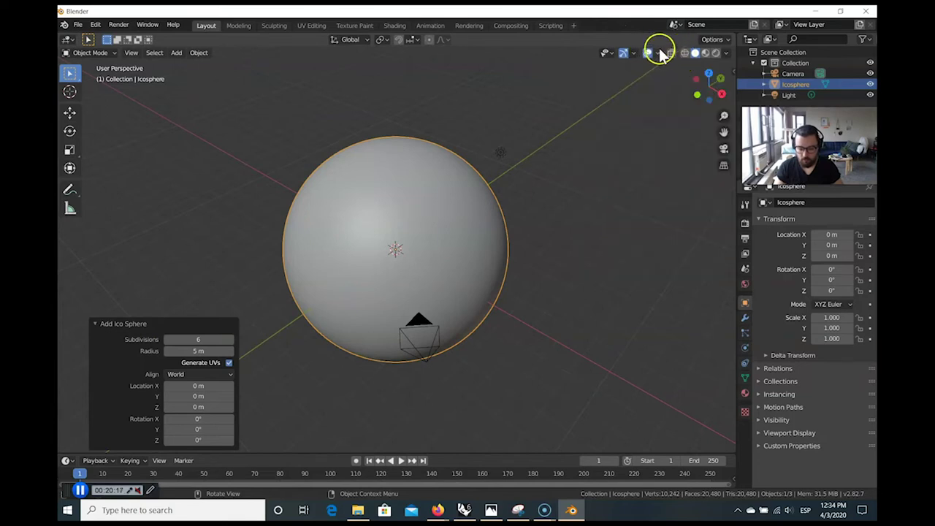
pyautogui.click(658, 52)
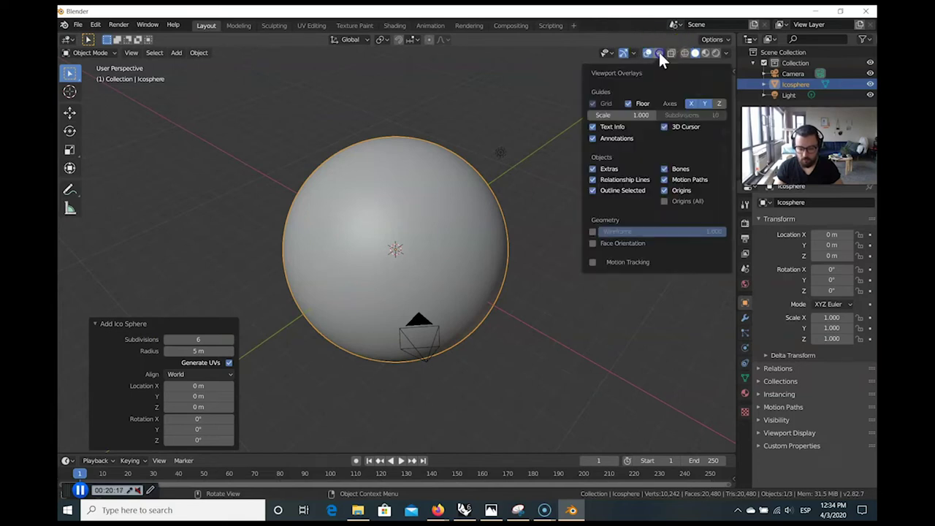
pyautogui.click(593, 232)
pyautogui.moveTo(507, 230); pyautogui.dragTo(483, 234, button='middle')
pyautogui.scroll(2, 313, 251)
pyautogui.click(166, 142)
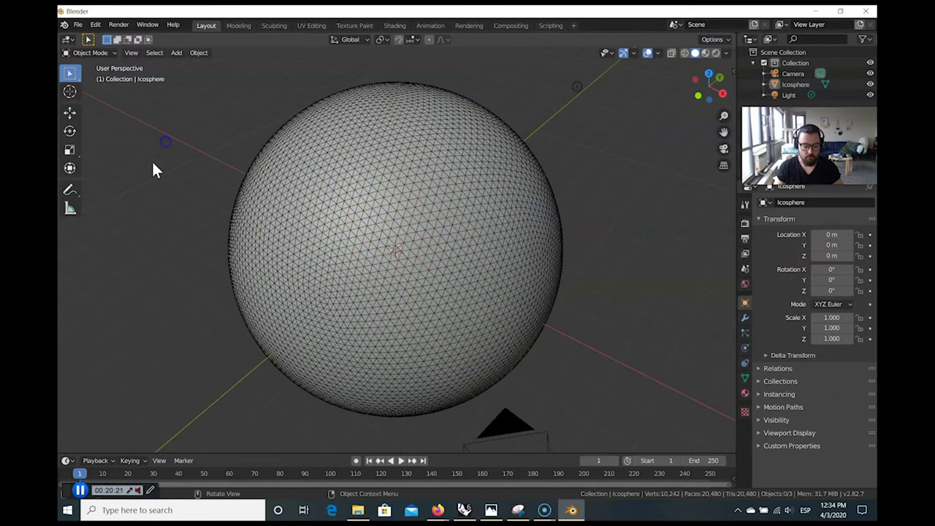
pyautogui.moveTo(152, 165); pyautogui.dragTo(175, 168, button='middle')
# Show the viewport sidebar with the Item transform properties and keep the icosphere selected.
pyautogui.click(385, 176)
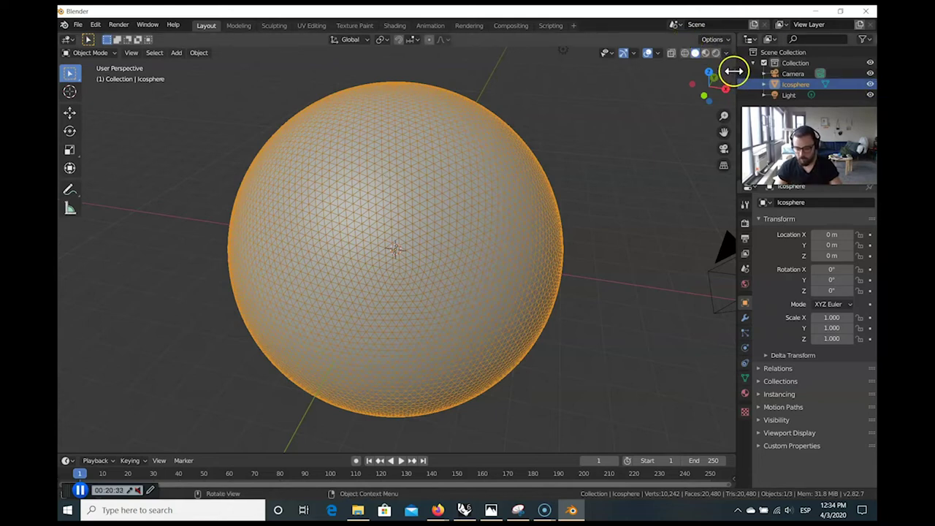
pyautogui.press('n')
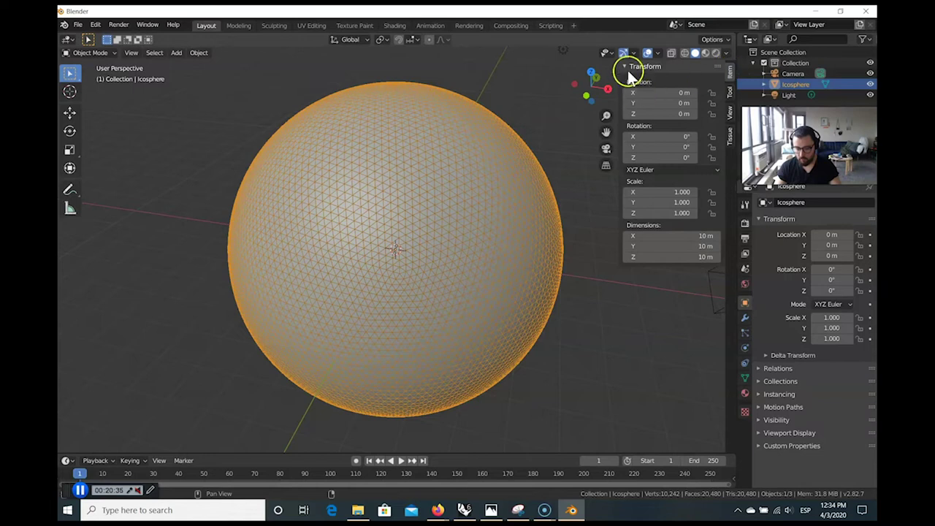
pyautogui.click(728, 73)
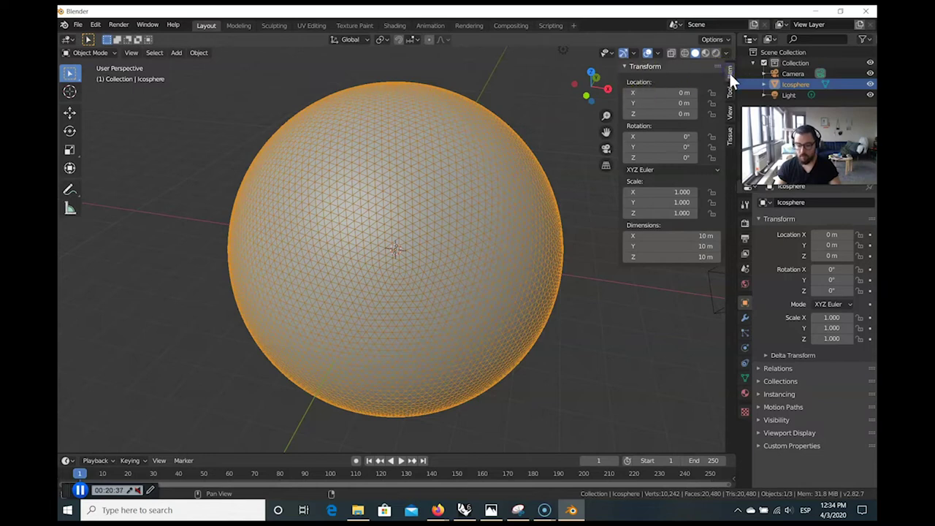
pyautogui.click(649, 389)
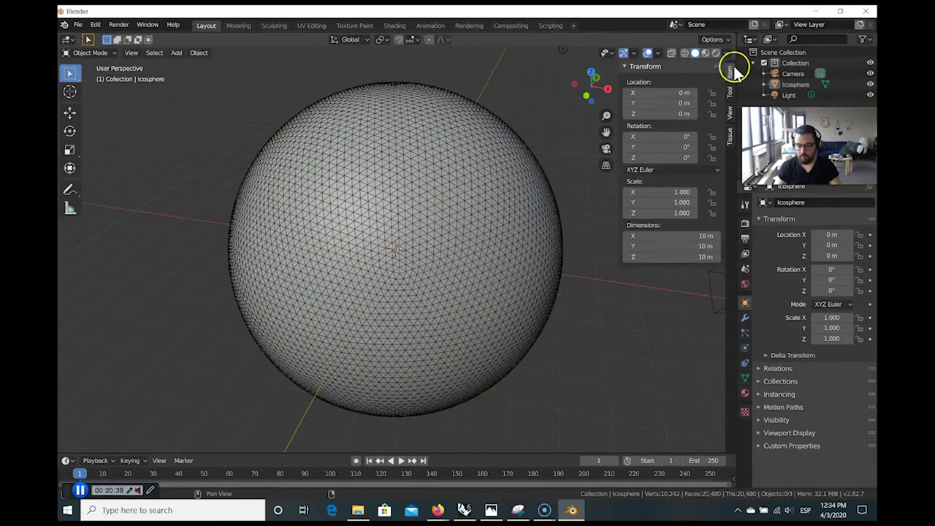
pyautogui.click(443, 171)
# Try shifting the icosphere slightly along X, and reset its X location to 0 m.
pyautogui.moveTo(680, 92); pyautogui.dragTo(660, 95)
pyautogui.click(659, 97)
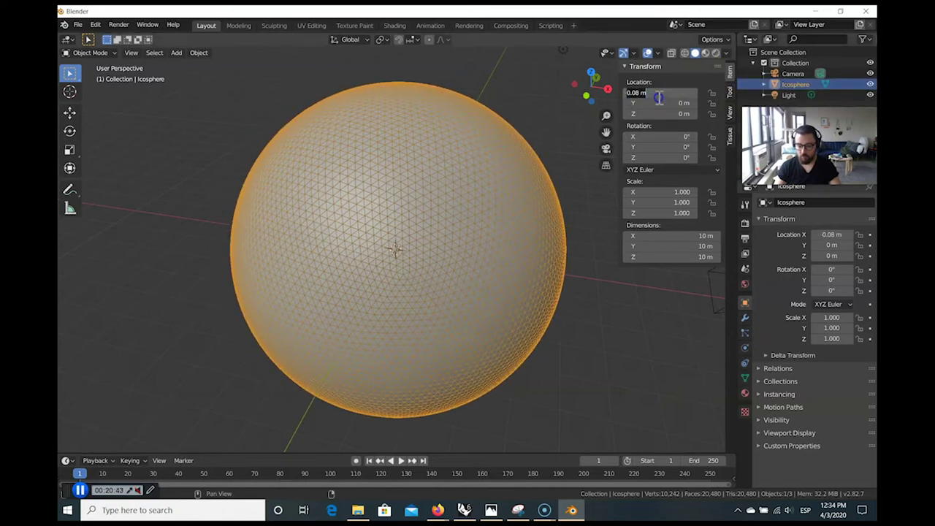
pyautogui.write('0')
pyautogui.press('Return')
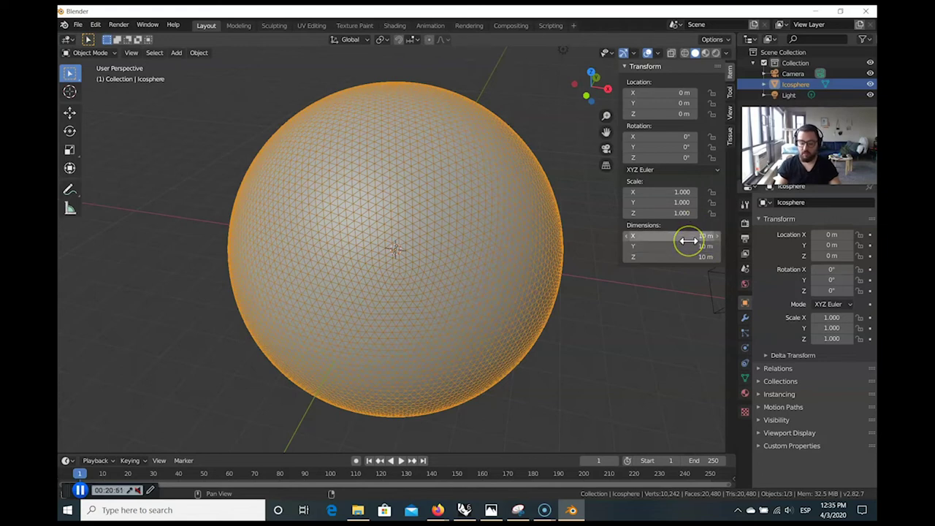
# Try stretching the icosphere to an X dimension of 14.7 m and undo the stretch.
pyautogui.moveTo(689, 241); pyautogui.dragTo(495, 219)
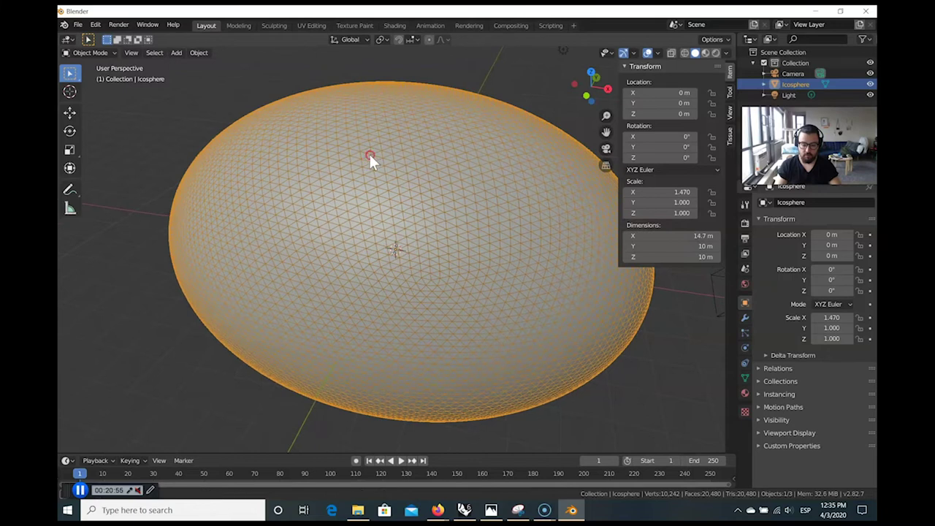
pyautogui.hotkey('ctrl', 'z')
pyautogui.click(730, 93)
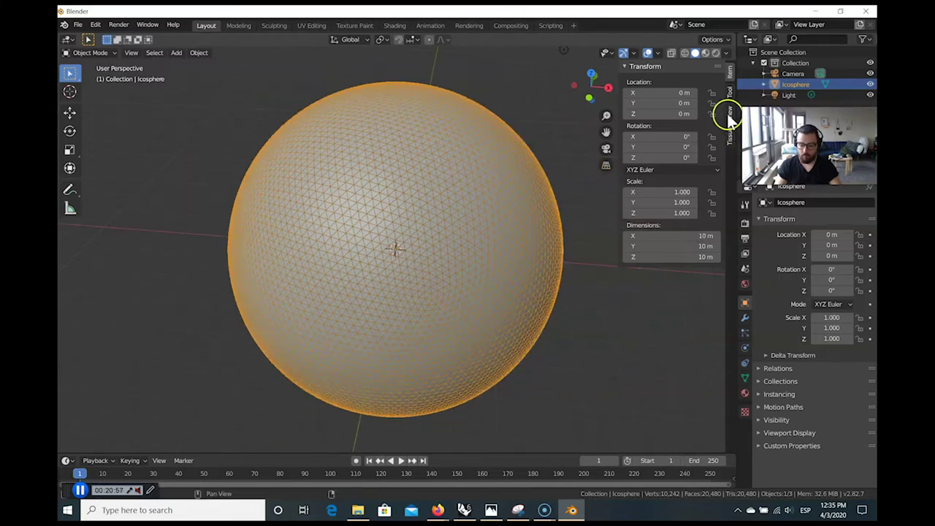
# Look through the sidebar's Tool and View settings and bring up the Tissue Tools for the selected icosphere.
pyautogui.click(628, 84)
pyautogui.click(731, 113)
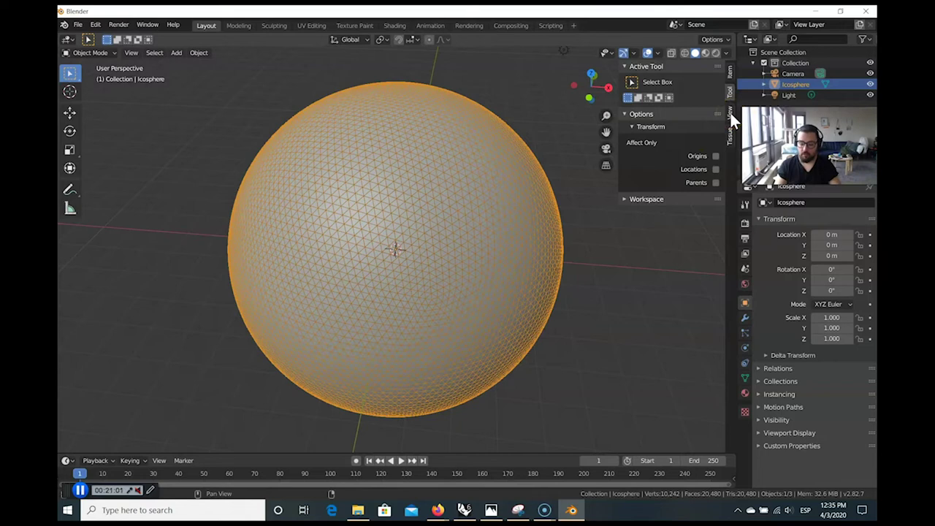
pyautogui.click(732, 115)
pyautogui.click(715, 120)
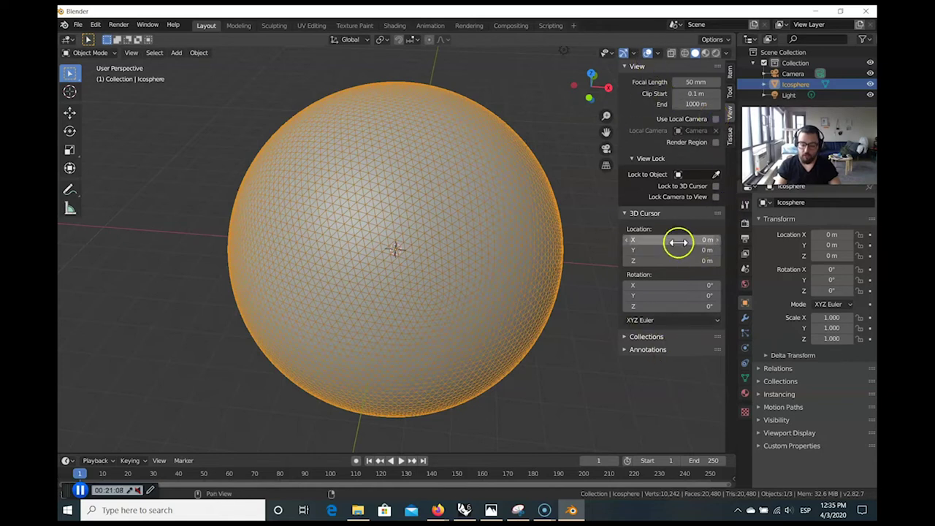
pyautogui.click(730, 135)
pyautogui.click(732, 143)
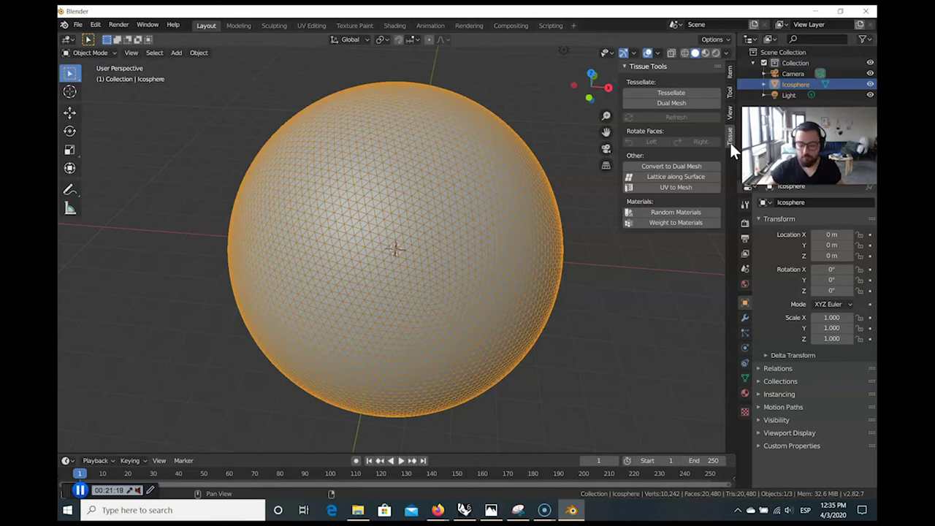
pyautogui.click(730, 141)
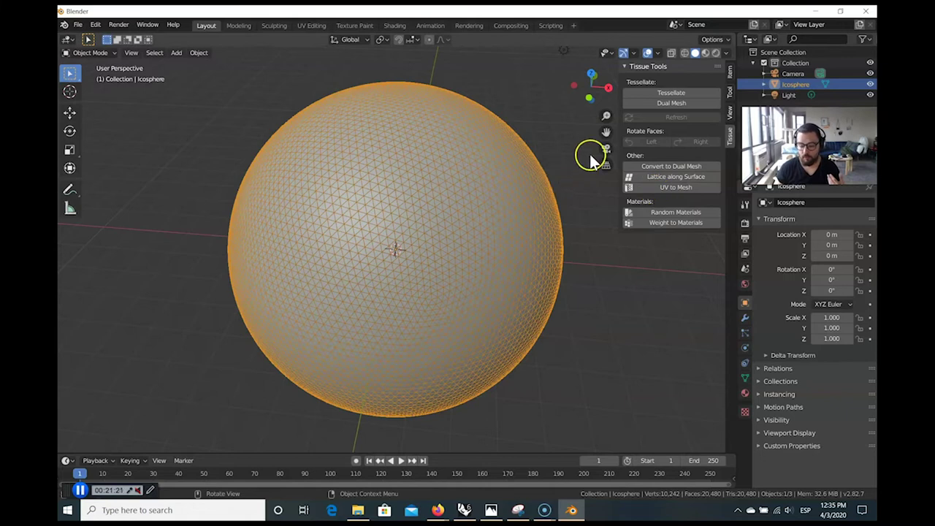
# Try generating a Tissue Dual Mesh from the icosphere with Apply Modifiers and Quad Faces, inspect its faces, and undo it.
pyautogui.click(657, 106)
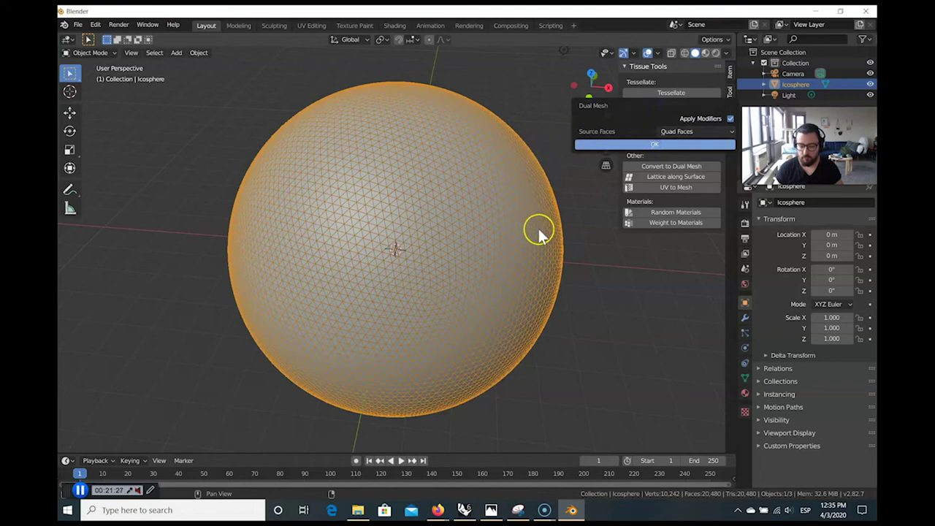
pyautogui.click(646, 143)
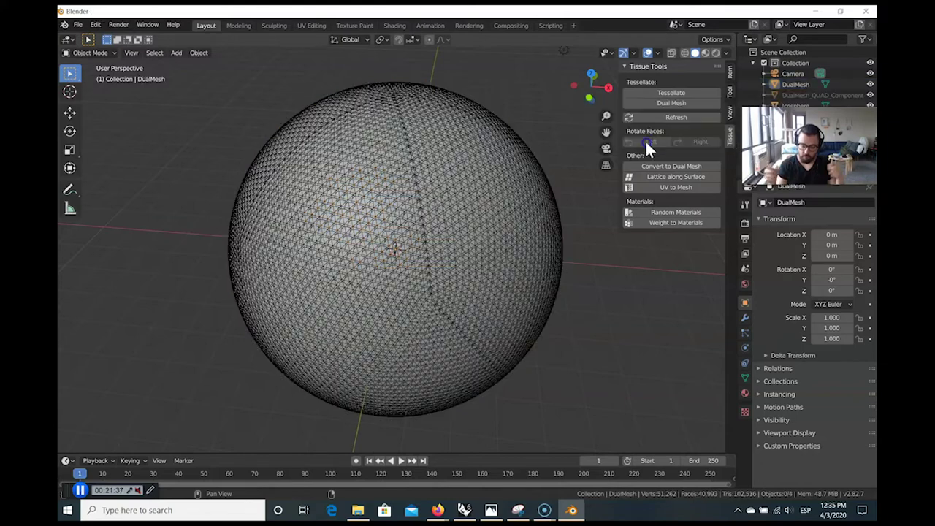
pyautogui.scroll(10, 468, 241)
pyautogui.scroll(-12, 466, 237)
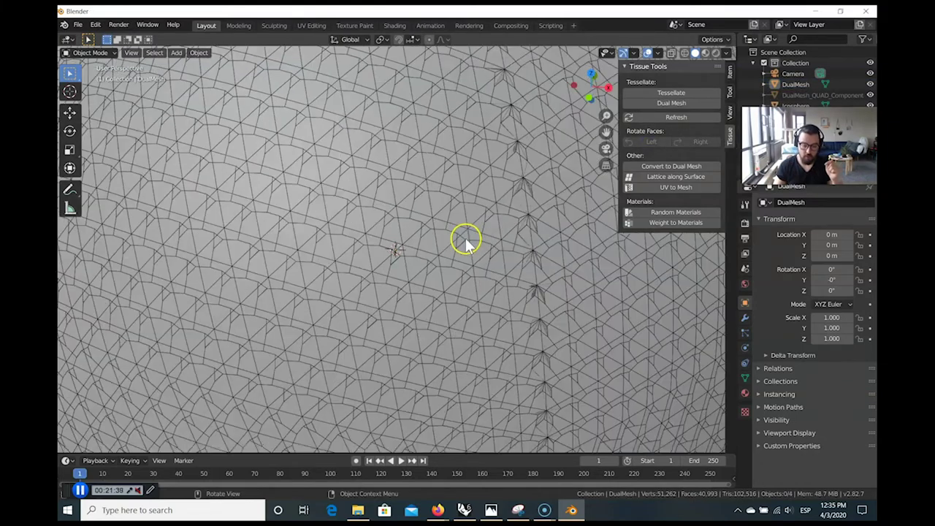
pyautogui.hotkey('ctrl', 'z')
pyautogui.hotkey('ctrl', 'z')
pyautogui.hotkey('ctrl', 'z')
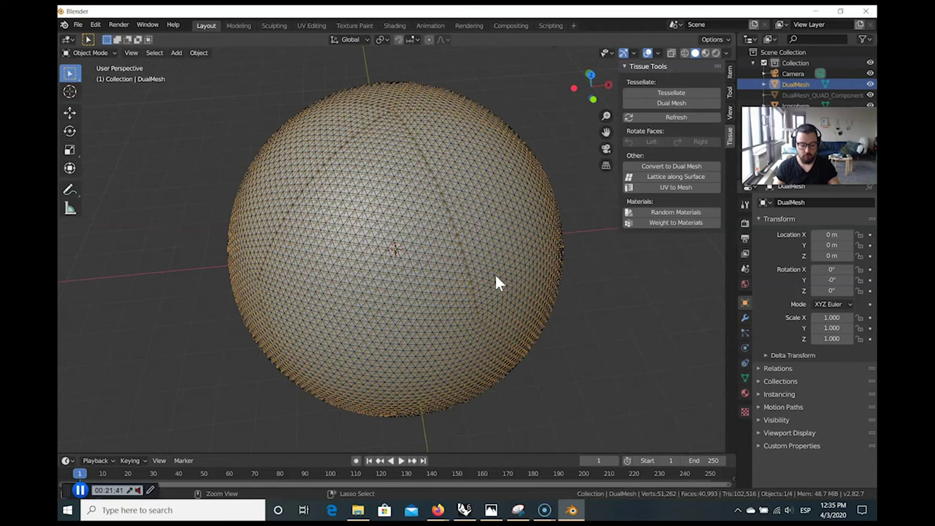
pyautogui.click(627, 338)
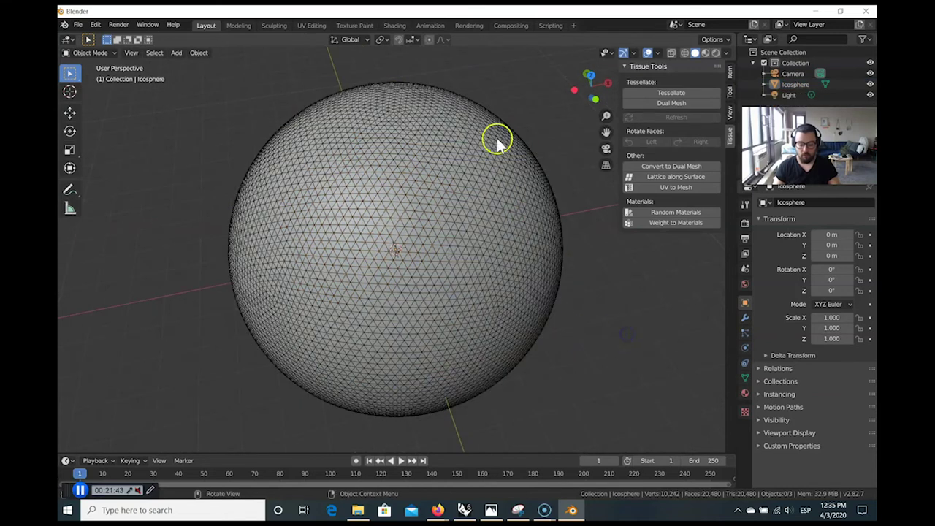
# Select the icosphere and switch it from Object Mode to Edit Mode.
pyautogui.click(440, 190)
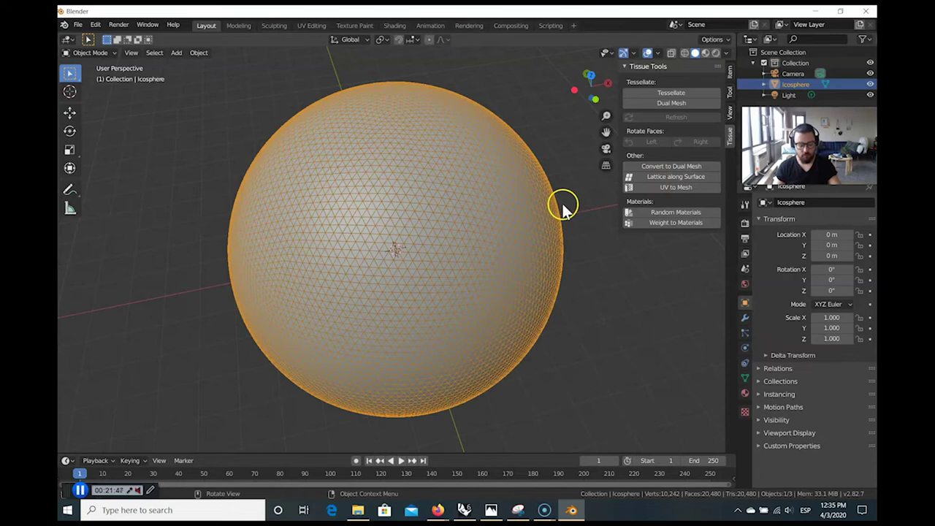
pyautogui.click(91, 53)
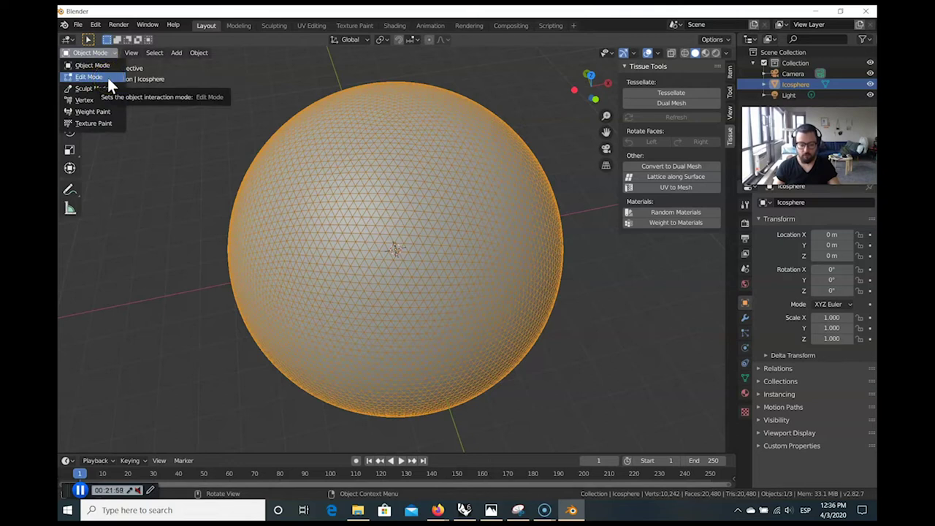
pyautogui.click(107, 77)
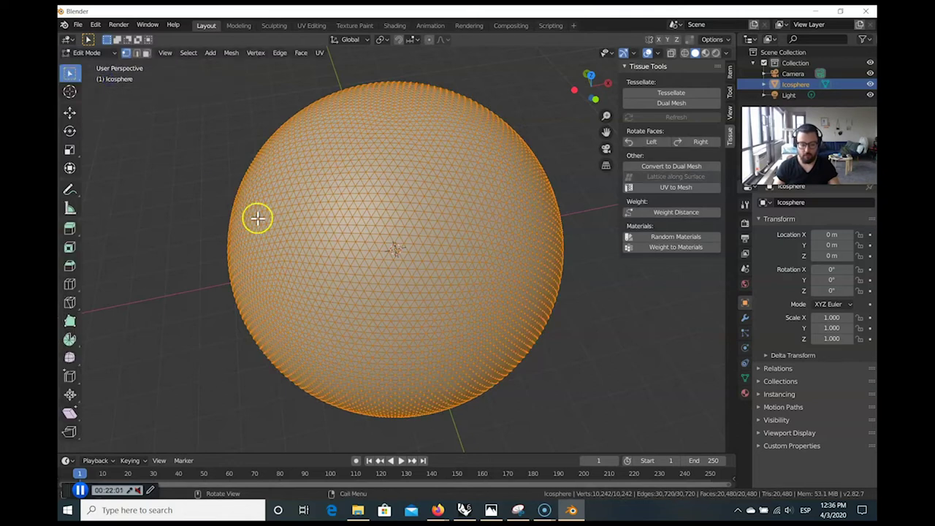
# Try face, edge and vertex selection on the icosphere by picking individual mesh elements on its surface.
pyautogui.click(145, 53)
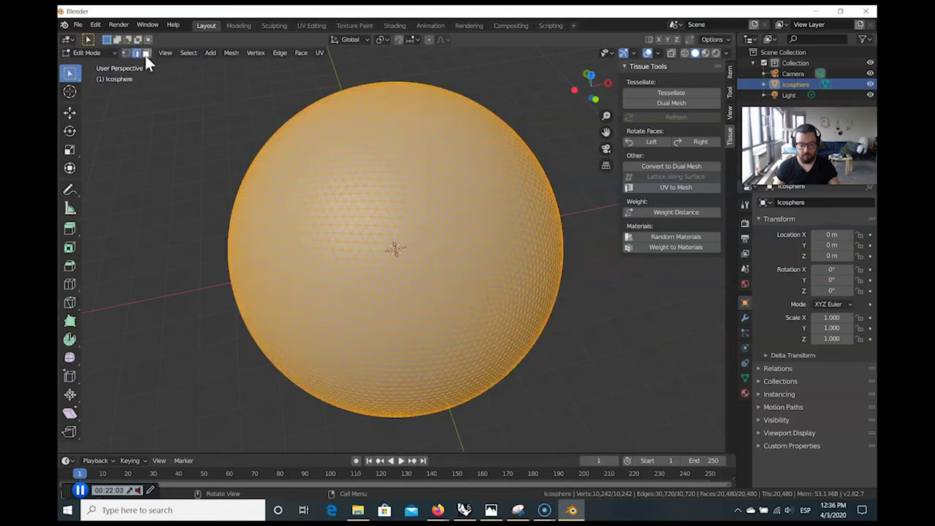
pyautogui.click(562, 200)
pyautogui.click(397, 185)
pyautogui.click(137, 52)
pyautogui.click(361, 175)
pyautogui.scroll(4, 364, 179)
pyautogui.scroll(-5, 365, 178)
pyautogui.click(128, 53)
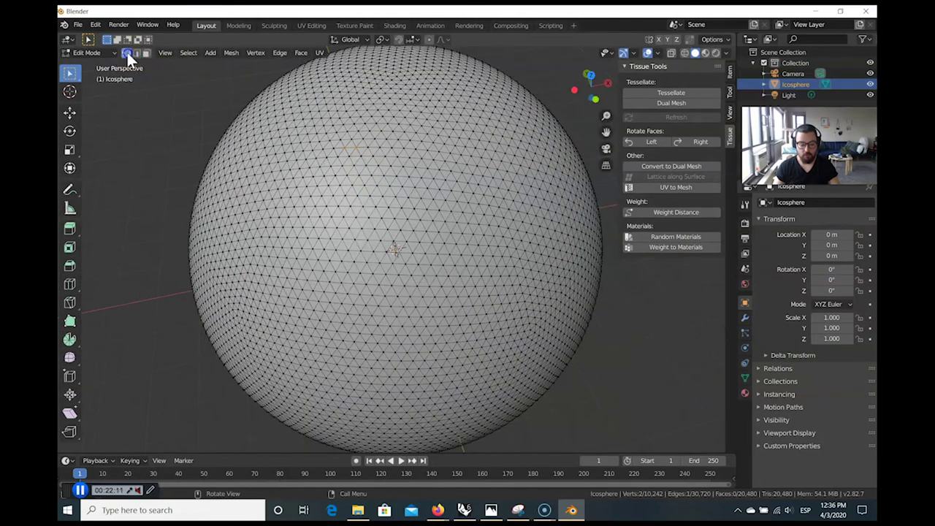
pyautogui.moveTo(113, 217); pyautogui.dragTo(122, 221, button='middle')
pyautogui.click(396, 155)
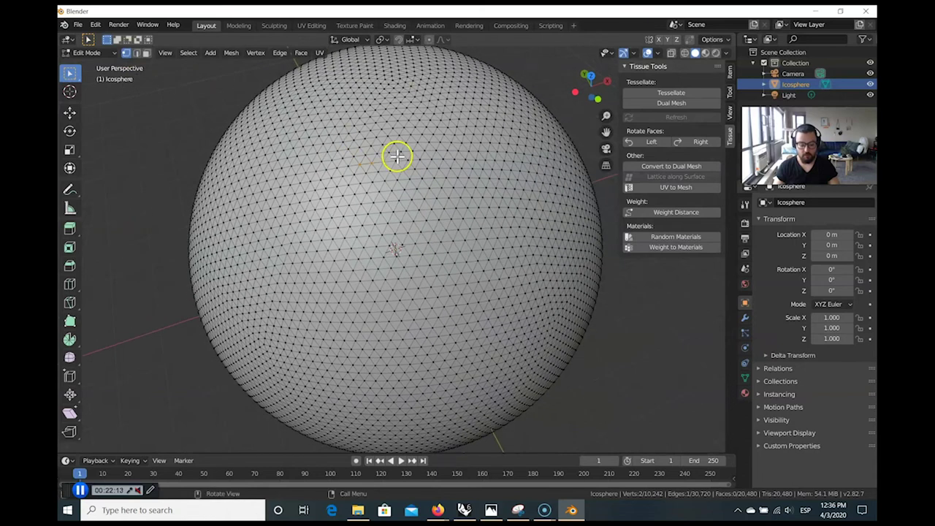
# Select all of the icosphere's vertices and create a Weight Distance map from them with Tissue.
pyautogui.press('a')
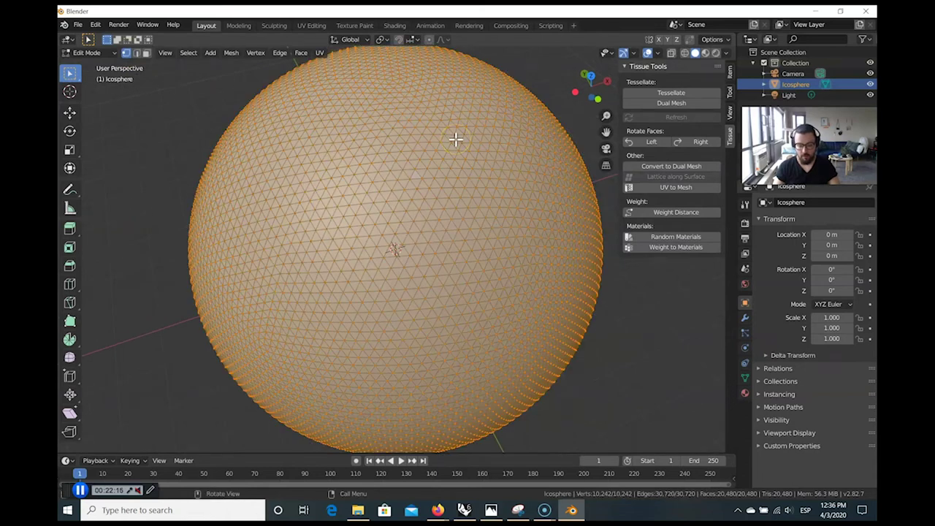
pyautogui.scroll(-1, 455, 139)
pyautogui.moveTo(441, 180); pyautogui.dragTo(408, 162, button='middle')
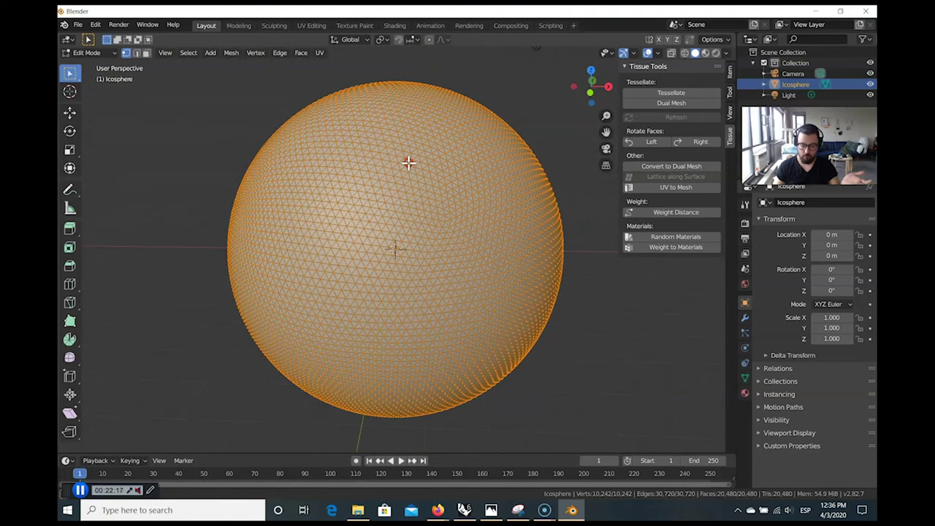
pyautogui.click(679, 213)
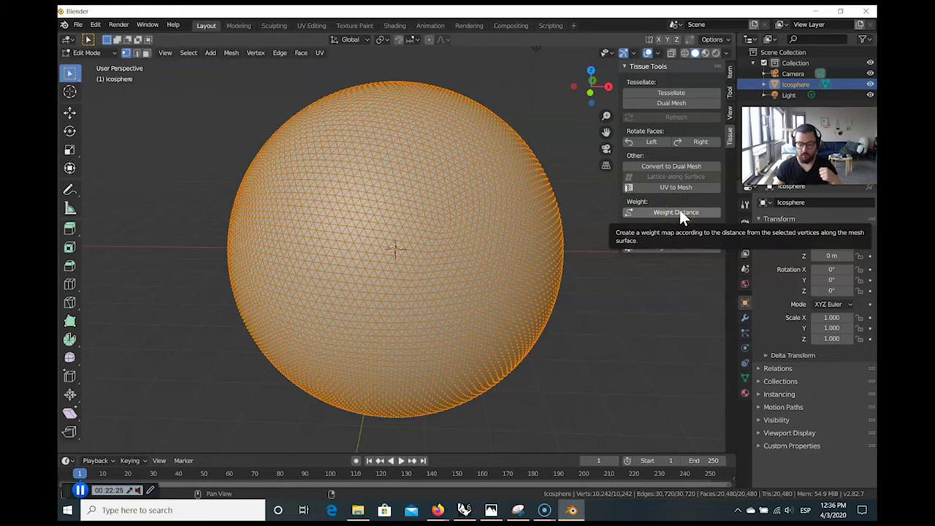
pyautogui.click(679, 209)
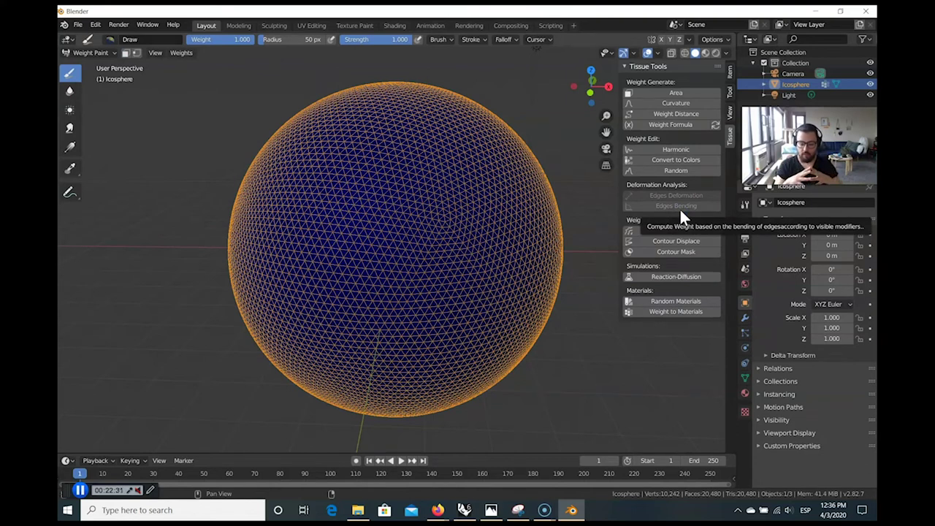
# Show the icosphere's vertex groups and start a Reaction-Diffusion simulation with Steps set to 50.
pyautogui.click(745, 379)
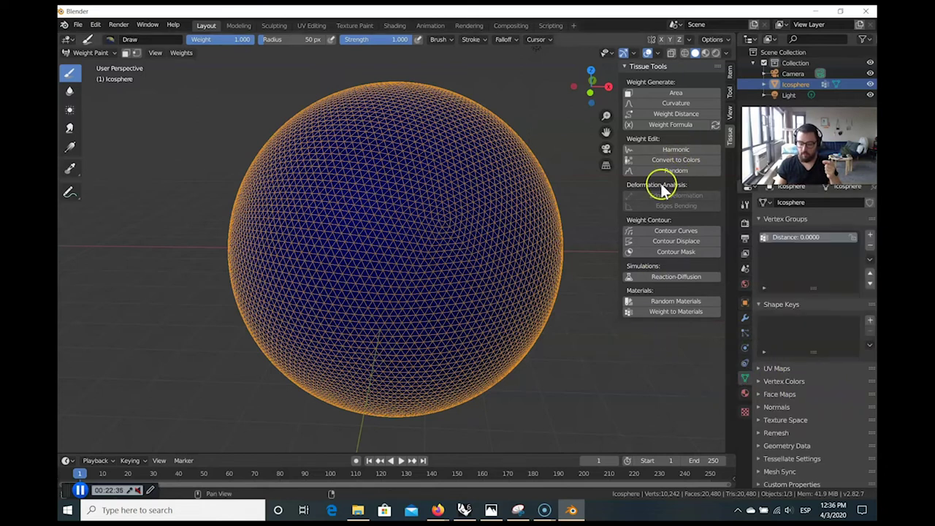
pyautogui.click(663, 275)
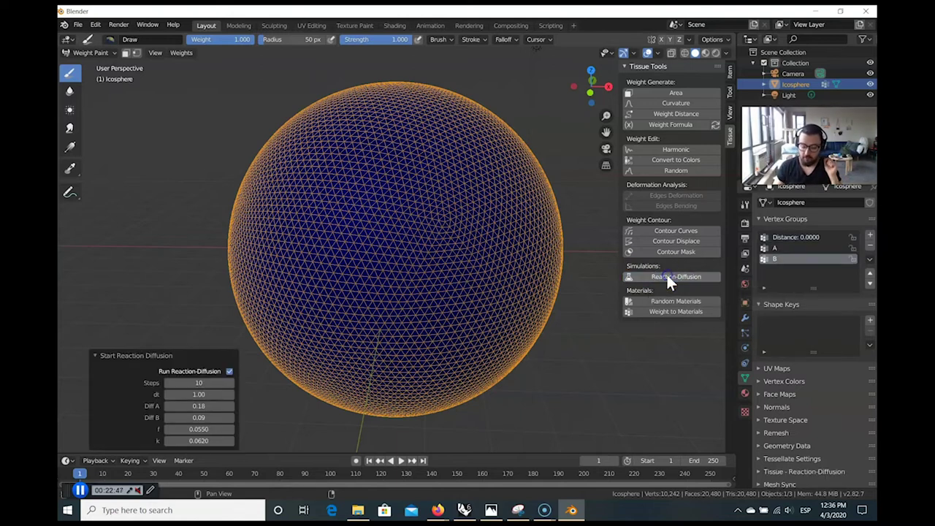
pyautogui.click(198, 383)
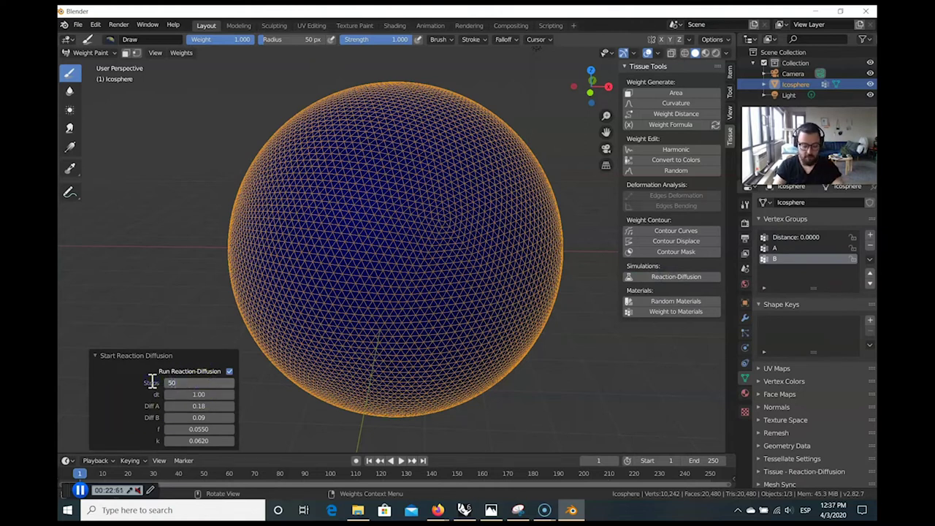
pyautogui.click(218, 386)
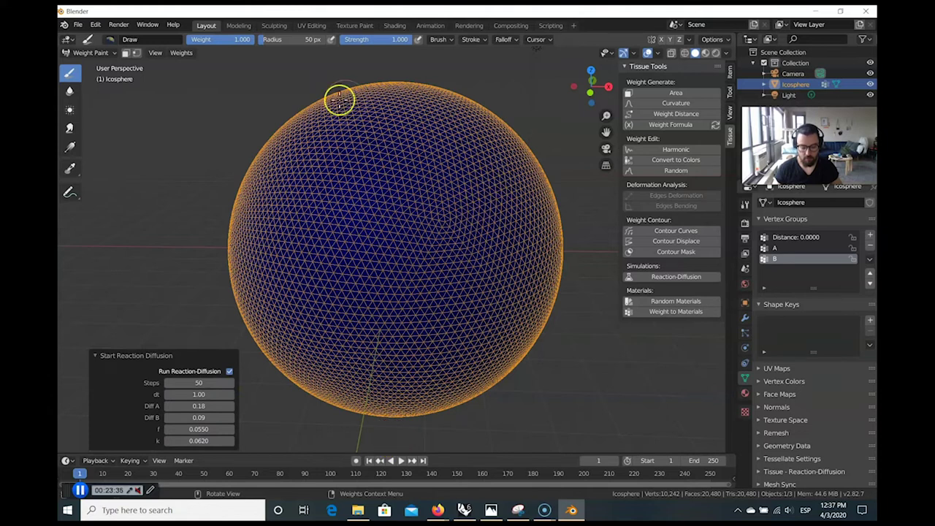
# Turn off the Wireframe geometry overlay so the icosphere shows only its weight colours.
pyautogui.click(659, 53)
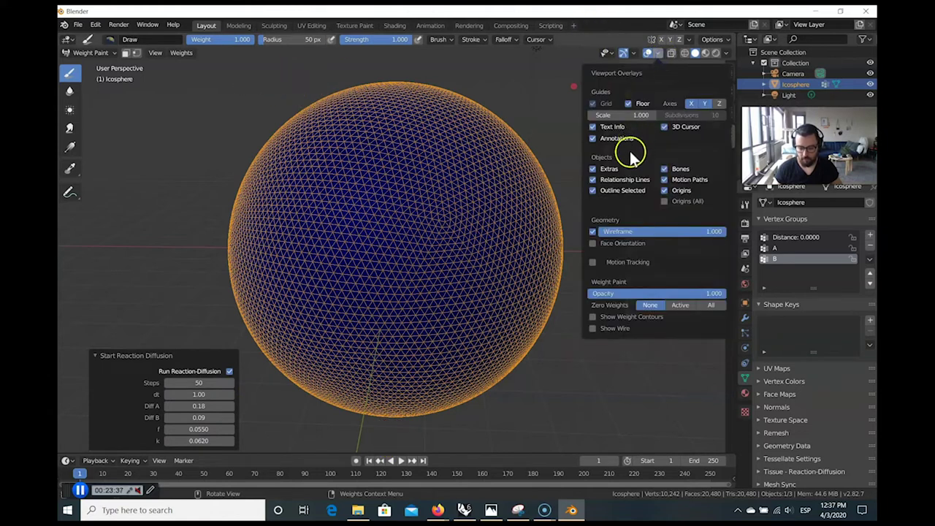
pyautogui.click(593, 231)
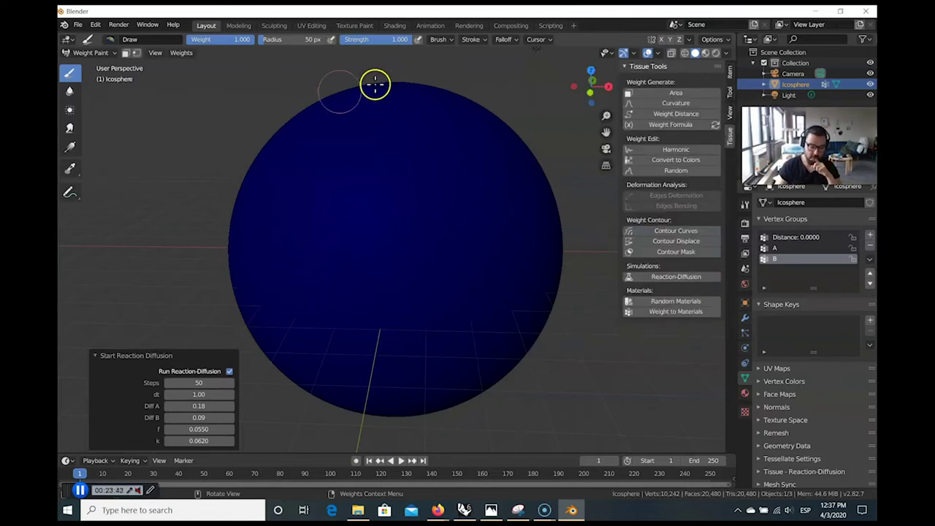
pyautogui.moveTo(324, 223)
pyautogui.mouseDown(button='middle')
pyautogui.moveTo(390, 226)
pyautogui.moveTo(309, 217)
pyautogui.mouseUp(button='middle')
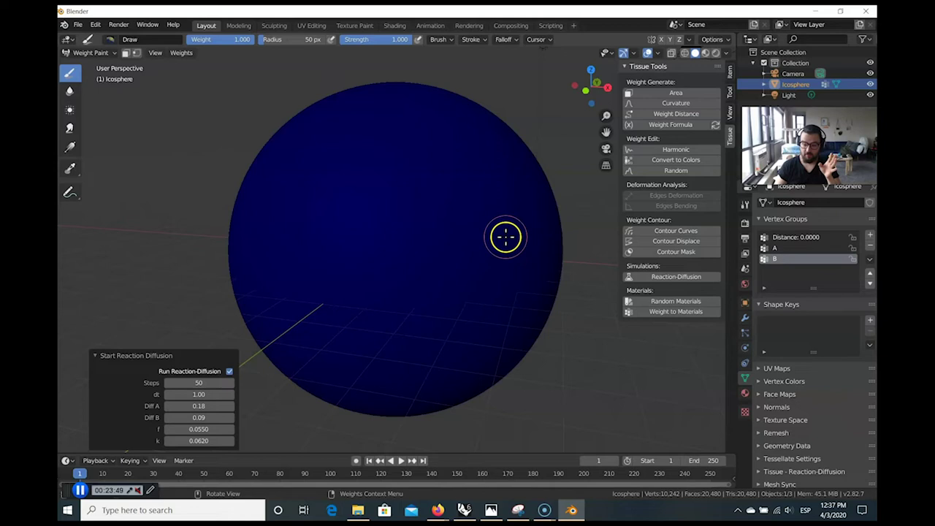
# Paint several curled strokes of weight 1.000 around the icosphere in vertex group B with the Draw brush.
pyautogui.moveTo(478, 230)
pyautogui.mouseDown()
pyautogui.moveTo(491, 211)
pyautogui.moveTo(442, 143)
pyautogui.moveTo(328, 138)
pyautogui.moveTo(293, 213)
pyautogui.moveTo(333, 249)
pyautogui.moveTo(435, 223)
pyautogui.mouseUp()
pyautogui.moveTo(436, 223)
pyautogui.mouseDown(button='middle')
pyautogui.moveTo(326, 342)
pyautogui.moveTo(468, 342)
pyautogui.mouseUp(button='middle')
pyautogui.moveTo(398, 333)
pyautogui.mouseDown()
pyautogui.moveTo(382, 152)
pyautogui.moveTo(334, 283)
pyautogui.mouseUp()
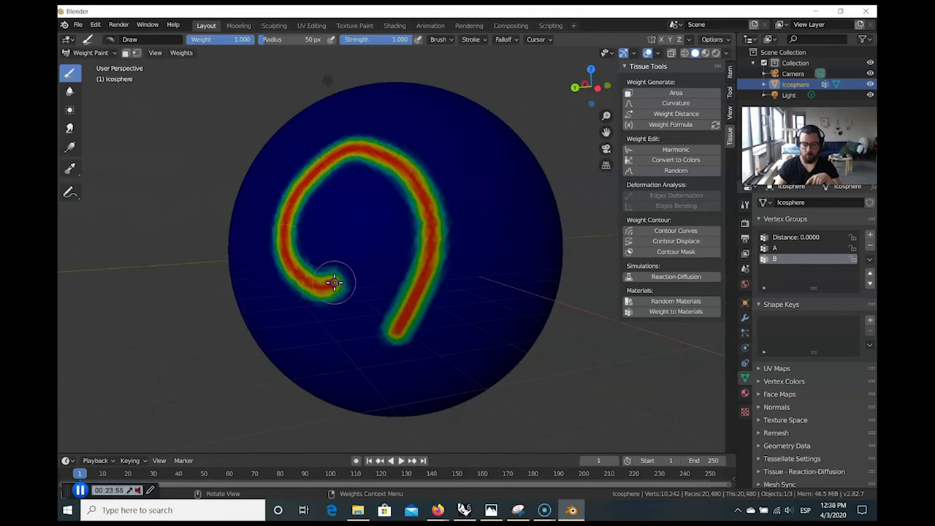
pyautogui.moveTo(490, 227); pyautogui.dragTo(438, 263, button='middle')
pyautogui.moveTo(441, 179)
pyautogui.mouseDown()
pyautogui.moveTo(359, 266)
pyautogui.moveTo(392, 219)
pyautogui.mouseUp()
pyautogui.moveTo(393, 220)
pyautogui.mouseDown(button='middle')
pyautogui.moveTo(472, 182)
pyautogui.moveTo(417, 180)
pyautogui.mouseUp(button='middle')
pyautogui.moveTo(417, 179)
pyautogui.mouseDown()
pyautogui.moveTo(430, 328)
pyautogui.moveTo(377, 274)
pyautogui.mouseUp()
pyautogui.moveTo(377, 275)
pyautogui.mouseDown(button='middle')
pyautogui.moveTo(449, 255)
pyautogui.moveTo(438, 282)
pyautogui.mouseUp(button='middle')
pyautogui.moveTo(433, 182)
pyautogui.mouseDown()
pyautogui.moveTo(359, 215)
pyautogui.moveTo(425, 259)
pyautogui.mouseUp()
pyautogui.moveTo(425, 260)
pyautogui.mouseDown(button='middle')
pyautogui.moveTo(395, 249)
pyautogui.moveTo(334, 345)
pyautogui.mouseUp(button='middle')
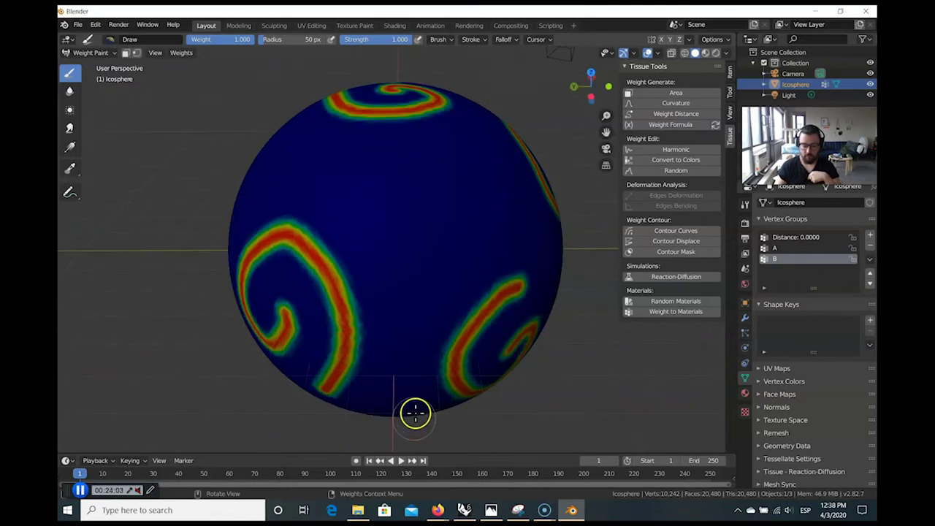
# Play the timeline animation to run the reaction-diffusion simulation from the painted strokes.
pyautogui.click(401, 461)
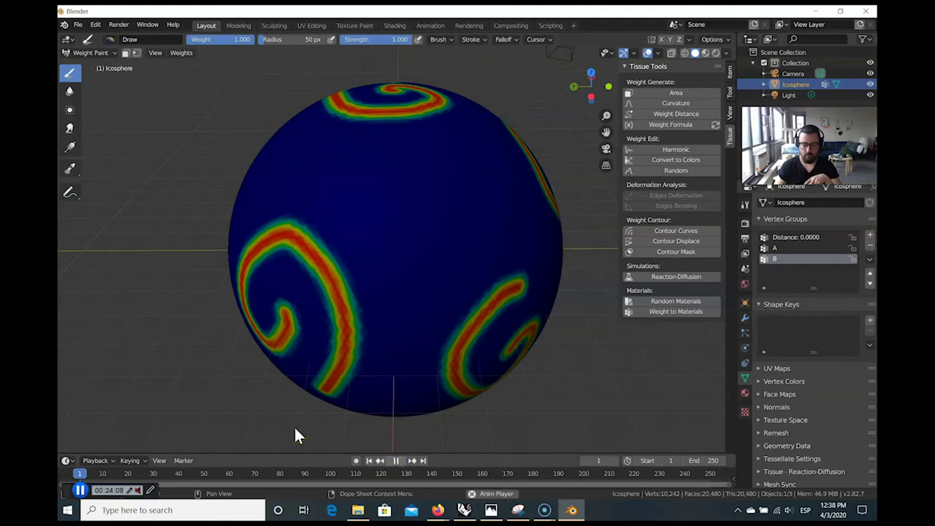
pyautogui.scroll(-1, 295, 428)
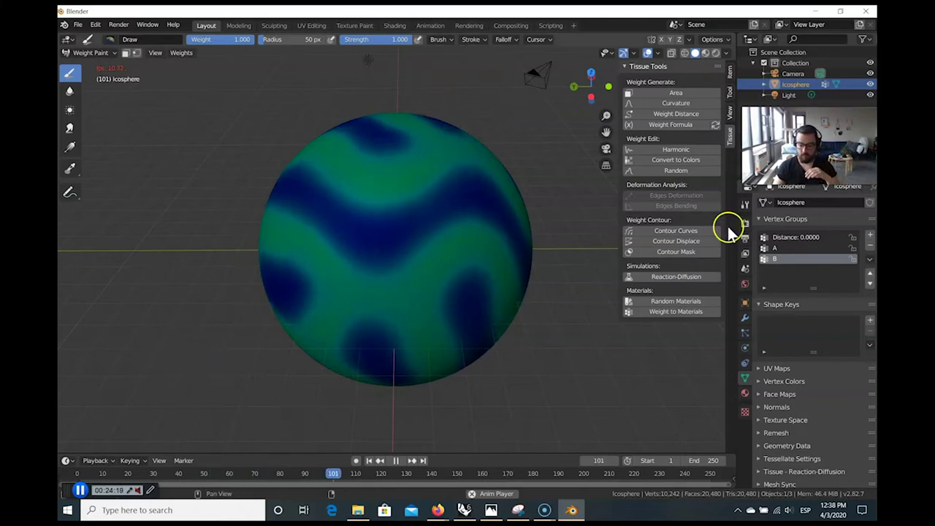
# Expand the Tissue - Reaction-Diffusion settings in the icosphere's mesh data properties.
pyautogui.scroll(-1, 796, 400)
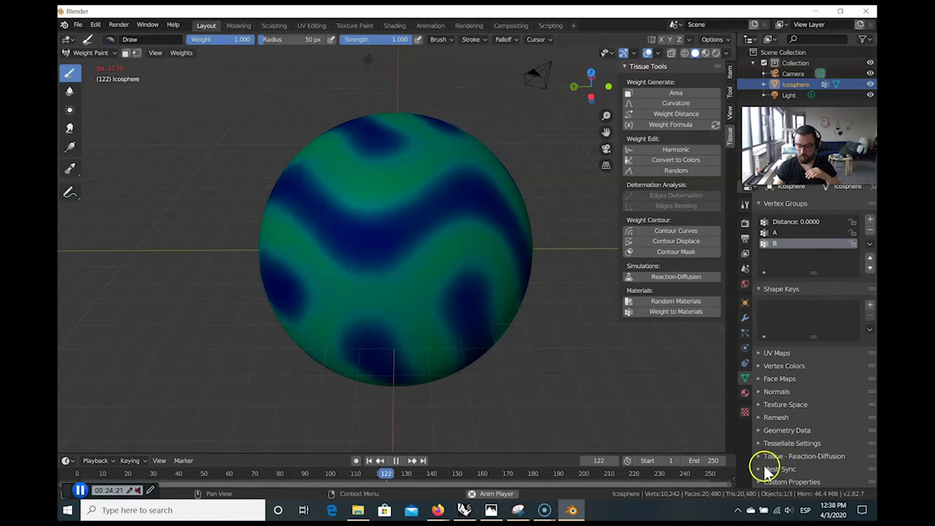
pyautogui.click(745, 380)
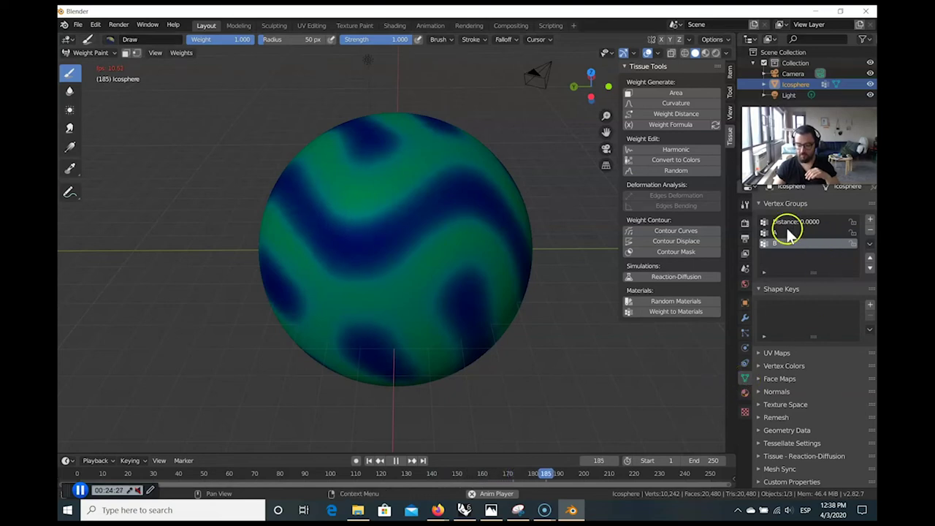
pyautogui.click(771, 437)
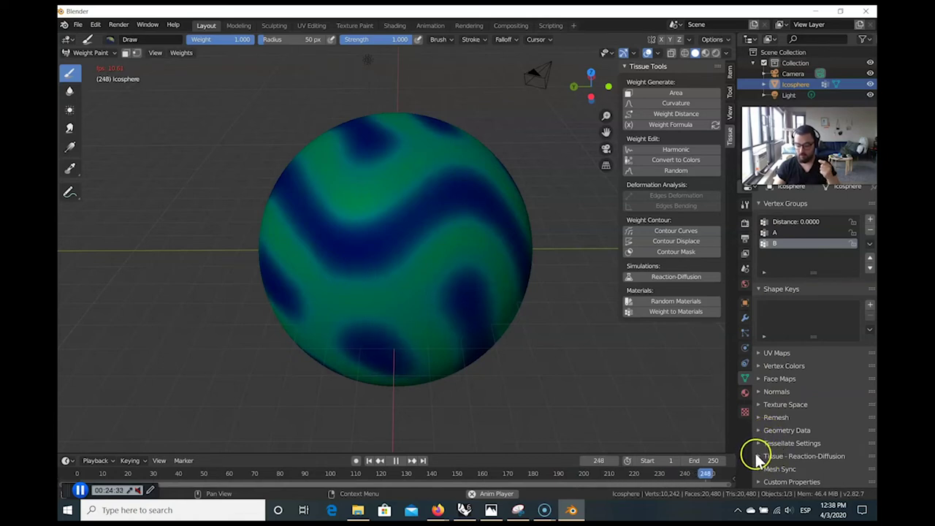
pyautogui.click(759, 456)
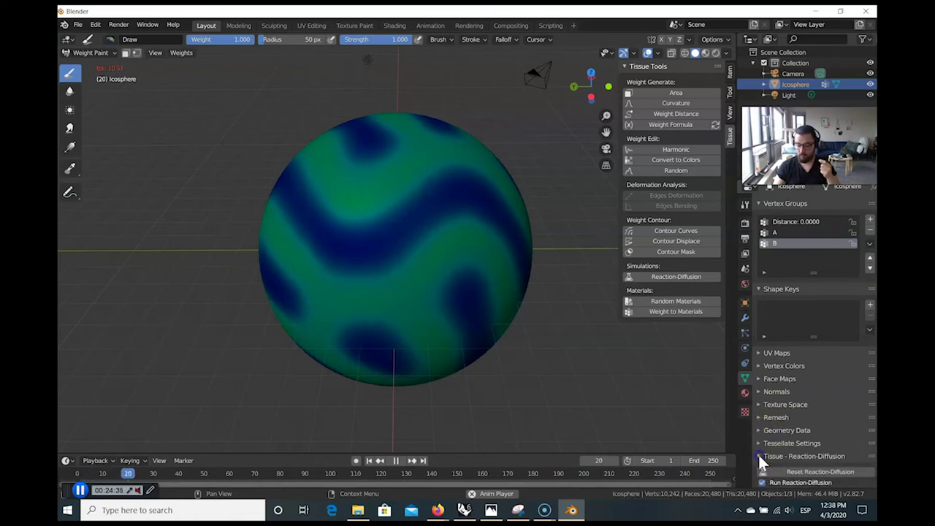
pyautogui.scroll(-5, 763, 453)
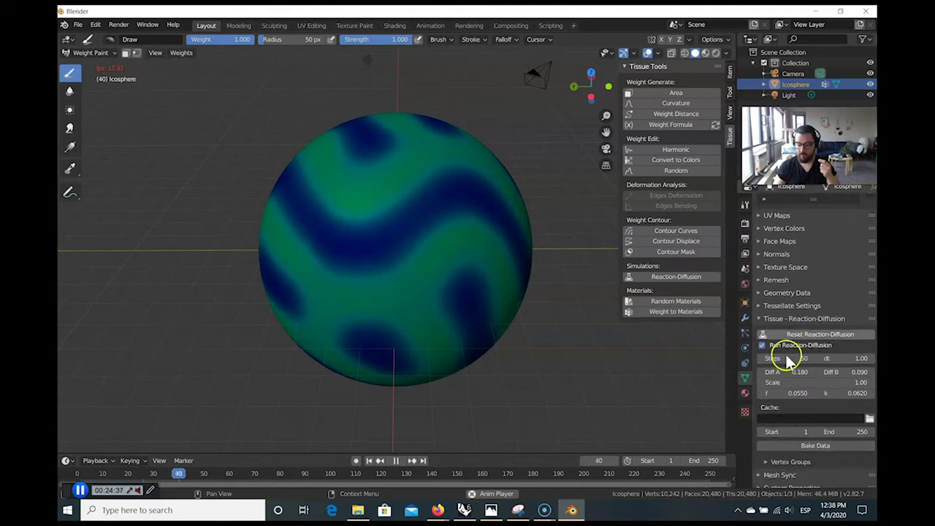
# Lower the Diff B value of the running reaction-diffusion simulation to 0.030.
pyautogui.click(819, 370)
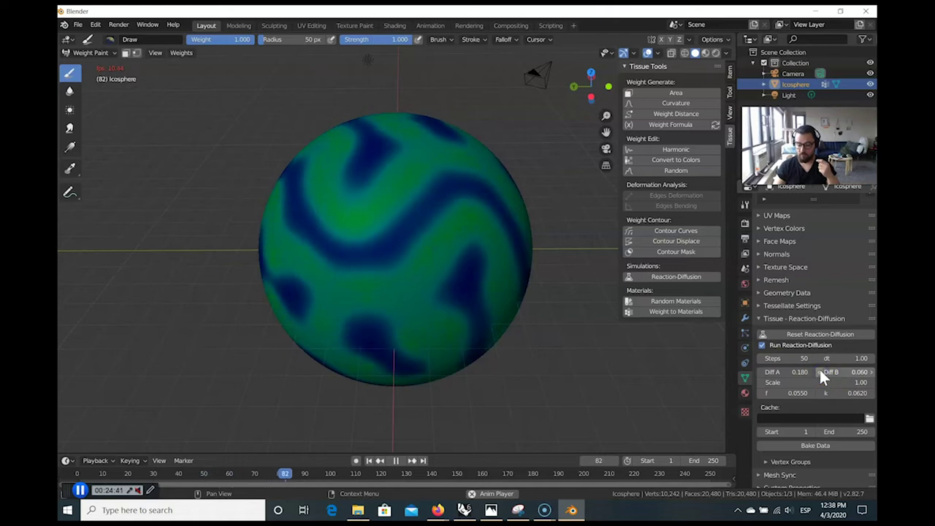
pyautogui.click(820, 369)
pyautogui.click(820, 370)
pyautogui.click(820, 370)
pyautogui.click(820, 370)
pyautogui.click(820, 370)
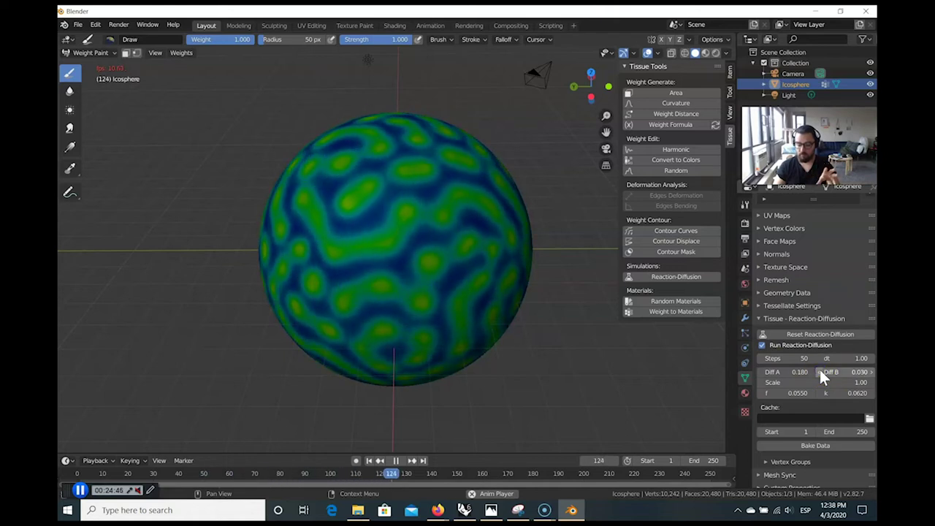
pyautogui.click(831, 373)
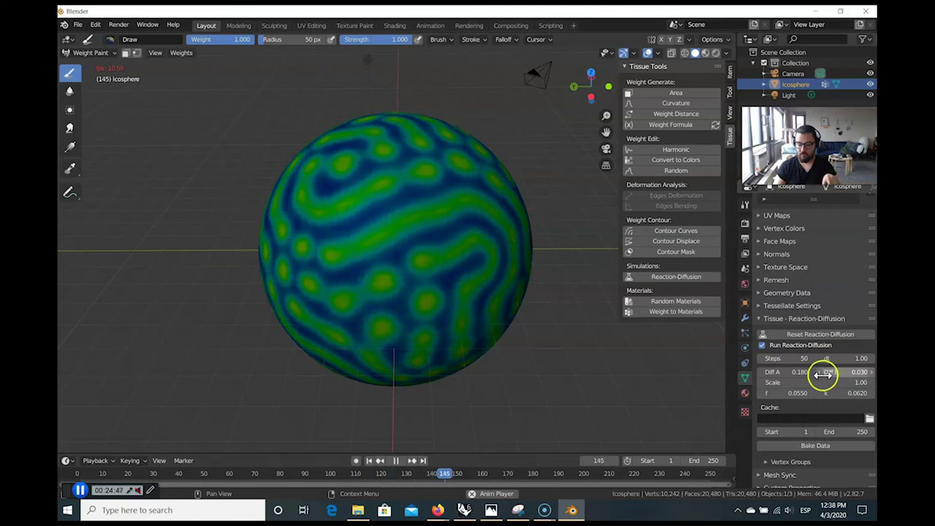
pyautogui.click(821, 376)
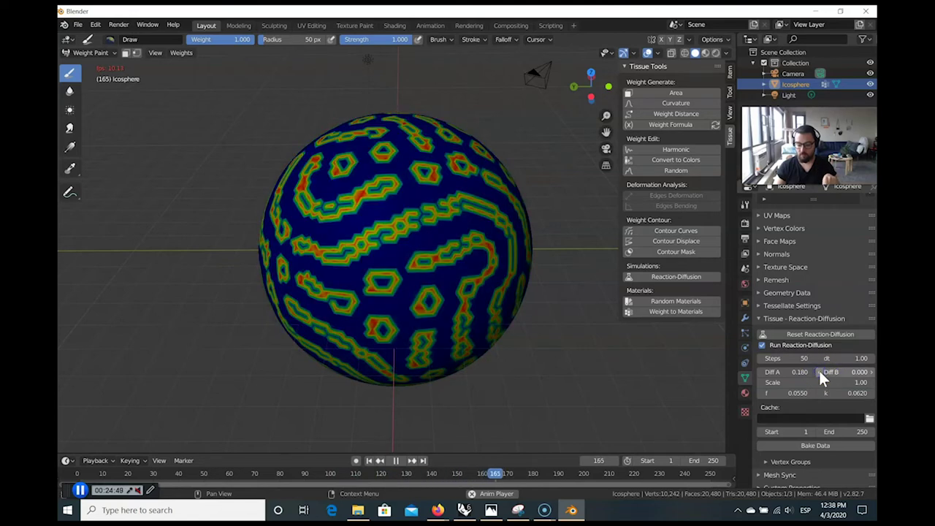
pyautogui.click(872, 372)
# Quantize the icosphere's vertex weights for the active group with 4 steps.
pyautogui.moveTo(331, 253); pyautogui.dragTo(450, 207, button='middle')
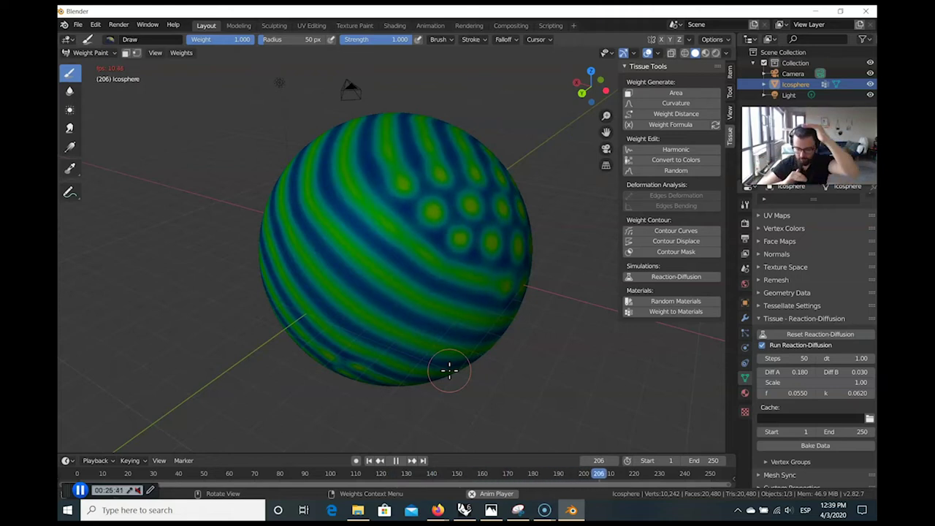
pyautogui.moveTo(419, 351); pyautogui.dragTo(181, 151, button='middle')
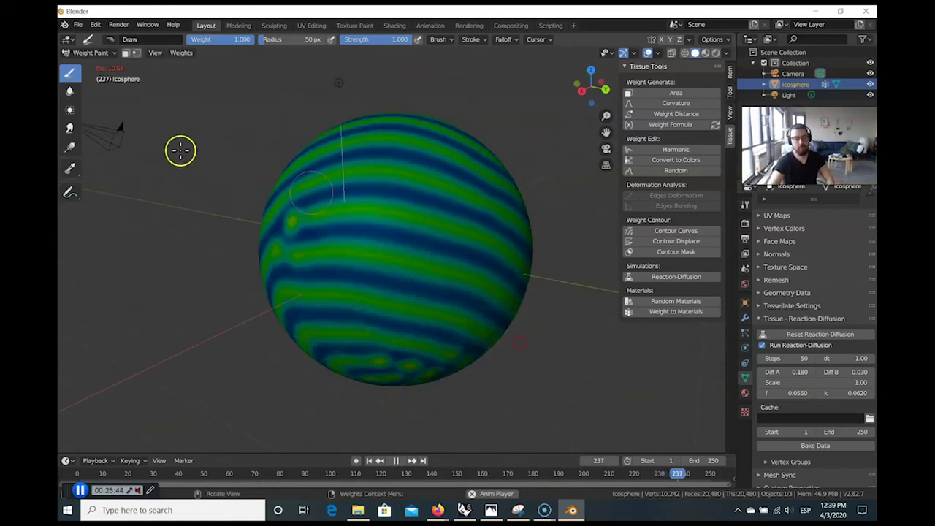
pyautogui.click(188, 54)
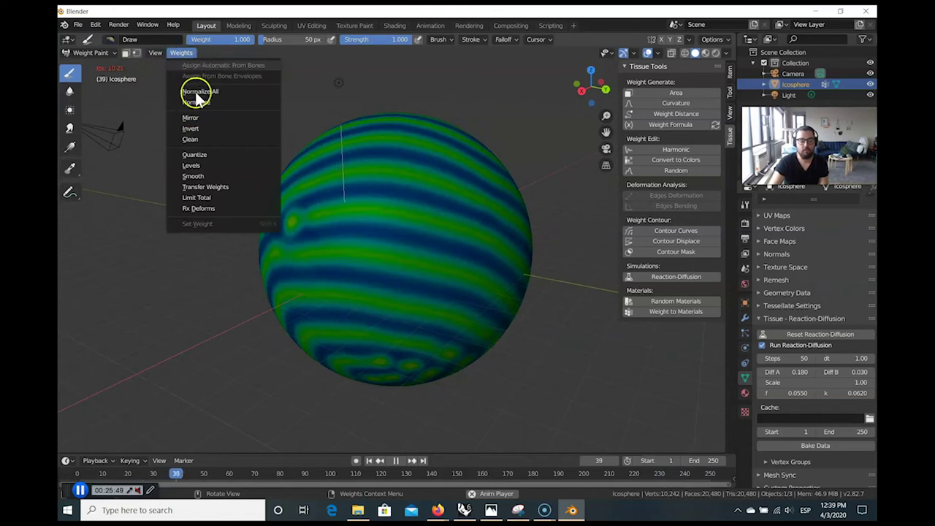
pyautogui.click(196, 156)
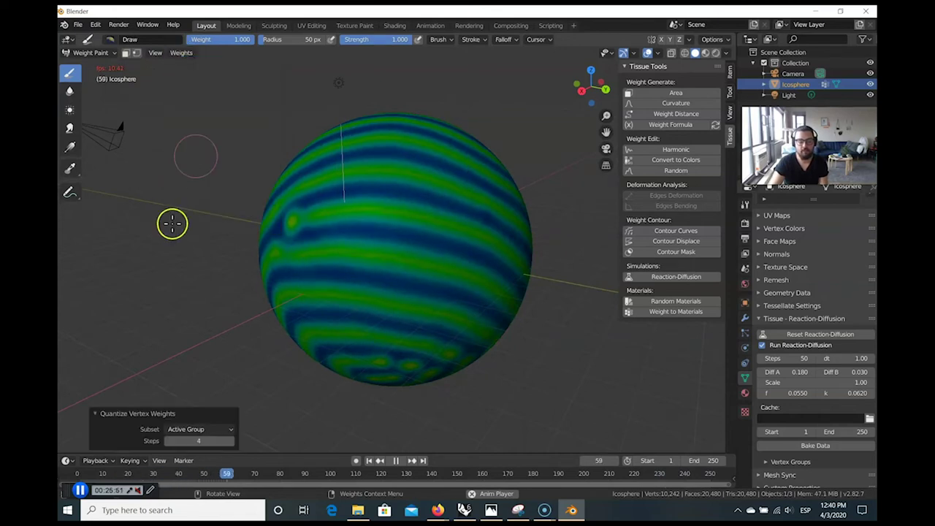
# Paint a short stroke on the icosphere and enlarge the Draw brush radius to 216 px.
pyautogui.moveTo(172, 224); pyautogui.dragTo(363, 244, button='middle')
pyautogui.moveTo(363, 244); pyautogui.dragTo(323, 258)
pyautogui.moveTo(281, 44); pyautogui.dragTo(319, 45)
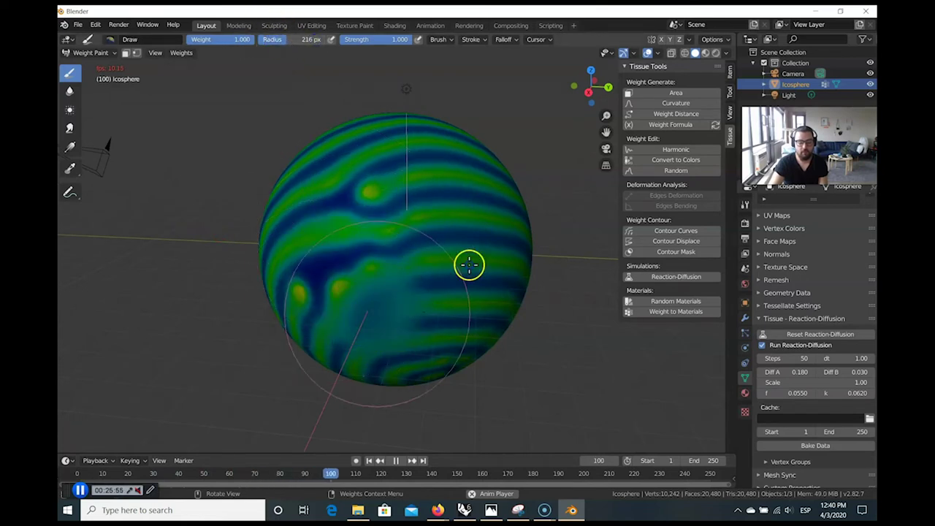
# Paint several broad strokes of weight 1.000 on different sides of the icosphere while the reaction-diffusion simulation runs.
pyautogui.click(422, 186)
pyautogui.moveTo(422, 186)
pyautogui.mouseDown()
pyautogui.moveTo(440, 190)
pyautogui.moveTo(407, 303)
pyautogui.mouseUp()
pyautogui.moveTo(407, 303); pyautogui.dragTo(430, 274, button='middle')
pyautogui.moveTo(430, 274)
pyautogui.mouseDown()
pyautogui.moveTo(411, 211)
pyautogui.moveTo(339, 226)
pyautogui.mouseUp()
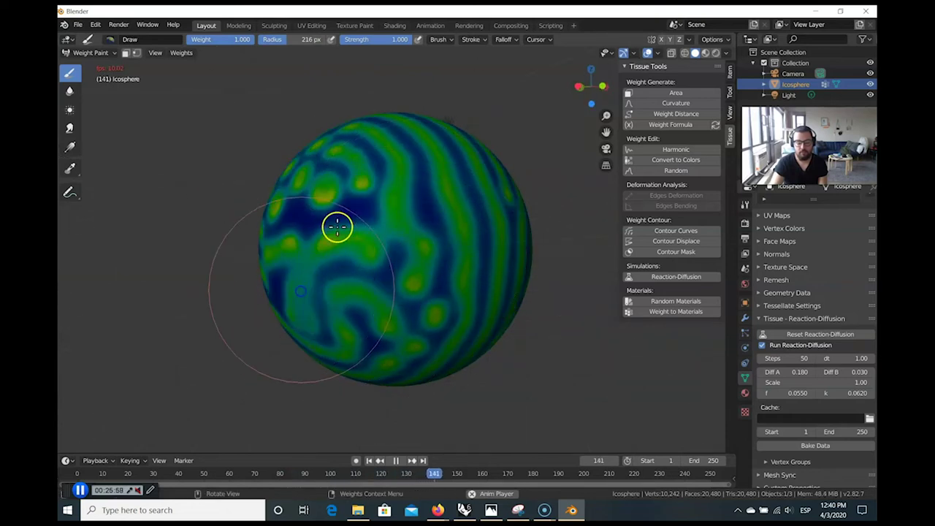
pyautogui.moveTo(338, 226); pyautogui.dragTo(251, 288, button='middle')
pyautogui.moveTo(302, 259); pyautogui.dragTo(454, 253, button='middle')
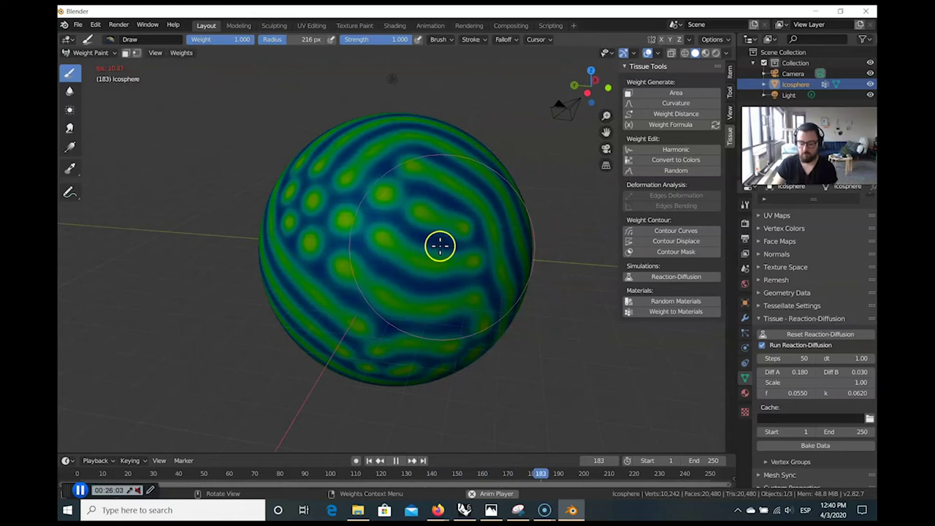
pyautogui.moveTo(443, 242)
pyautogui.mouseDown()
pyautogui.moveTo(395, 157)
pyautogui.moveTo(328, 195)
pyautogui.moveTo(359, 214)
pyautogui.mouseUp()
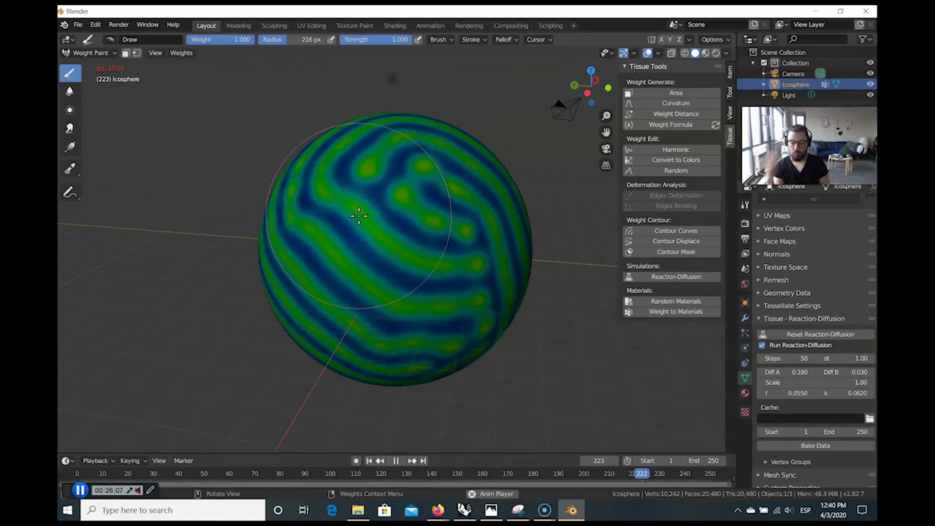
# Paint broad patches of weight 1.000 on the icosphere with the animation paused, and resume the reaction-diffusion simulation.
pyautogui.click(396, 462)
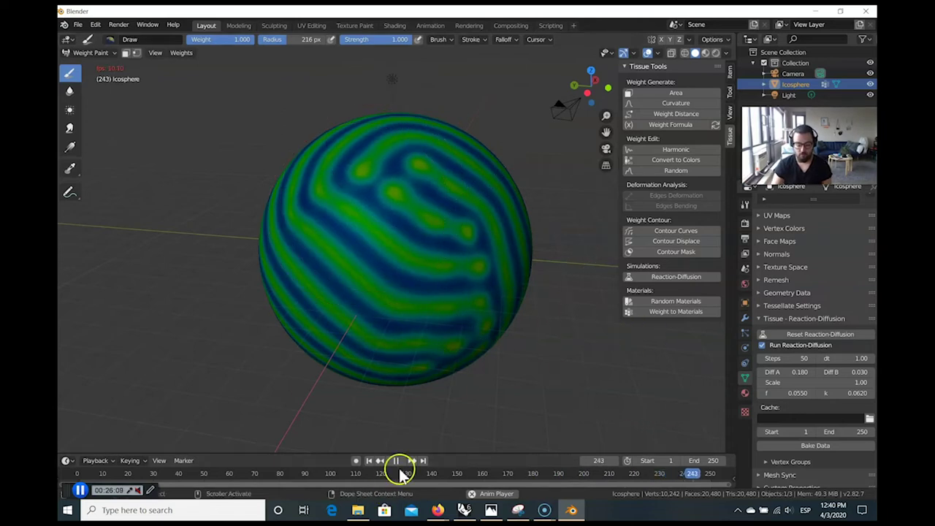
pyautogui.moveTo(472, 392)
pyautogui.mouseDown(button='middle')
pyautogui.moveTo(497, 336)
pyautogui.moveTo(493, 314)
pyautogui.moveTo(265, 351)
pyautogui.moveTo(258, 307)
pyautogui.mouseUp(button='middle')
pyautogui.click(290, 217)
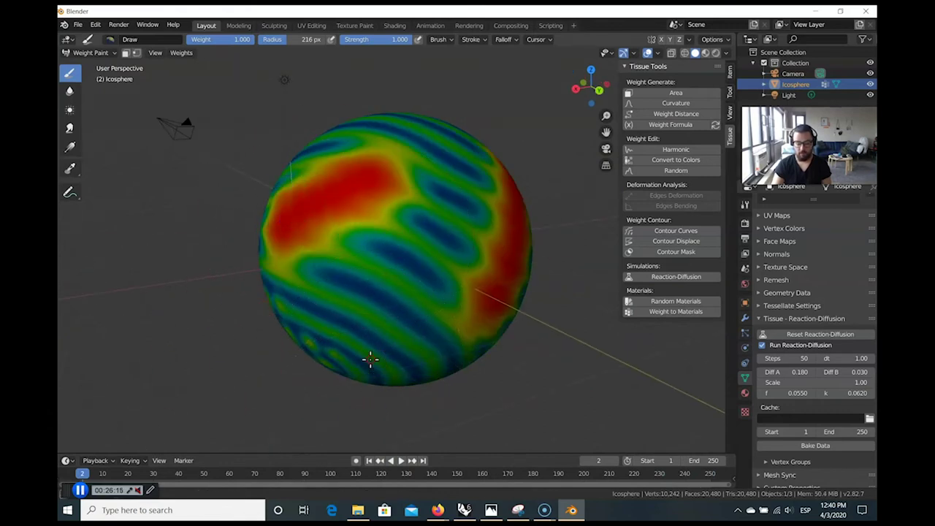
pyautogui.click(401, 461)
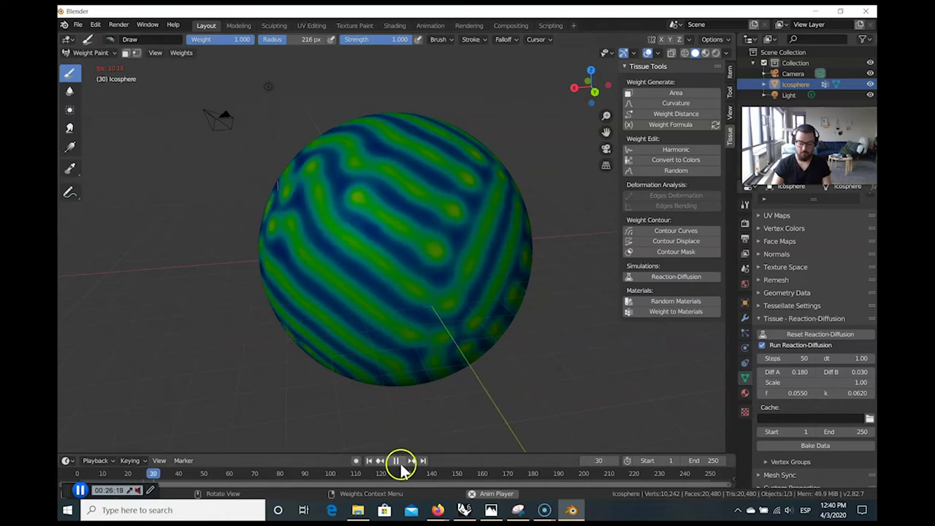
# Stop the animation playback and add a Displace modifier to the Icosphere.
pyautogui.click(399, 461)
pyautogui.moveTo(409, 328); pyautogui.dragTo(505, 336, button='middle')
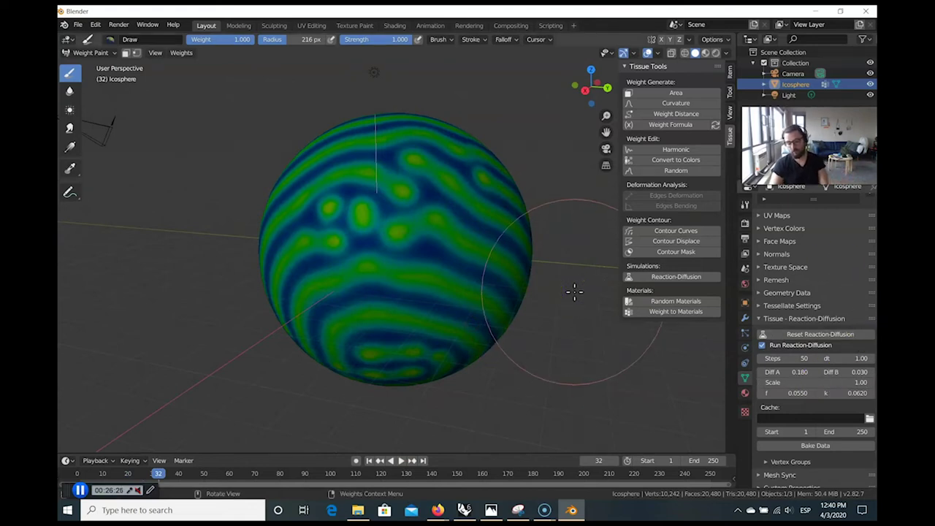
pyautogui.click(745, 319)
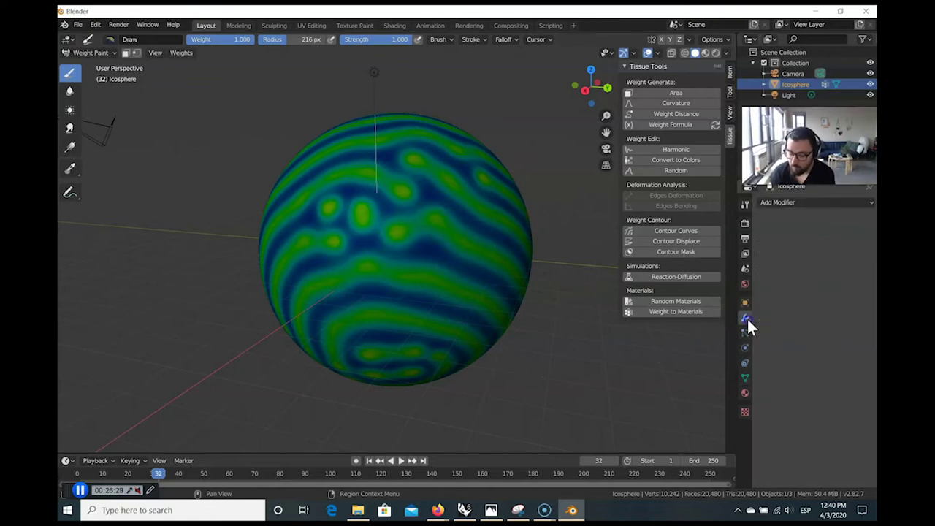
pyautogui.click(871, 196)
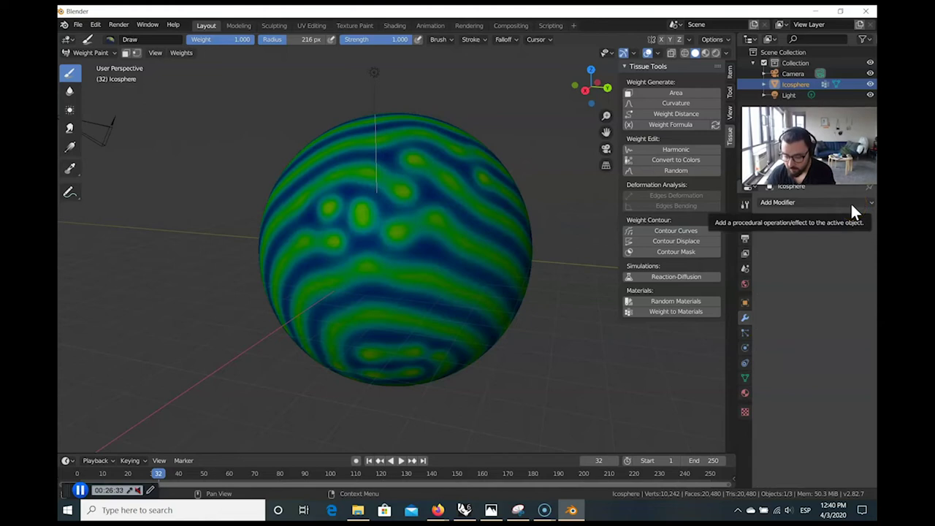
pyautogui.click(779, 202)
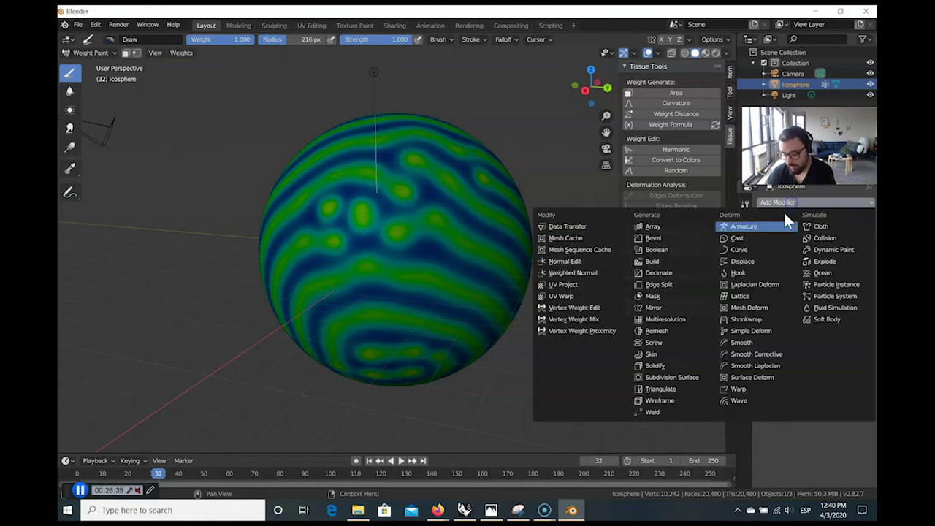
pyautogui.click(742, 261)
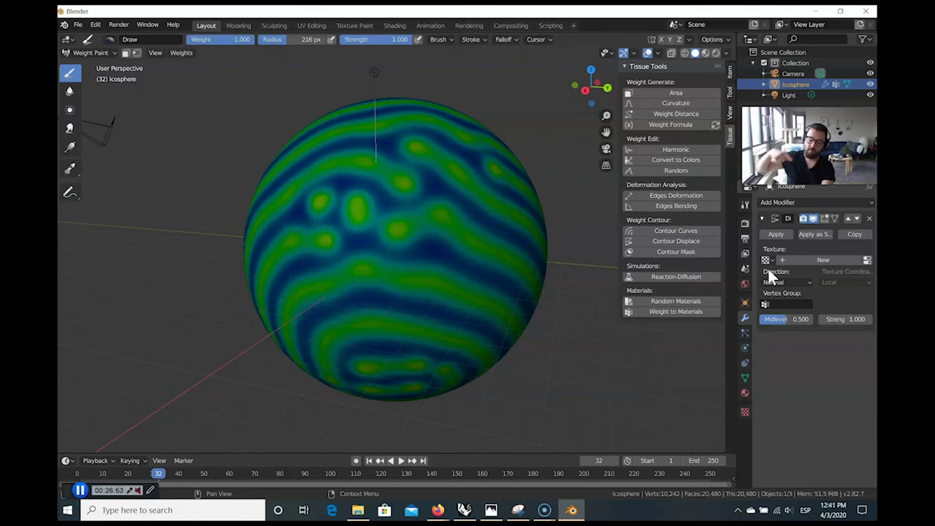
# Set the Displace modifier's vertex group to A and inspect the displacement on the sphere.
pyautogui.click(793, 304)
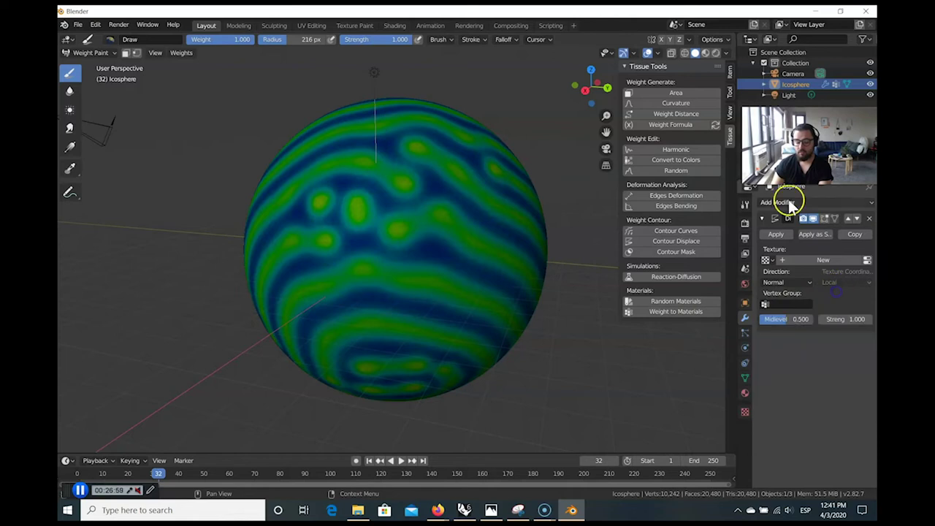
pyautogui.click(786, 305)
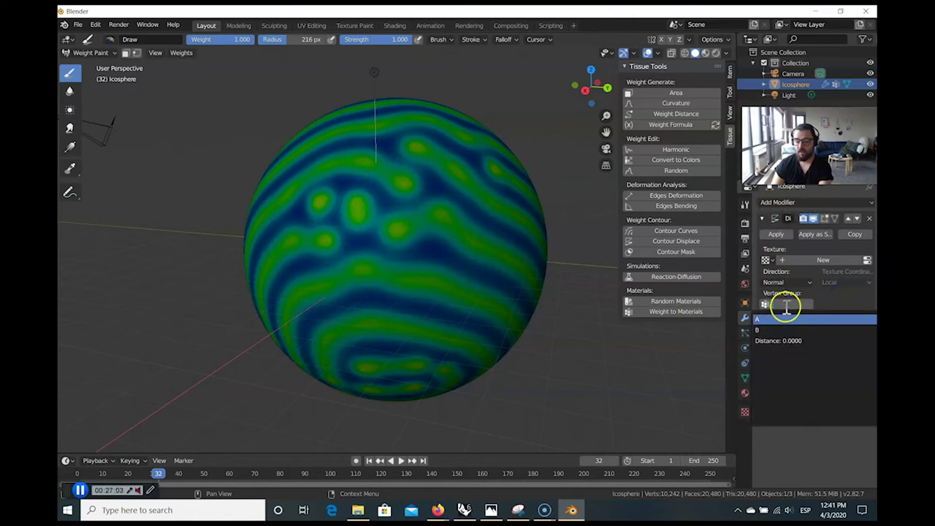
pyautogui.click(778, 319)
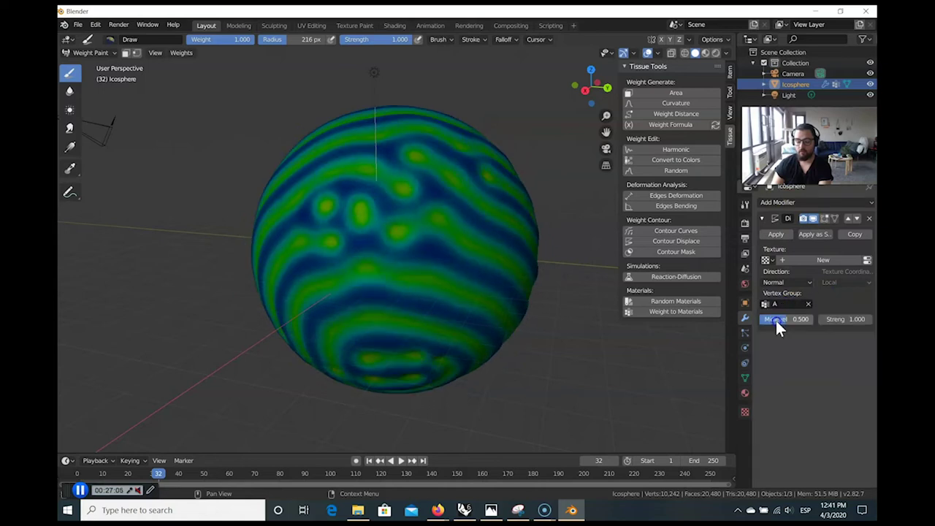
pyautogui.moveTo(457, 336); pyautogui.dragTo(486, 344, button='middle')
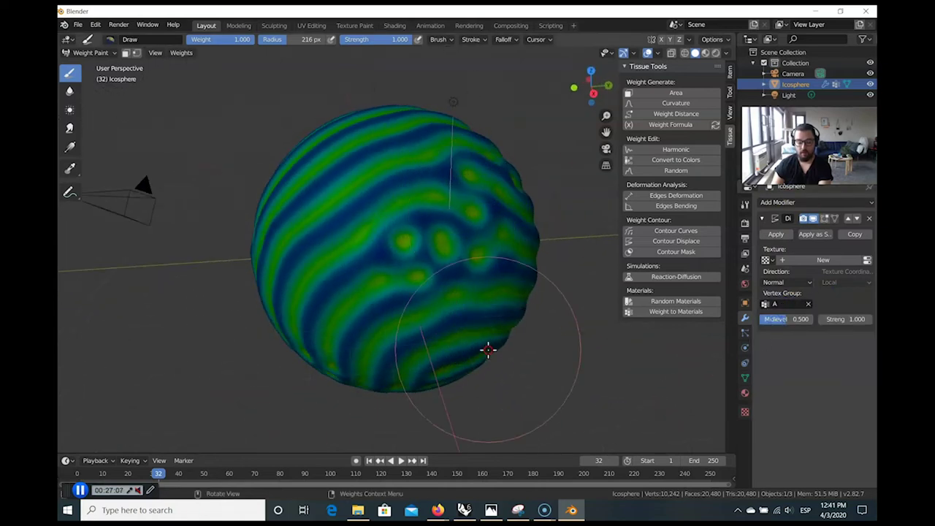
pyautogui.scroll(5, 503, 209)
pyautogui.moveTo(504, 209); pyautogui.dragTo(475, 307, button='middle')
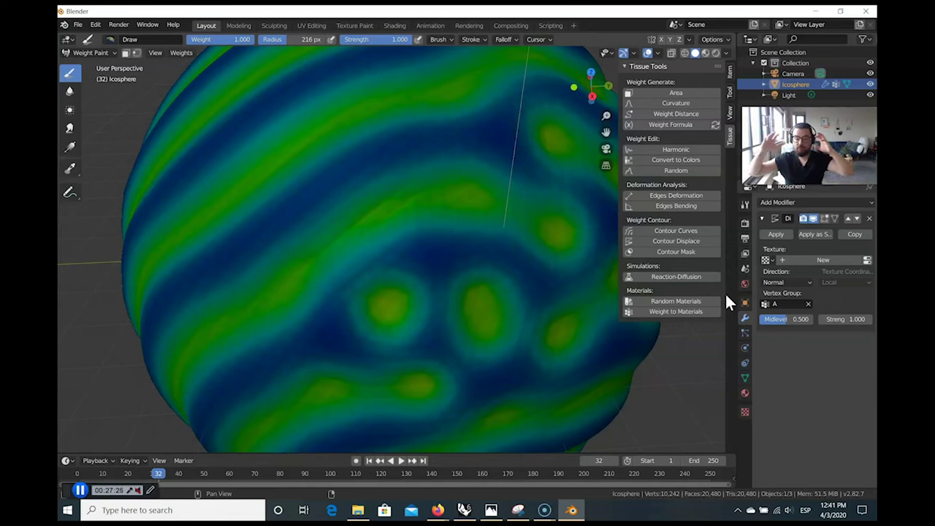
# Set the Displace modifier's vertex group to B and inspect the displaced pattern around the sphere.
pyautogui.click(787, 304)
pyautogui.click(782, 329)
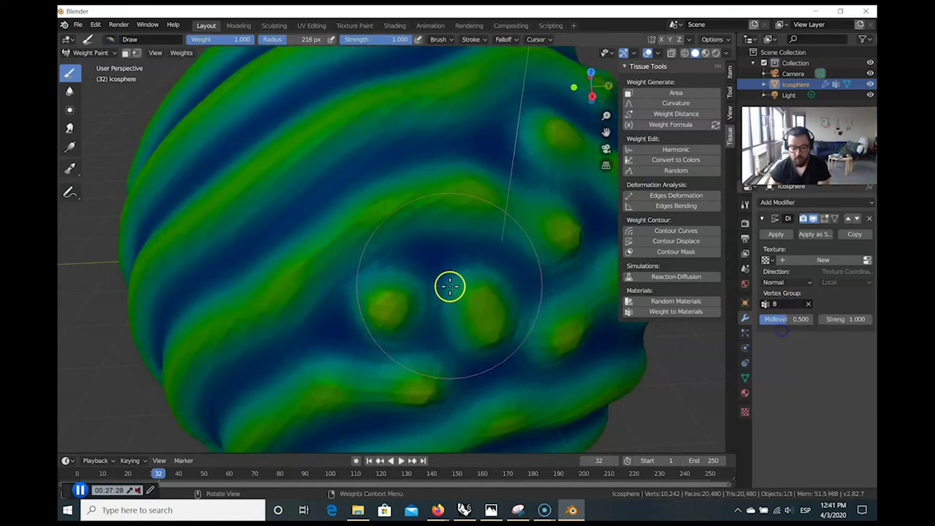
pyautogui.scroll(-4, 449, 282)
pyautogui.moveTo(409, 305)
pyautogui.mouseDown(button='middle')
pyautogui.moveTo(488, 280)
pyautogui.moveTo(397, 299)
pyautogui.moveTo(390, 315)
pyautogui.moveTo(362, 318)
pyautogui.mouseUp(button='middle')
pyautogui.scroll(4, 487, 279)
pyautogui.scroll(-4, 397, 299)
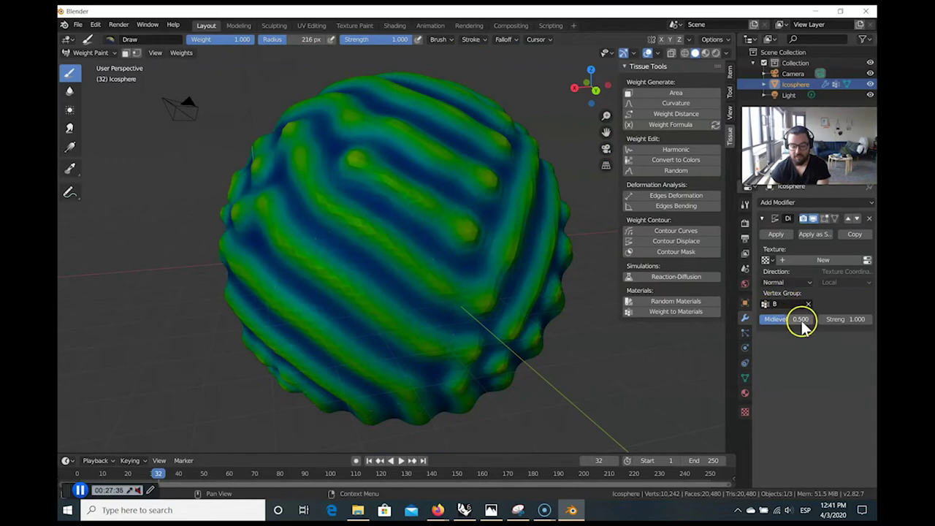
# Set the Displace modifier's midlevel to 0.626 and its strength to 2.000.
pyautogui.moveTo(776, 318)
pyautogui.mouseDown()
pyautogui.moveTo(745, 319)
pyautogui.moveTo(784, 324)
pyautogui.mouseUp()
pyautogui.moveTo(850, 319); pyautogui.dragTo(854, 319)
pyautogui.moveTo(796, 320); pyautogui.dragTo(802, 323)
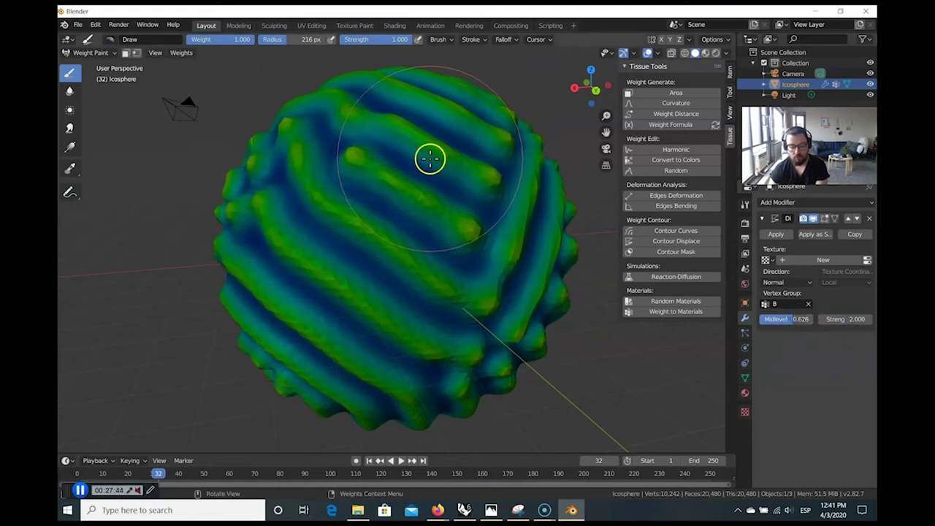
pyautogui.click(157, 52)
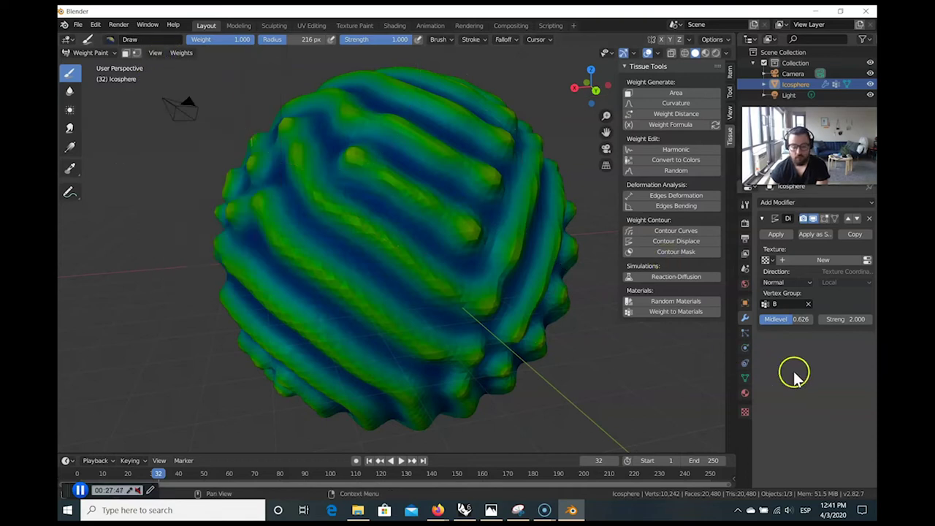
pyautogui.moveTo(409, 307)
pyautogui.mouseDown(button='middle')
pyautogui.moveTo(346, 329)
pyautogui.moveTo(417, 329)
pyautogui.moveTo(409, 324)
pyautogui.mouseUp(button='middle')
# Return the timeline to frame 1 and reset the Icosphere's reaction-diffusion weights.
pyautogui.click(370, 460)
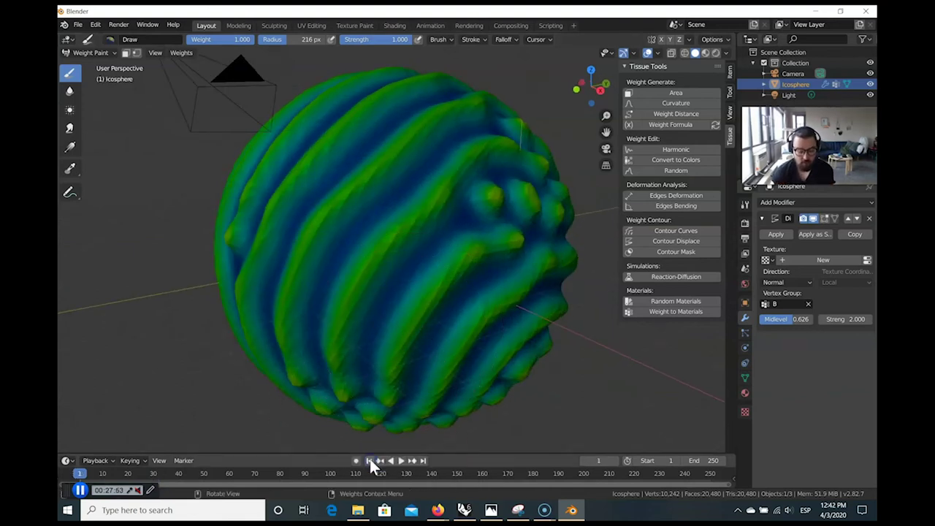
pyautogui.click(744, 378)
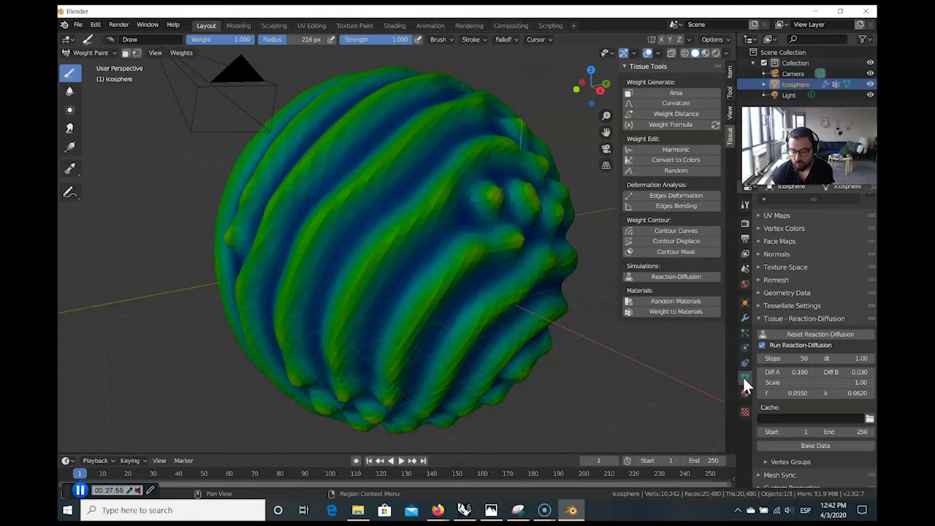
pyautogui.click(812, 334)
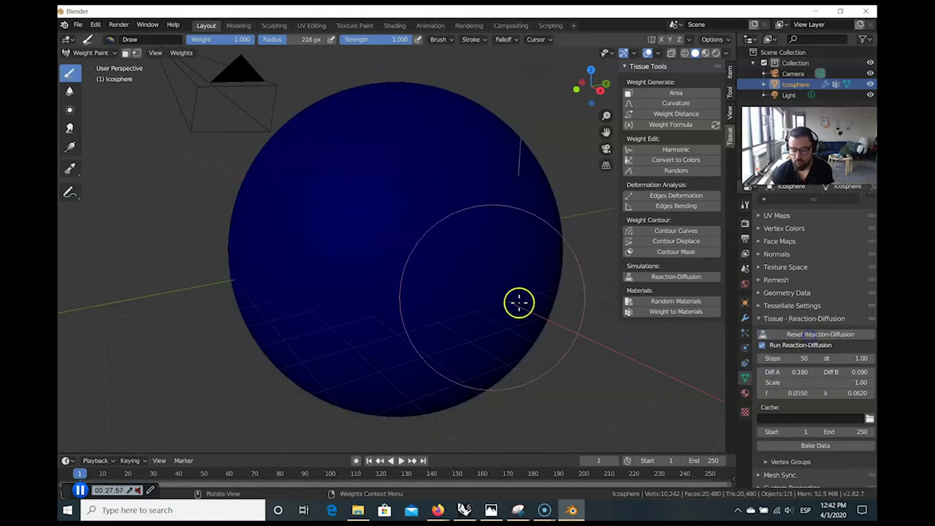
# Paint two large round full-weight spots as eyes on the upper part of the sphere.
pyautogui.click(375, 239)
pyautogui.moveTo(375, 239)
pyautogui.mouseDown(button='middle')
pyautogui.moveTo(146, 328)
pyautogui.moveTo(334, 306)
pyautogui.mouseUp(button='middle')
pyautogui.click(336, 255)
pyautogui.moveTo(447, 299)
pyautogui.mouseDown(button='middle')
pyautogui.moveTo(416, 293)
pyautogui.moveTo(414, 303)
pyautogui.mouseUp(button='middle')
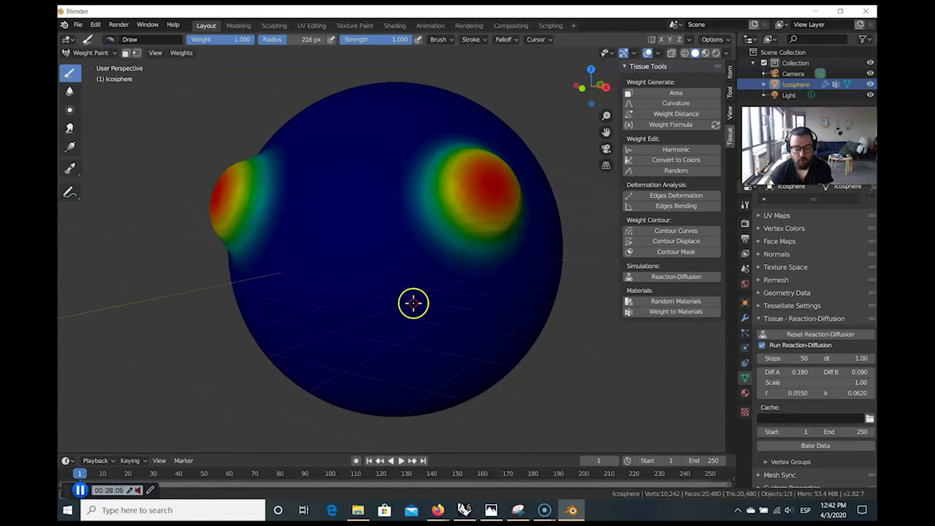
# Reduce the brush radius to 56 px and paint a curved smile stroke beneath the two round spots.
pyautogui.moveTo(307, 40); pyautogui.dragTo(252, 40)
pyautogui.moveTo(247, 290)
pyautogui.mouseDown()
pyautogui.moveTo(291, 333)
pyautogui.moveTo(350, 358)
pyautogui.moveTo(421, 328)
pyautogui.moveTo(444, 296)
pyautogui.mouseUp()
pyautogui.moveTo(383, 242); pyautogui.dragTo(409, 252, button='middle')
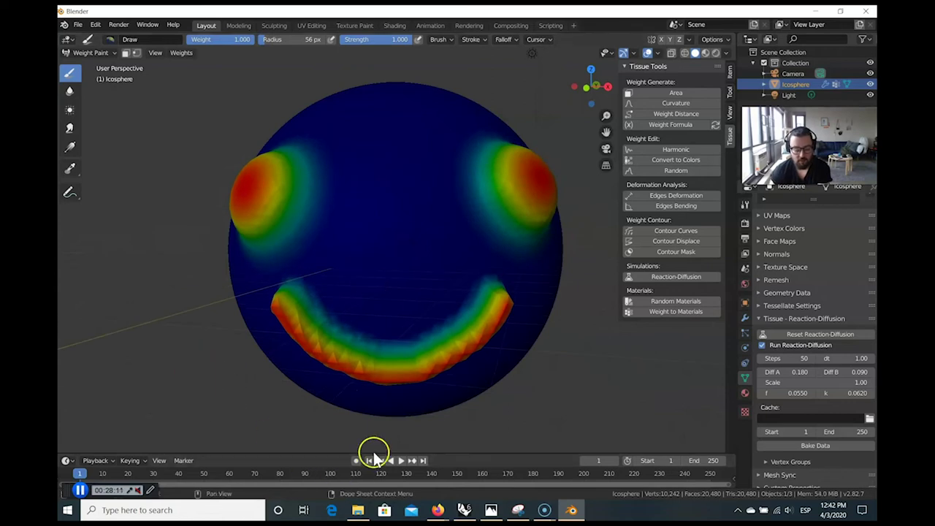
# Play the reaction-diffusion animation from the painted weights and quantize the active group's vertex weights in 4 steps.
pyautogui.click(402, 461)
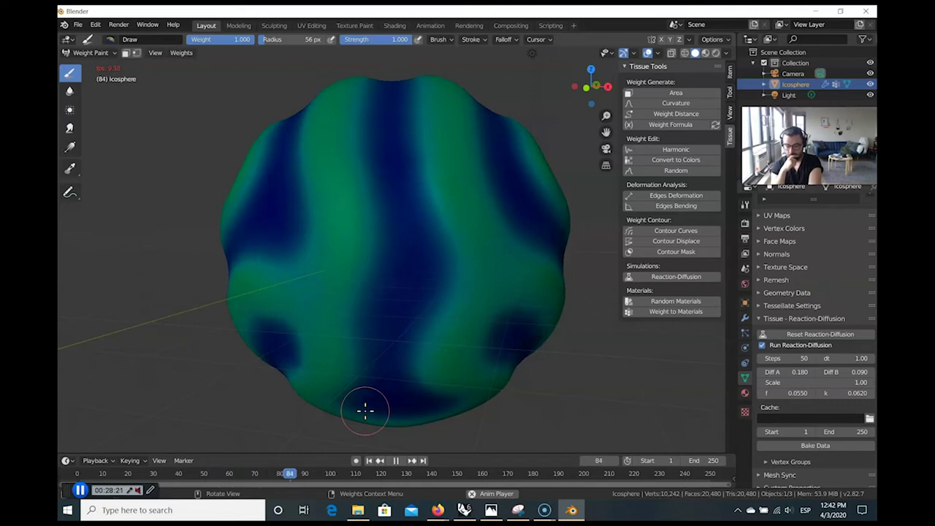
pyautogui.moveTo(411, 248); pyautogui.dragTo(490, 278, button='middle')
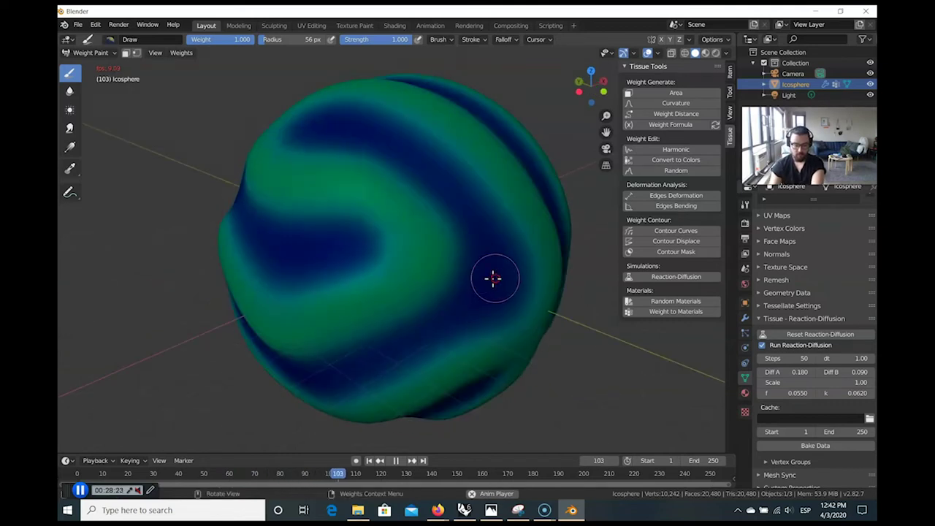
pyautogui.click(182, 53)
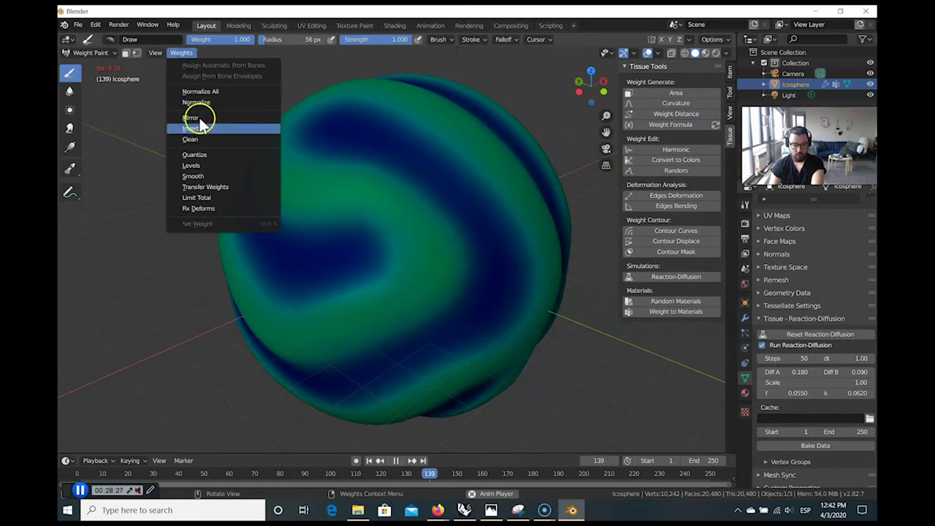
pyautogui.click(192, 155)
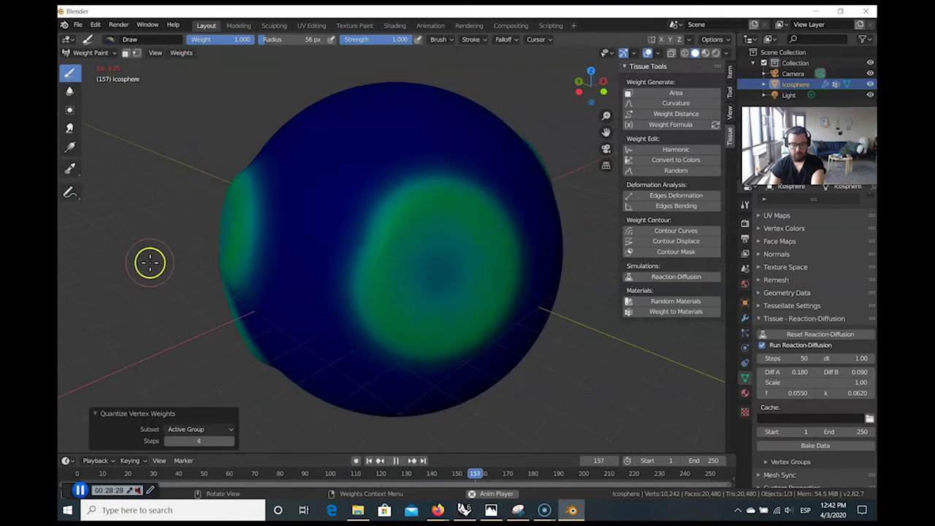
# Examine the evolving displaced reaction-diffusion pattern from all sides of the sphere while the animation plays.
pyautogui.moveTo(146, 297); pyautogui.dragTo(281, 309, button='middle')
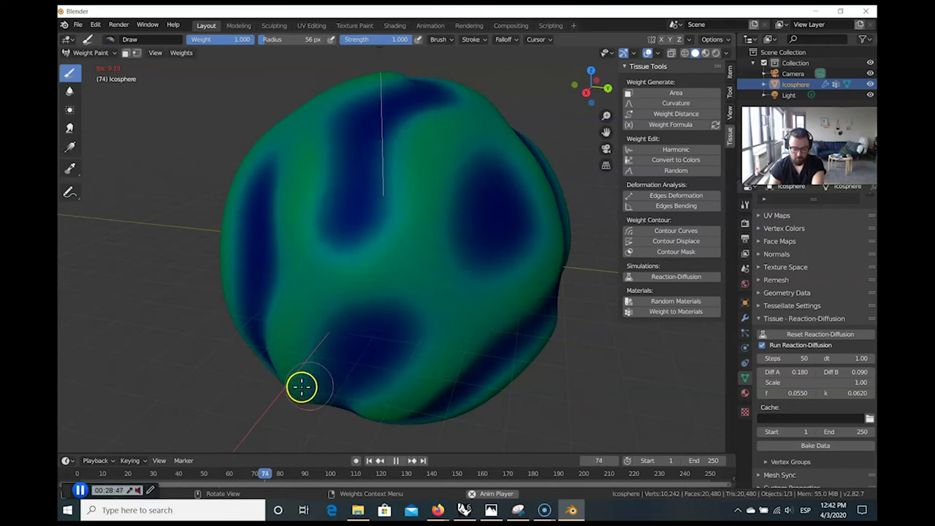
pyautogui.moveTo(520, 365); pyautogui.dragTo(501, 355, button='middle')
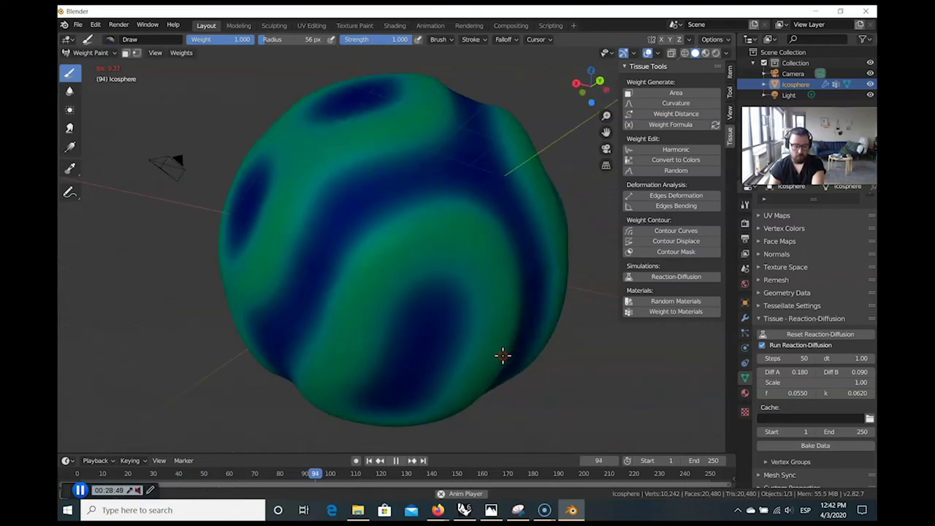
pyautogui.moveTo(568, 351); pyautogui.dragTo(383, 326, button='middle')
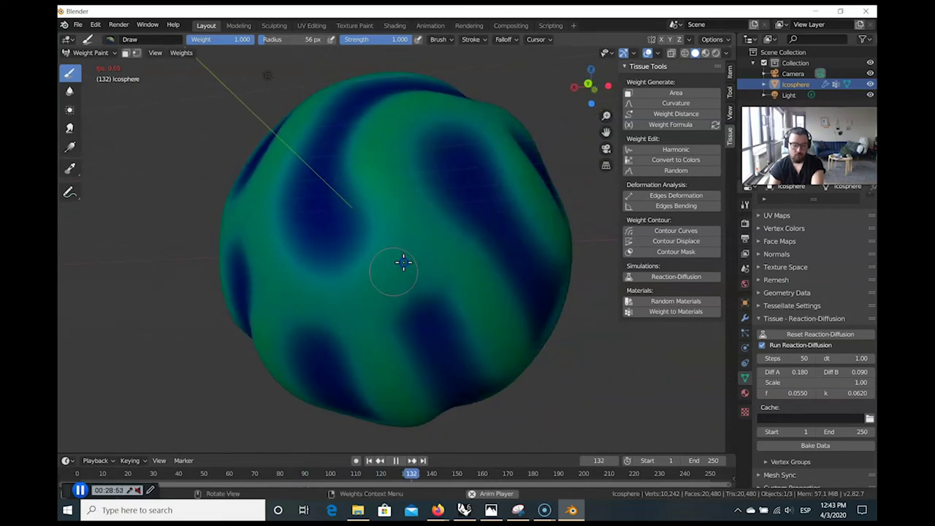
pyautogui.moveTo(426, 246); pyautogui.dragTo(401, 307, button='middle')
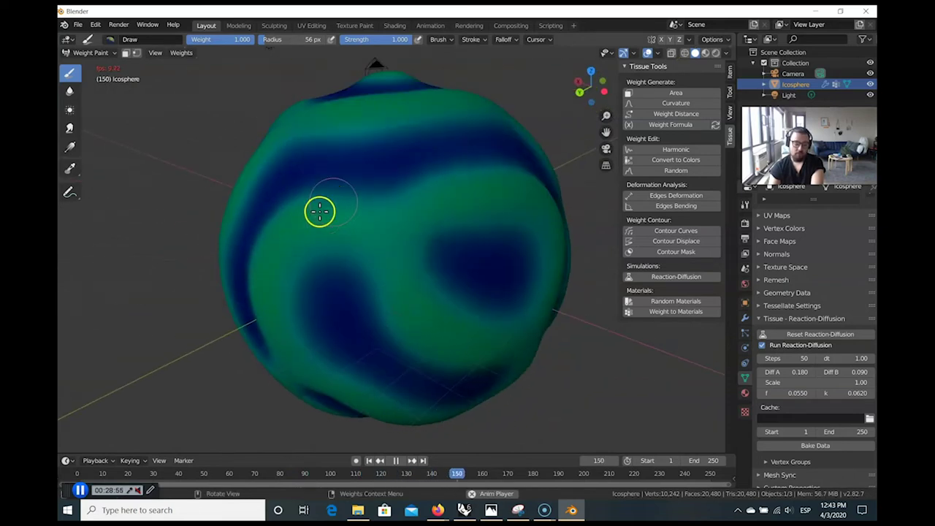
pyautogui.moveTo(493, 251); pyautogui.dragTo(441, 307, button='middle')
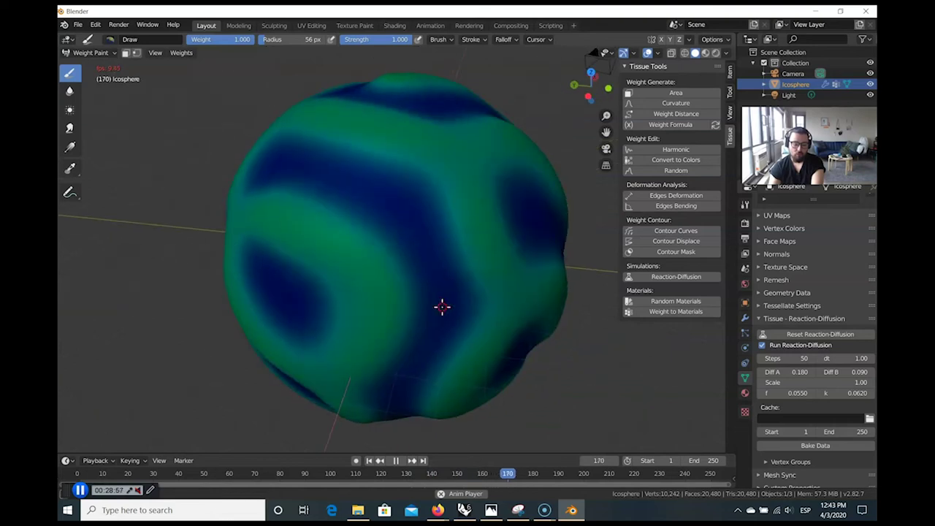
pyautogui.moveTo(555, 367); pyautogui.dragTo(508, 315, button='middle')
pyautogui.moveTo(587, 373); pyautogui.dragTo(528, 386, button='middle')
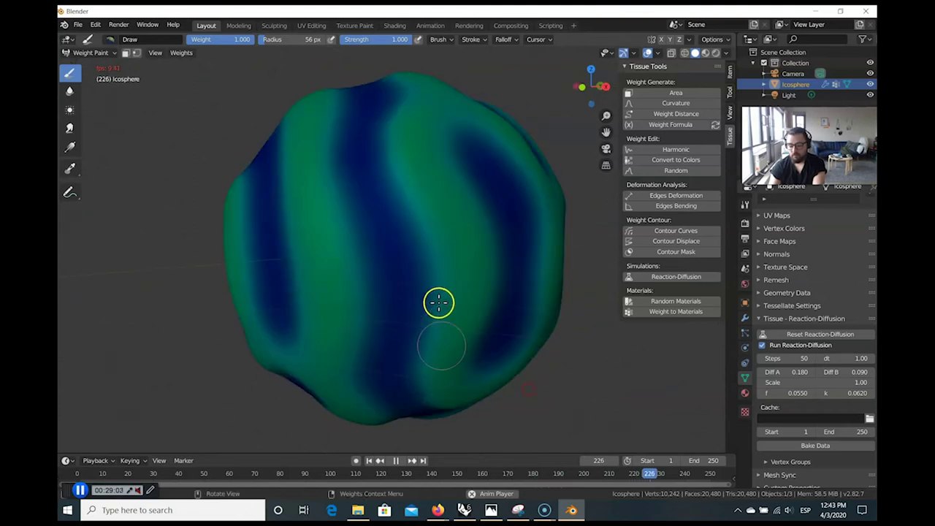
pyautogui.moveTo(328, 146); pyautogui.dragTo(407, 217, button='middle')
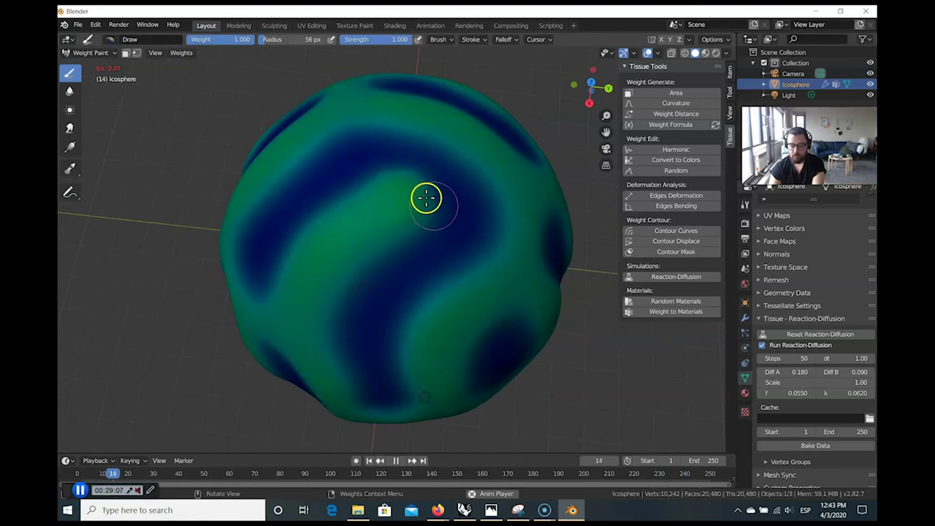
pyautogui.moveTo(568, 286); pyautogui.dragTo(357, 235, button='middle')
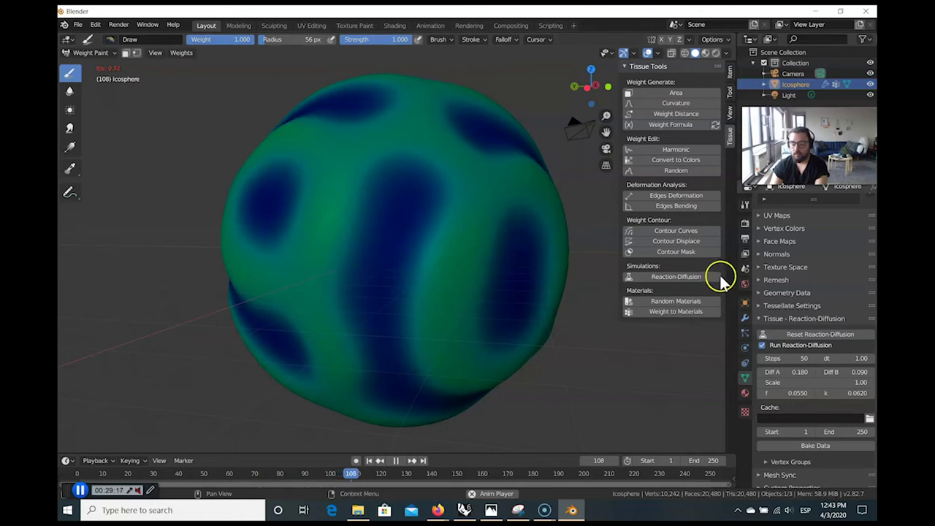
# Raise the Displace modifier's strength to 4.700 and stop the animation playback.
pyautogui.click(745, 334)
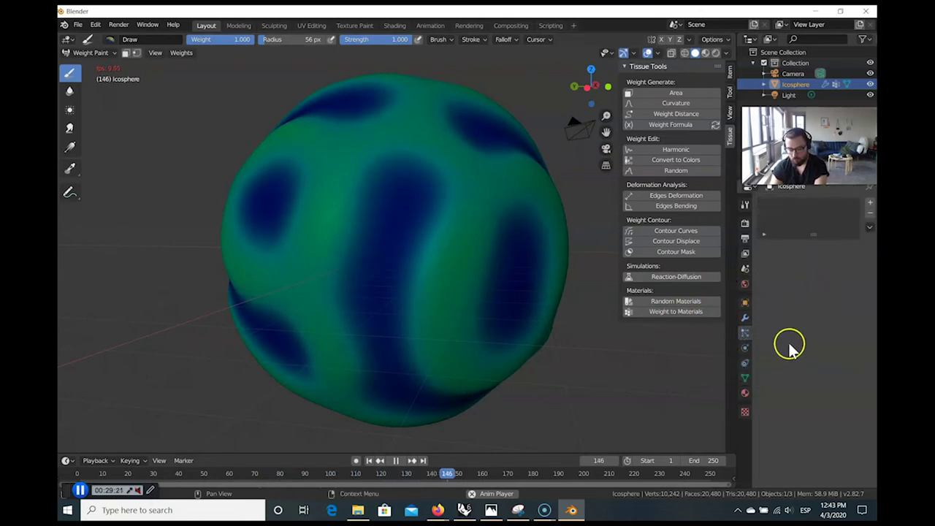
pyautogui.click(746, 317)
pyautogui.moveTo(835, 319); pyautogui.dragTo(855, 319)
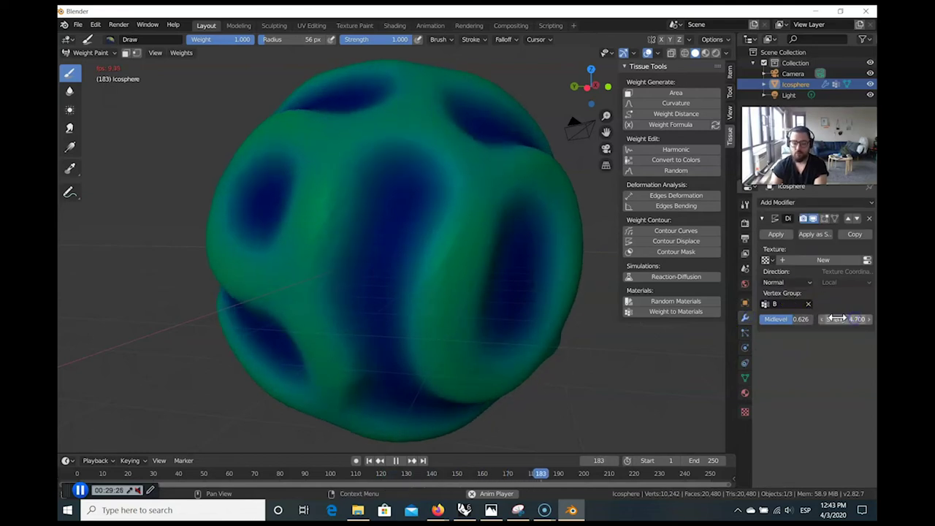
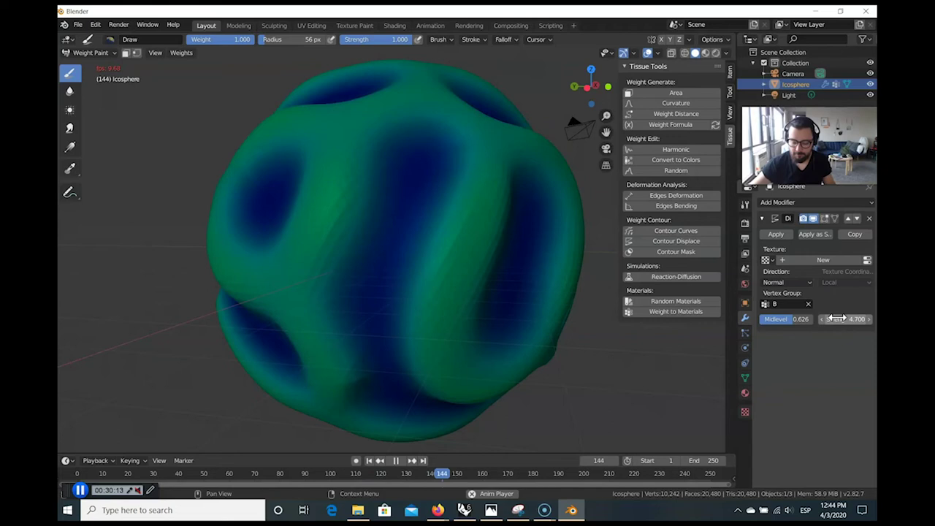
pyautogui.click(396, 462)
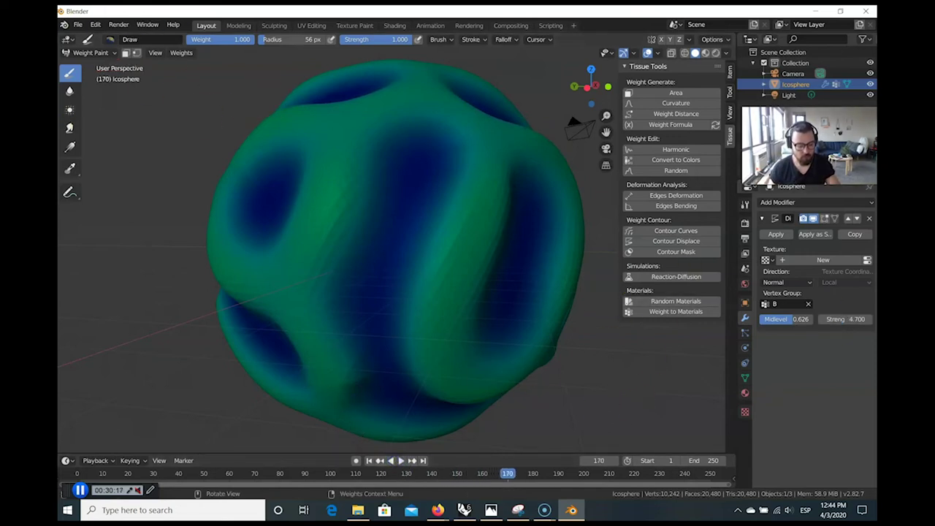
# Switch the icosphere from Weight Paint to Object Mode and apply Shade Smooth to it.
pyautogui.click(92, 53)
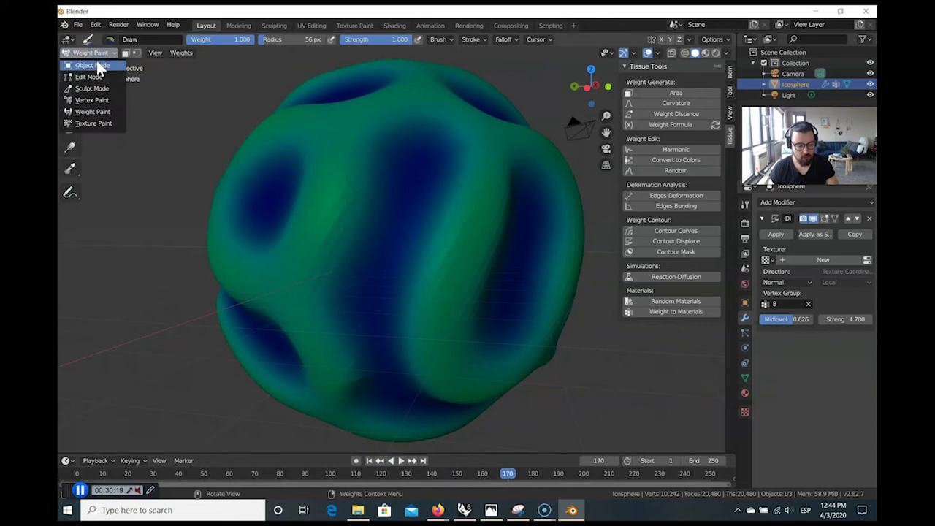
pyautogui.click(93, 65)
pyautogui.moveTo(387, 270); pyautogui.dragTo(447, 283, button='middle')
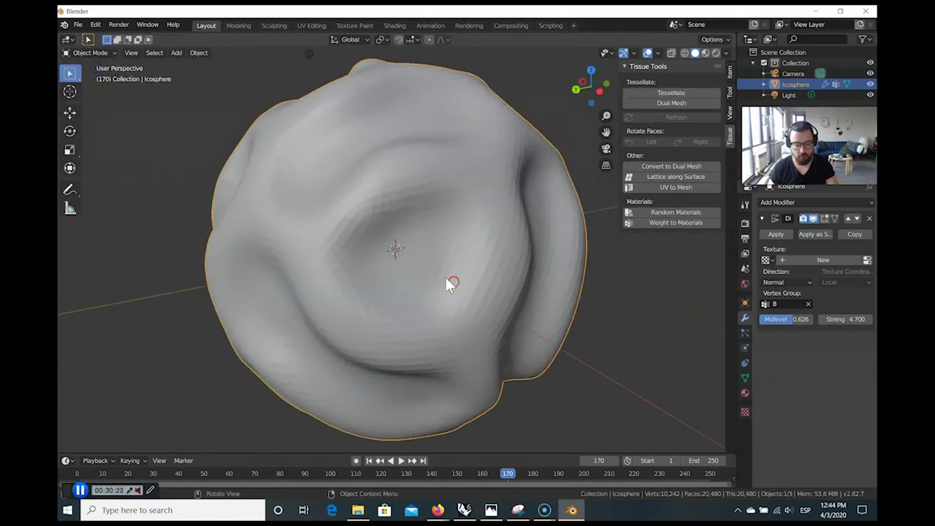
pyautogui.click(177, 54)
pyautogui.moveTo(198, 54)
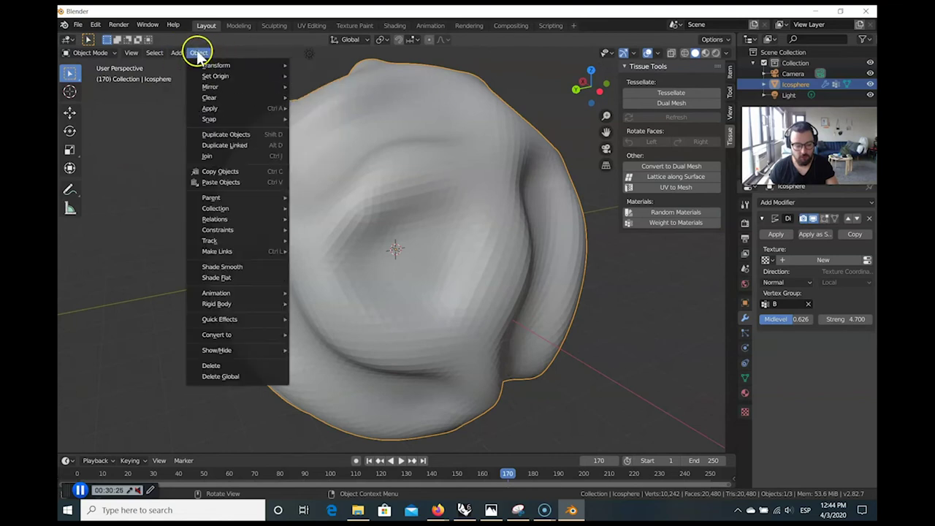
pyautogui.click(222, 266)
pyautogui.moveTo(279, 211)
pyautogui.mouseDown(button='middle')
pyautogui.moveTo(428, 202)
pyautogui.moveTo(356, 212)
pyautogui.moveTo(260, 189)
pyautogui.moveTo(253, 200)
pyautogui.moveTo(313, 217)
pyautogui.moveTo(363, 213)
pyautogui.mouseUp(button='middle')
pyautogui.scroll(-1, 273, 209)
pyautogui.scroll(3, 273, 212)
pyautogui.scroll(-3, 273, 212)
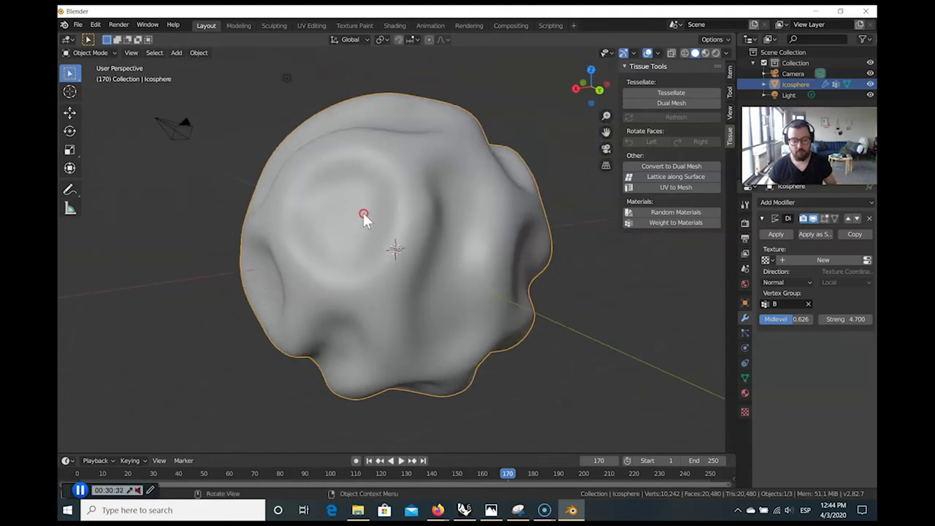
# Turn on the wireframe overlay and examine the mesh triangles across the displaced sphere.
pyautogui.click(658, 52)
pyautogui.click(593, 232)
pyautogui.moveTo(519, 223); pyautogui.dragTo(426, 229, button='middle')
pyautogui.scroll(4, 432, 217)
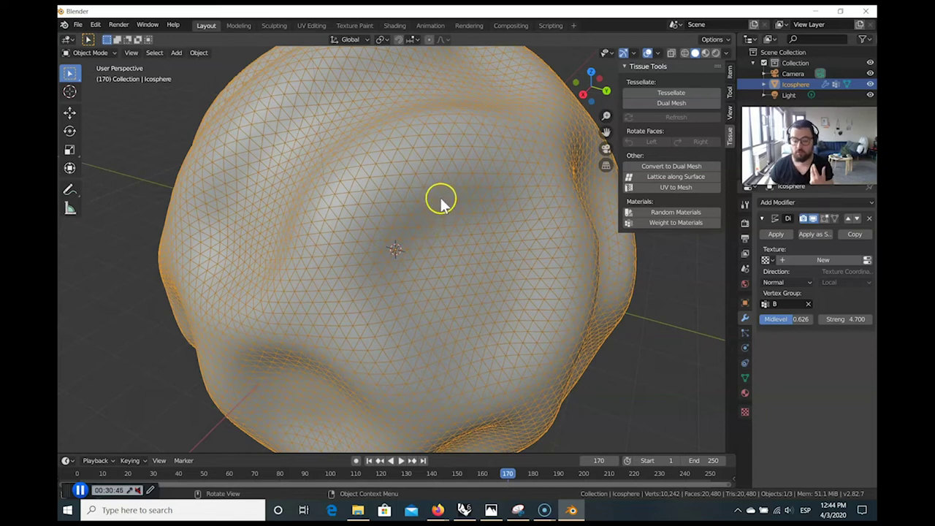
pyautogui.scroll(-6, 439, 197)
pyautogui.moveTo(441, 202)
pyautogui.mouseDown(button='middle')
pyautogui.moveTo(510, 179)
pyautogui.moveTo(457, 208)
pyautogui.mouseUp(button='middle')
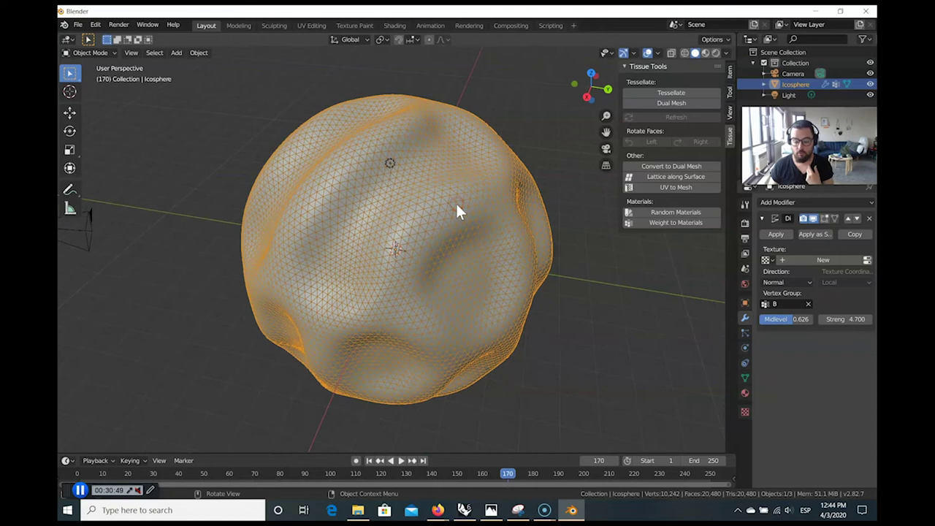
# Open the icosphere's object data properties and expand the Mesh Sync settings down to the export options.
pyautogui.click(744, 333)
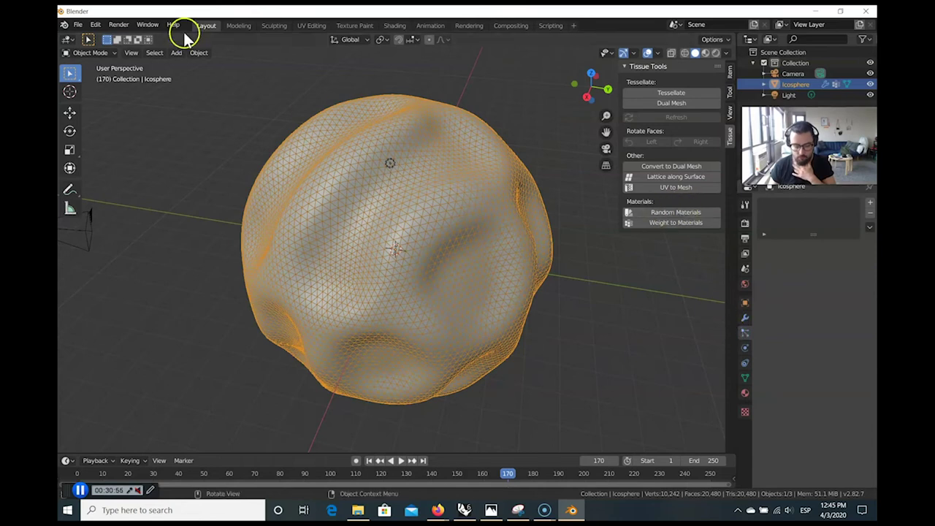
pyautogui.click(93, 52)
pyautogui.click(92, 65)
pyautogui.moveTo(243, 175); pyautogui.dragTo(686, 350, button='middle')
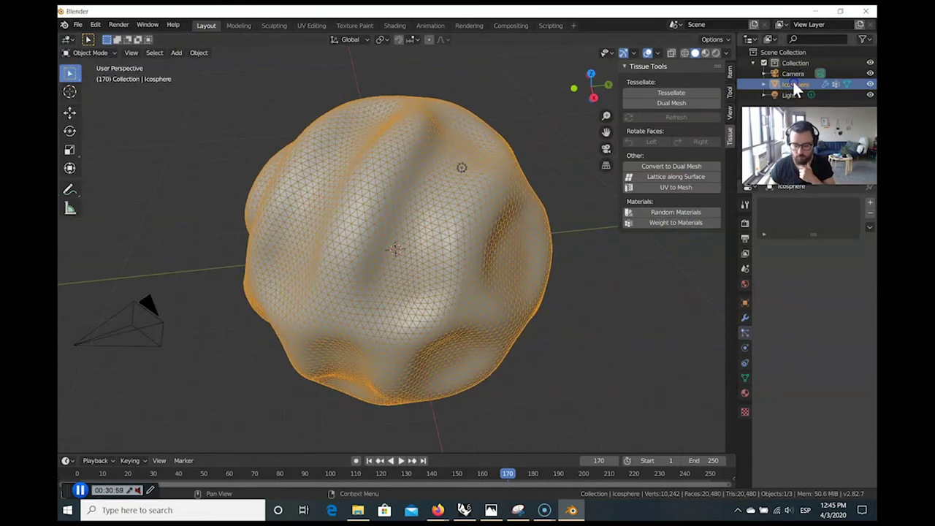
pyautogui.click(746, 378)
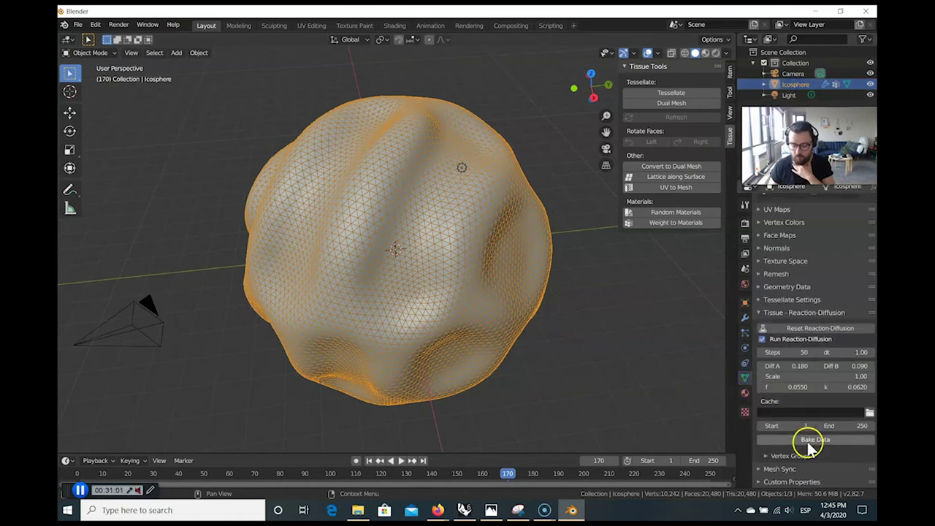
pyautogui.click(779, 469)
pyautogui.scroll(-3, 799, 434)
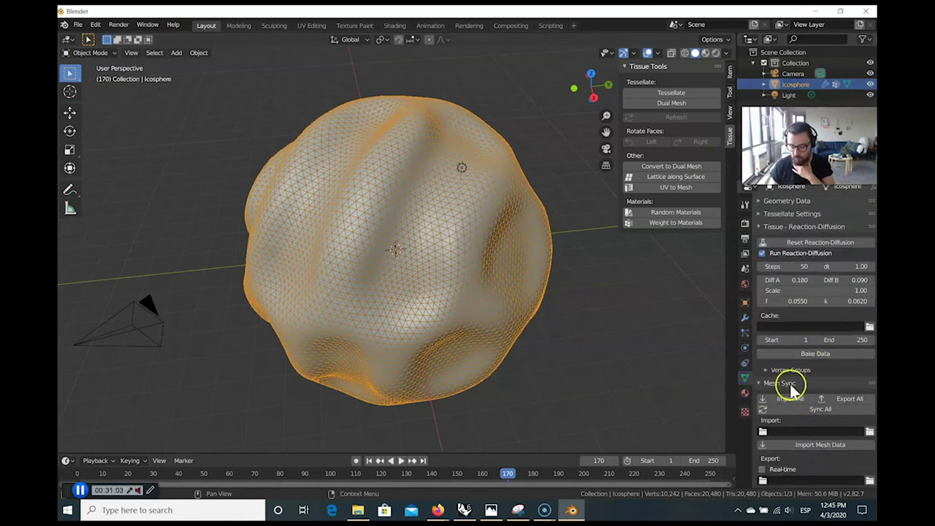
pyautogui.scroll(-2, 792, 393)
pyautogui.click(810, 359)
pyautogui.click(803, 442)
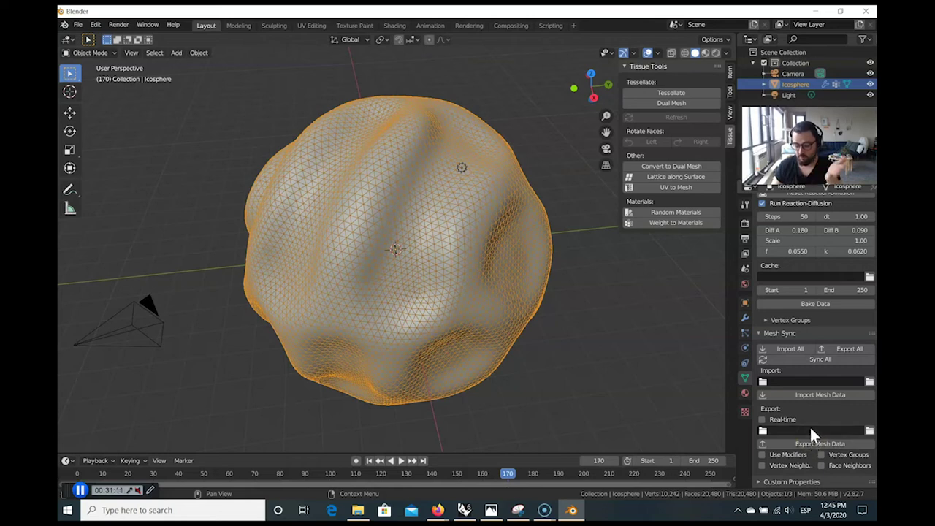
pyautogui.click(809, 422)
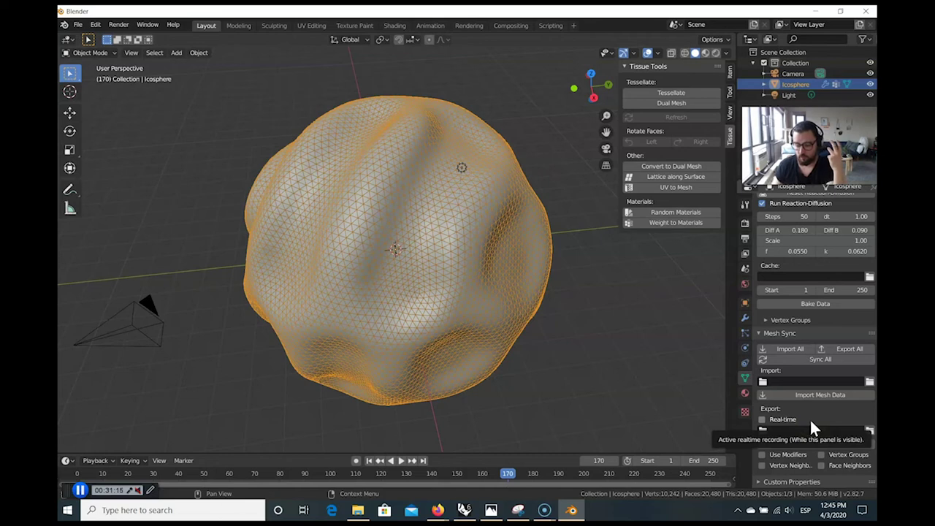
pyautogui.click(777, 429)
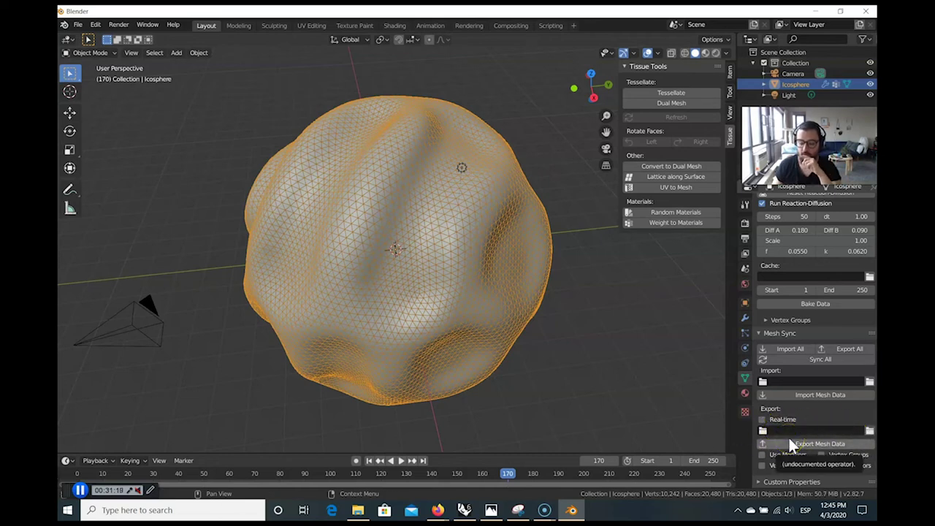
pyautogui.click(762, 423)
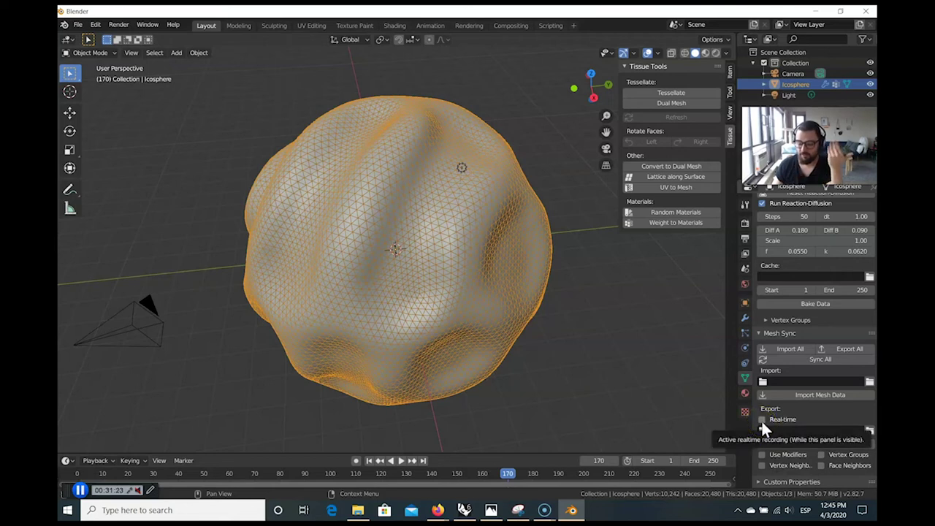
pyautogui.click(762, 423)
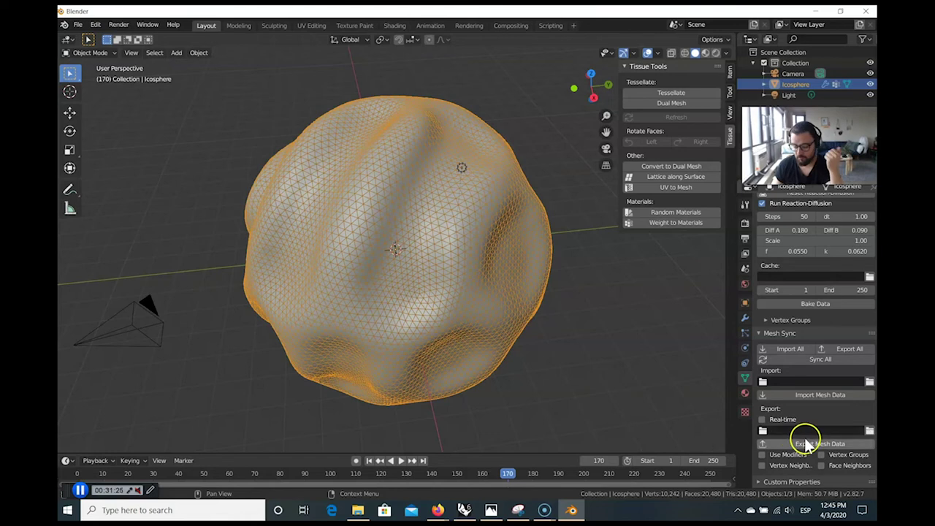
# Enable Use Modifiers, Vertex Groups, Vertex Neighbors and Face Neighbors for the Mesh Sync export.
pyautogui.click(762, 454)
pyautogui.click(821, 454)
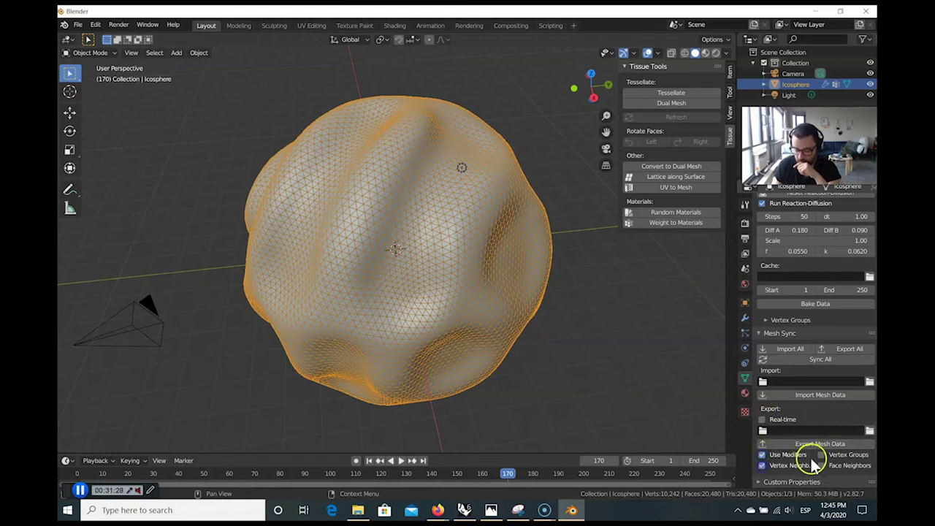
pyautogui.click(821, 465)
pyautogui.click(780, 464)
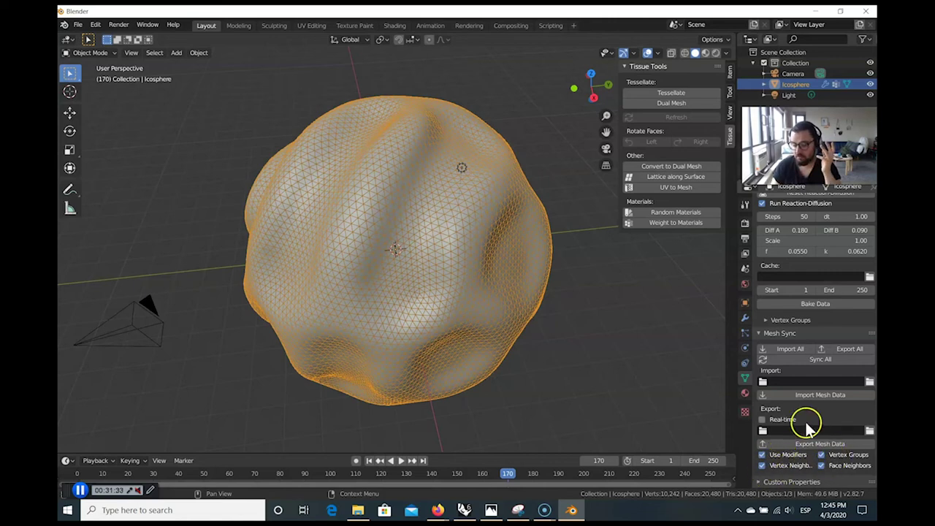
# Browse for the Mesh Sync export location in the Desktop's tissue folder and review the text files stored there.
pyautogui.click(870, 431)
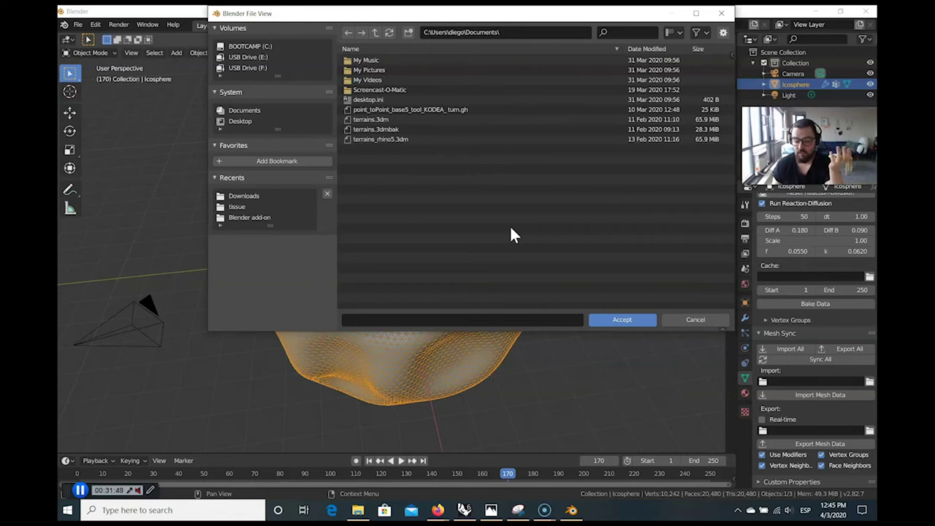
pyautogui.click(245, 120)
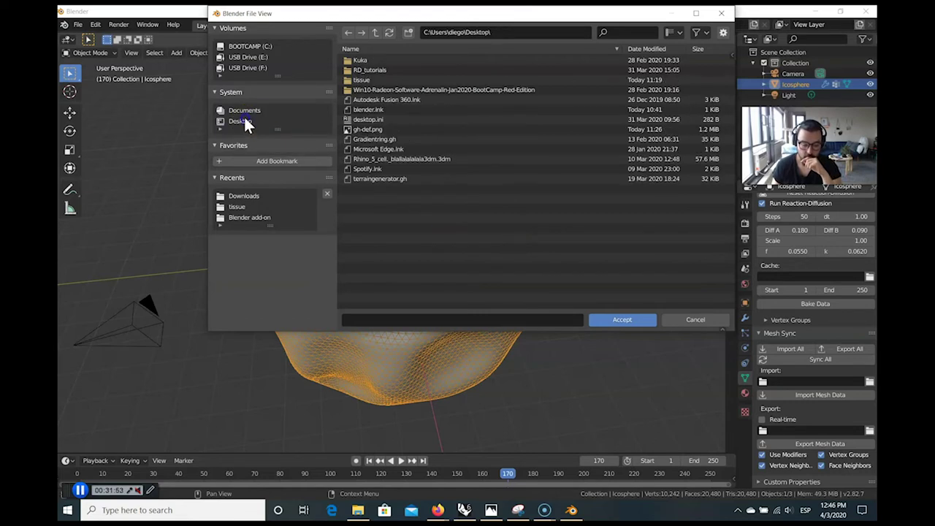
pyautogui.doubleClick(367, 80)
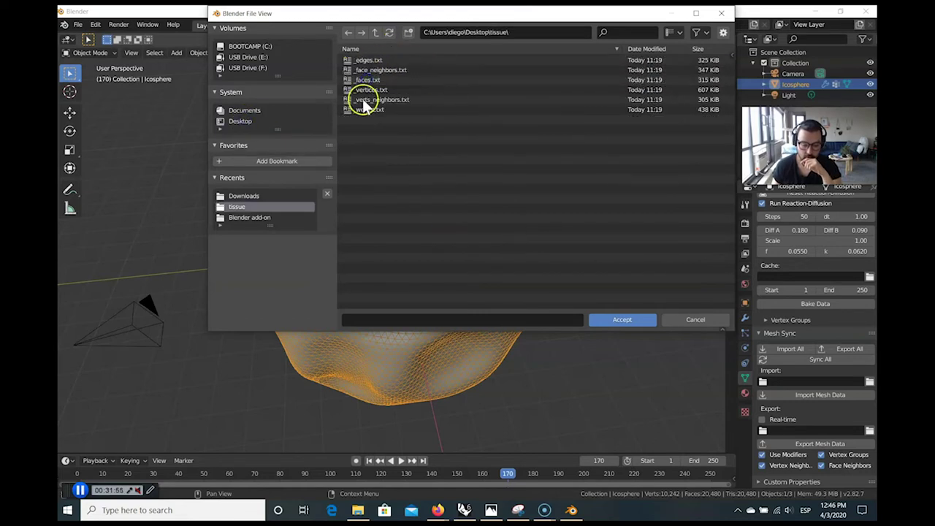
pyautogui.click(369, 110)
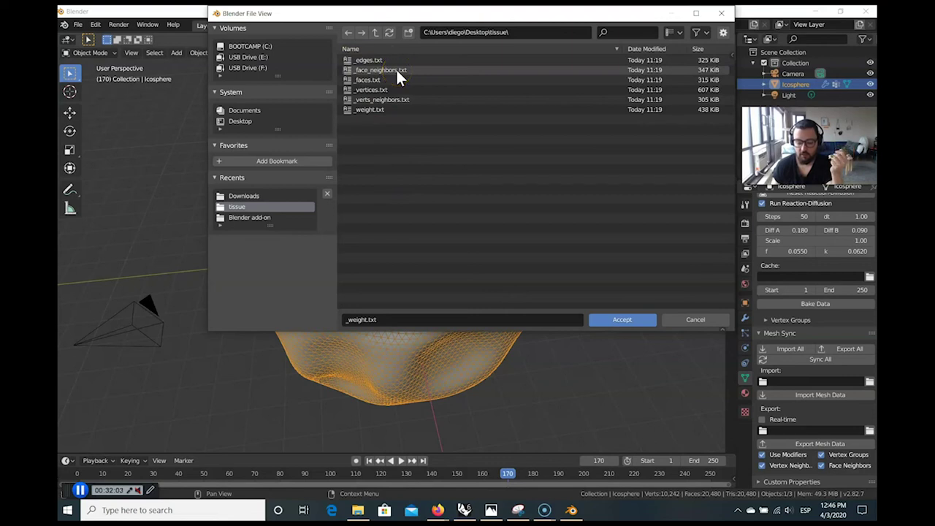
pyautogui.click(399, 70)
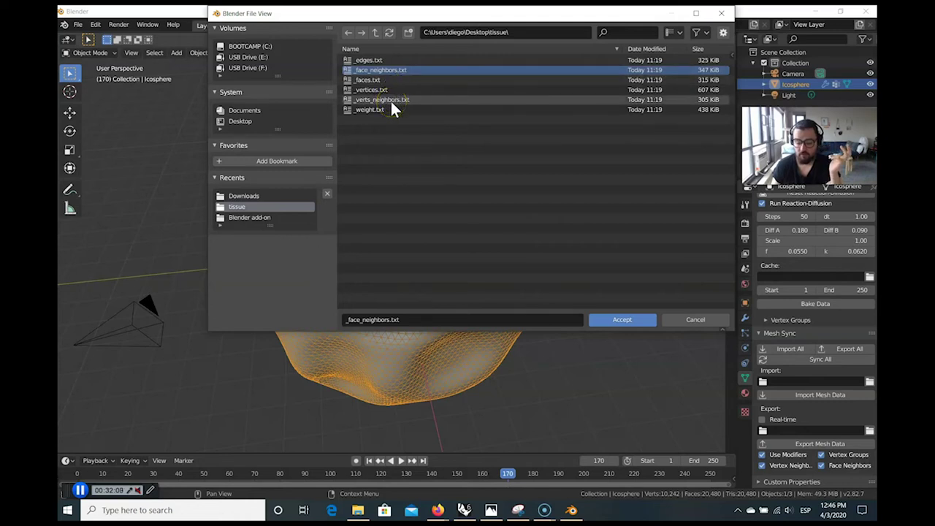
pyautogui.click(528, 187)
pyautogui.click(517, 182)
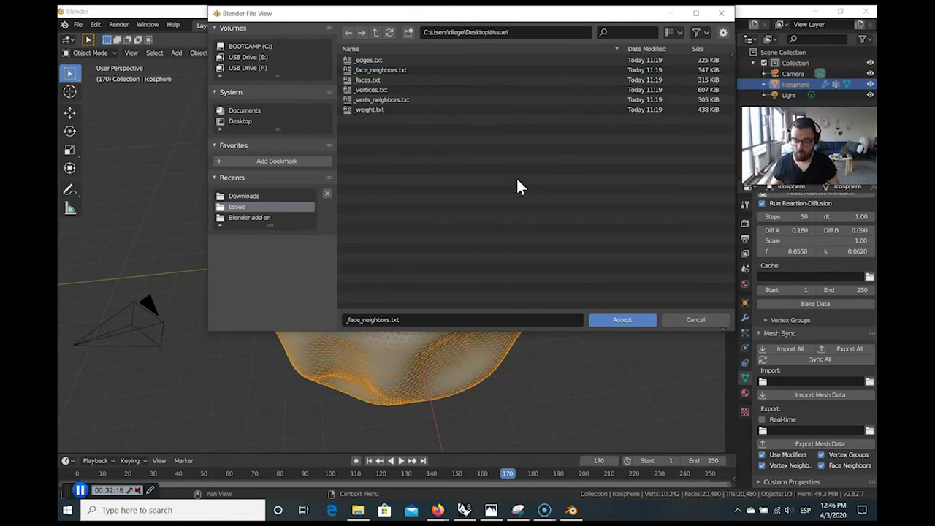
# Accept _weight.txt in the tissue folder as the export path and export the mesh data.
pyautogui.click(397, 109)
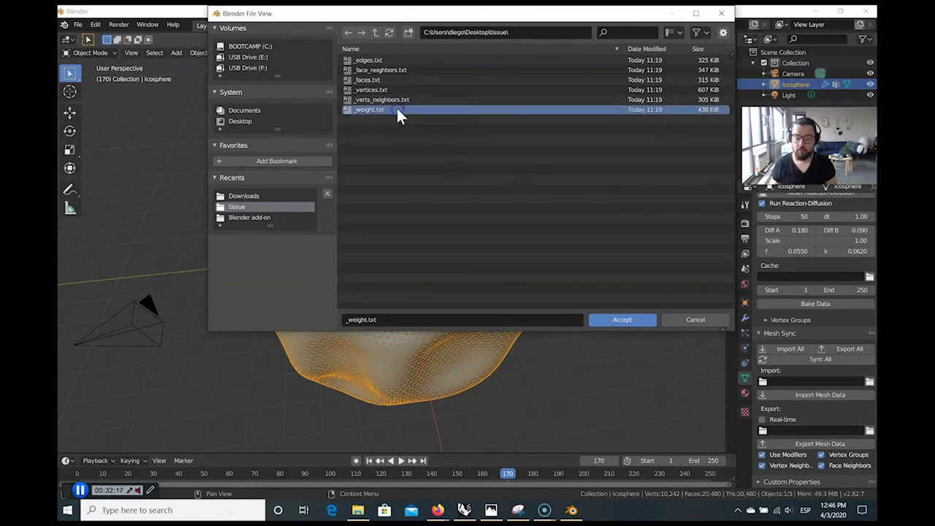
pyautogui.click(620, 240)
pyautogui.click(618, 323)
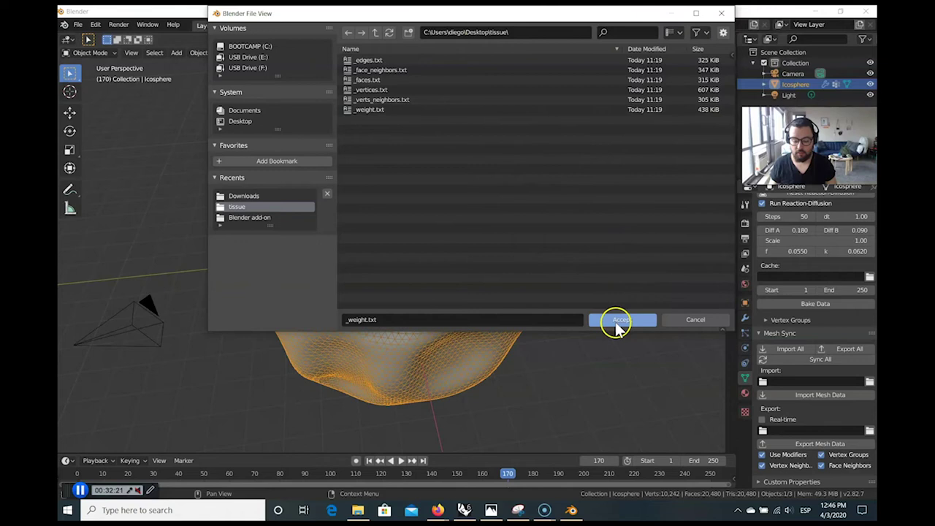
pyautogui.click(816, 444)
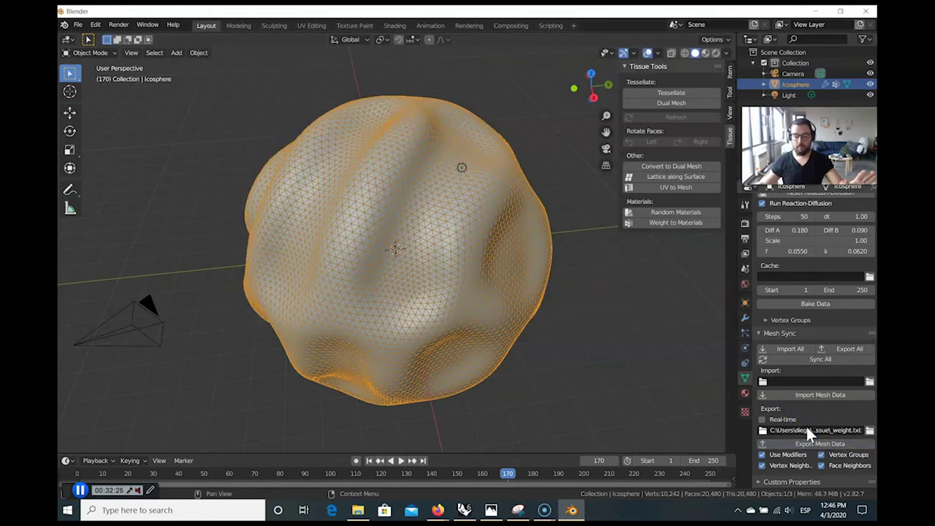
pyautogui.click(627, 349)
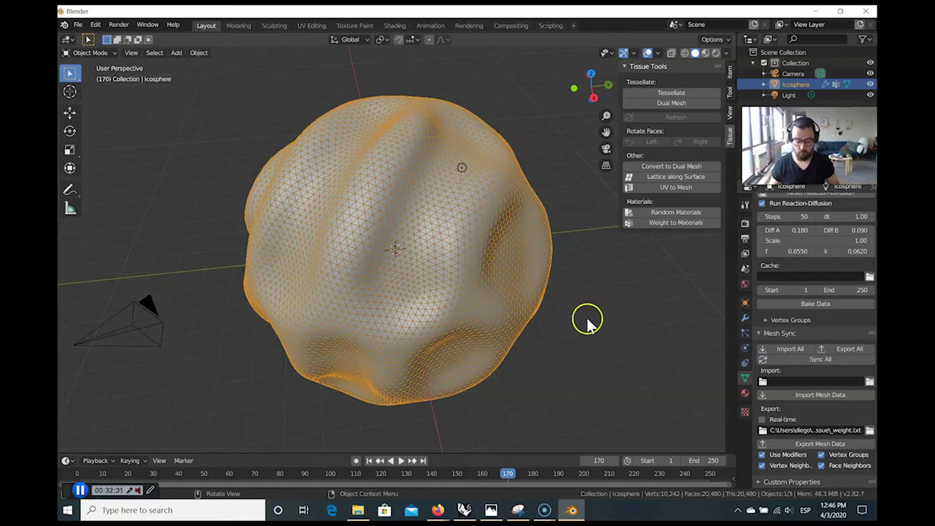
# Switch to Grasshopper in Rhino and place a MeshSync Import component on the canvas.
pyautogui.click(463, 510)
pyautogui.scroll(3, 292, 248)
pyautogui.moveTo(329, 278); pyautogui.dragTo(202, 226, button='right')
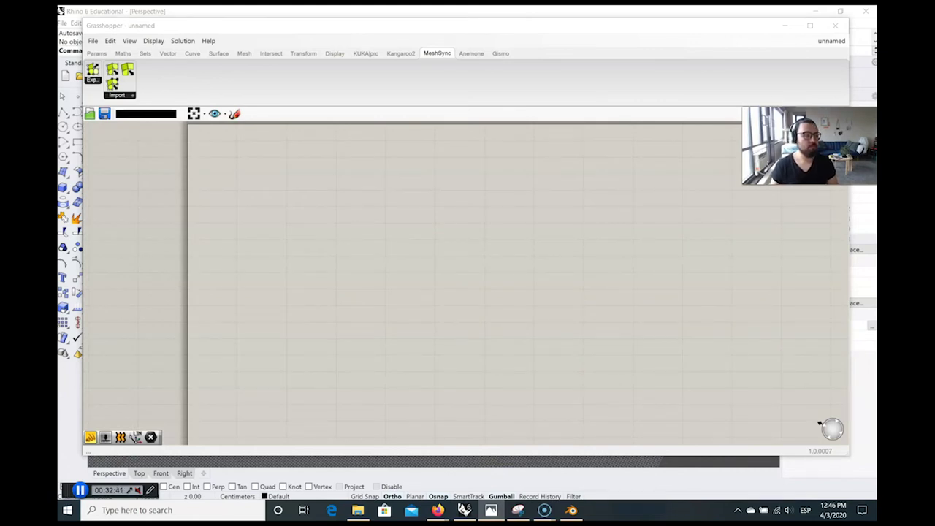
pyautogui.click(737, 289)
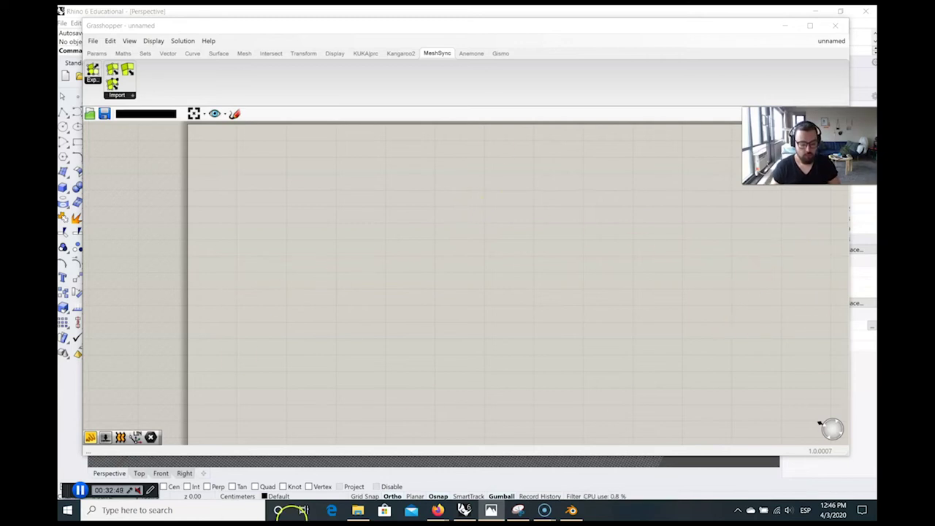
pyautogui.click(171, 139)
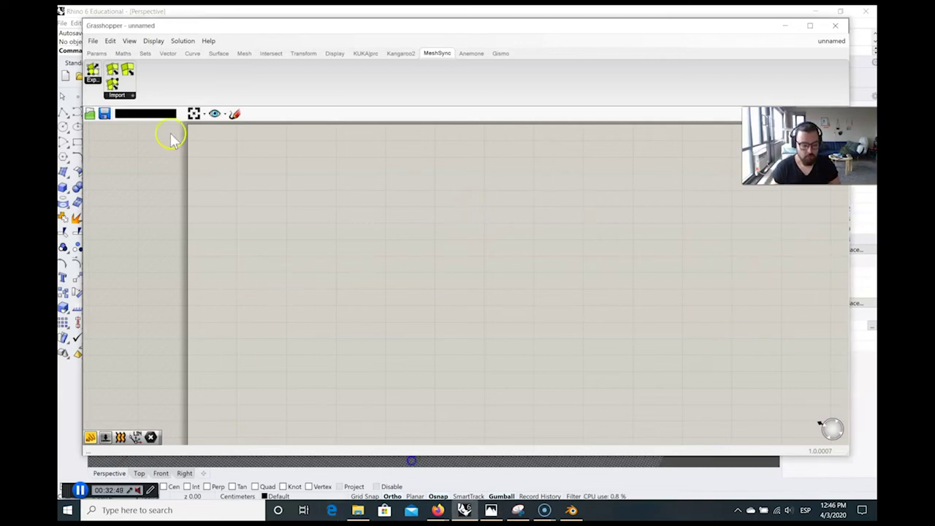
pyautogui.click(133, 96)
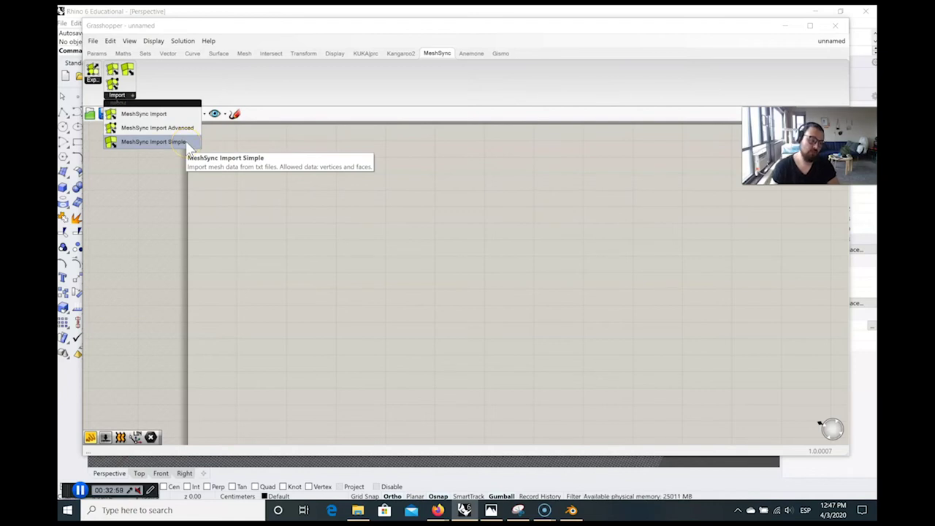
pyautogui.moveTo(188, 115); pyautogui.dragTo(334, 242)
pyautogui.moveTo(299, 247); pyautogui.dragTo(423, 255, button='right')
# Add a Boolean Toggle and connect it to the Import input of the MeshSync Import component.
pyautogui.doubleClick(324, 253)
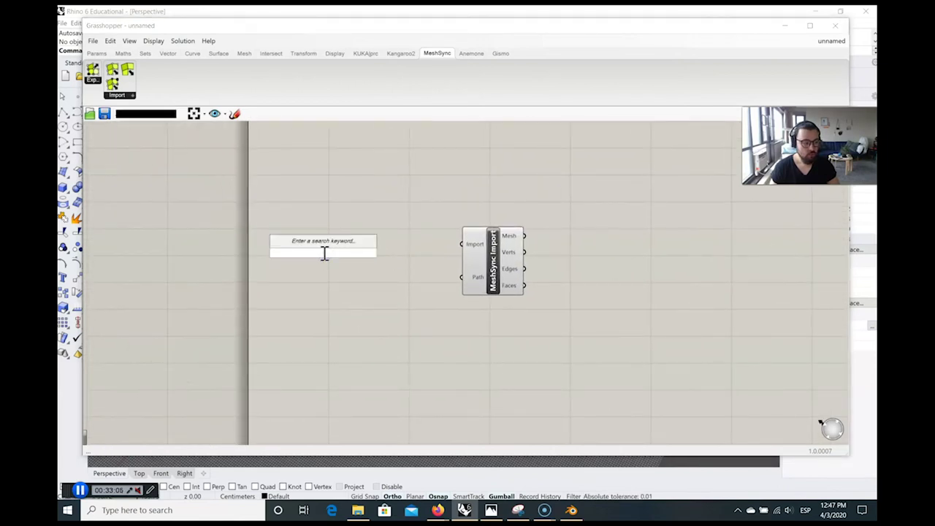
pyautogui.doubleClick(326, 232)
pyautogui.write('toggle')
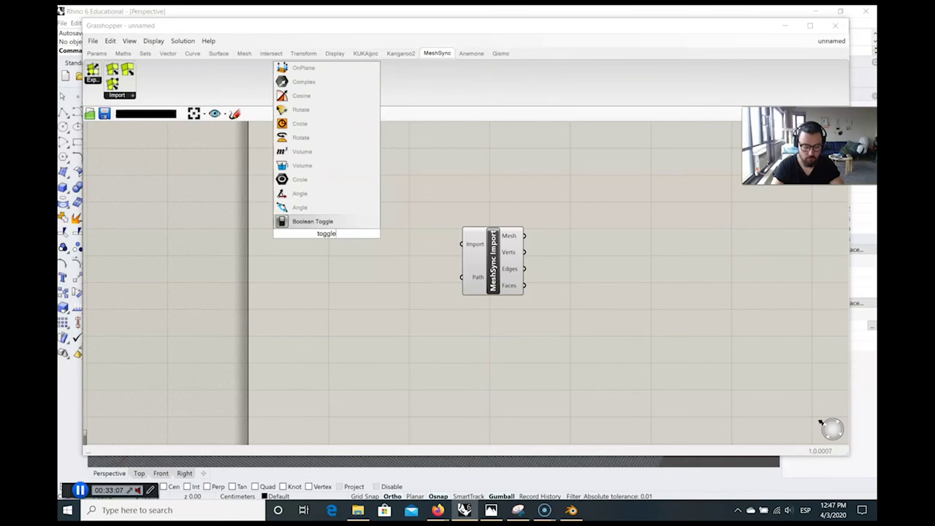
pyautogui.press('Return')
pyautogui.moveTo(356, 233); pyautogui.dragTo(462, 244)
pyautogui.doubleClick(358, 298)
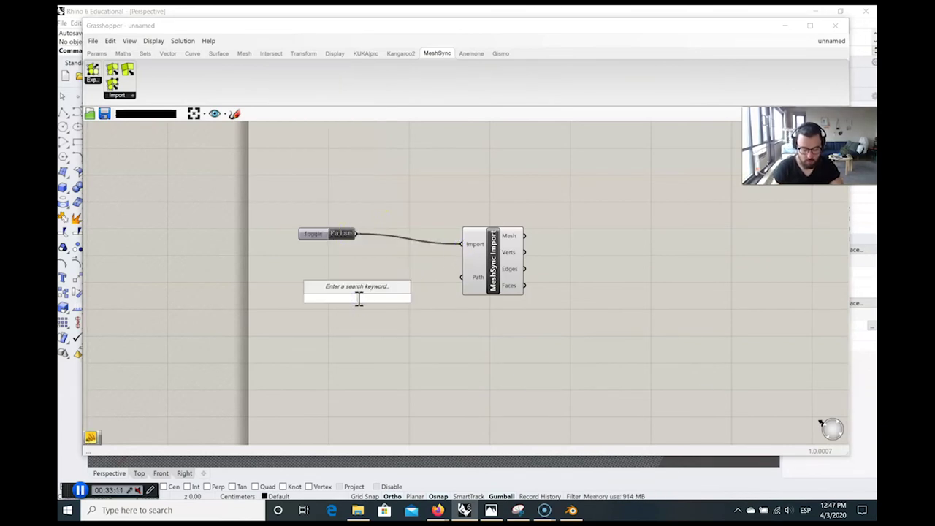
pyautogui.write('path')
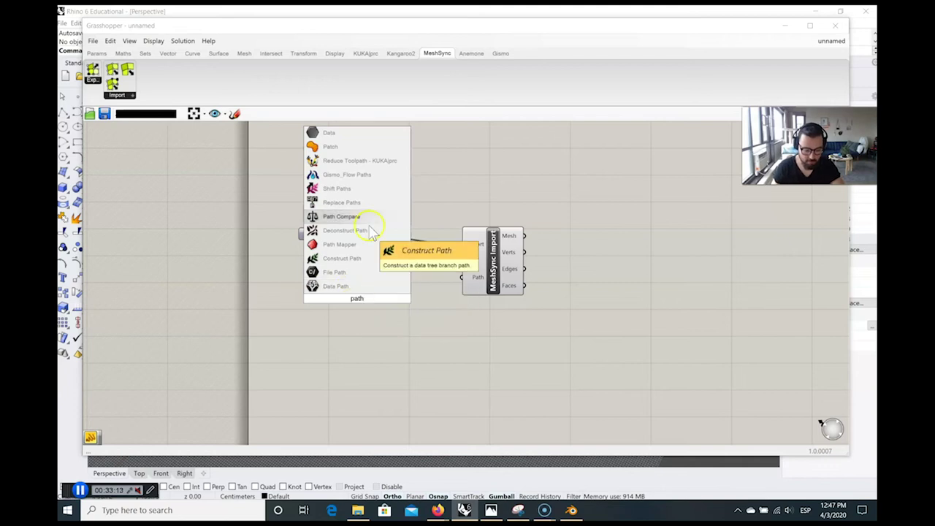
pyautogui.click(461, 168)
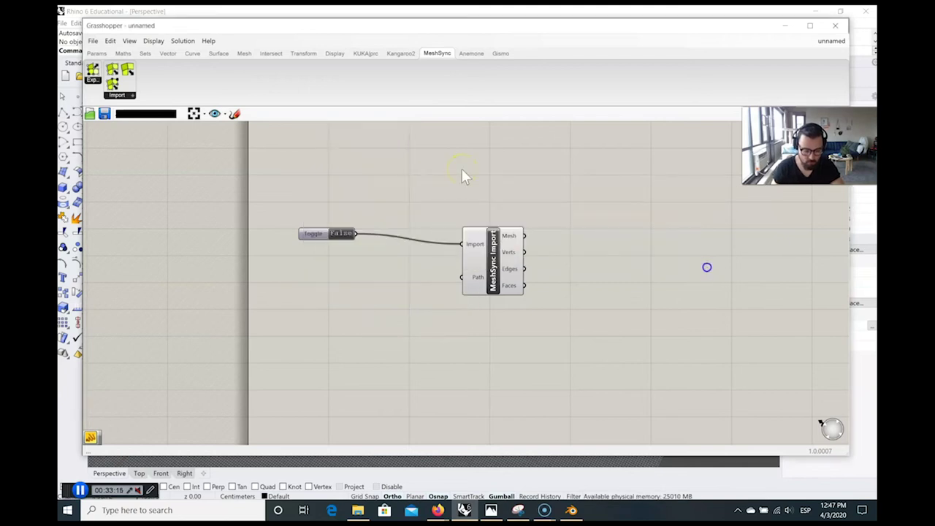
pyautogui.click(96, 53)
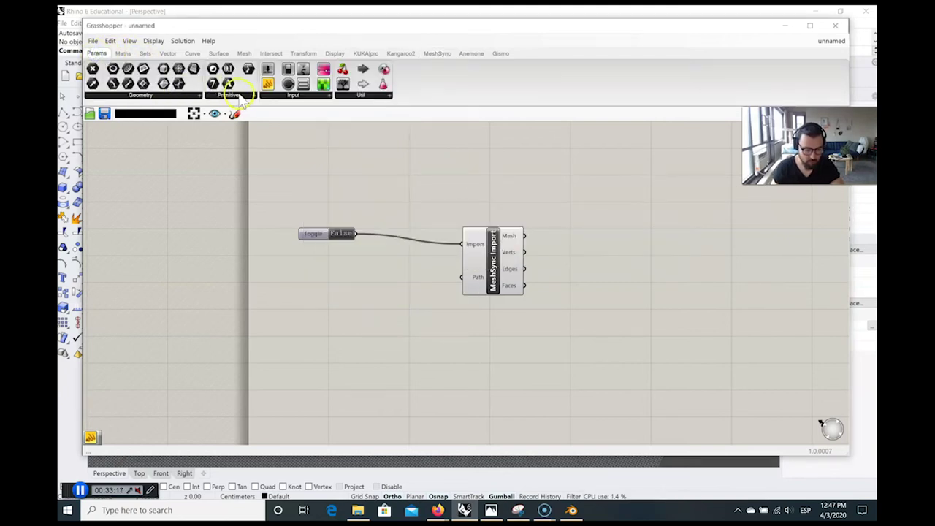
pyautogui.click(293, 95)
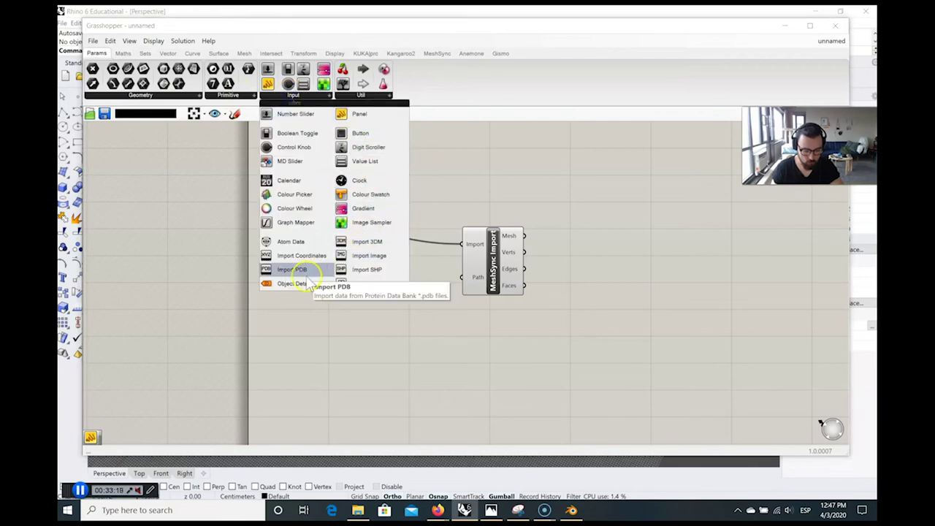
pyautogui.click(182, 100)
pyautogui.click(358, 96)
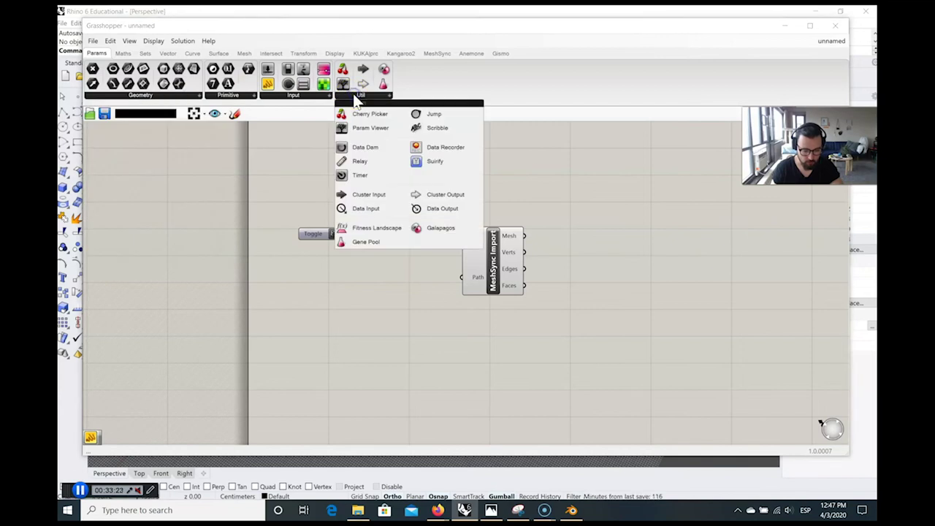
# Search for a File Path parameter and place it on the canvas just below the Boolean Toggle.
pyautogui.doubleClick(290, 303)
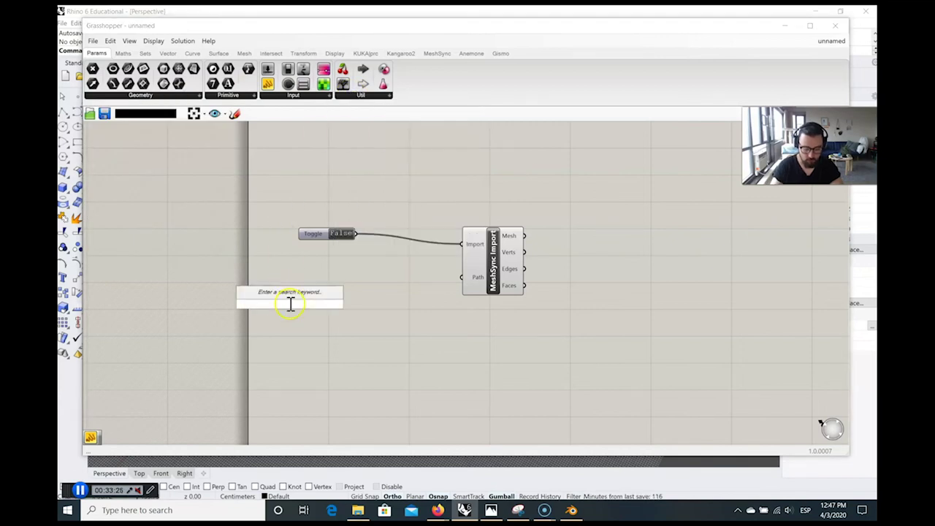
pyautogui.write('file path')
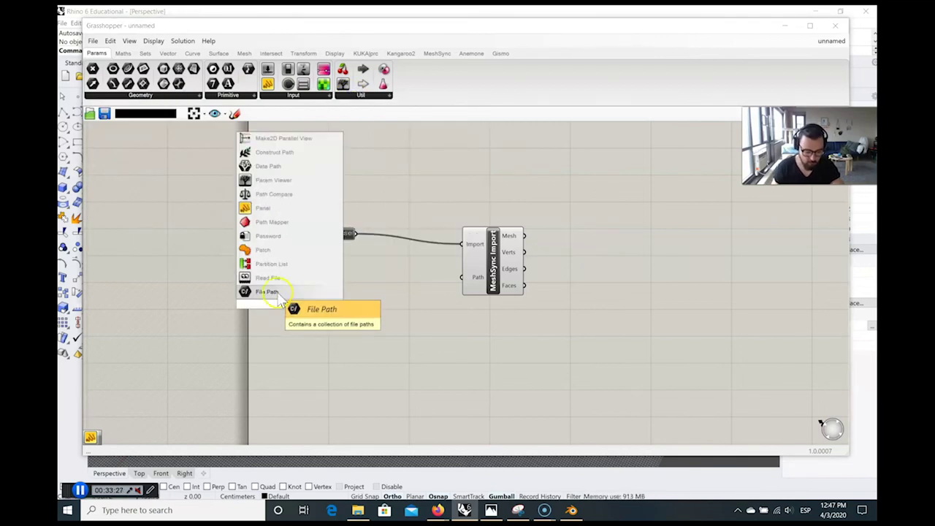
pyautogui.click(277, 292)
pyautogui.moveTo(274, 291); pyautogui.dragTo(337, 275)
pyautogui.click(367, 311)
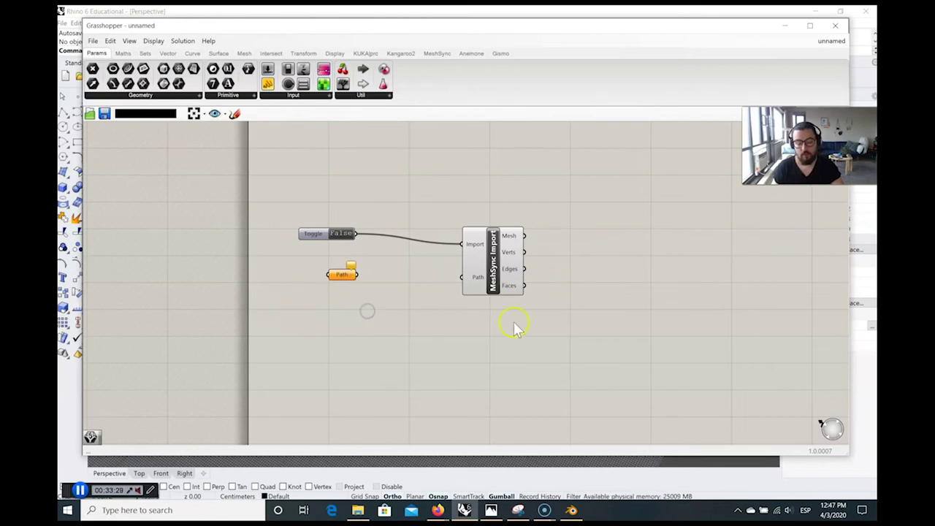
# Draw the components as icons to examine the MeshSync Import component's inputs and outputs, and restore the text labels.
pyautogui.click(505, 256)
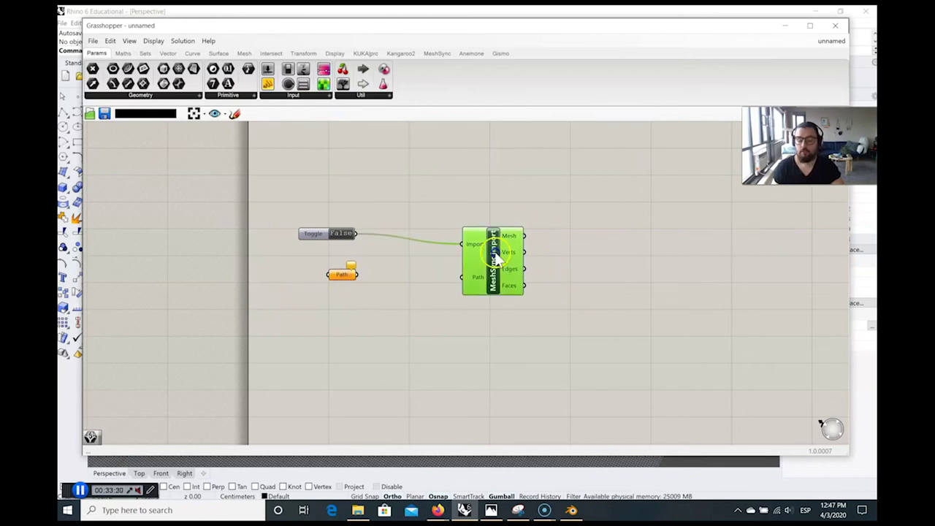
pyautogui.click(157, 42)
pyautogui.click(183, 51)
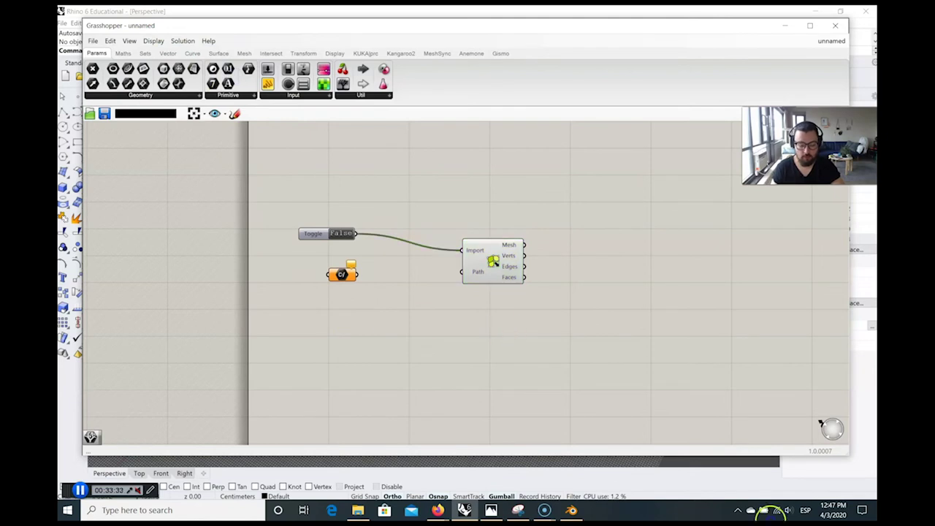
pyautogui.click(483, 257)
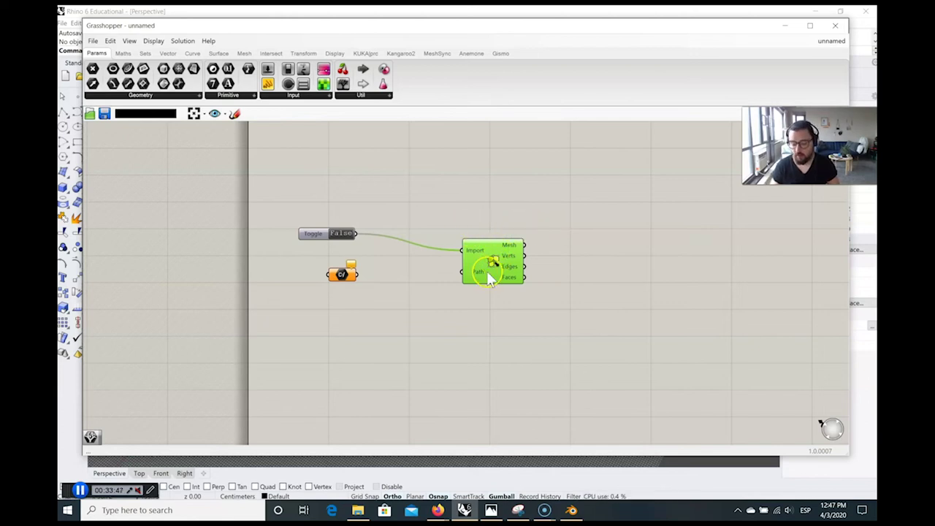
pyautogui.scroll(3, 487, 267)
pyautogui.moveTo(443, 324); pyautogui.dragTo(485, 341, button='right')
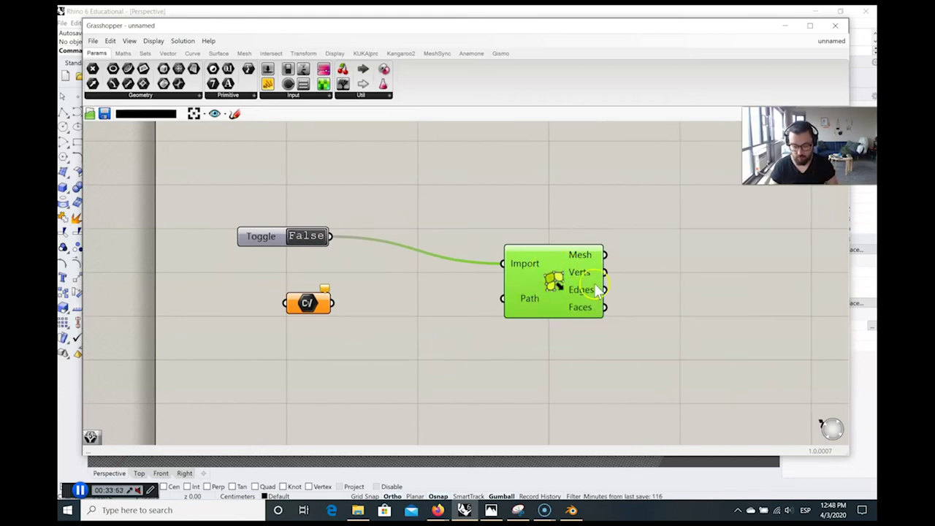
pyautogui.click(455, 188)
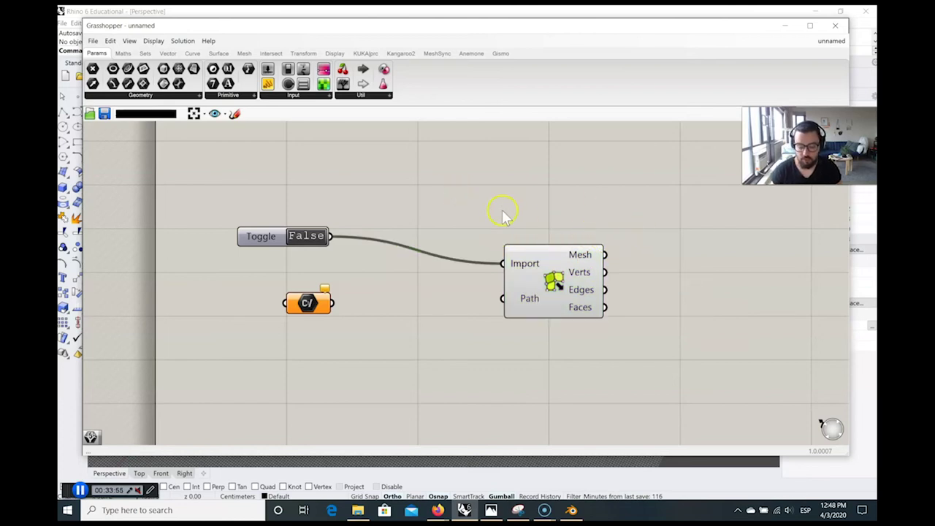
pyautogui.moveTo(586, 238); pyautogui.dragTo(507, 220, button='right')
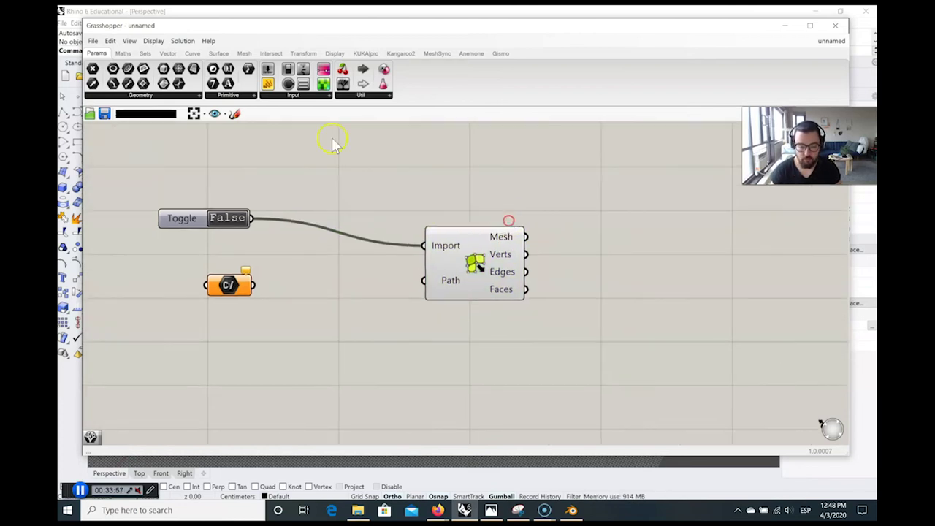
pyautogui.click(154, 41)
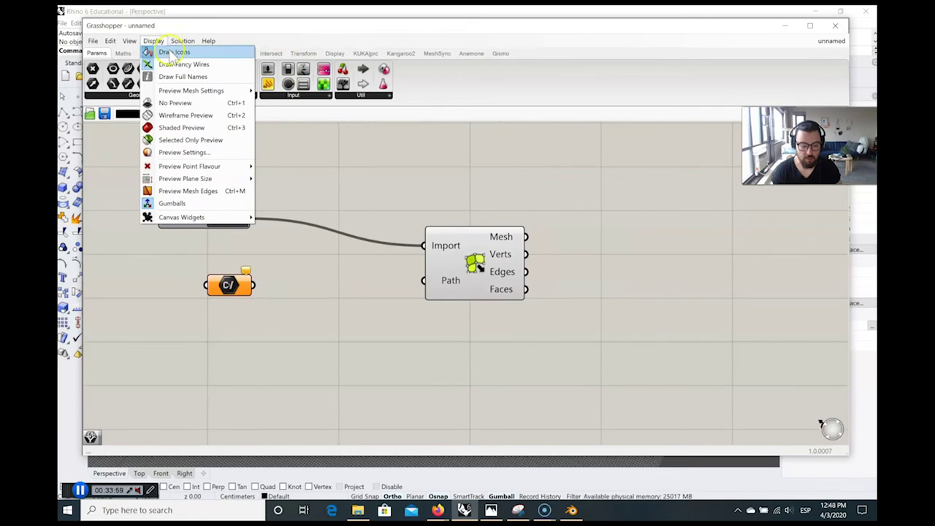
pyautogui.click(168, 49)
# Set the Path parameter to the Desktop's tissue directory and connect it to the Path input of MeshSync Import.
pyautogui.moveTo(313, 283); pyautogui.dragTo(446, 275, button='right')
pyautogui.rightClick(343, 271)
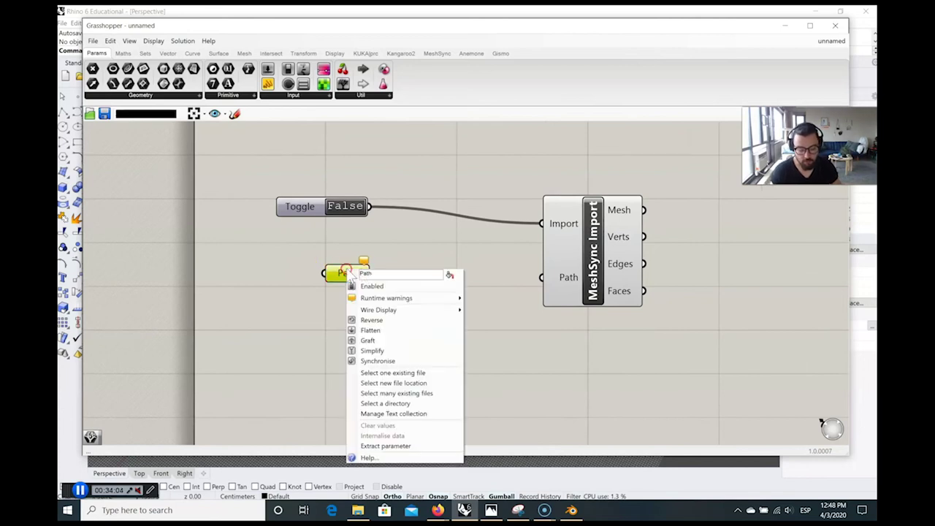
pyautogui.click(420, 402)
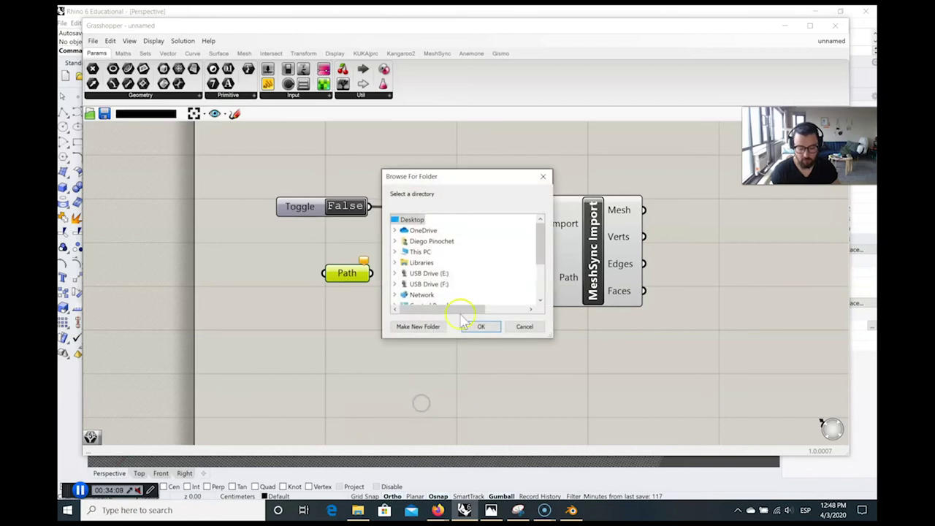
pyautogui.moveTo(541, 244); pyautogui.dragTo(542, 275)
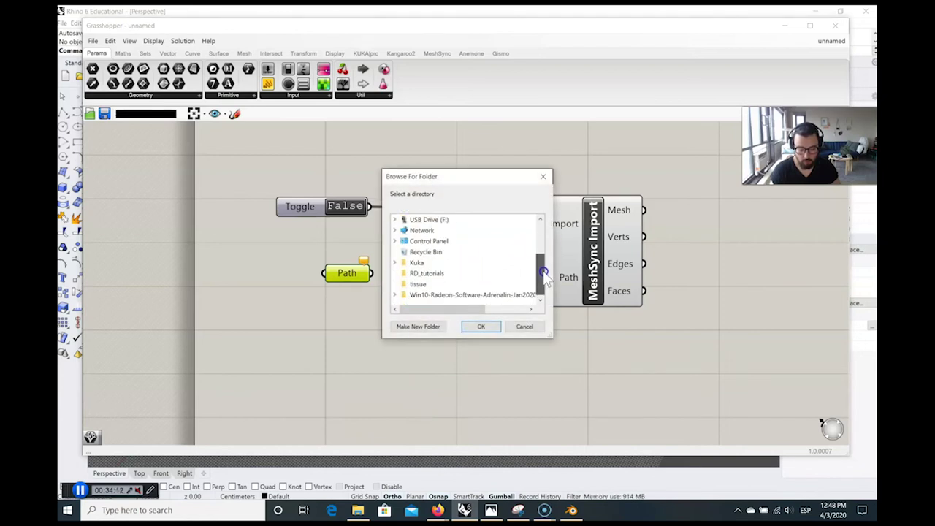
pyautogui.click(417, 285)
pyautogui.click(482, 327)
pyautogui.moveTo(372, 273)
pyautogui.mouseDown()
pyautogui.moveTo(534, 307)
pyautogui.moveTo(541, 277)
pyautogui.mouseUp()
# Add a Mesh parameter and connect the Mesh output of MeshSync Import to it.
pyautogui.moveTo(584, 357); pyautogui.dragTo(441, 357, button='right')
pyautogui.moveTo(557, 295); pyautogui.dragTo(485, 296, button='right')
pyautogui.moveTo(178, 83); pyautogui.dragTo(528, 255)
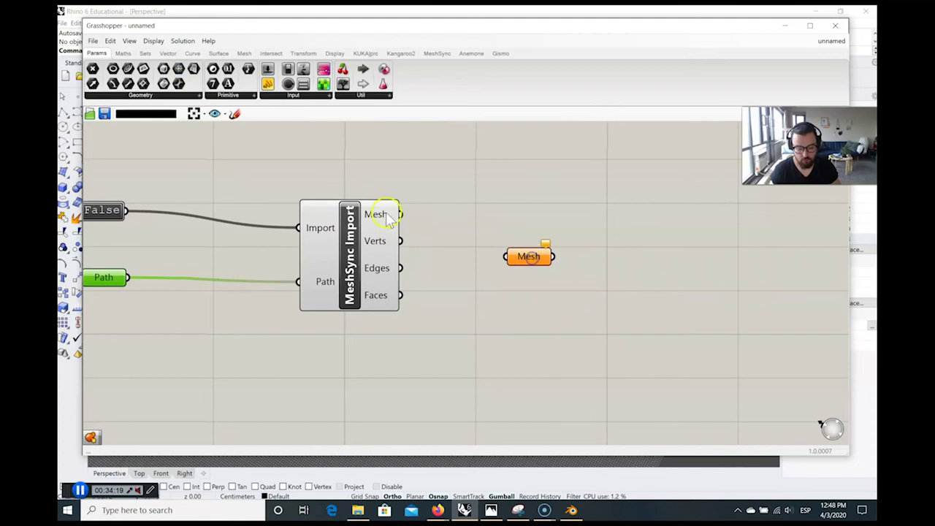
pyautogui.moveTo(402, 216); pyautogui.dragTo(505, 256)
# Turn off the preview of the MeshSync Import component.
pyautogui.moveTo(446, 270); pyautogui.dragTo(580, 303, button='right')
pyautogui.click(503, 228)
pyautogui.rightClick(512, 187)
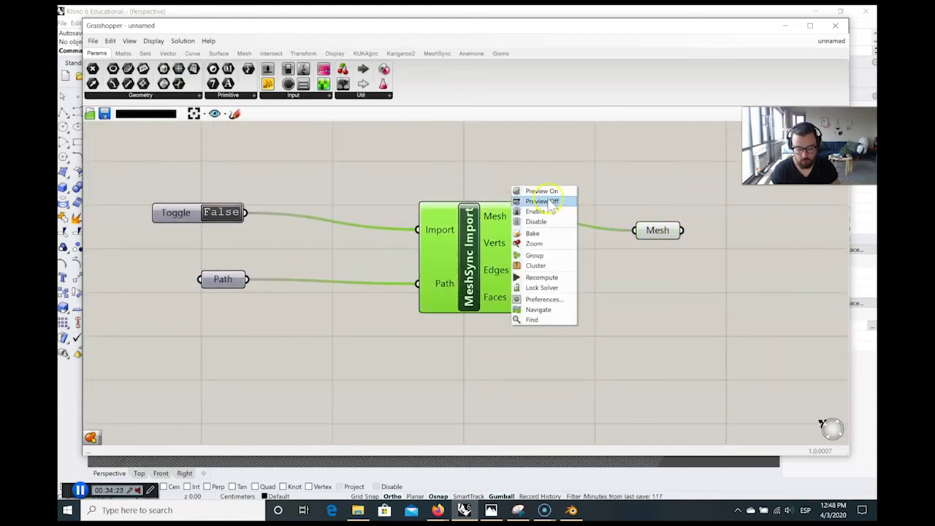
pyautogui.click(549, 202)
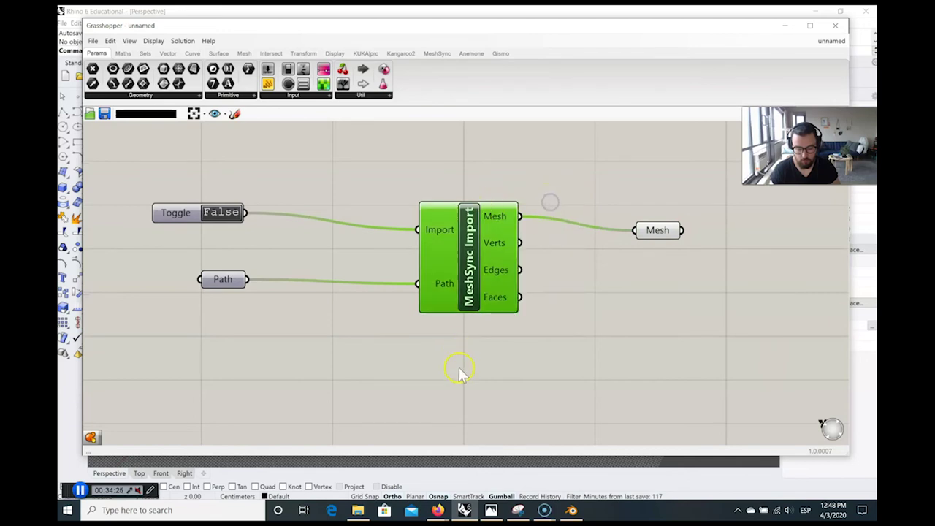
# Move the Grasshopper window clear of the Rhino viewport and set the Boolean Toggle to True to import the mesh.
pyautogui.moveTo(389, 29); pyautogui.dragTo(724, 220)
pyautogui.doubleClick(567, 407)
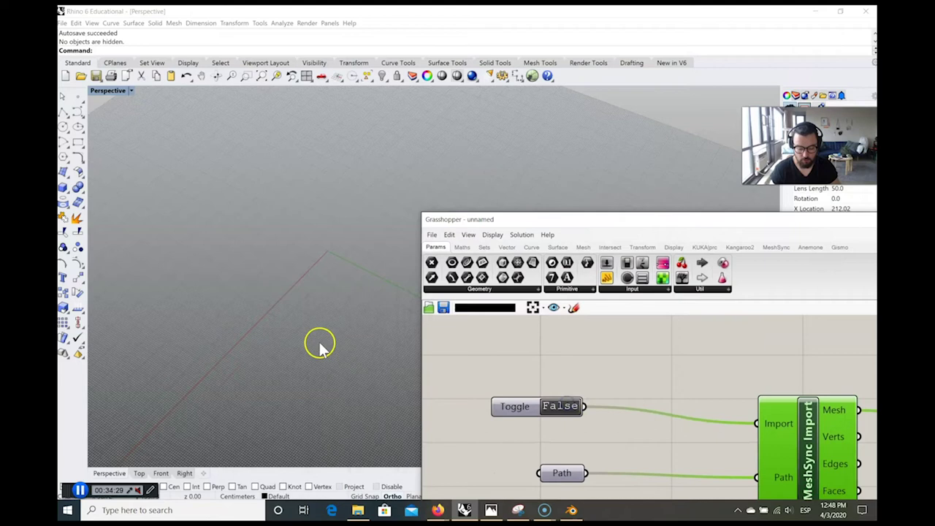
pyautogui.click(332, 333)
pyautogui.moveTo(332, 332); pyautogui.dragTo(301, 272, button='right')
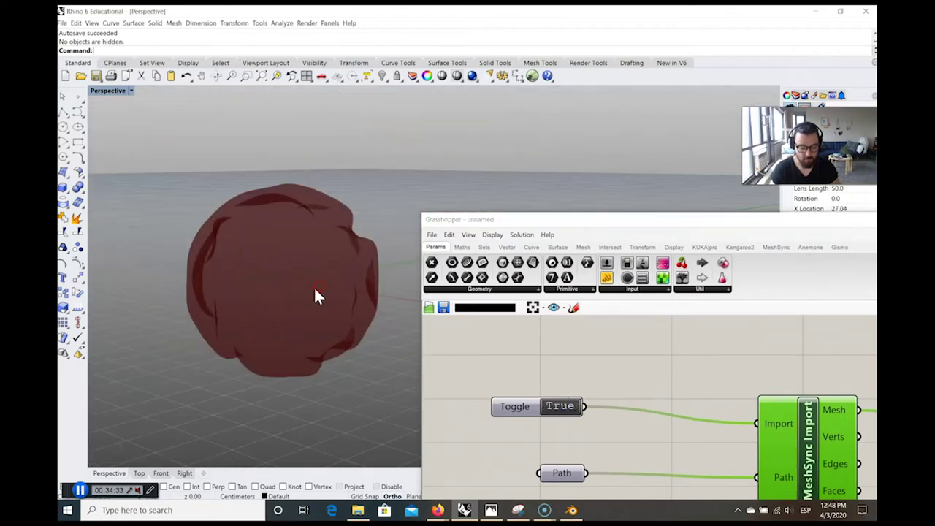
pyautogui.click(307, 307)
# Examine the MeshSync Import component's outputs, description and processing time on the canvas.
pyautogui.click(561, 373)
pyautogui.scroll(-2, 570, 374)
pyautogui.moveTo(578, 377); pyautogui.dragTo(507, 397, button='right')
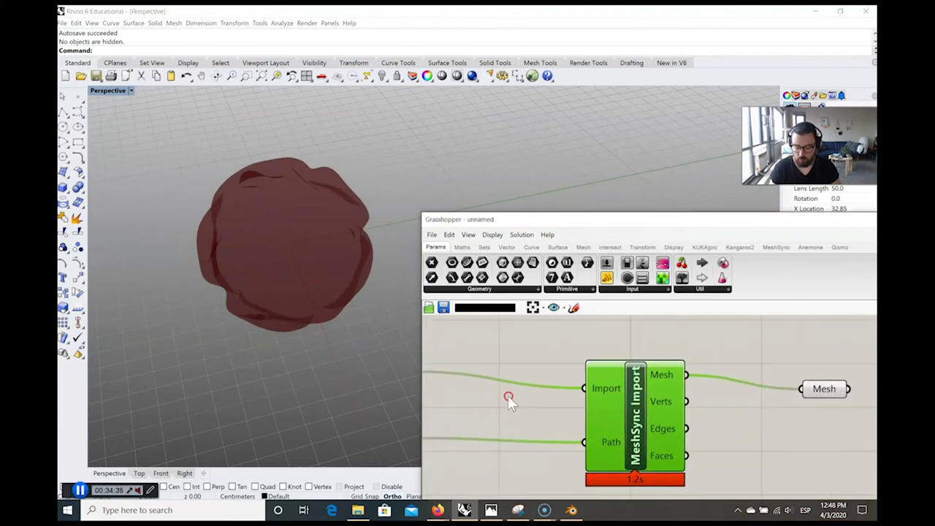
pyautogui.scroll(1, 622, 429)
pyautogui.scroll(1, 621, 430)
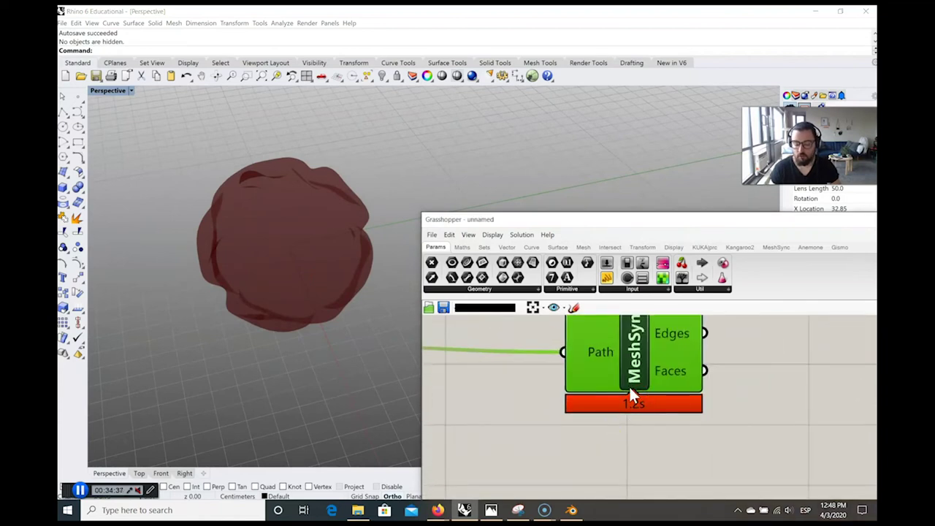
pyautogui.moveTo(778, 383); pyautogui.dragTo(735, 414, button='right')
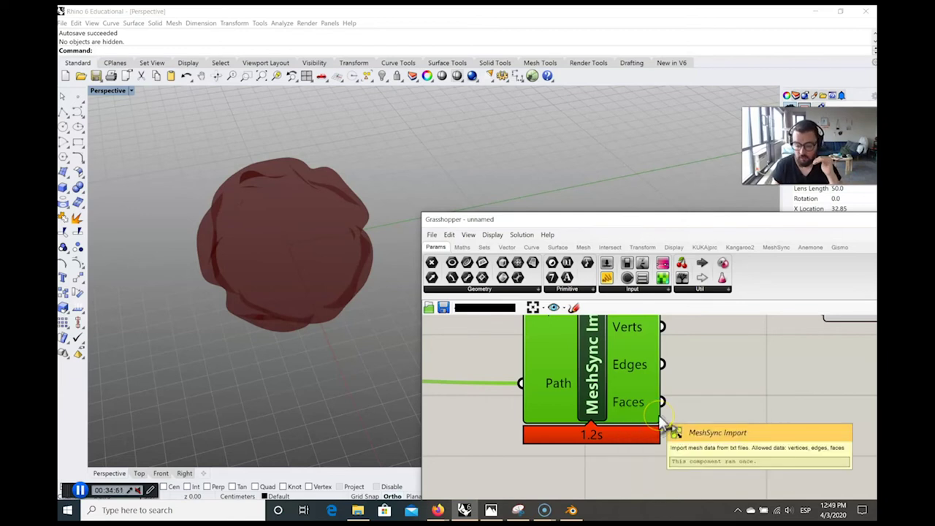
pyautogui.scroll(-2, 695, 392)
# Turn off the Mesh parameter's preview and turn on the preview of the MeshSync Import component.
pyautogui.click(735, 376)
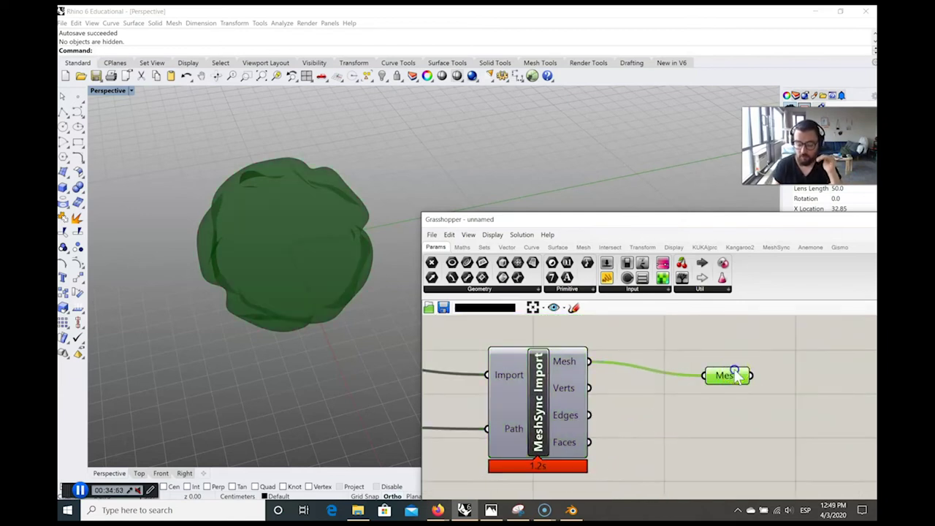
pyautogui.rightClick(725, 332)
pyautogui.click(754, 346)
pyautogui.moveTo(610, 380); pyautogui.dragTo(653, 376, button='right')
pyautogui.click(640, 347)
pyautogui.rightClick(641, 353)
pyautogui.click(658, 349)
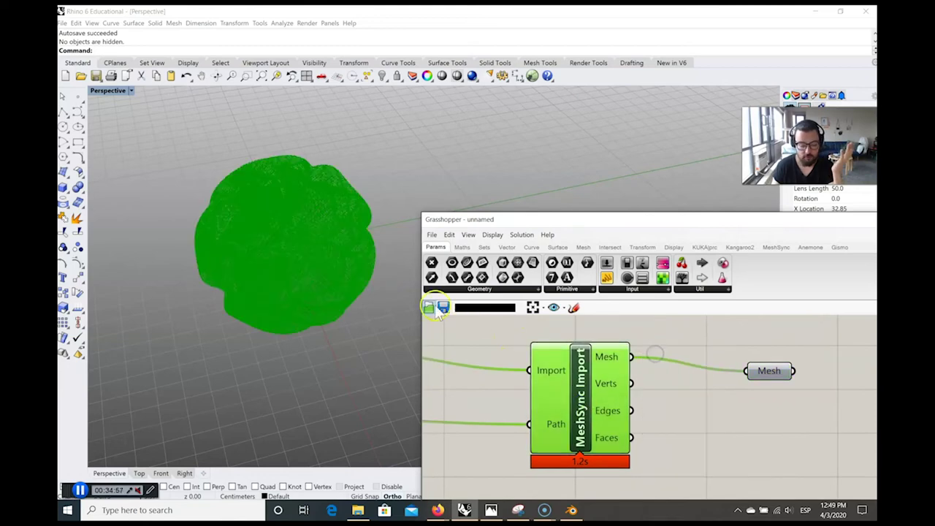
# Inspect the imported mesh's vertex points up close and from another angle in the Rhino viewport.
pyautogui.scroll(3, 228, 249)
pyautogui.scroll(5, 241, 247)
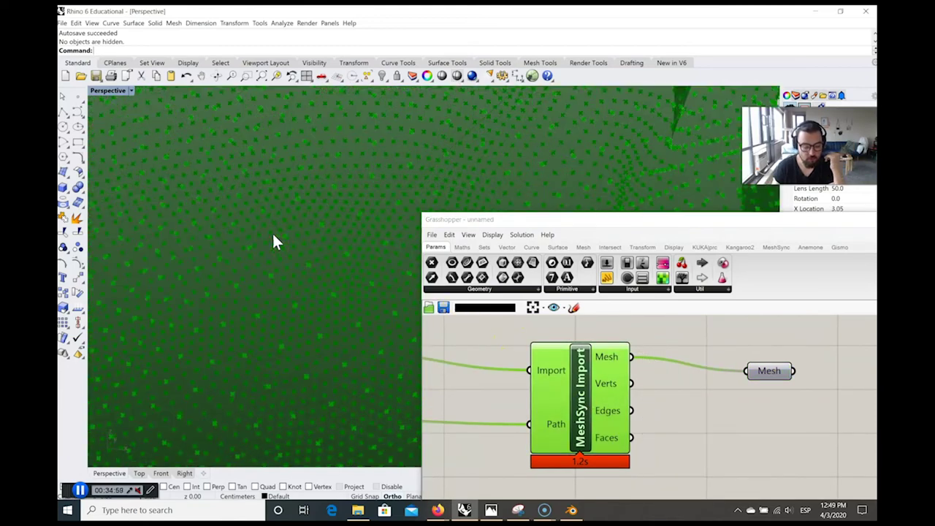
pyautogui.scroll(-3, 273, 237)
pyautogui.scroll(-5, 274, 242)
pyautogui.moveTo(502, 142); pyautogui.dragTo(559, 124, button='right')
# Bake the Mesh parameter's geometry into Rhino.
pyautogui.rightClick(688, 353)
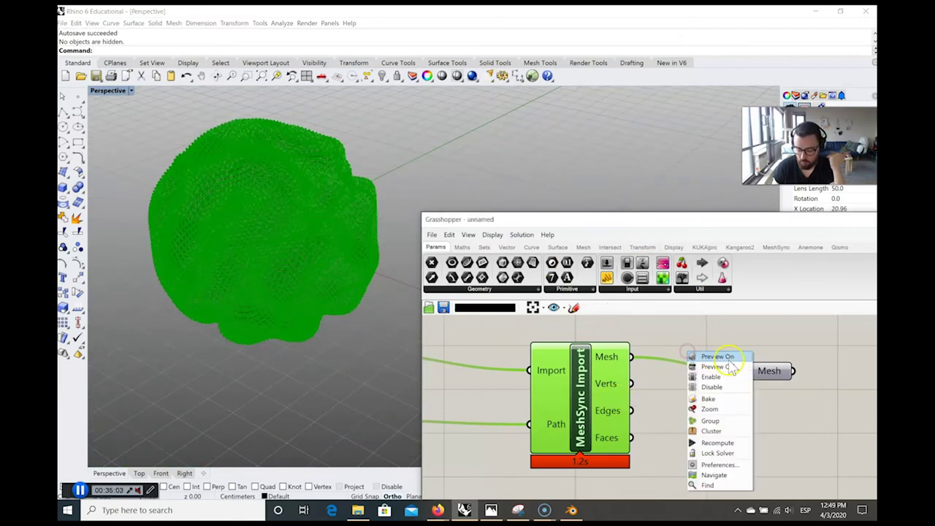
pyautogui.click(767, 371)
pyautogui.rightClick(794, 340)
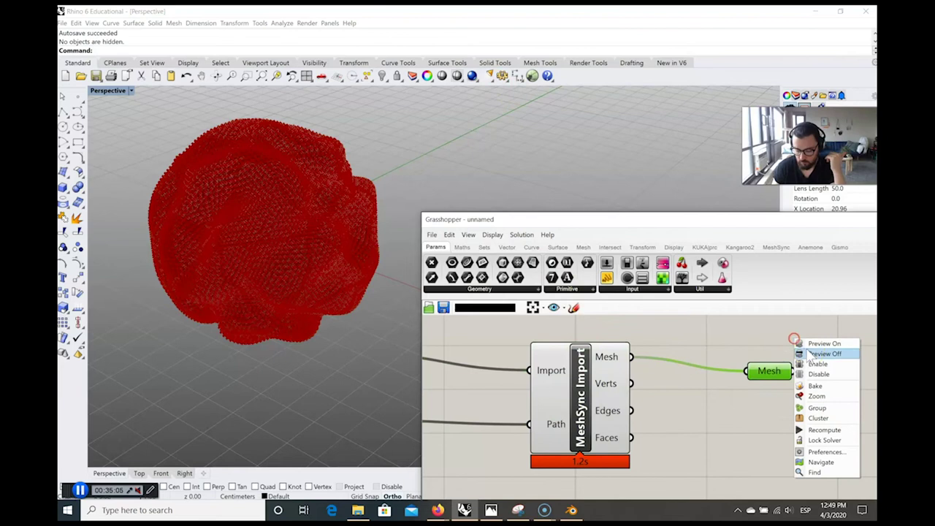
pyautogui.click(816, 396)
# Select the baked mesh in the Rhino viewport and move it away from the Grasshopper preview.
pyautogui.click(313, 231)
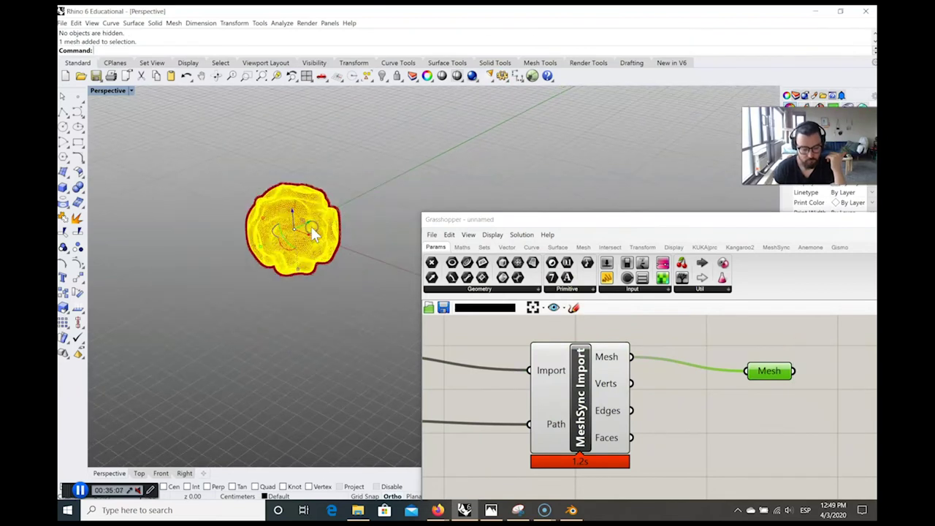
pyautogui.moveTo(310, 221); pyautogui.dragTo(431, 147)
pyautogui.press('alt')
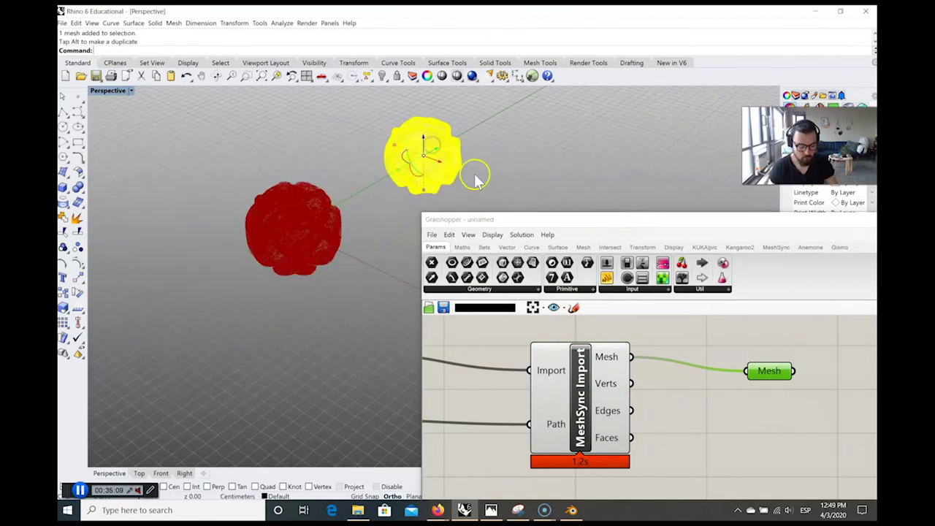
# Zoom to the selected baked mesh, deselect it and inspect its displaced, triangulated surface.
pyautogui.press('Return')
pyautogui.press('Escape')
pyautogui.moveTo(366, 250); pyautogui.dragTo(295, 274, button='right')
pyautogui.scroll(5, 269, 309)
pyautogui.scroll(-5, 269, 308)
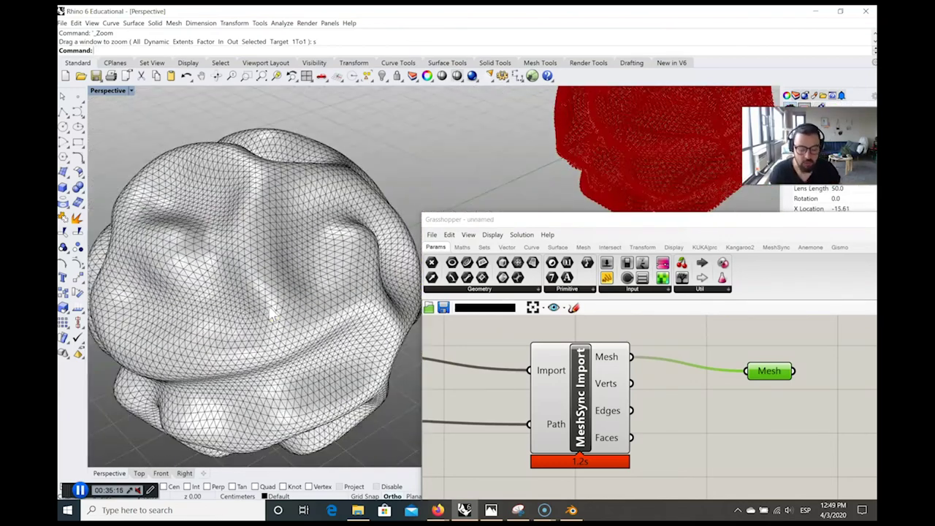
# Attach a panel to each of the MeshSync Import component's Mesh and Verts outputs to show their data.
pyautogui.scroll(-1, 593, 387)
pyautogui.moveTo(747, 399); pyautogui.dragTo(738, 402, button='right')
pyautogui.moveTo(607, 278); pyautogui.dragTo(678, 376)
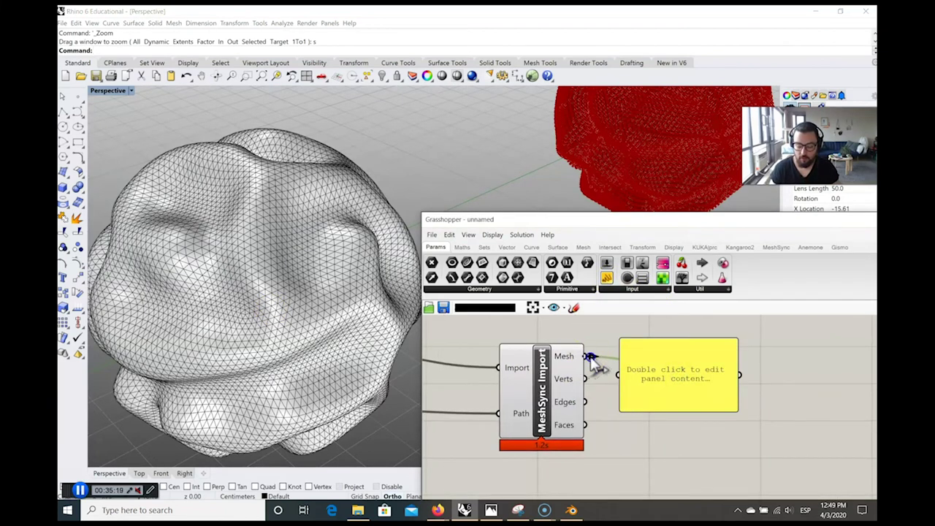
pyautogui.moveTo(585, 356); pyautogui.dragTo(619, 375)
pyautogui.moveTo(666, 407); pyautogui.dragTo(706, 432)
pyautogui.moveTo(586, 379); pyautogui.dragTo(654, 420)
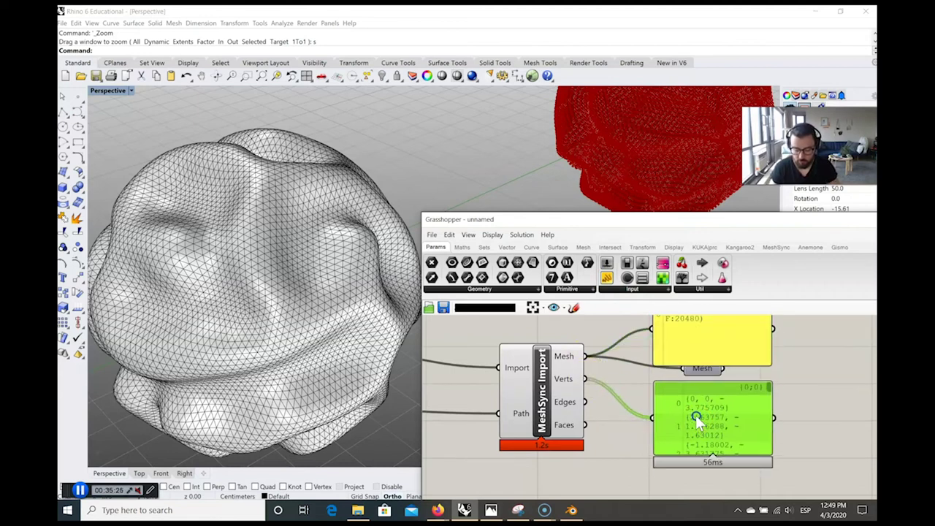
# Copy the Verts panel below and connect the copies to the Edges and Faces outputs of MeshSync Import.
pyautogui.scroll(-2, 695, 426)
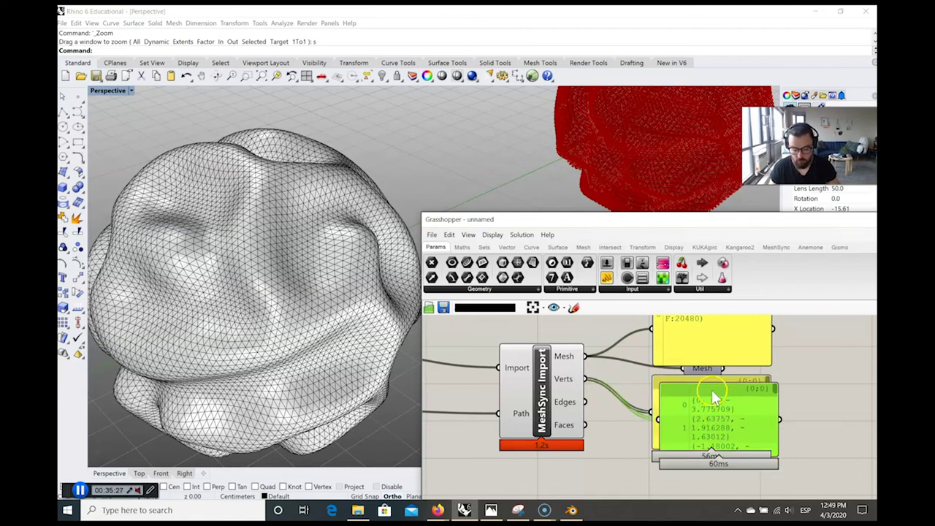
pyautogui.moveTo(719, 402)
pyautogui.mouseDown()
pyautogui.moveTo(714, 460)
pyautogui.moveTo(642, 403)
pyautogui.moveTo(621, 402)
pyautogui.mouseUp()
pyautogui.moveTo(634, 436); pyautogui.dragTo(611, 387, button='right')
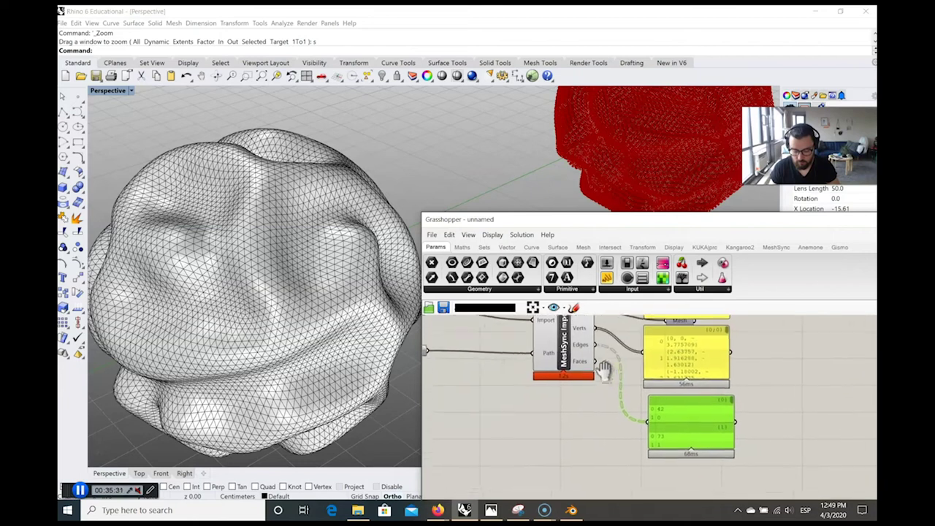
pyautogui.moveTo(674, 441); pyautogui.dragTo(649, 476)
pyautogui.moveTo(594, 452); pyautogui.dragTo(564, 403, button='right')
pyautogui.scroll(-2, 566, 411)
# Compare the baked mesh with the Grasshopper preview in the Rhino viewport from several angles and select the baked mesh.
pyautogui.click(291, 312)
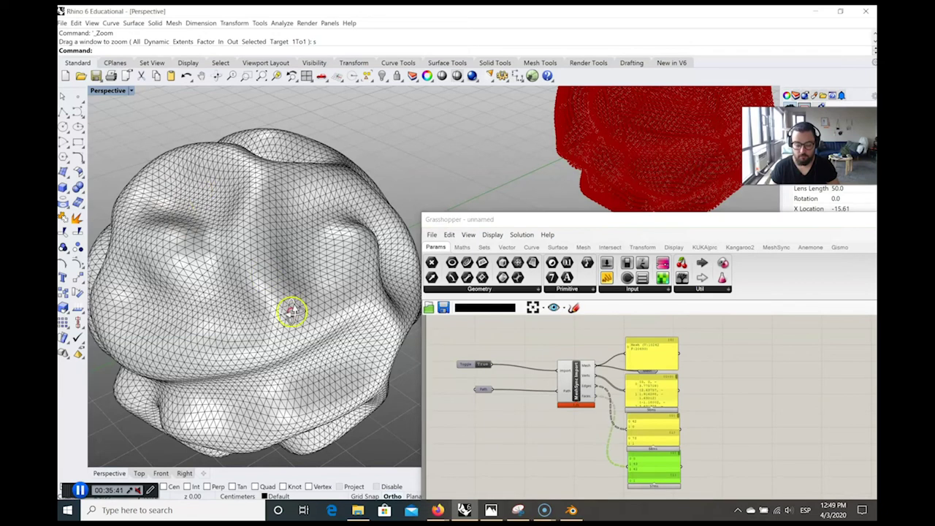
pyautogui.scroll(-5, 291, 312)
pyautogui.moveTo(203, 236); pyautogui.dragTo(292, 205, button='right')
pyautogui.scroll(4, 281, 226)
pyautogui.scroll(-2, 400, 397)
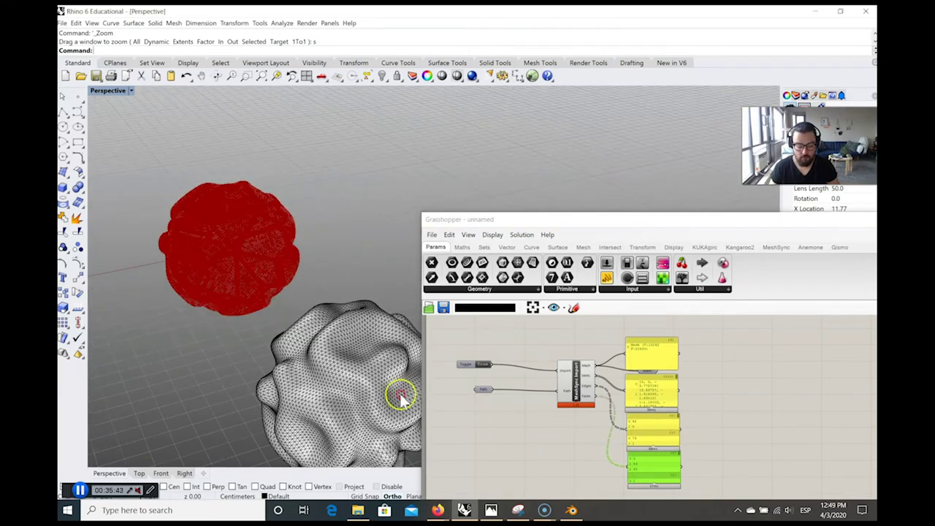
pyautogui.moveTo(401, 397); pyautogui.dragTo(553, 359, button='right')
pyautogui.moveTo(324, 358); pyautogui.dragTo(251, 341, button='right')
pyautogui.click(251, 340)
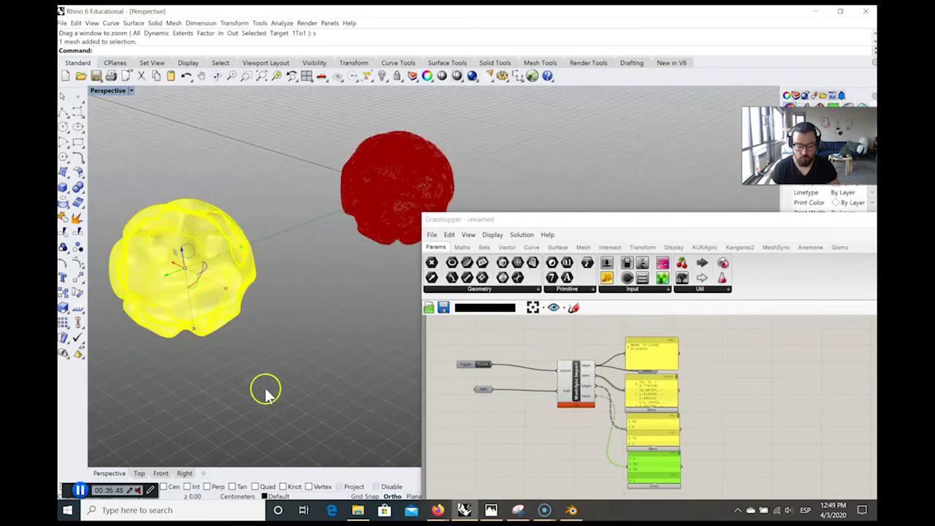
# Switch to Blender and rewind the animation to frame 1.
pyautogui.click(571, 510)
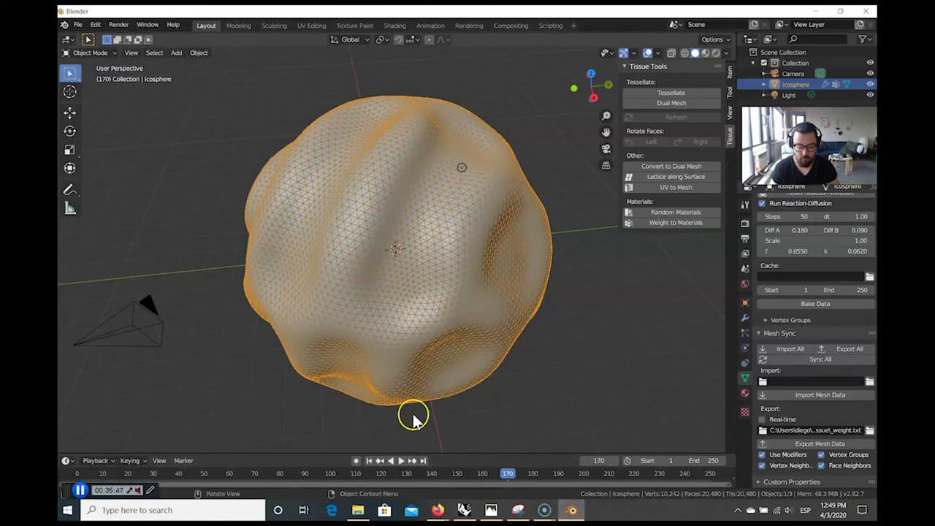
pyautogui.click(368, 461)
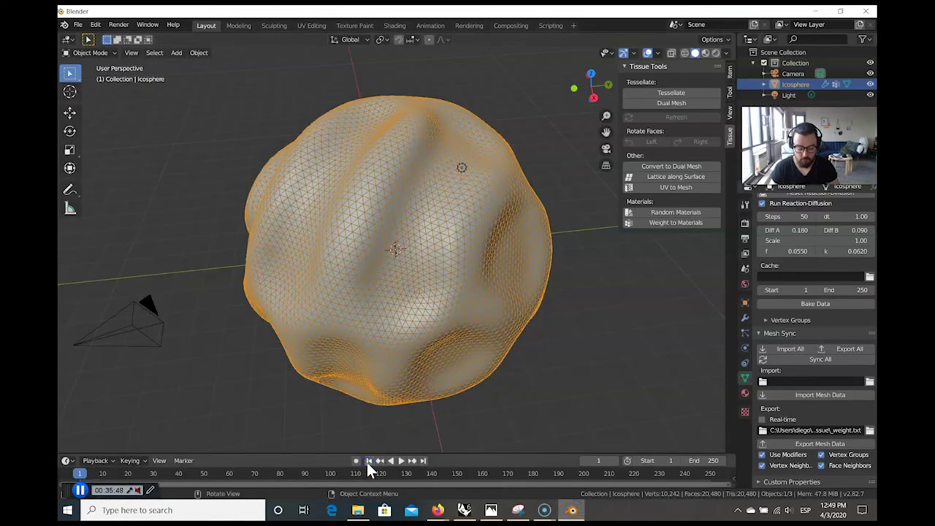
# Switch to Firefox, search Google for "colab" and open the Welcome To Colaboratory notebook.
pyautogui.click(440, 509)
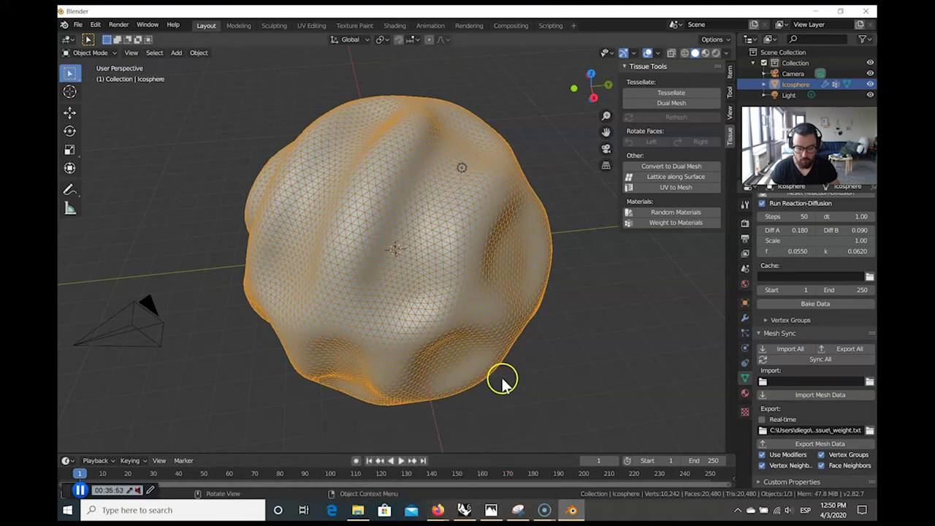
pyautogui.click(436, 509)
pyautogui.click(476, 462)
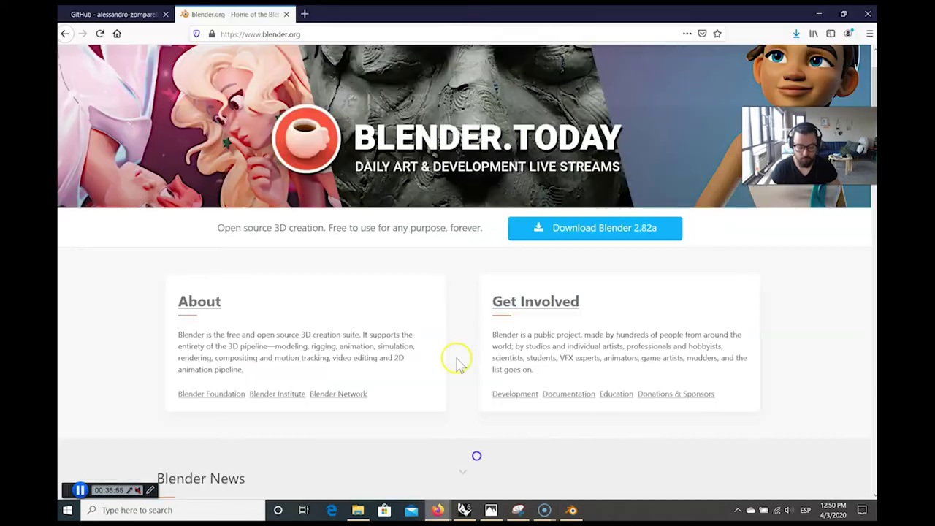
pyautogui.click(354, 35)
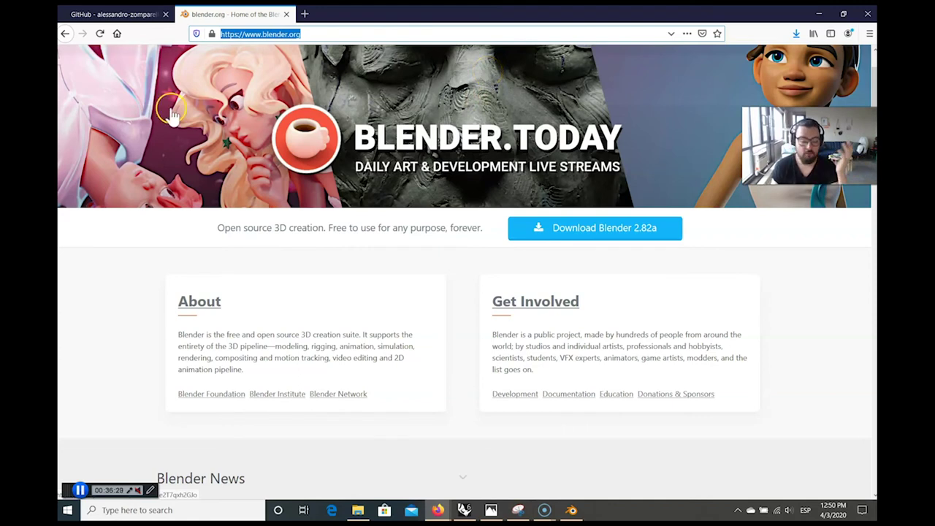
pyautogui.click(299, 33)
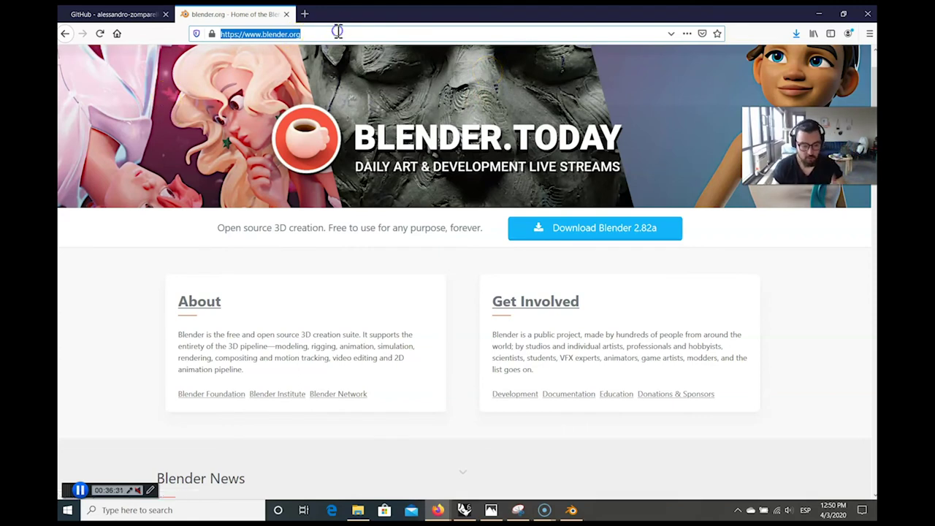
pyautogui.write('colab')
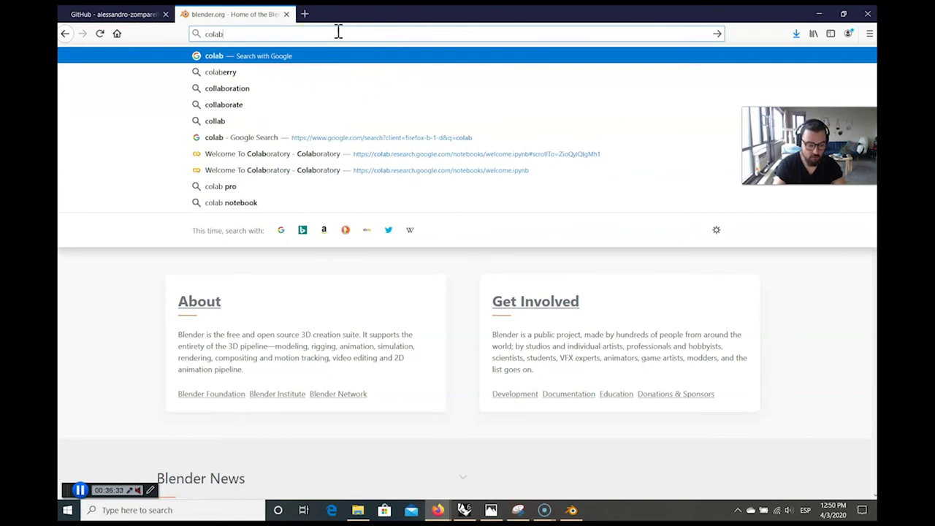
pyautogui.press('Return')
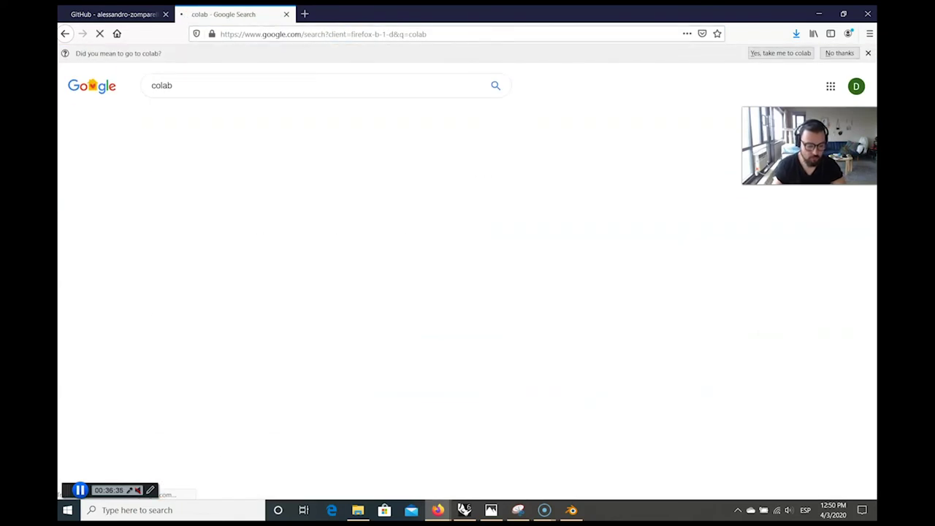
pyautogui.click(240, 174)
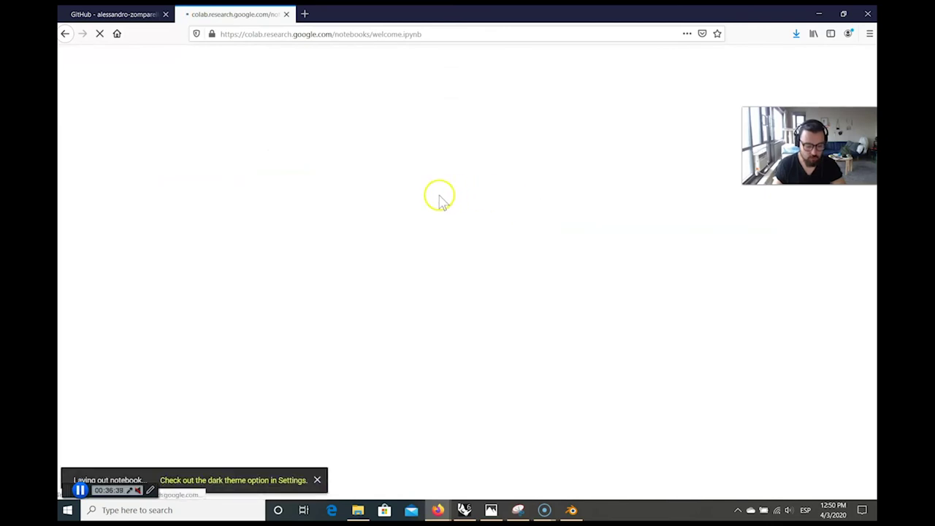
# Look through the Colaboratory notebook's file options and the Google account choices.
pyautogui.click(98, 71)
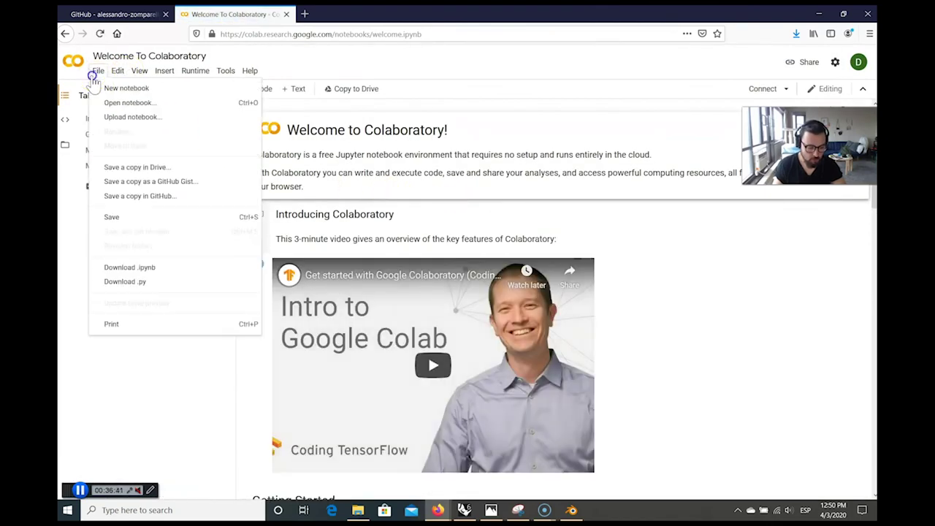
pyautogui.click(459, 176)
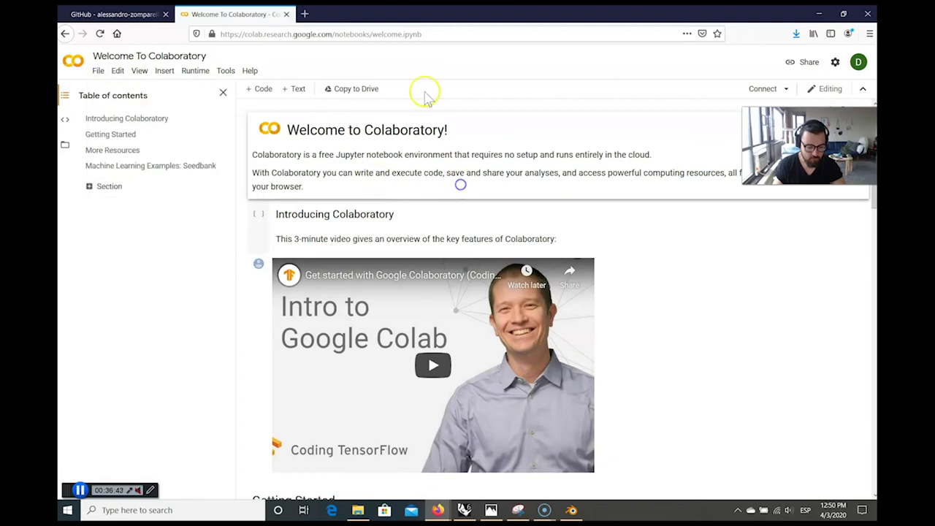
pyautogui.click(858, 63)
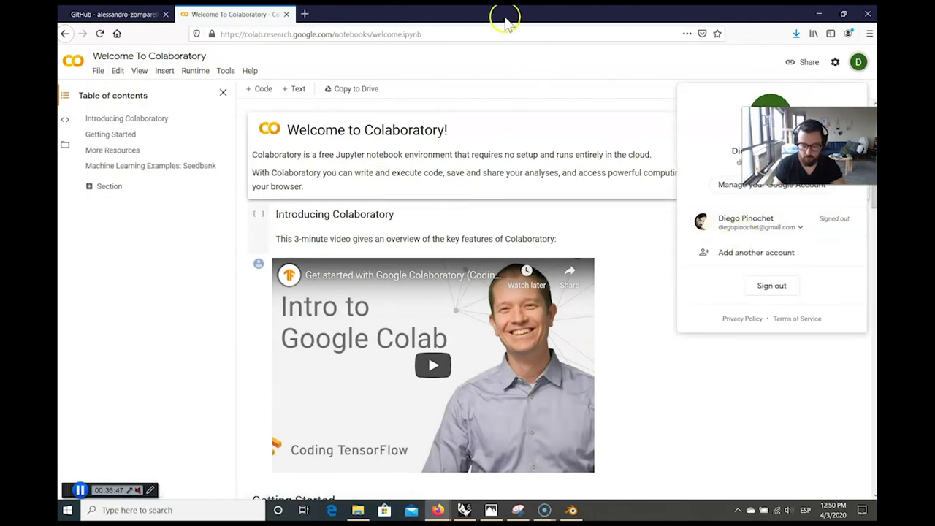
# Switch to Blender, reset the icosphere's reaction-diffusion and weight-paint a spot near its top at brush strength 1.000.
pyautogui.hotkey('alt', 'Tab')
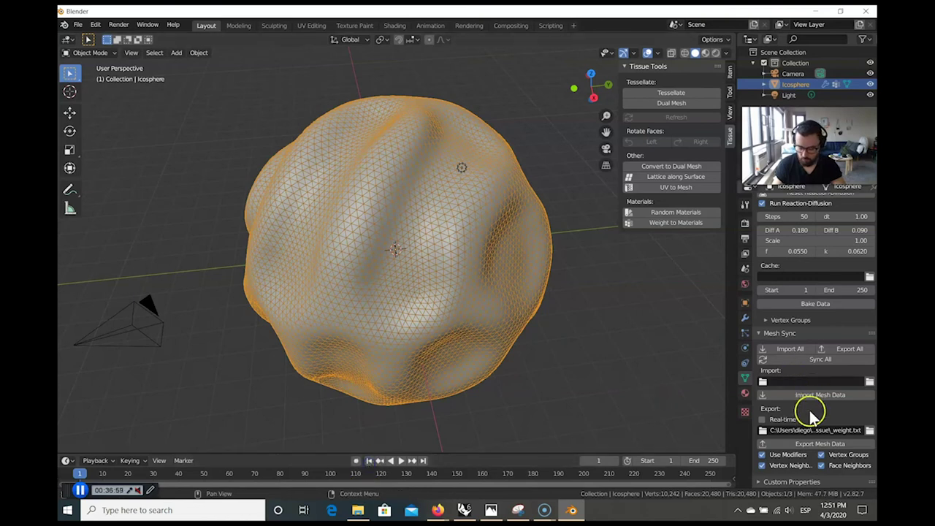
pyautogui.scroll(3, 822, 373)
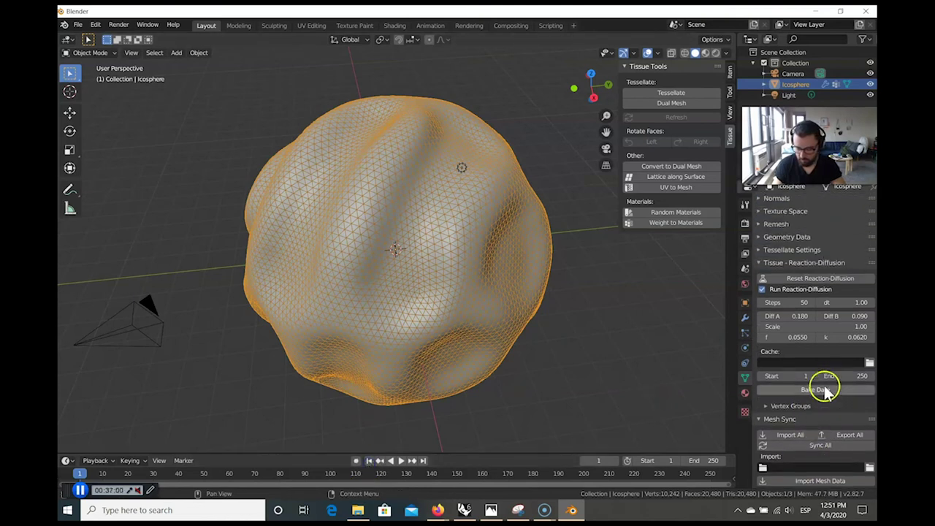
pyautogui.click(801, 280)
pyautogui.rightClick(376, 234)
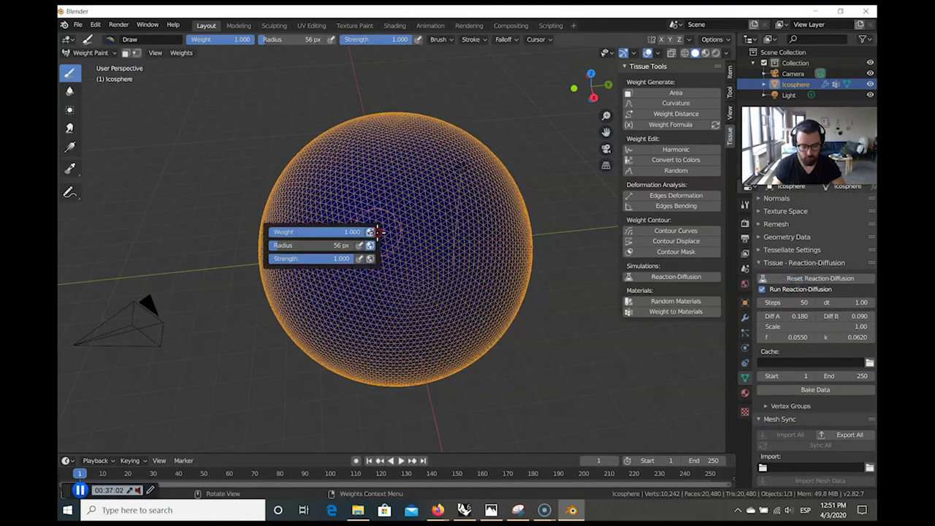
pyautogui.click(390, 136)
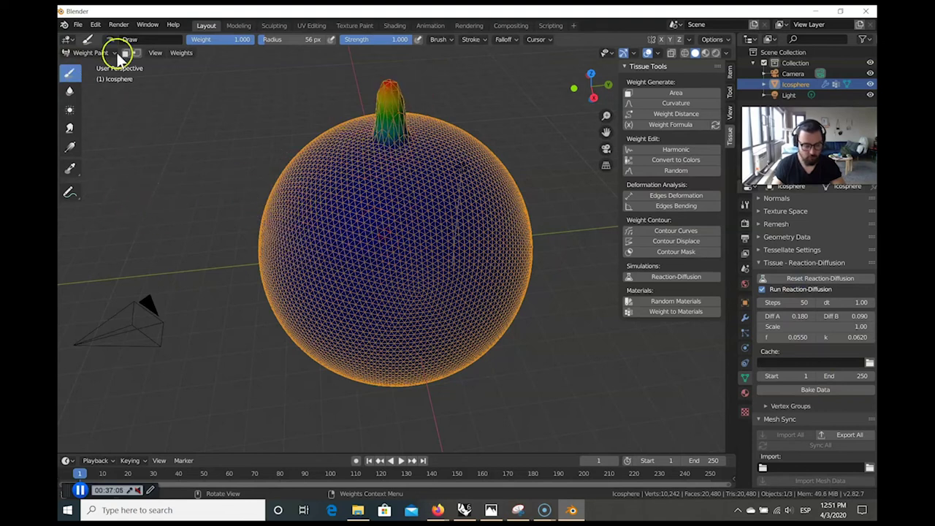
# Reset the reaction-diffusion and repaint the spot near the icosphere's top with brush strength 0.444.
pyautogui.moveTo(347, 42); pyautogui.dragTo(370, 39)
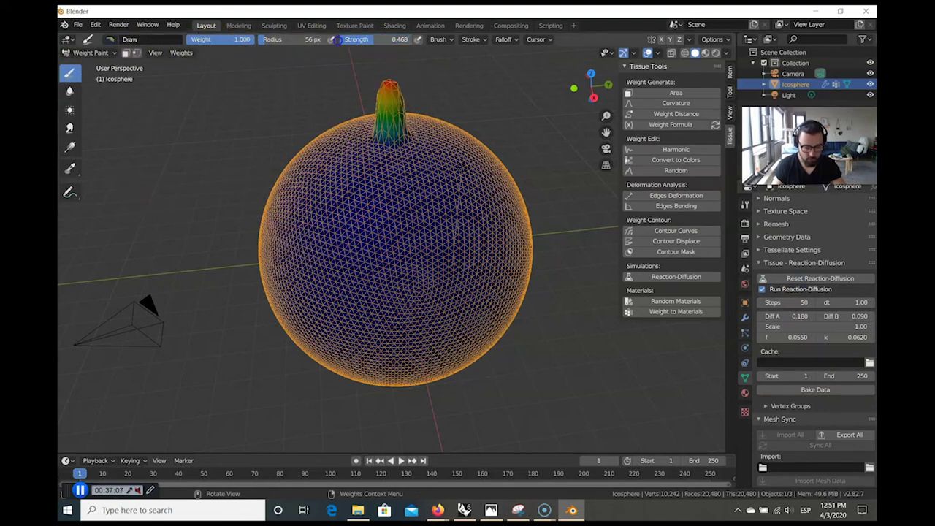
pyautogui.click(818, 279)
pyautogui.click(397, 117)
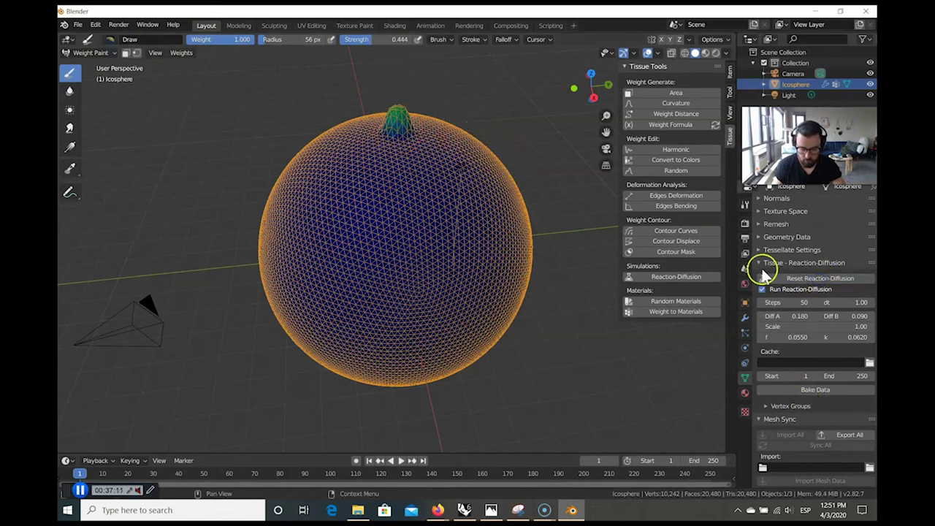
# Reset the reaction-diffusion again and paint a fainter spot near the icosphere's top with brush strength 0.164.
pyautogui.click(368, 38)
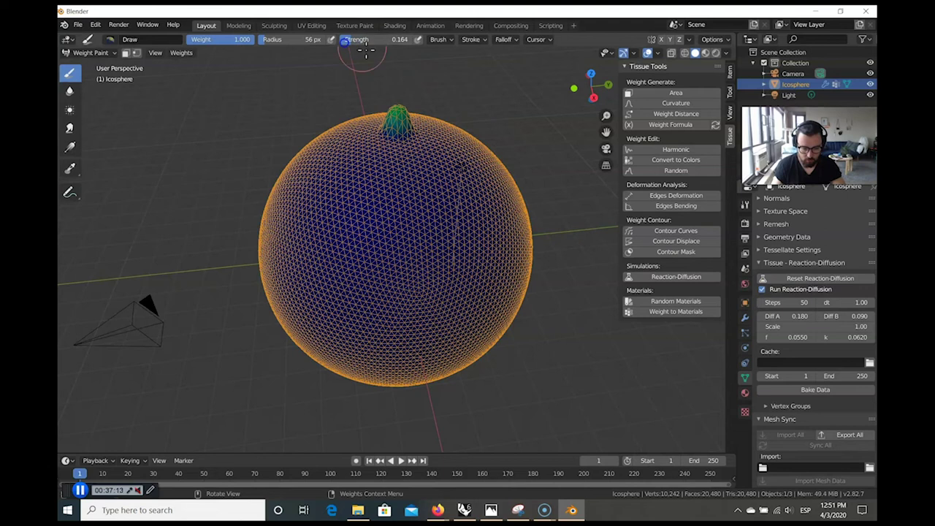
pyautogui.click(810, 279)
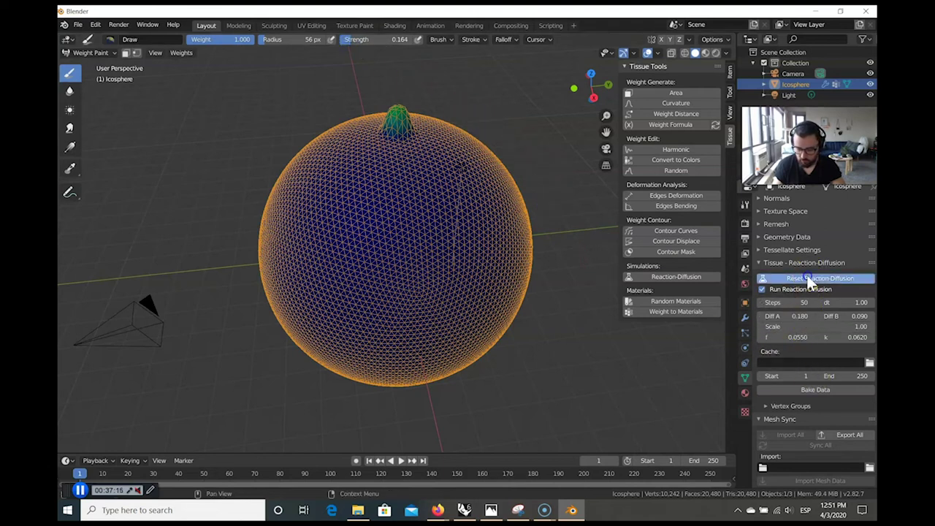
pyautogui.scroll(4, 384, 113)
pyautogui.scroll(-2, 388, 185)
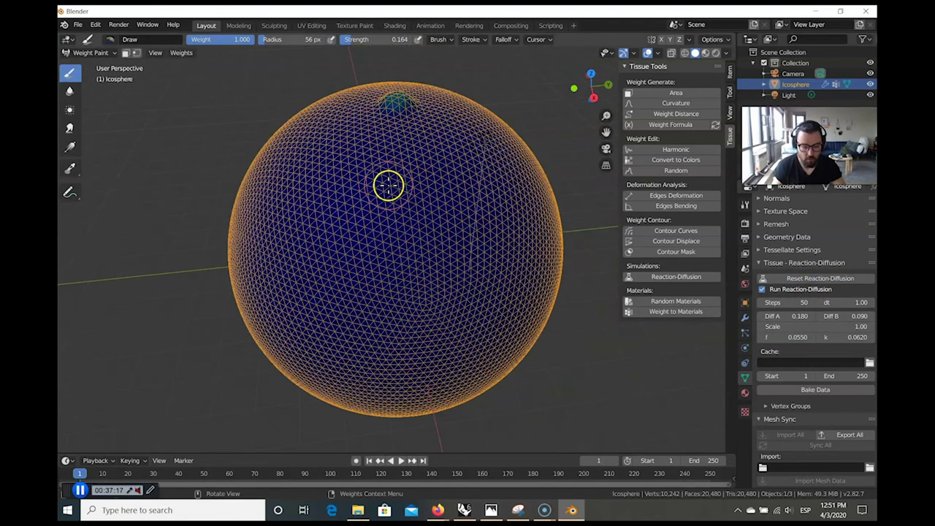
# Turn off the wireframe in the viewport overlays to show the weight colours on a smooth surface.
pyautogui.click(657, 54)
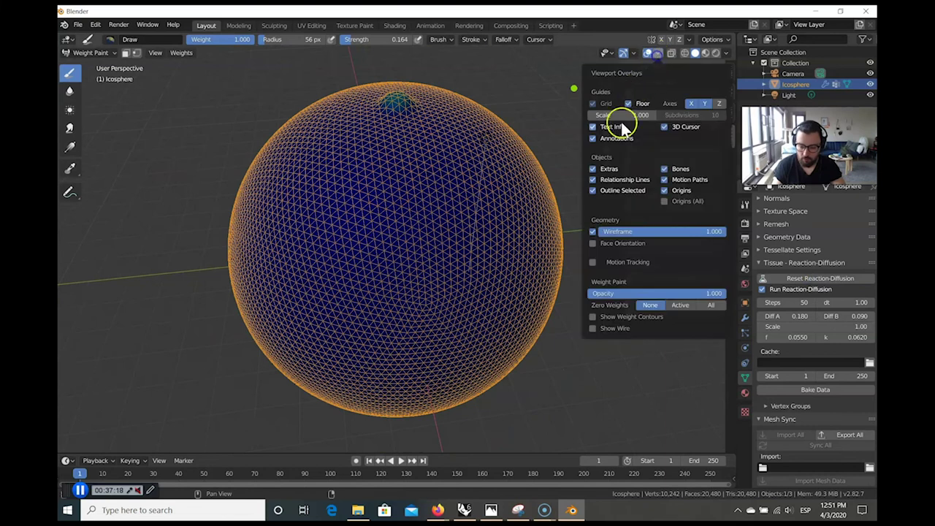
pyautogui.click(606, 234)
pyautogui.press('n')
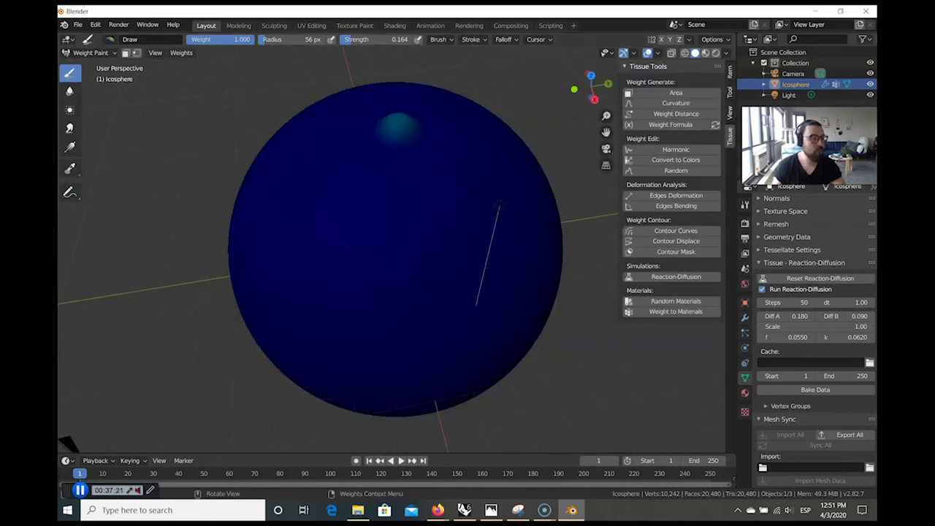
# Bring the browser's RD_generator.ipynb notebook over Blender and examine its pattern parameters, highlighting the Bacteria 2 line.
pyautogui.click(437, 510)
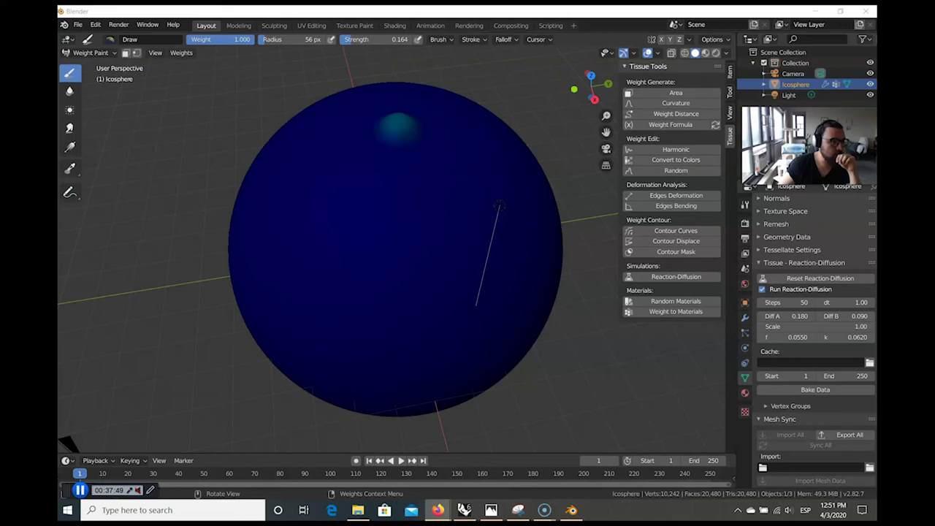
pyautogui.moveTo(876, 188); pyautogui.dragTo(413, 80)
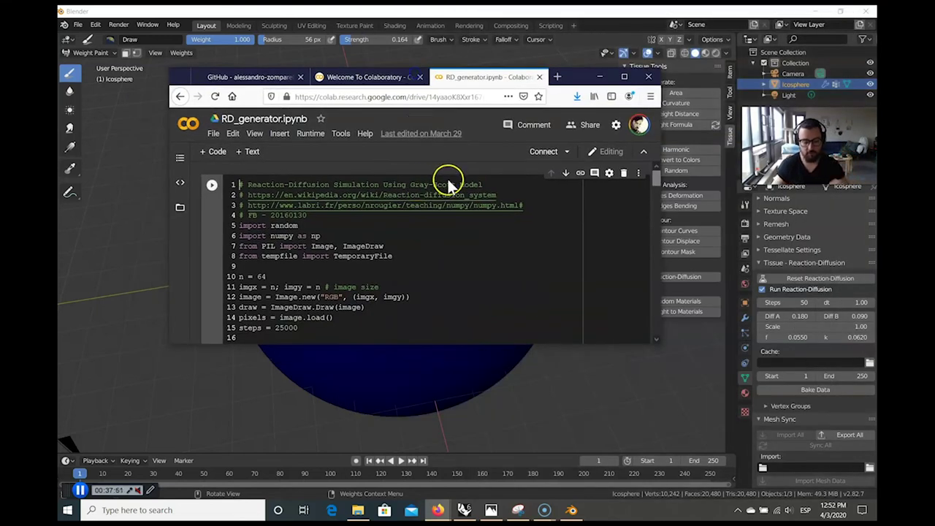
pyautogui.scroll(-6, 434, 271)
pyautogui.scroll(-4, 434, 271)
pyautogui.scroll(9, 433, 269)
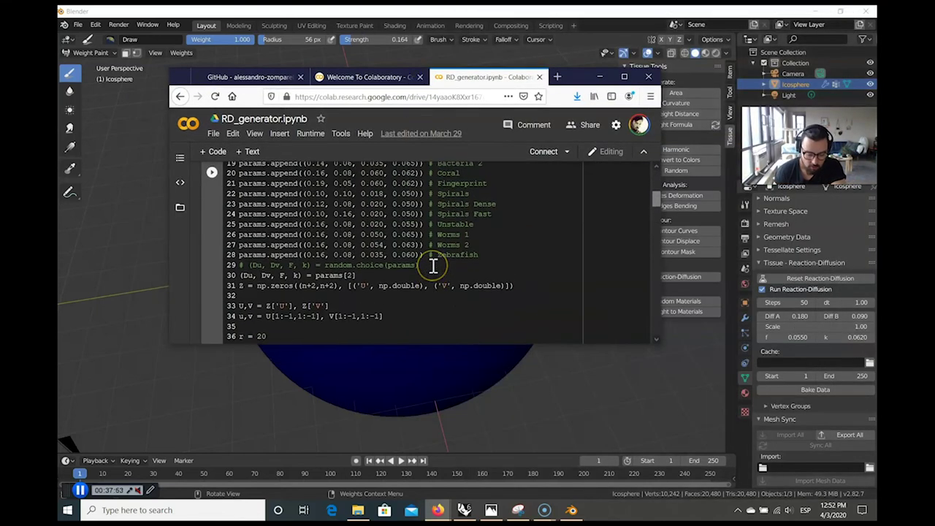
pyautogui.scroll(-2, 433, 267)
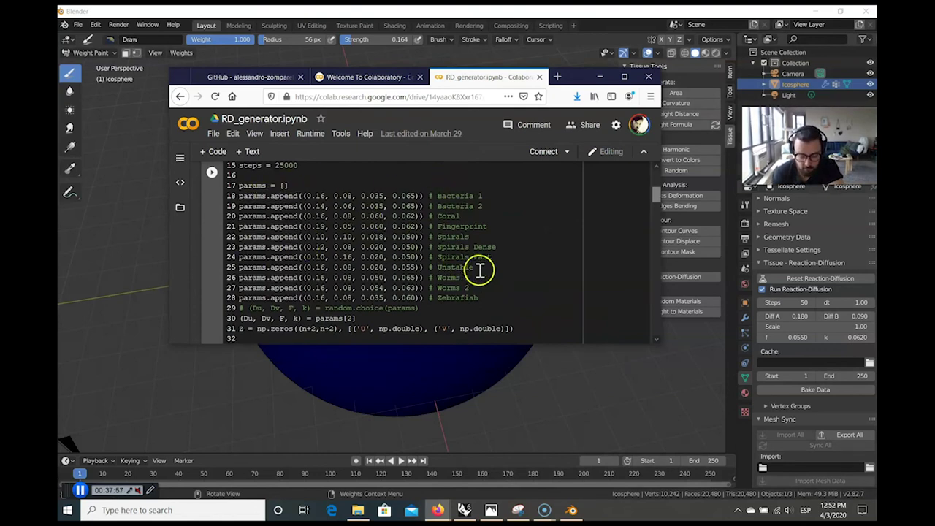
pyautogui.moveTo(484, 206); pyautogui.dragTo(226, 207)
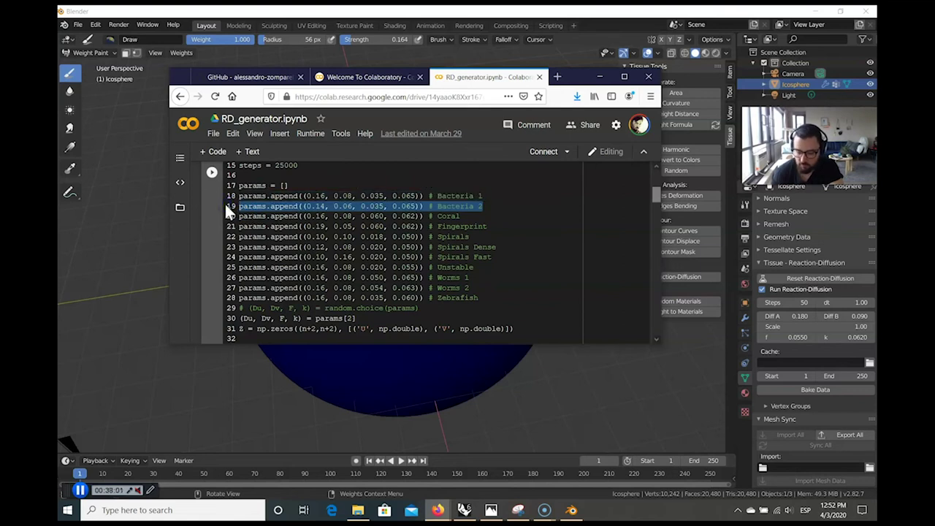
# Minimise the browser and set the icosphere's reaction-diffusion to the Bacteria 2 values: Diff A 0.14, Diff B 0.06, f 0.035, k 0.065.
pyautogui.moveTo(576, 76); pyautogui.dragTo(572, 106)
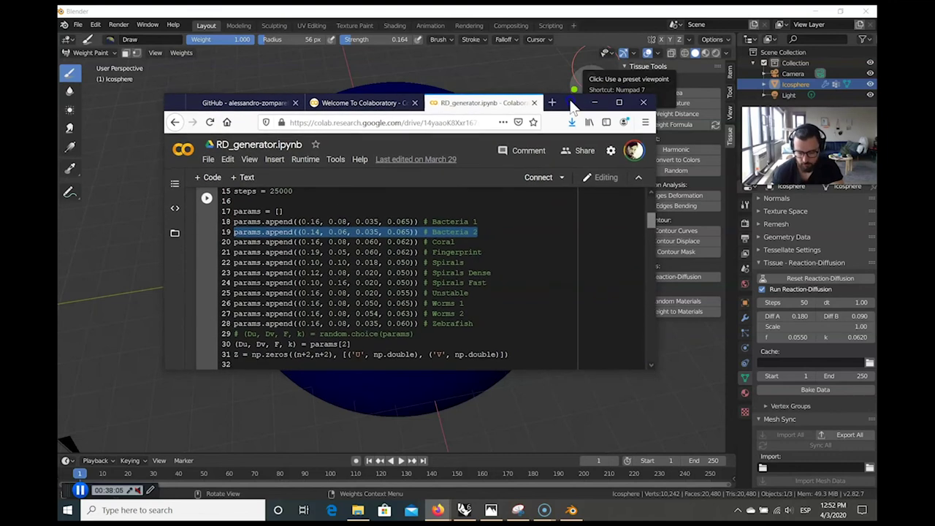
pyautogui.click(595, 103)
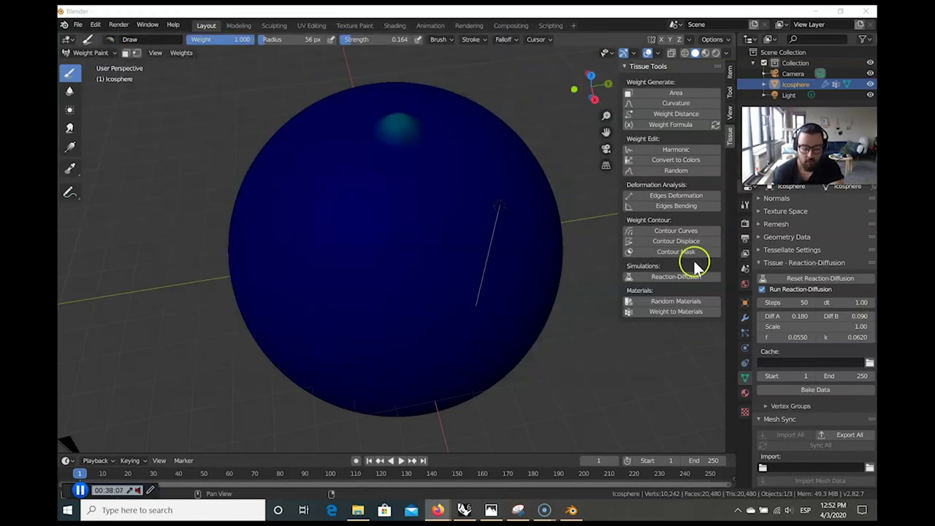
pyautogui.scroll(-3, 846, 418)
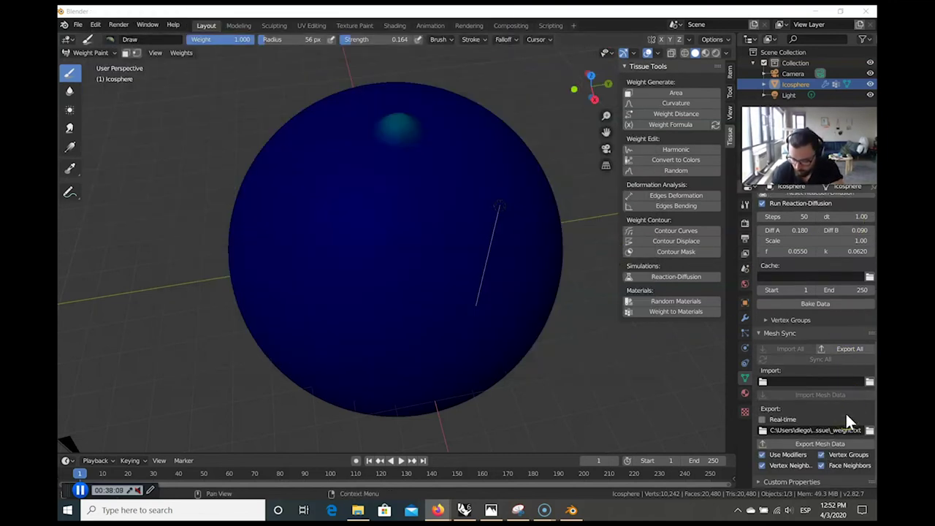
pyautogui.scroll(3, 847, 422)
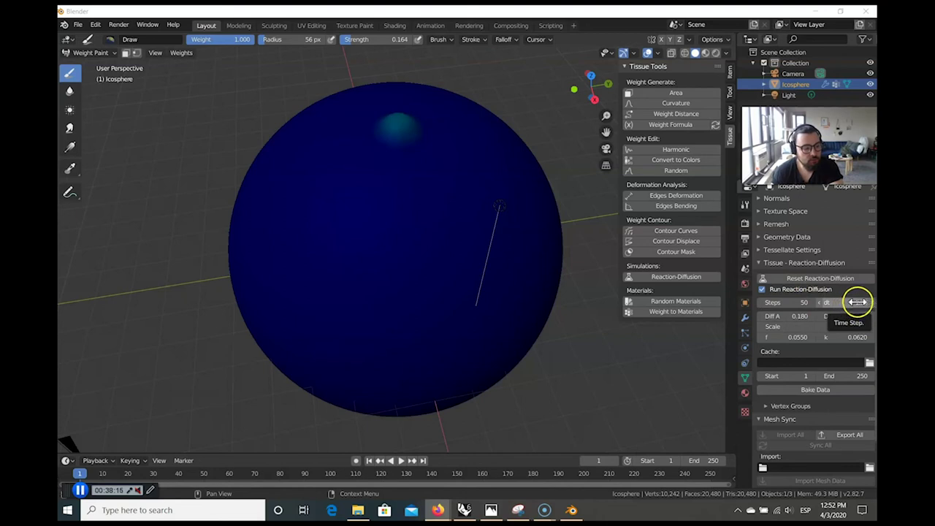
pyautogui.click(806, 316)
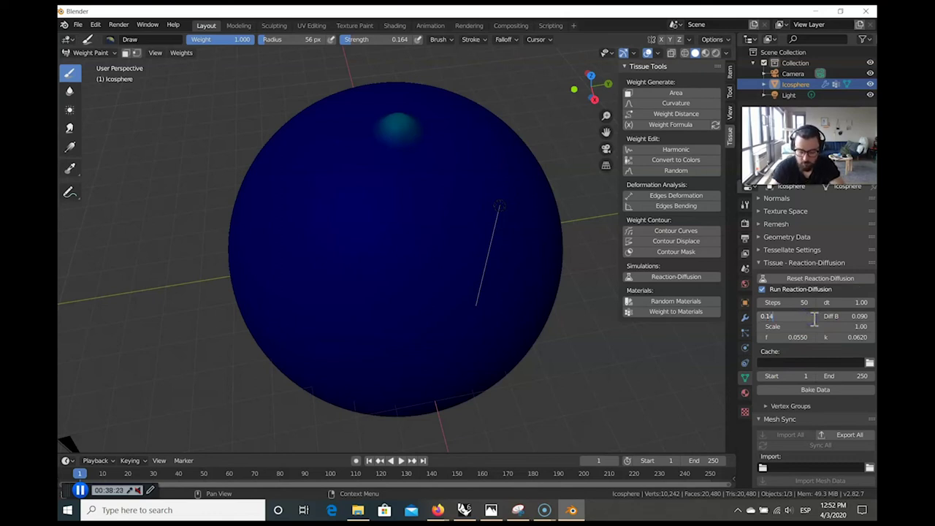
pyautogui.click(859, 315)
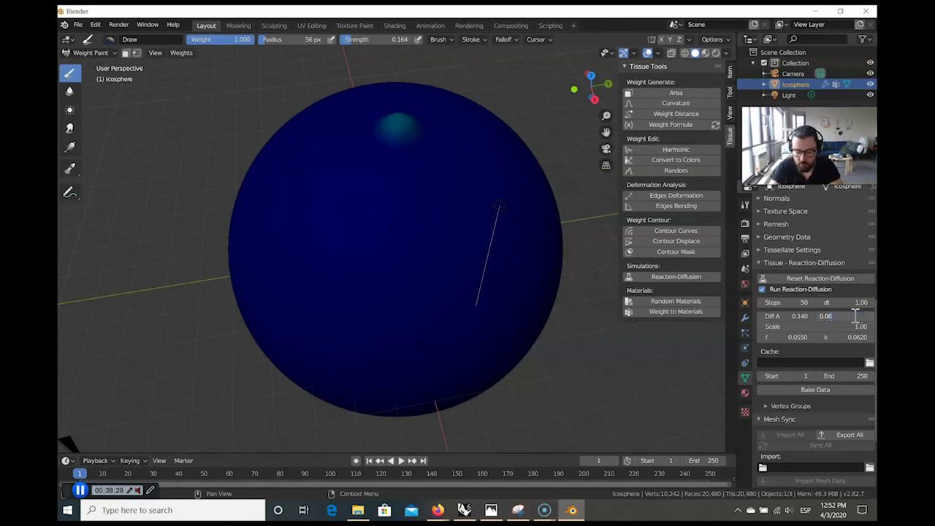
pyautogui.click(801, 337)
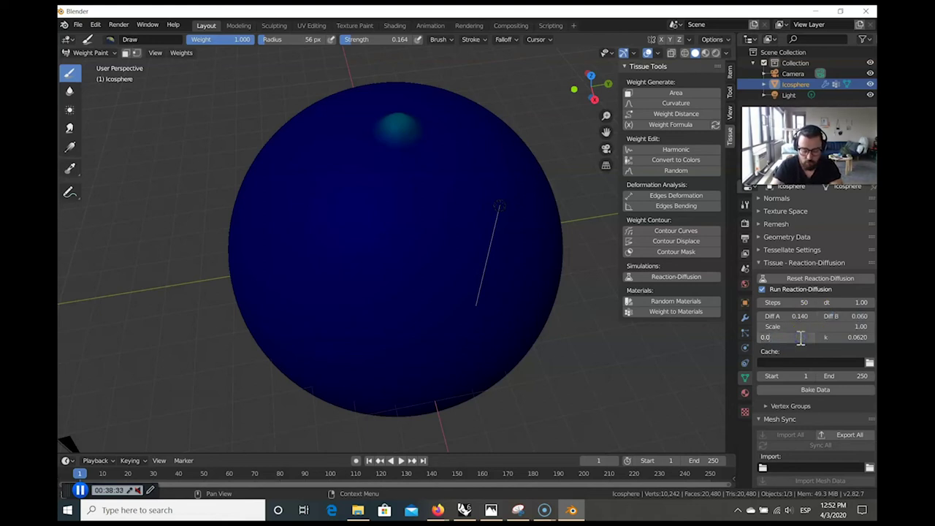
pyautogui.click(855, 337)
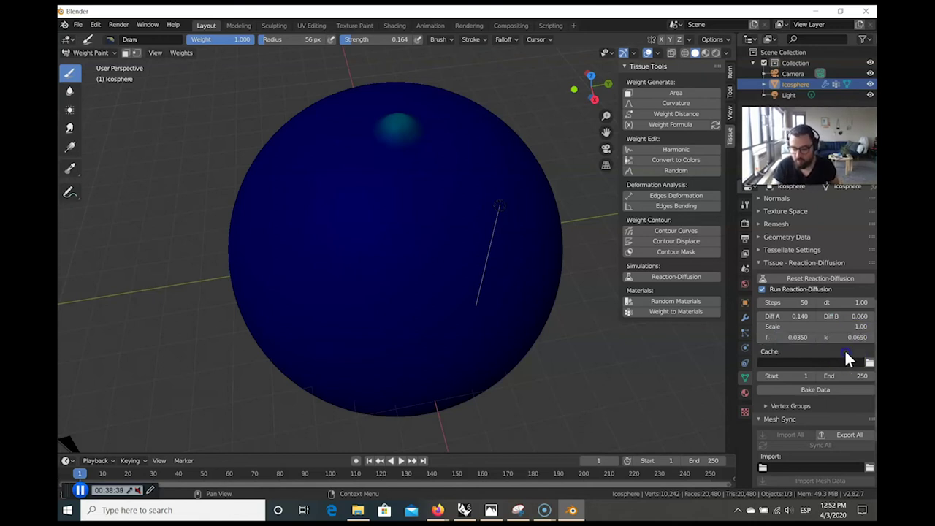
# Dab more weight onto the faint spot near the icosphere's top and play the animation to grow the pattern.
pyautogui.click(396, 125)
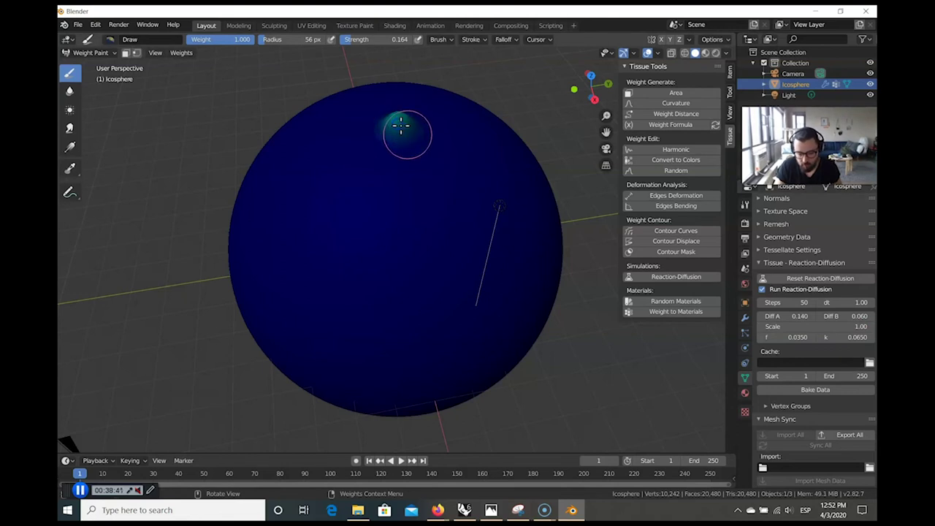
pyautogui.click(402, 462)
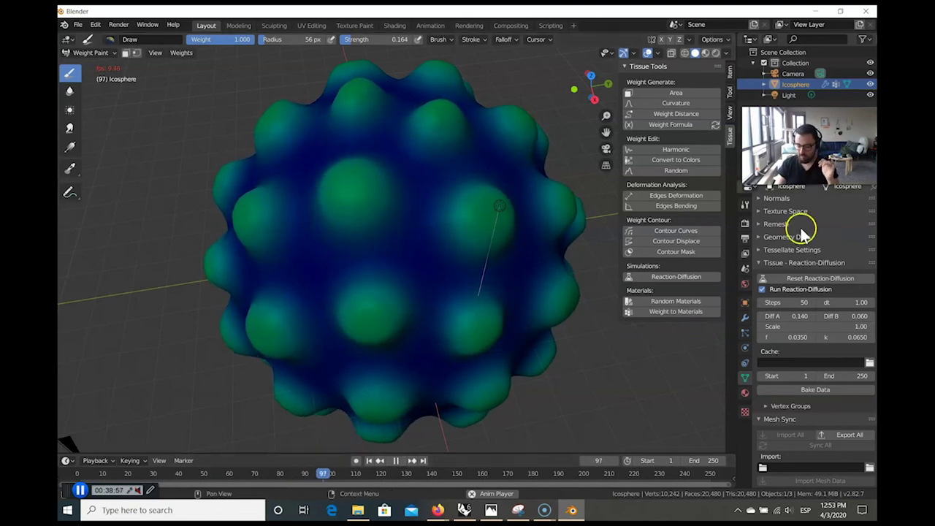
pyautogui.moveTo(426, 319); pyautogui.dragTo(451, 301, button='middle')
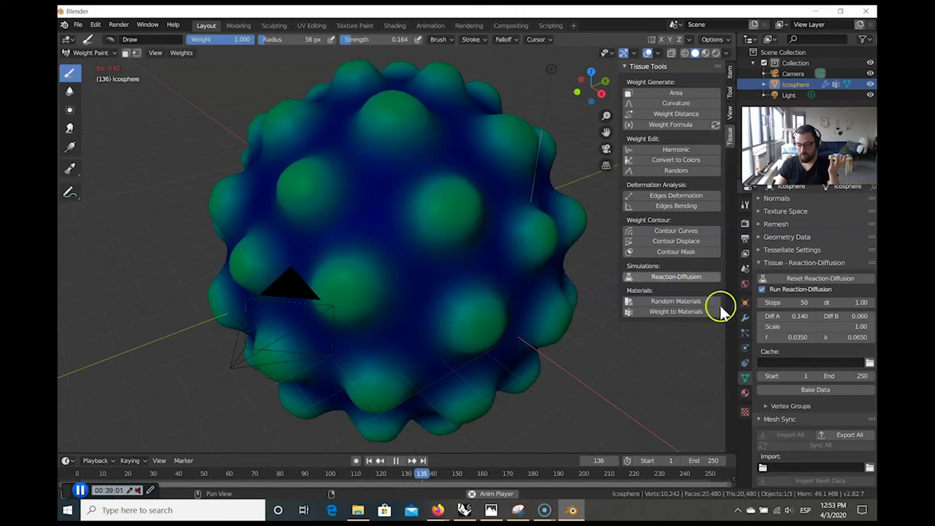
# Change the Displace modifier's vertex group to A and view the deformed sphere from another side.
pyautogui.click(745, 317)
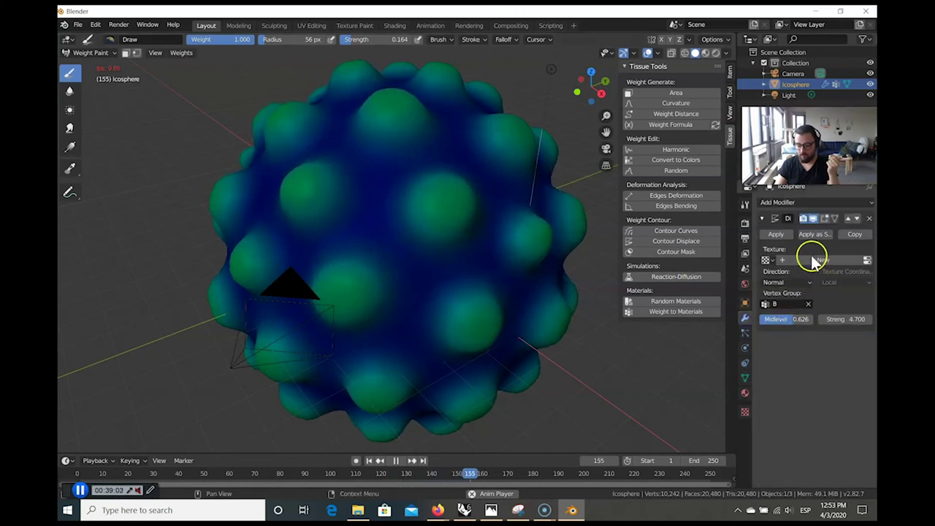
pyautogui.click(785, 304)
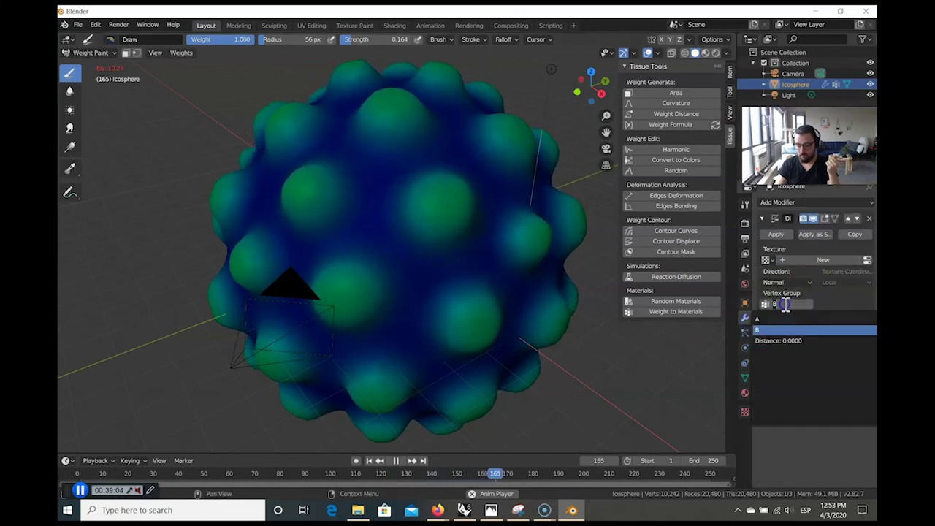
pyautogui.click(763, 337)
pyautogui.moveTo(397, 334); pyautogui.dragTo(326, 348, button='middle')
pyautogui.scroll(-4, 309, 365)
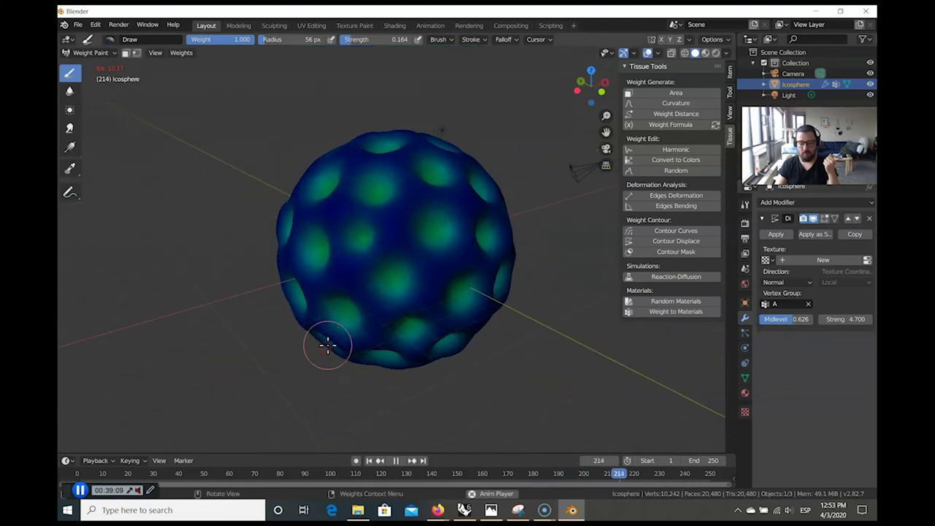
# Quantize the active group's vertex weights with 4 steps while the simulation plays, and inspect the surface up close.
pyautogui.click(181, 53)
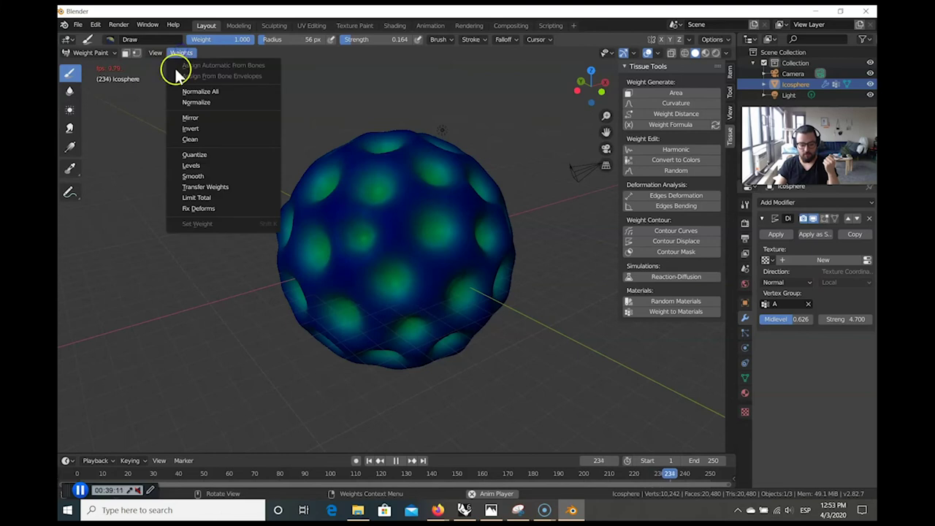
pyautogui.click(200, 153)
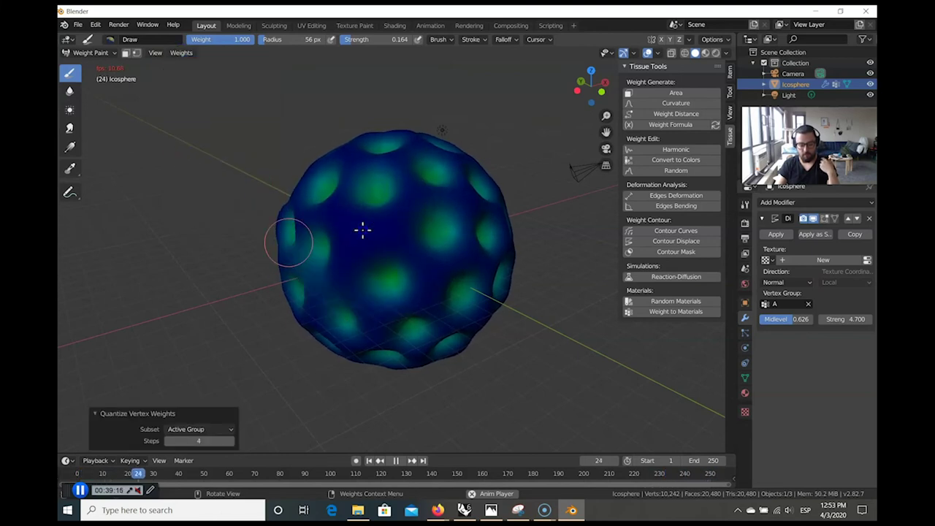
pyautogui.moveTo(378, 258); pyautogui.dragTo(146, 230, button='middle')
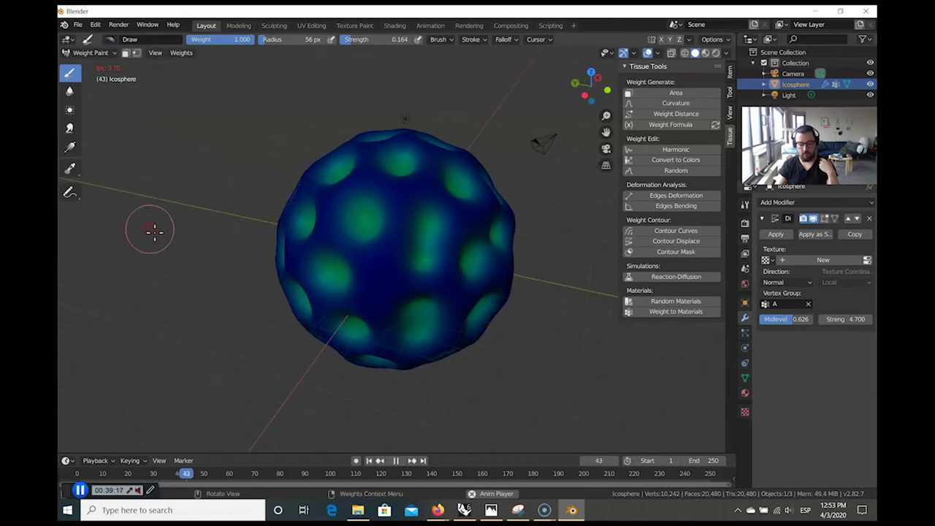
pyautogui.scroll(5, 394, 245)
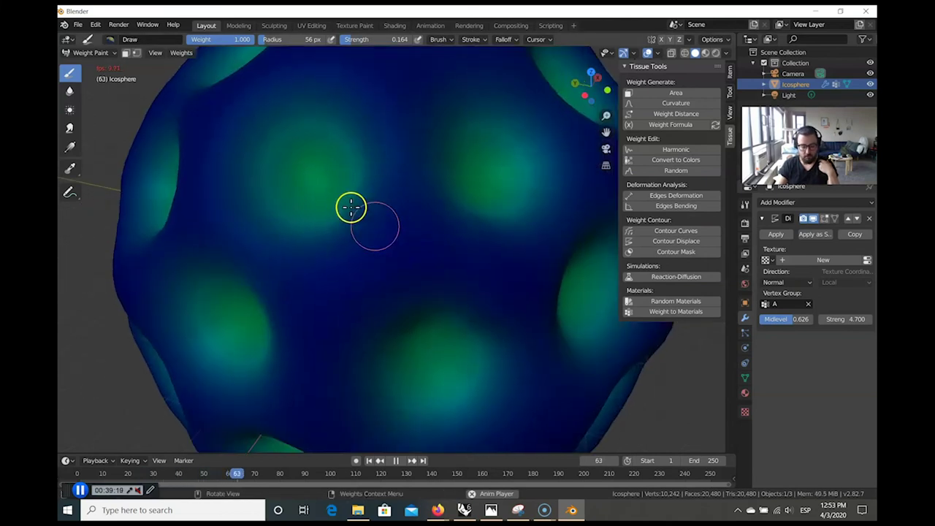
pyautogui.scroll(-5, 200, 251)
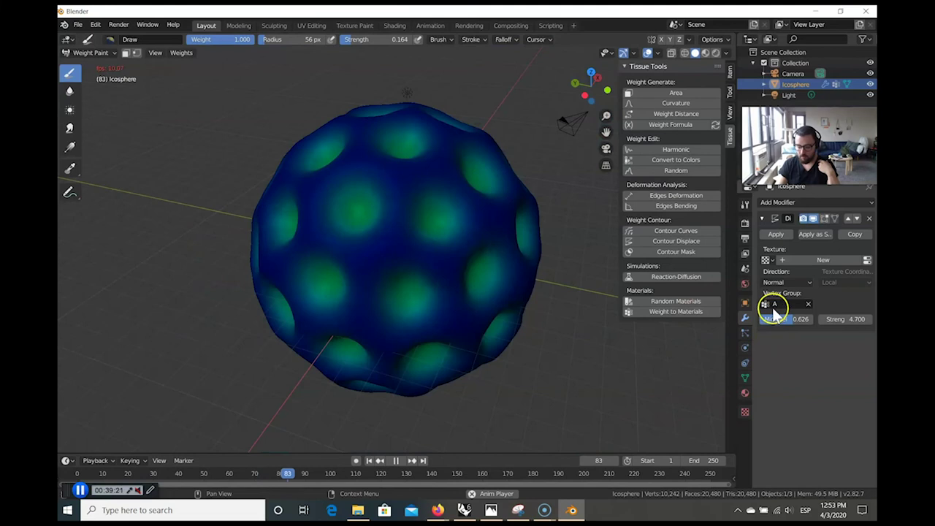
# Switch the Displace modifier's vertex group back to B.
pyautogui.click(776, 304)
pyautogui.click(783, 329)
pyautogui.moveTo(365, 256); pyautogui.dragTo(470, 249, button='middle')
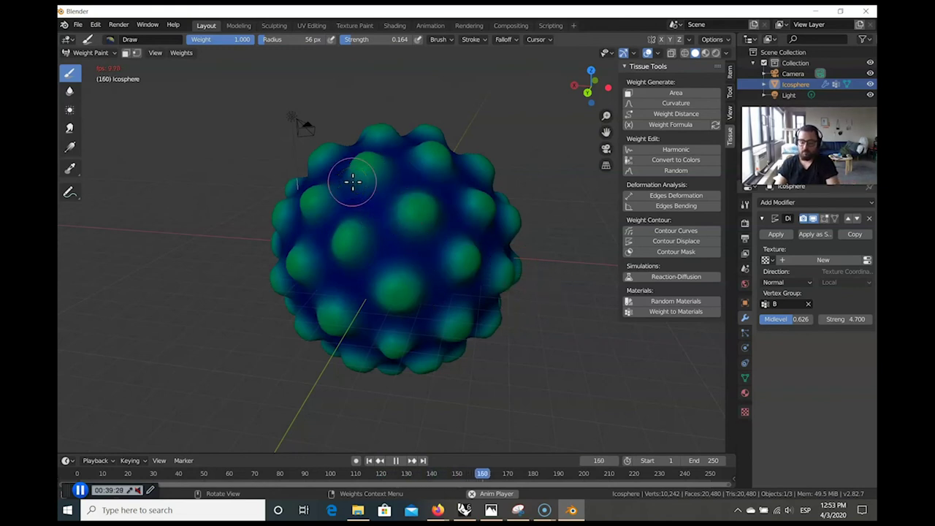
# Set the brush radius to 500 px and paint two broad strokes across the icosphere while the simulation plays.
pyautogui.click(304, 39)
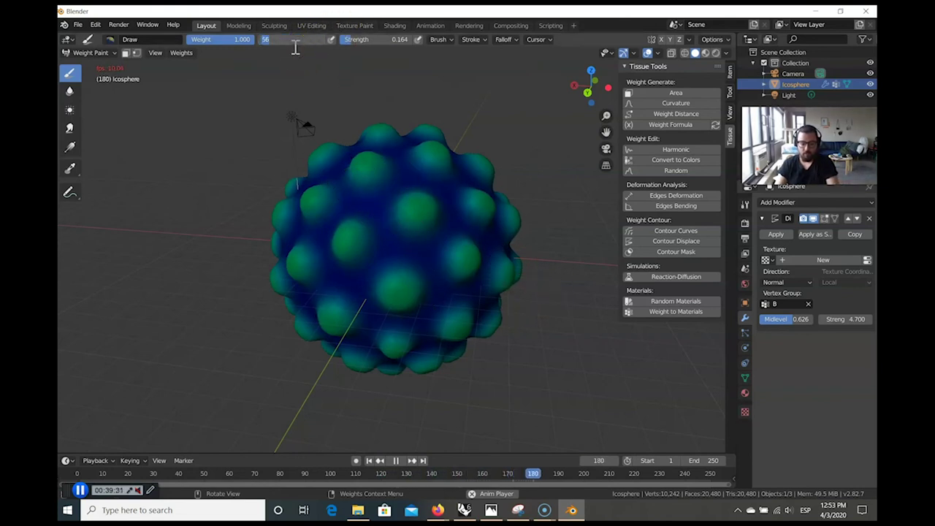
pyautogui.click(270, 41)
pyautogui.write('500')
pyautogui.press('Return')
pyautogui.moveTo(377, 220)
pyautogui.mouseDown()
pyautogui.moveTo(255, 277)
pyautogui.moveTo(202, 258)
pyautogui.moveTo(358, 361)
pyautogui.moveTo(303, 313)
pyautogui.mouseUp()
pyautogui.moveTo(302, 313)
pyautogui.mouseDown(button='middle')
pyautogui.moveTo(387, 297)
pyautogui.moveTo(403, 223)
pyautogui.mouseUp(button='middle')
pyautogui.moveTo(403, 223)
pyautogui.mouseDown()
pyautogui.moveTo(323, 309)
pyautogui.moveTo(307, 198)
pyautogui.moveTo(480, 297)
pyautogui.moveTo(167, 277)
pyautogui.mouseUp()
pyautogui.moveTo(166, 277); pyautogui.dragTo(255, 279, button='middle')
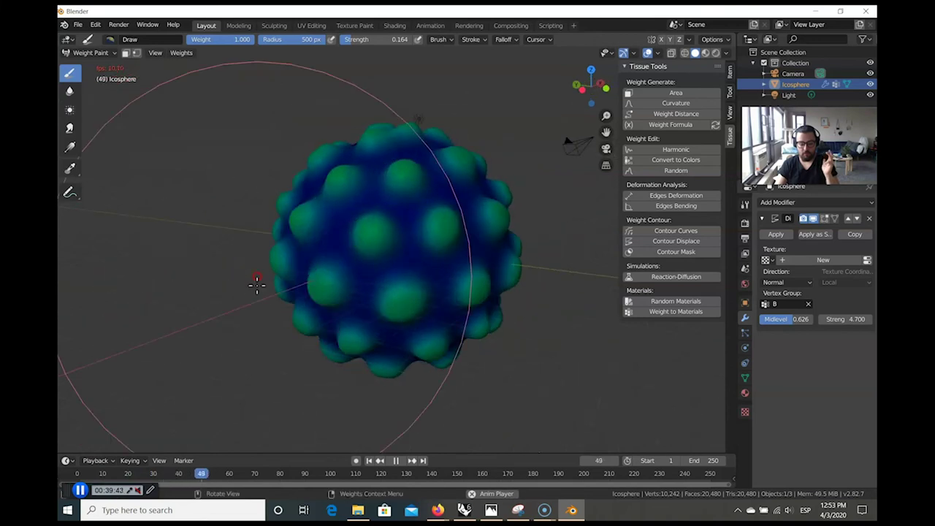
# Pause the simulation, resume it briefly, and stop it at frame 90.
pyautogui.click(395, 461)
pyautogui.moveTo(408, 409)
pyautogui.mouseDown(button='middle')
pyautogui.moveTo(411, 334)
pyautogui.moveTo(484, 299)
pyautogui.moveTo(403, 403)
pyautogui.mouseUp(button='middle')
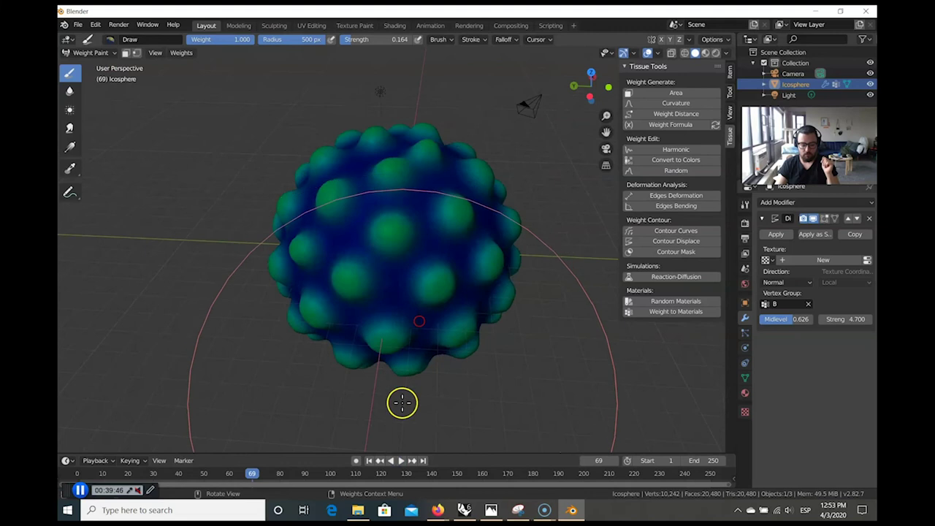
pyautogui.click(400, 461)
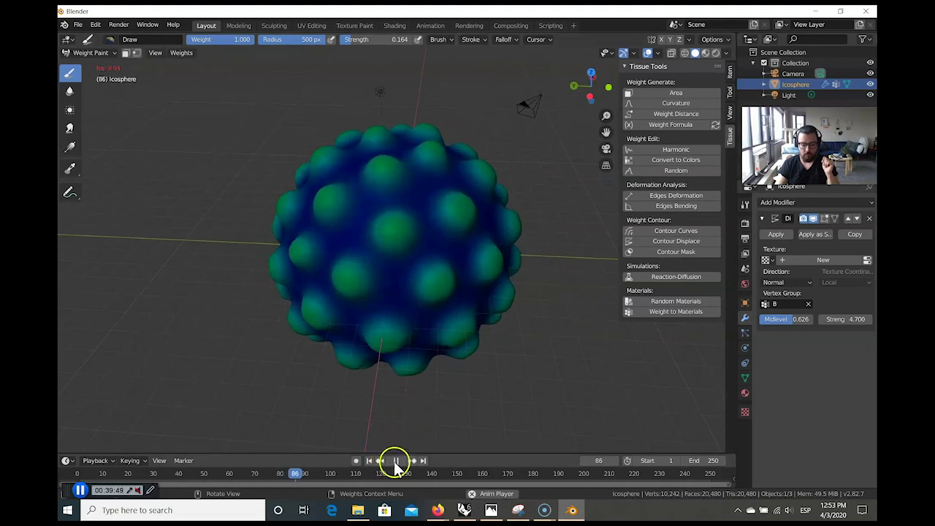
pyautogui.click(395, 461)
pyautogui.moveTo(401, 358); pyautogui.dragTo(548, 278, button='middle')
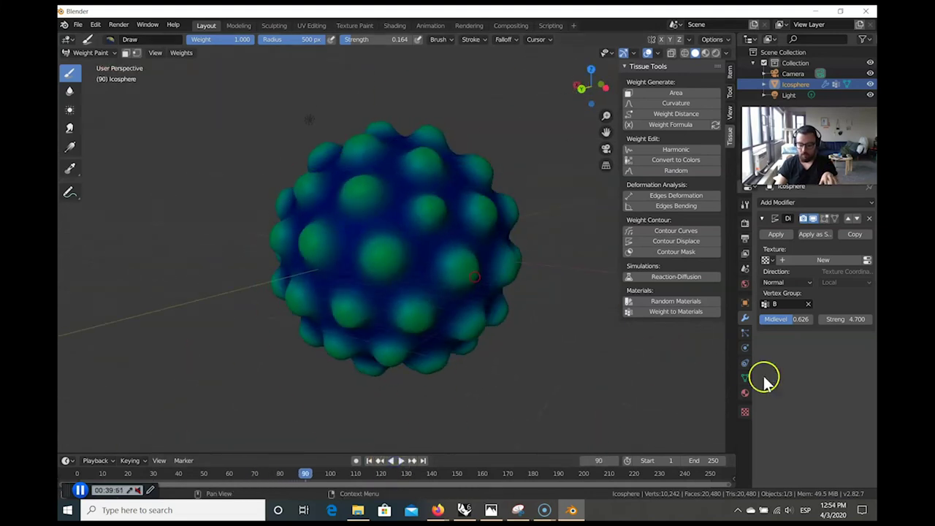
# Export the icosphere's mesh data with Mesh Sync to the existing _weight.txt path.
pyautogui.click(745, 333)
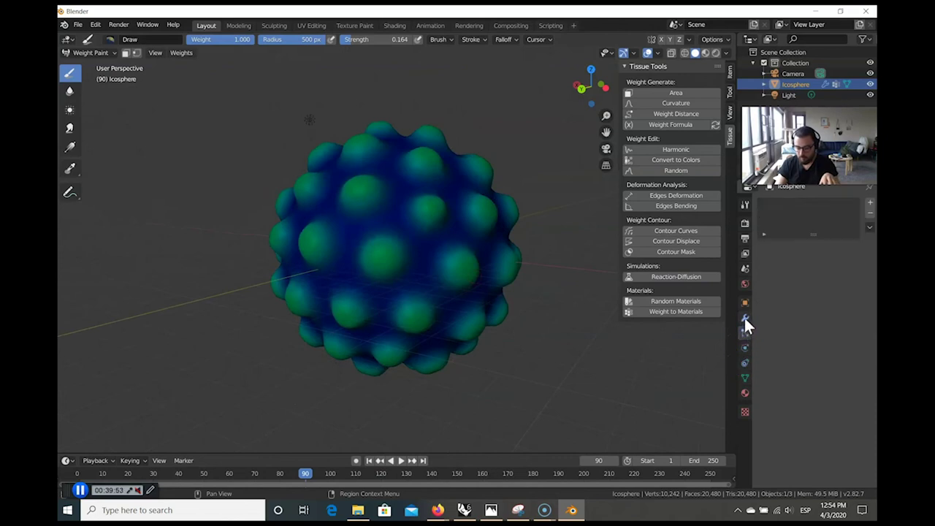
pyautogui.click(744, 317)
pyautogui.click(744, 378)
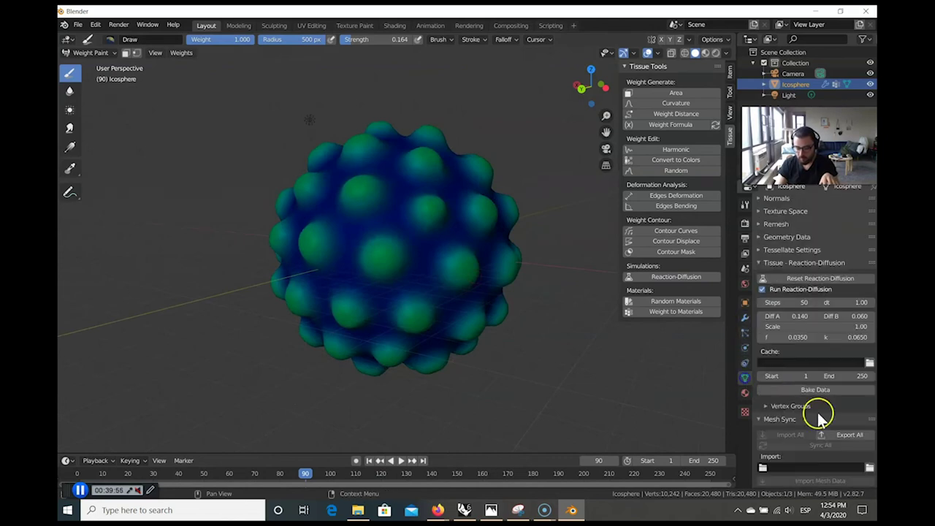
pyautogui.scroll(-3, 819, 414)
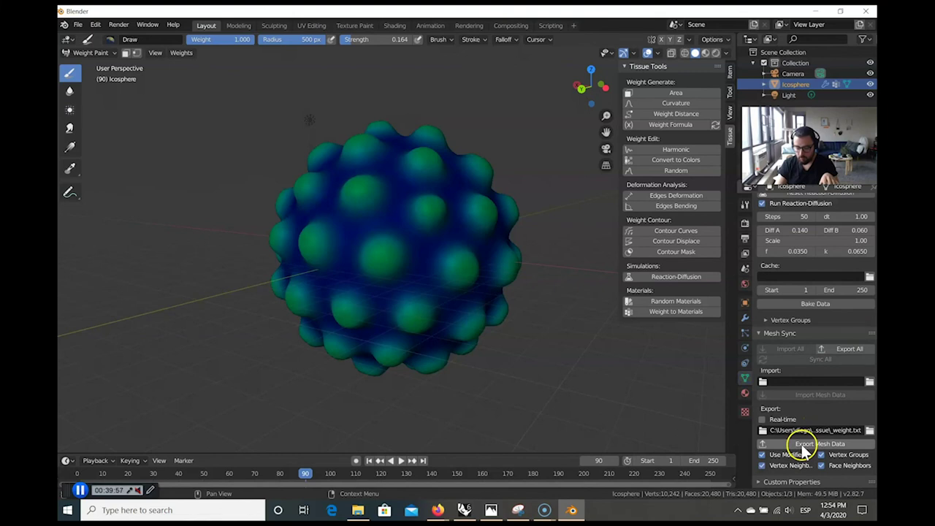
pyautogui.click(805, 445)
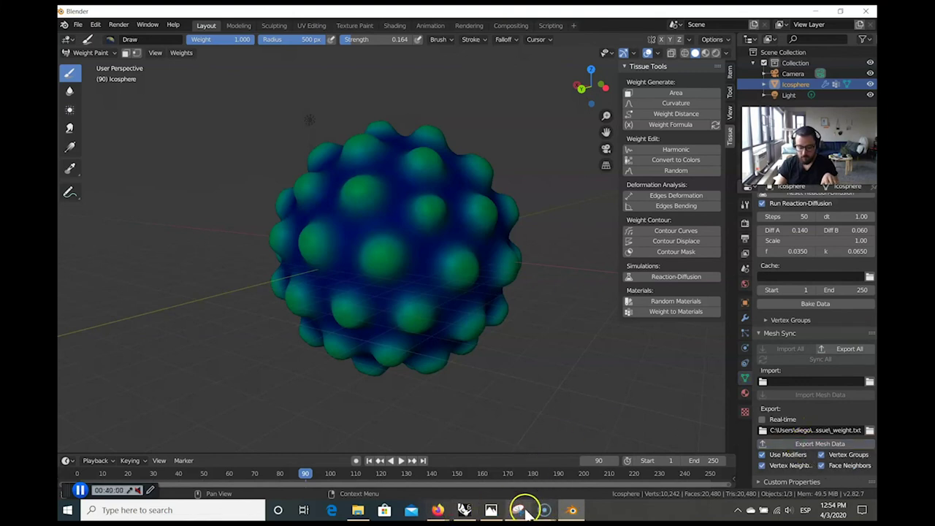
# Switch to Rhino with Grasshopper, deselect the mesh, and re-run MeshSync Import by setting its Boolean toggle to False and back to True.
pyautogui.click(462, 509)
pyautogui.click(489, 393)
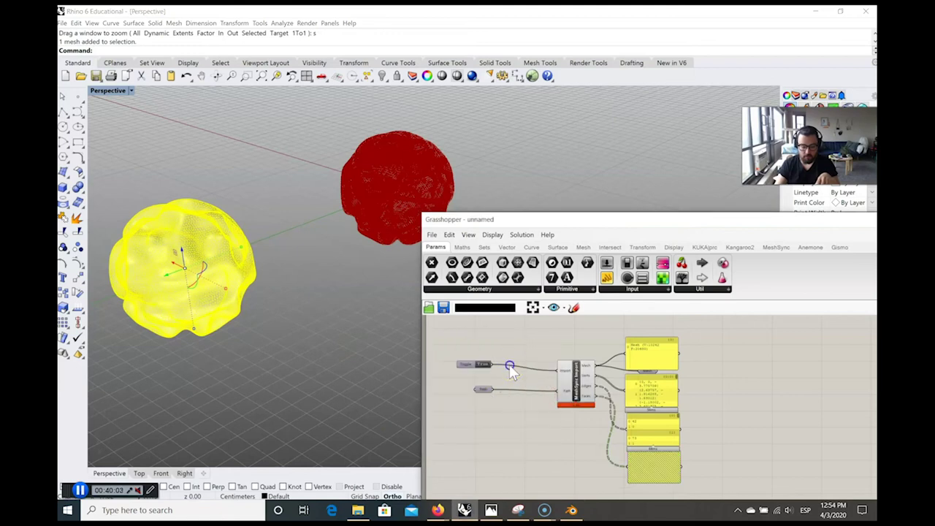
pyautogui.click(163, 156)
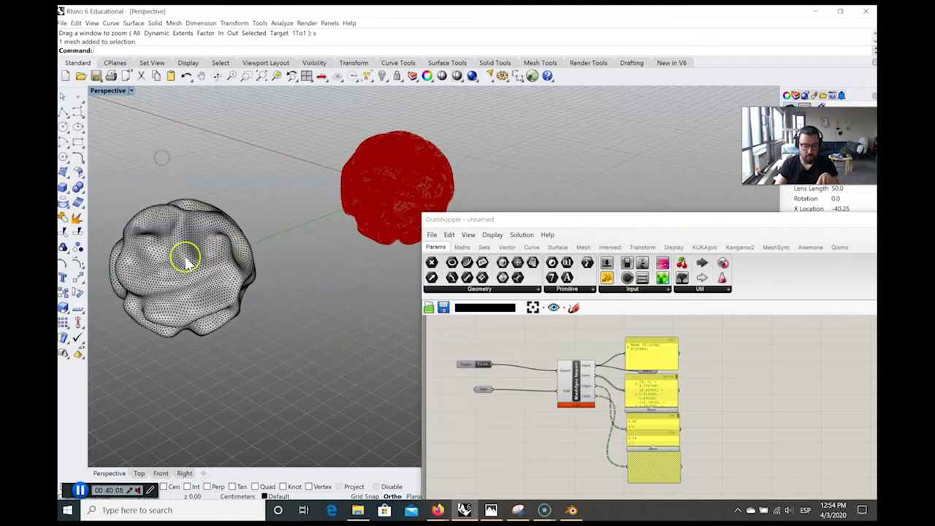
pyautogui.scroll(5, 432, 171)
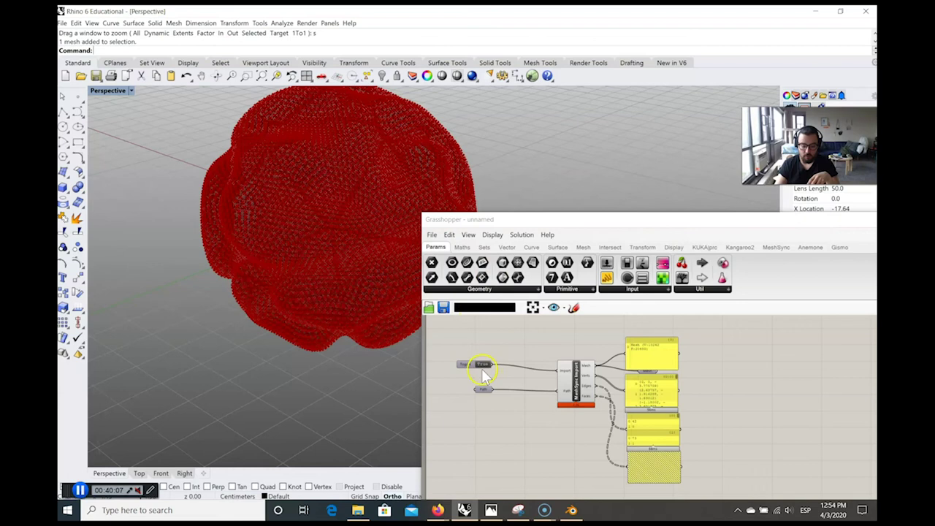
pyautogui.scroll(3, 482, 373)
pyautogui.doubleClick(501, 368)
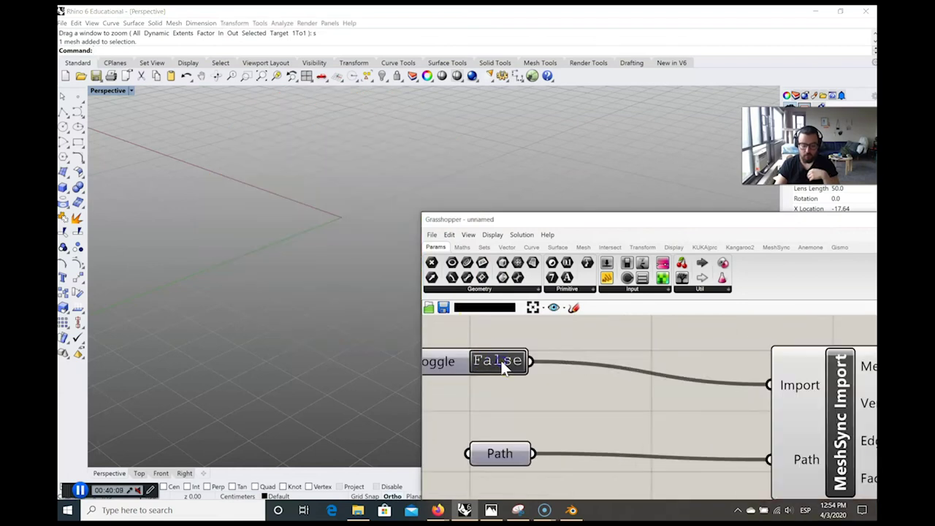
pyautogui.doubleClick(501, 367)
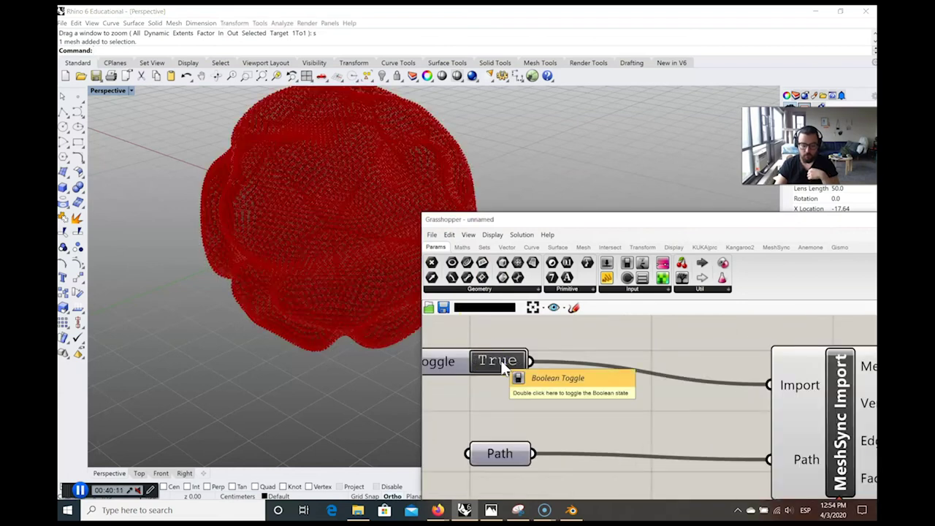
pyautogui.middleClick(274, 208)
pyautogui.moveTo(254, 170); pyautogui.dragTo(320, 217, button='right')
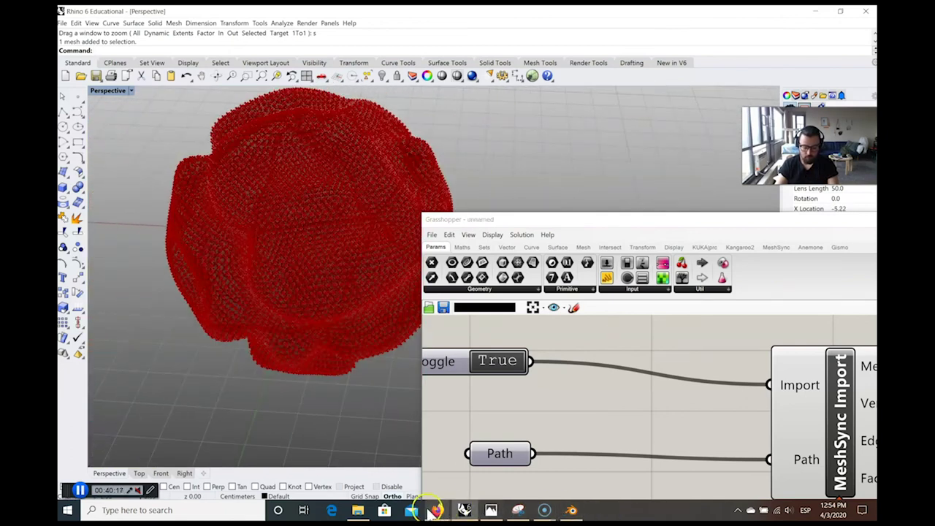
# Switch to Blender and export the icosphere's mesh data again to the existing _weight.txt path.
pyautogui.click(588, 449)
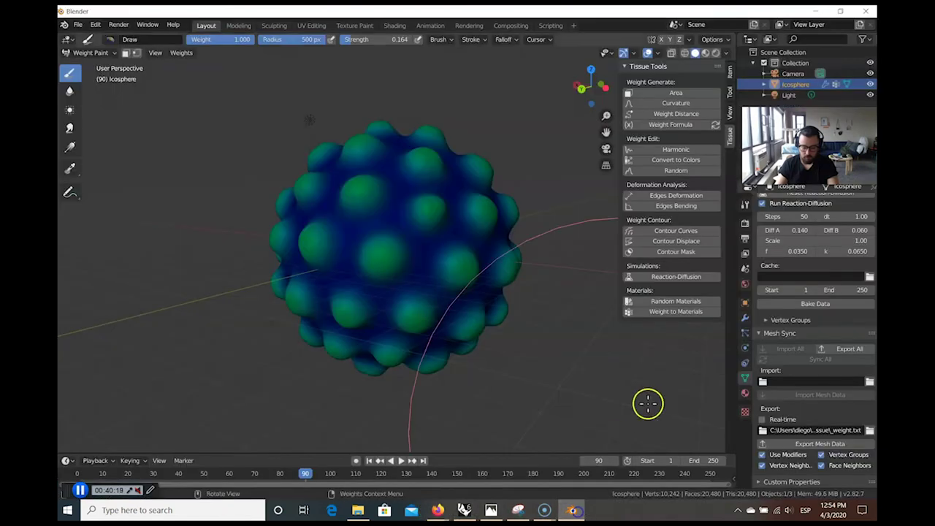
pyautogui.click(797, 444)
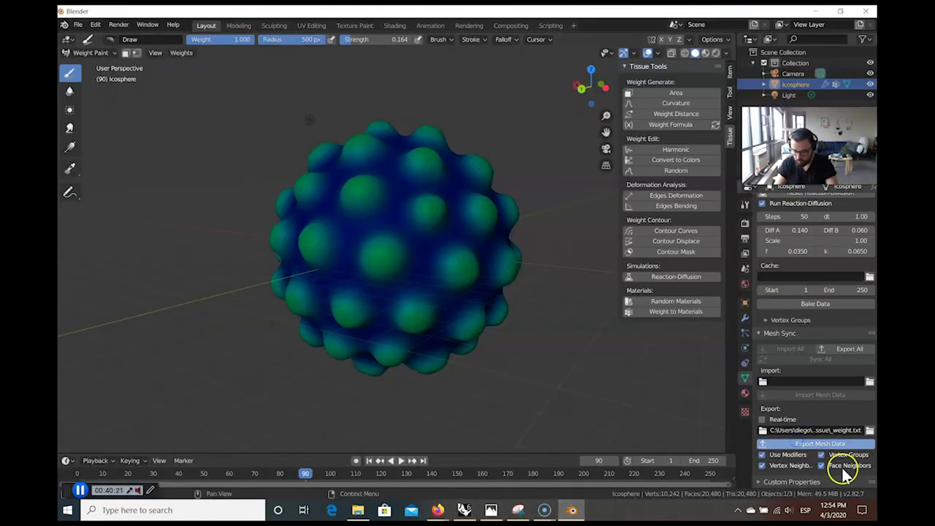
pyautogui.moveTo(514, 351); pyautogui.dragTo(509, 351, button='middle')
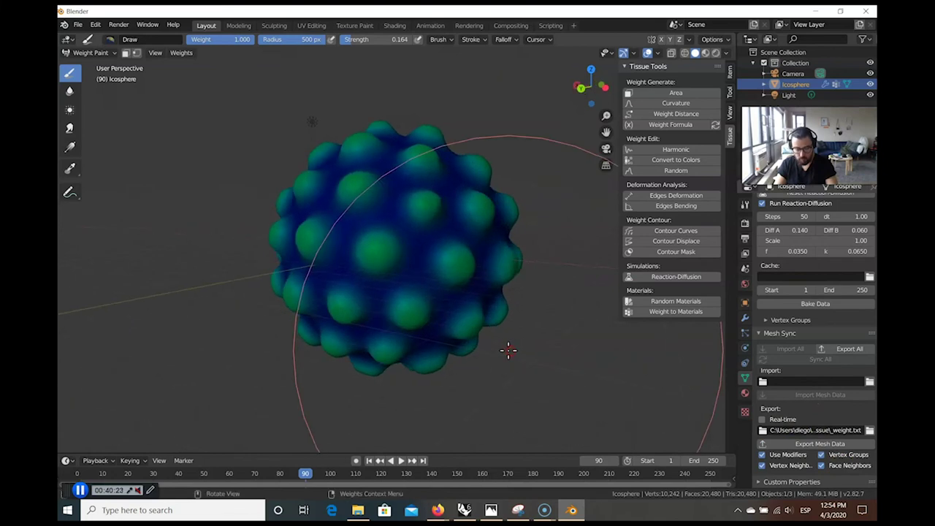
# Delete all text files from the tissue export folder and re-export the icosphere's mesh data using the _edges.txt path.
pyautogui.click(870, 431)
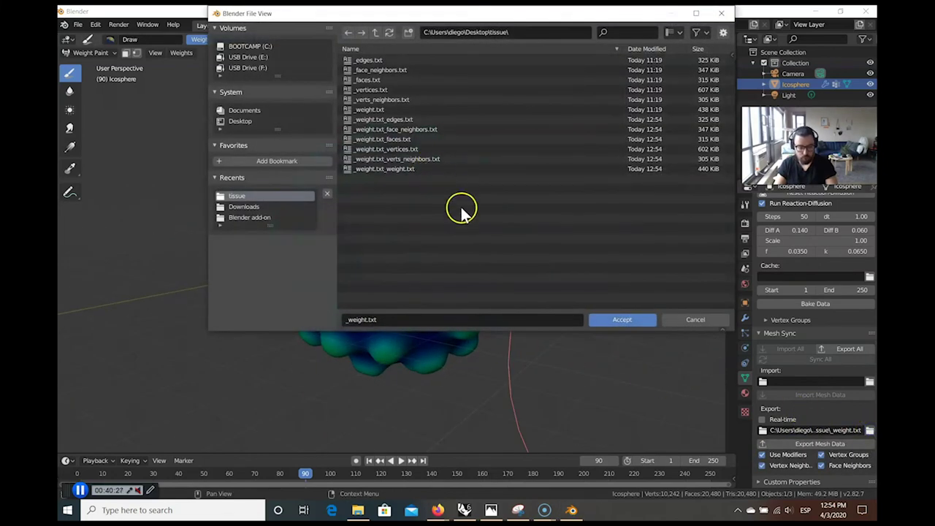
pyautogui.moveTo(490, 261); pyautogui.dragTo(300, 23)
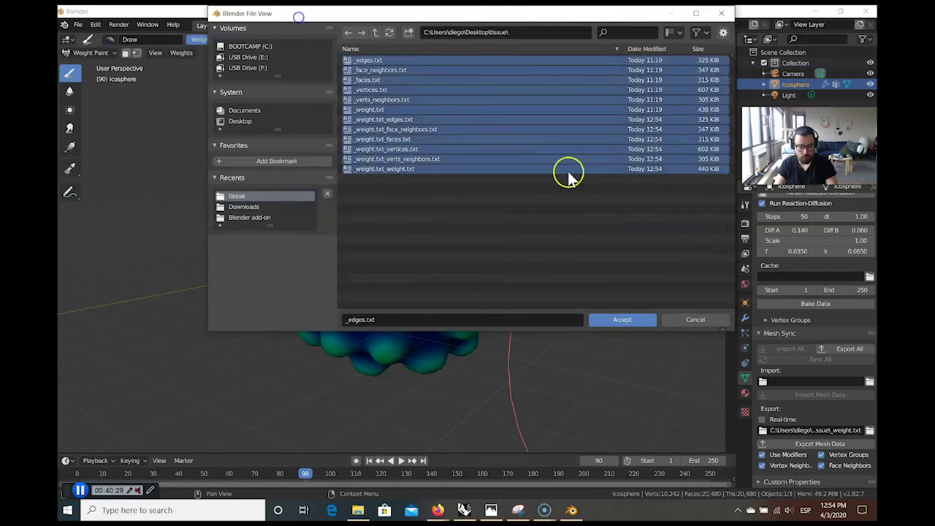
pyautogui.click(570, 188)
pyautogui.moveTo(443, 197); pyautogui.dragTo(357, 55)
pyautogui.rightClick(358, 52)
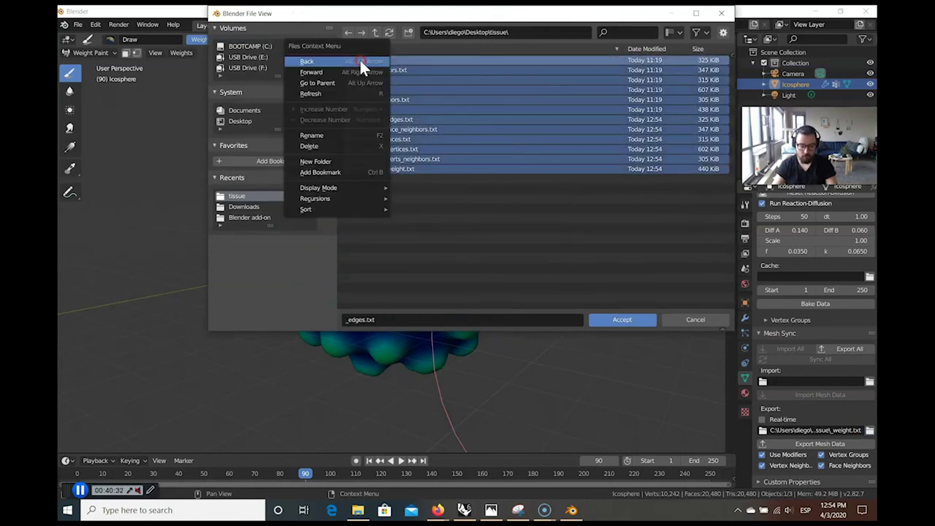
pyautogui.click(344, 145)
pyautogui.click(606, 322)
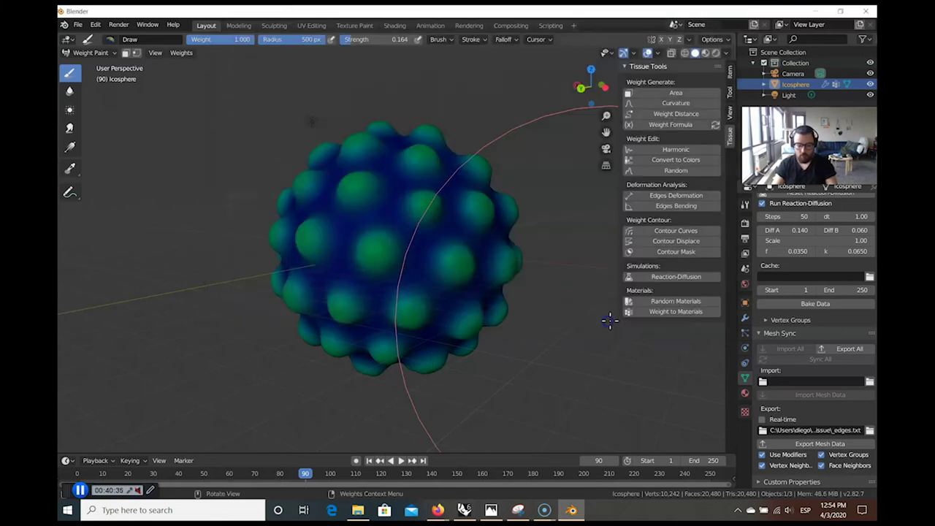
pyautogui.click(803, 444)
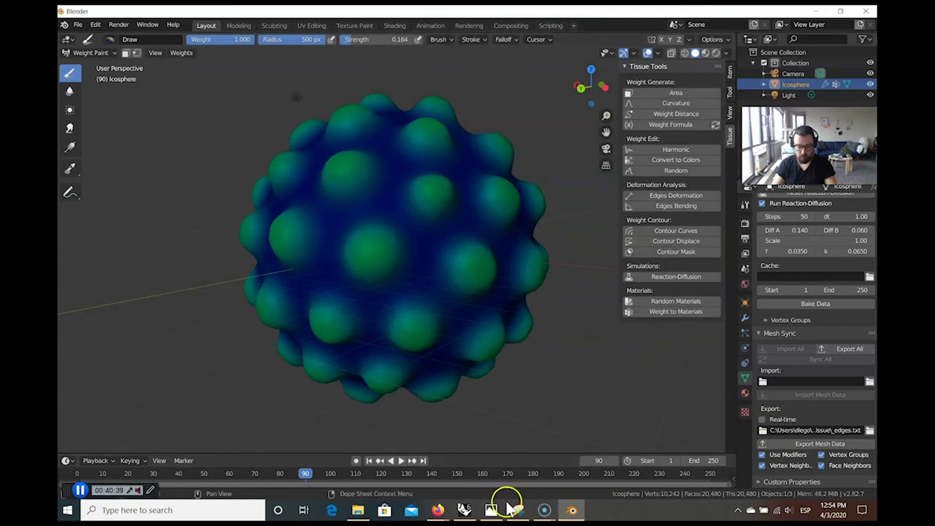
# Switch to Rhino with Grasshopper and re-run MeshSync Import by setting its Boolean toggle to False and back to True.
pyautogui.click(464, 510)
pyautogui.doubleClick(502, 365)
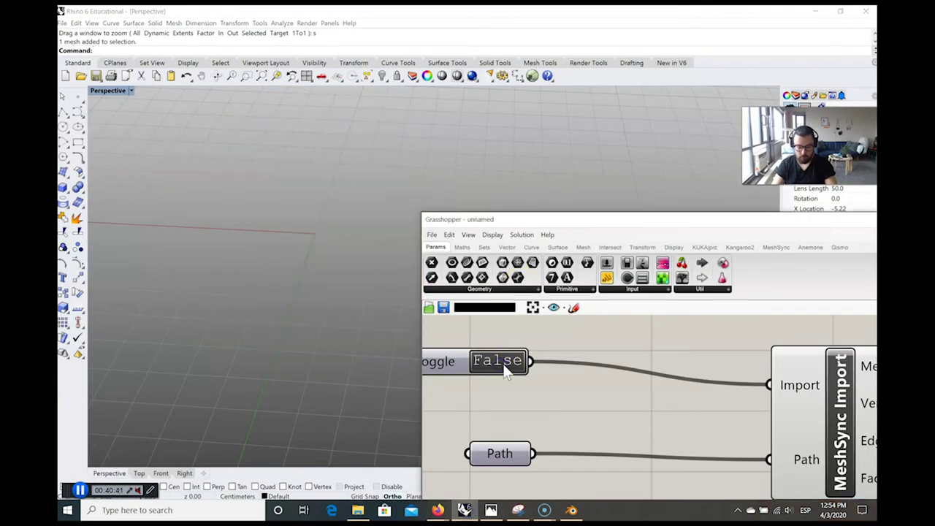
pyautogui.doubleClick(503, 366)
pyautogui.scroll(-3, 533, 393)
pyautogui.middleClick(533, 391)
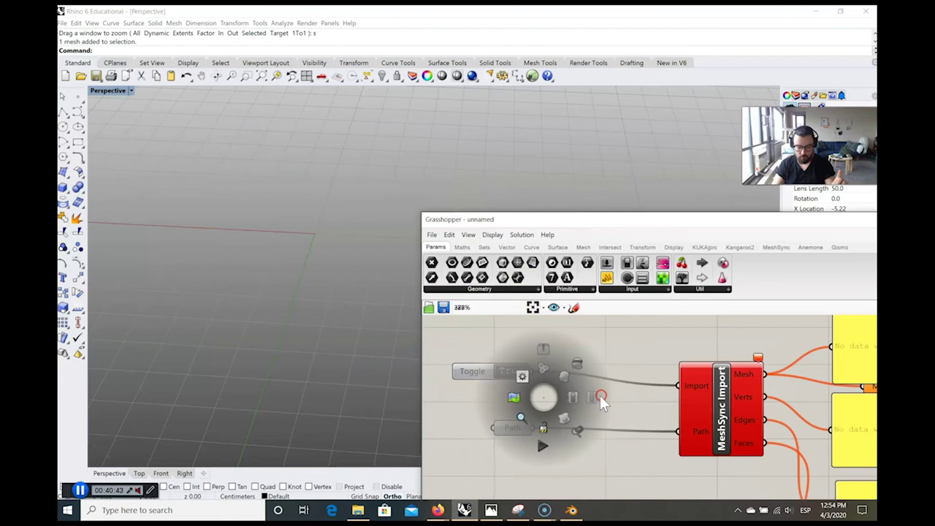
# Point the Path parameter to the tissue directory on the Desktop and try to run MeshSync Import again with its toggle.
pyautogui.click(512, 430)
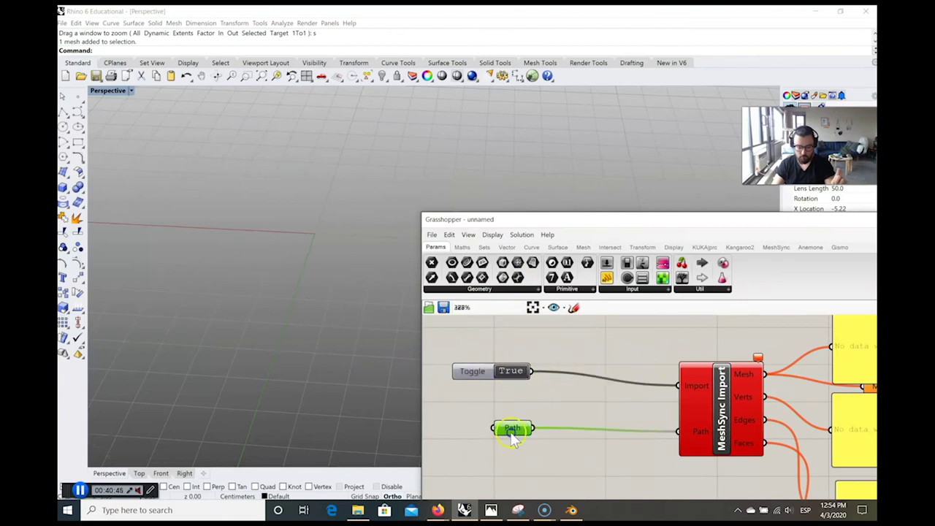
pyautogui.rightClick(530, 427)
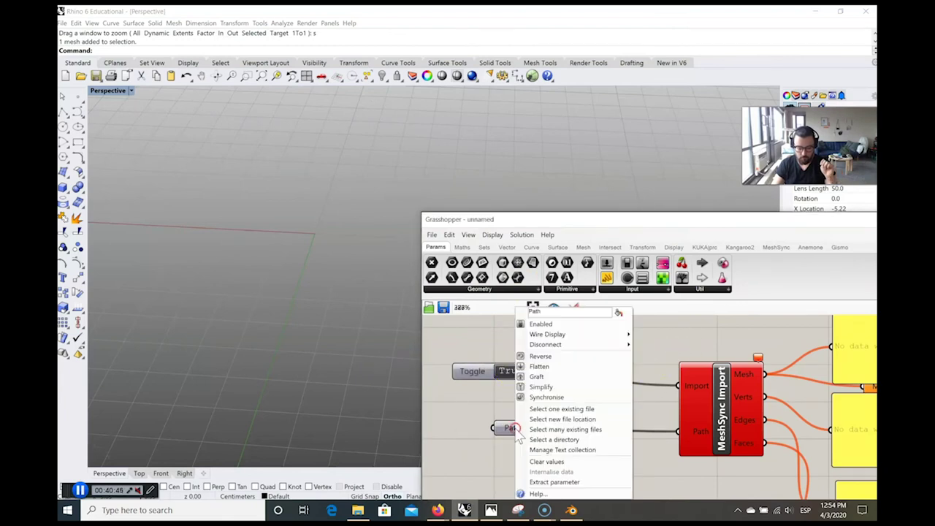
pyautogui.click(570, 440)
pyautogui.click(437, 273)
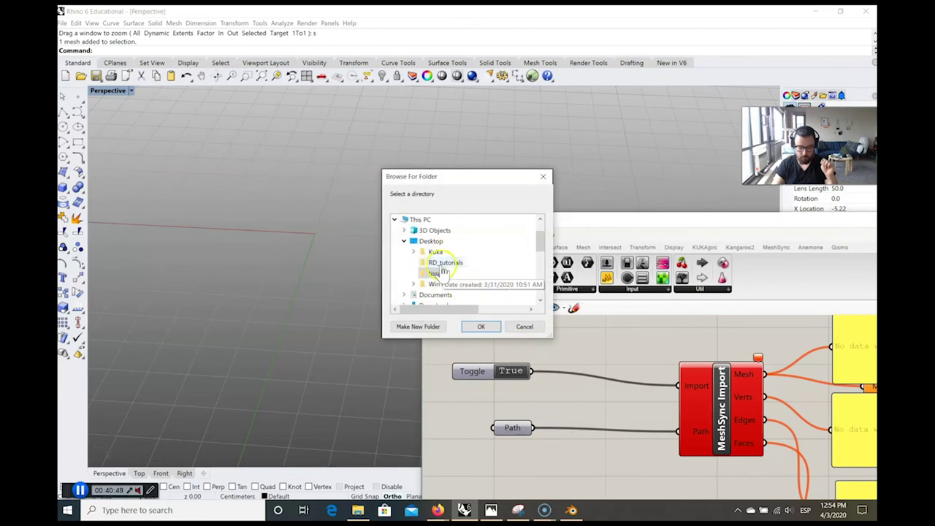
pyautogui.click(481, 327)
pyautogui.doubleClick(511, 372)
pyautogui.doubleClick(512, 371)
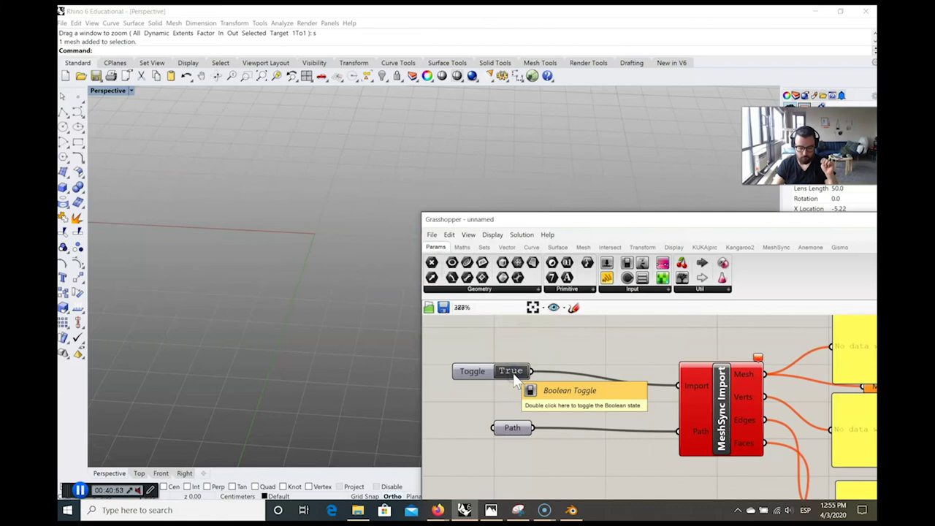
pyautogui.scroll(-2, 574, 383)
pyautogui.moveTo(578, 432); pyautogui.dragTo(551, 388, button='right')
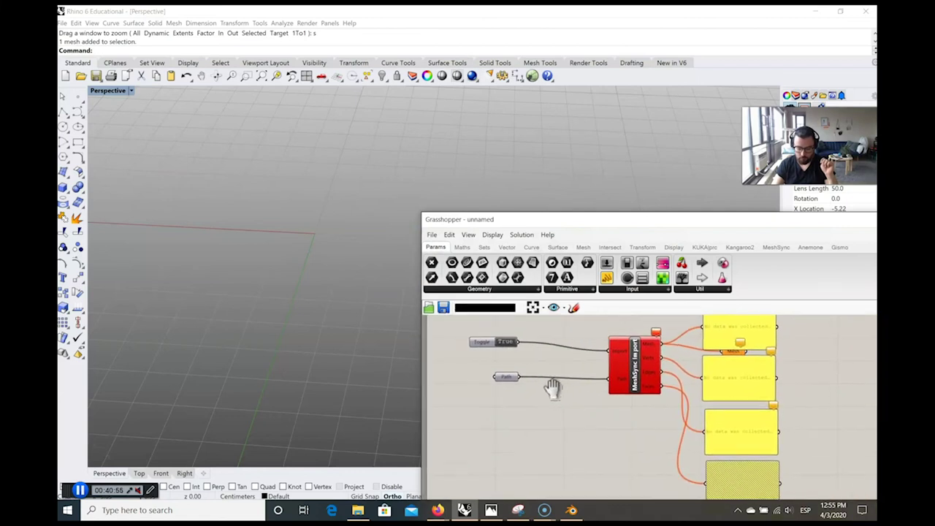
# Switch to Blender, export the icosphere's mesh data again, and run Mesh Sync's Export All.
pyautogui.click(572, 512)
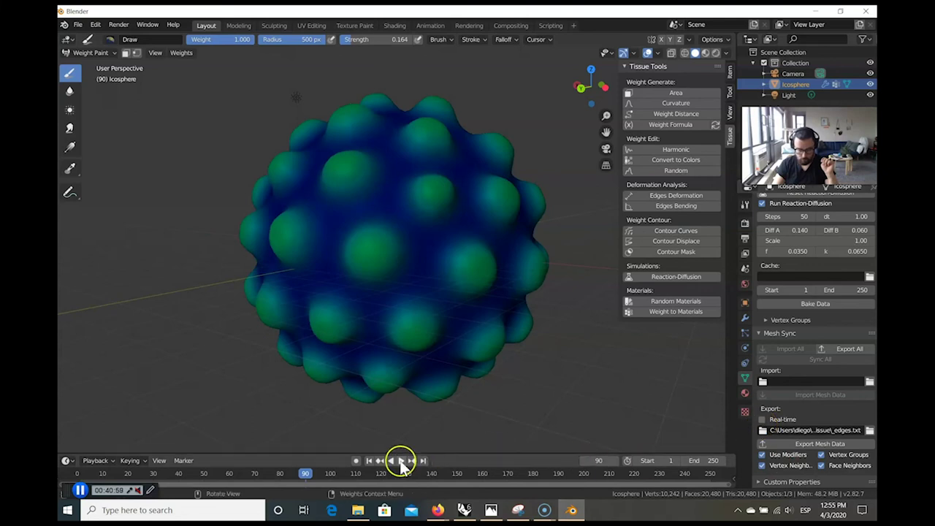
pyautogui.click(838, 440)
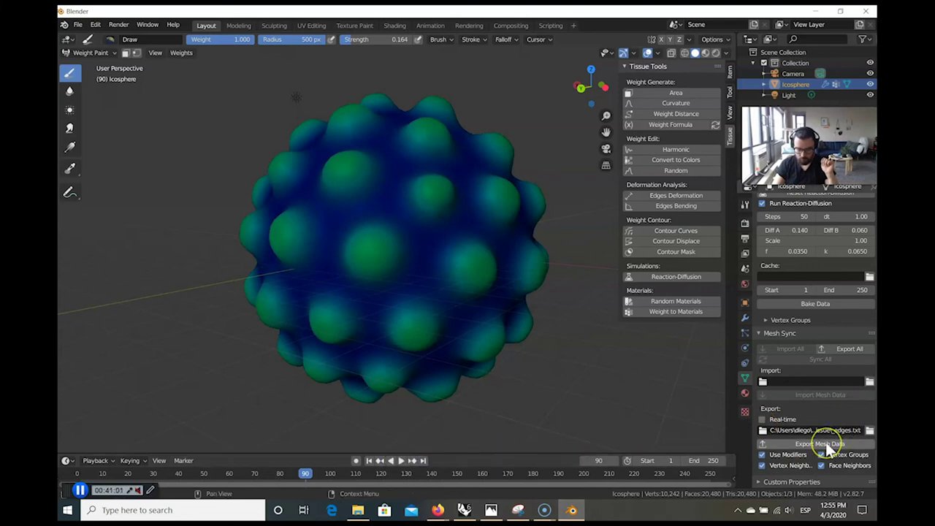
pyautogui.click(824, 442)
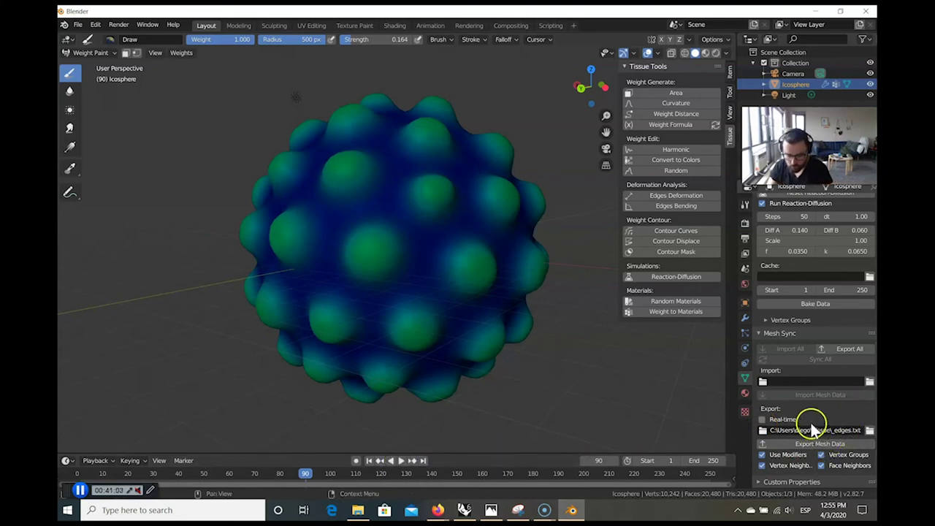
pyautogui.click(840, 350)
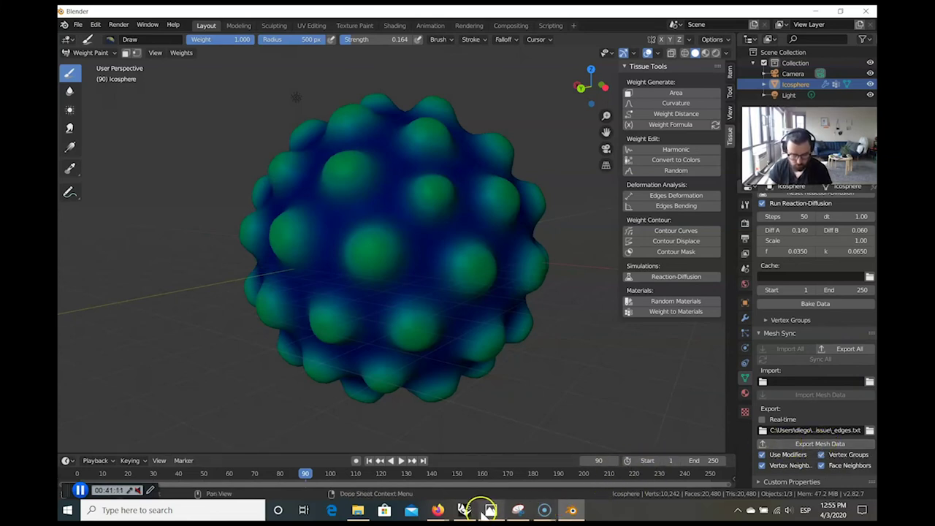
pyautogui.click(80, 490)
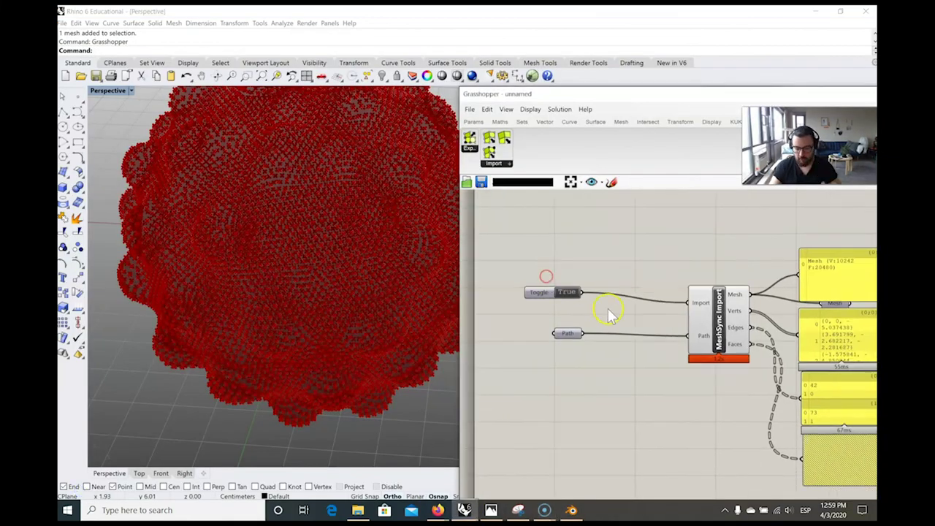
# Move the panel connected to MeshSync Import's Faces output further below the Edges panel.
pyautogui.scroll(-2, 610, 311)
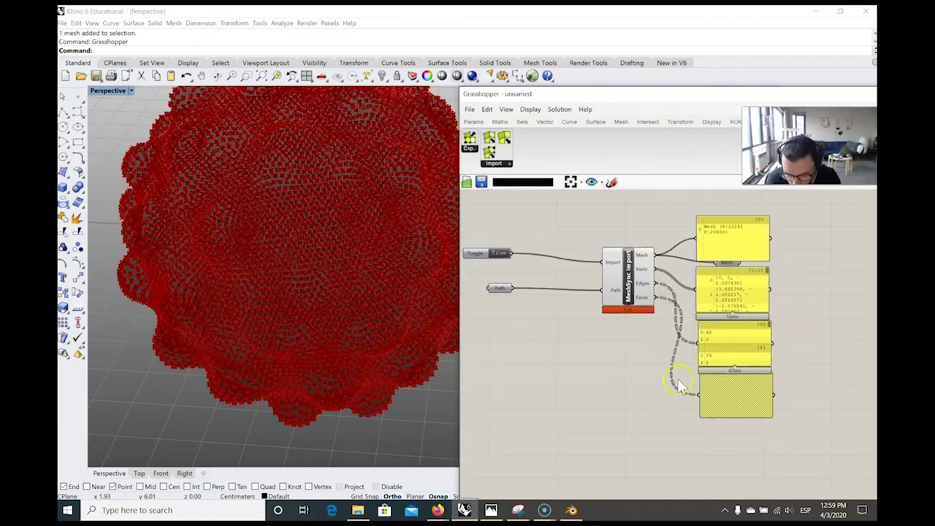
pyautogui.scroll(2, 745, 413)
pyautogui.click(740, 411)
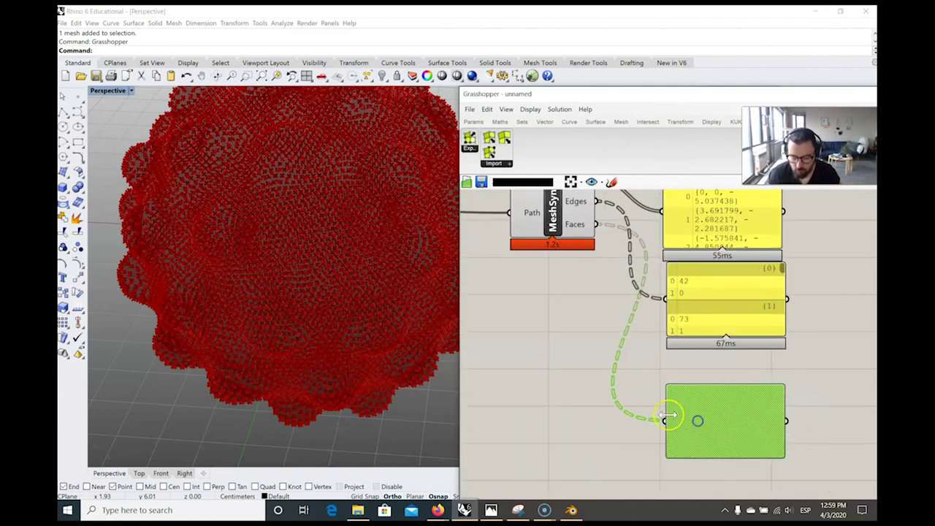
pyautogui.scroll(3, 697, 420)
pyautogui.click(644, 400)
pyautogui.scroll(-4, 644, 400)
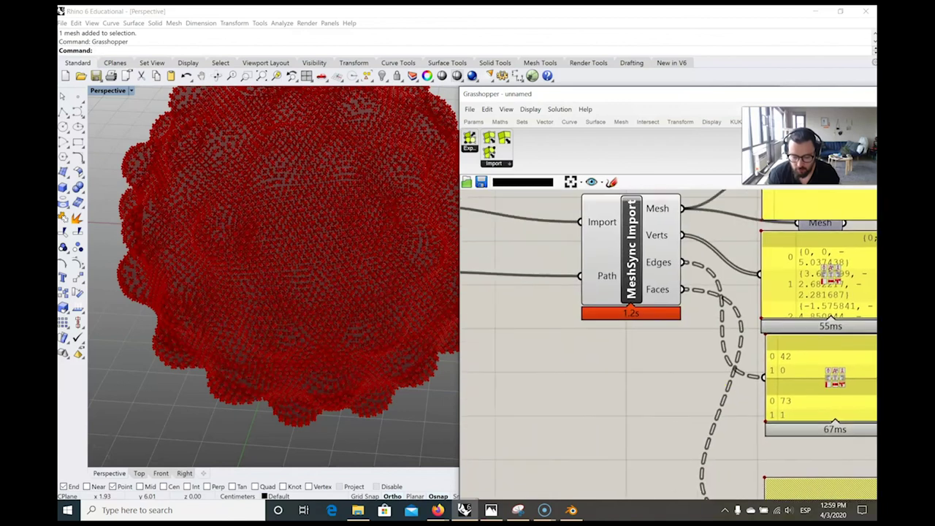
pyautogui.scroll(2, 610, 366)
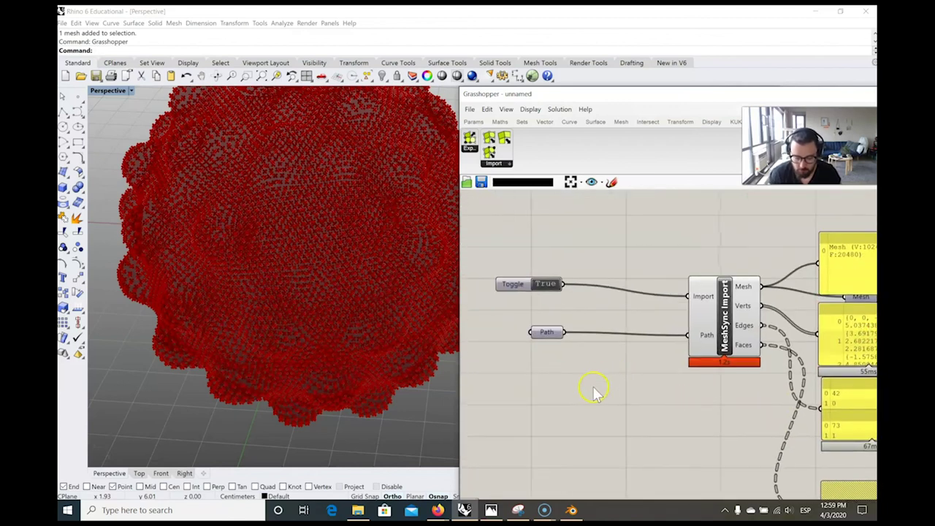
# Switch to Blender and view the icosphere's Mesh Sync settings in its object data properties.
pyautogui.click(573, 510)
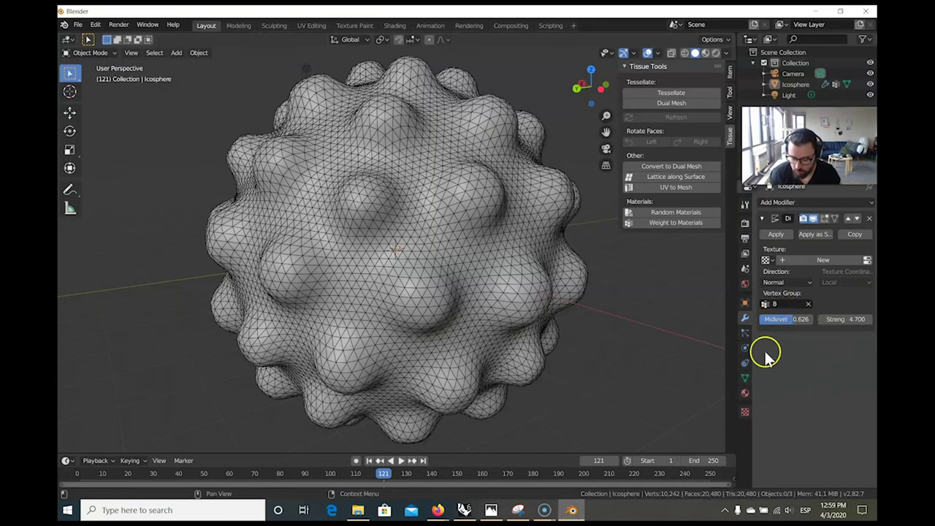
pyautogui.click(745, 334)
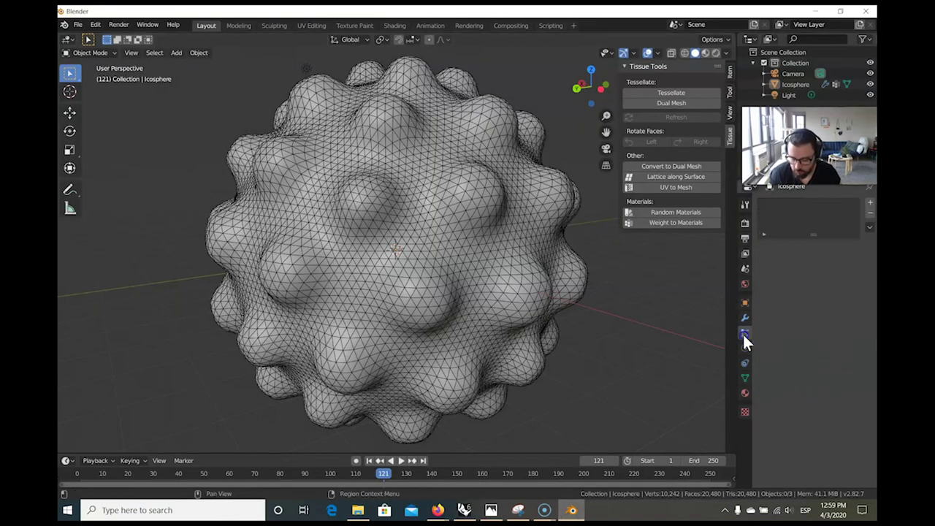
pyautogui.click(746, 377)
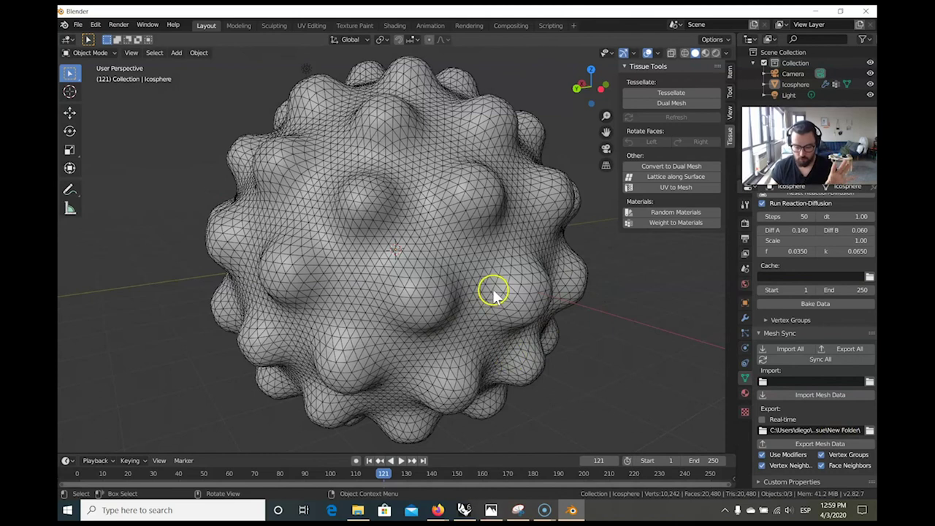
# Switch to Rhino with Grasshopper, move the Mesh parameter clear of the data panels, and bake its mesh.
pyautogui.click(465, 510)
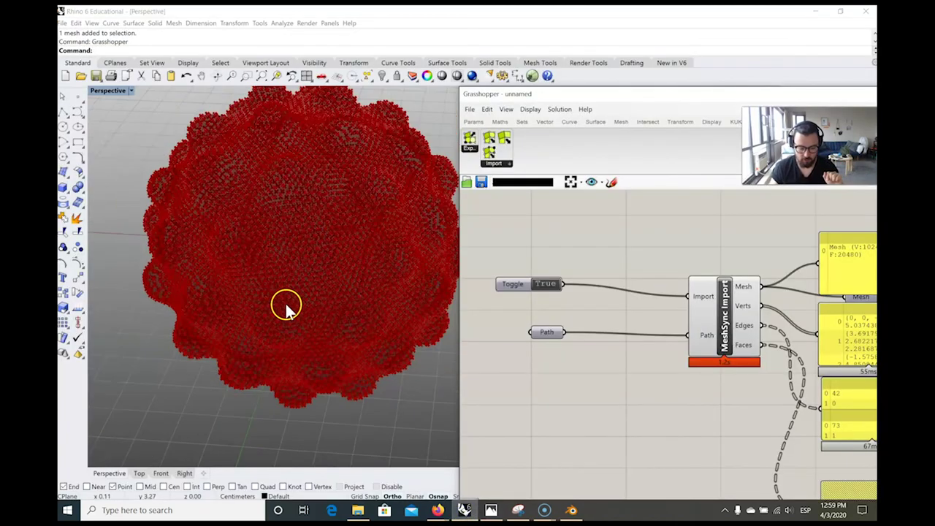
pyautogui.scroll(-3, 286, 306)
pyautogui.scroll(-5, 716, 296)
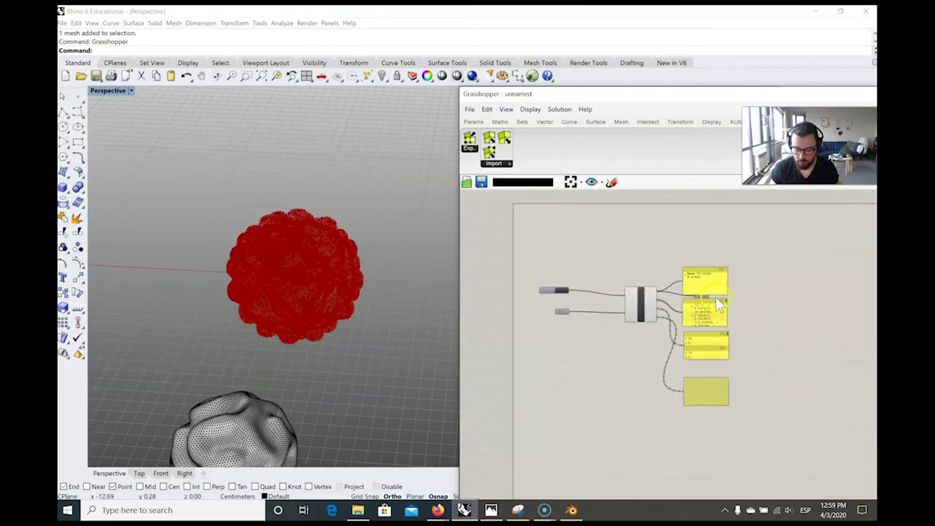
pyautogui.scroll(4, 715, 296)
pyautogui.click(731, 249)
pyautogui.moveTo(603, 288); pyautogui.dragTo(816, 276)
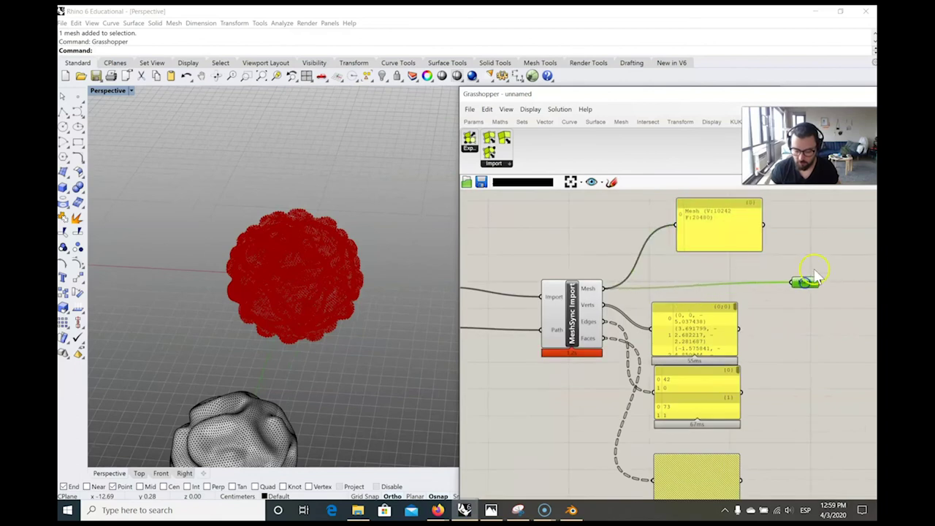
pyautogui.rightClick(816, 277)
pyautogui.click(835, 313)
# Move the baked bumpy mesh away from the red preview, beside the earlier baked mesh in the Perspective viewport.
pyautogui.moveTo(372, 240); pyautogui.dragTo(367, 166, button='right')
pyautogui.click(368, 166)
pyautogui.moveTo(360, 170); pyautogui.dragTo(211, 321)
pyautogui.click(382, 236)
pyautogui.scroll(3, 234, 305)
pyautogui.moveTo(234, 306); pyautogui.dragTo(333, 276, button='right')
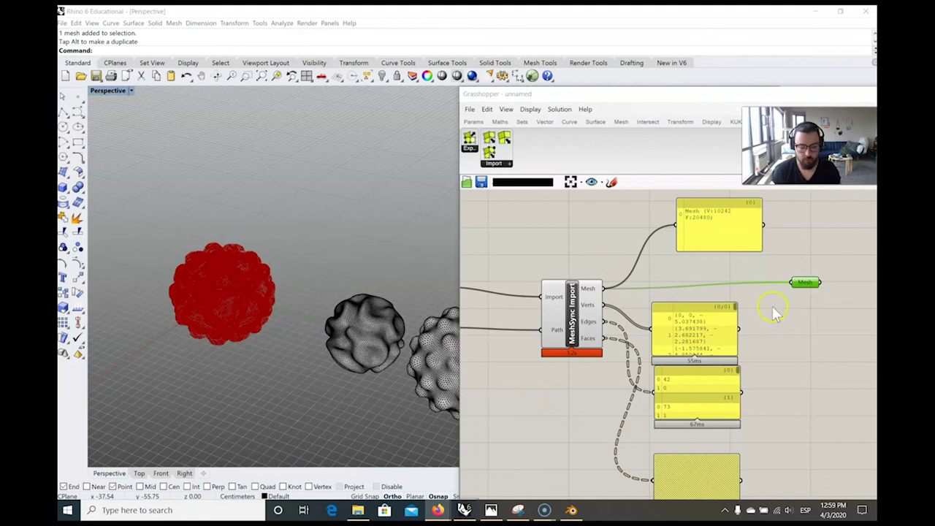
# Switch to Blender, select the icosphere, and reset its reaction-diffusion simulation.
pyautogui.click(573, 510)
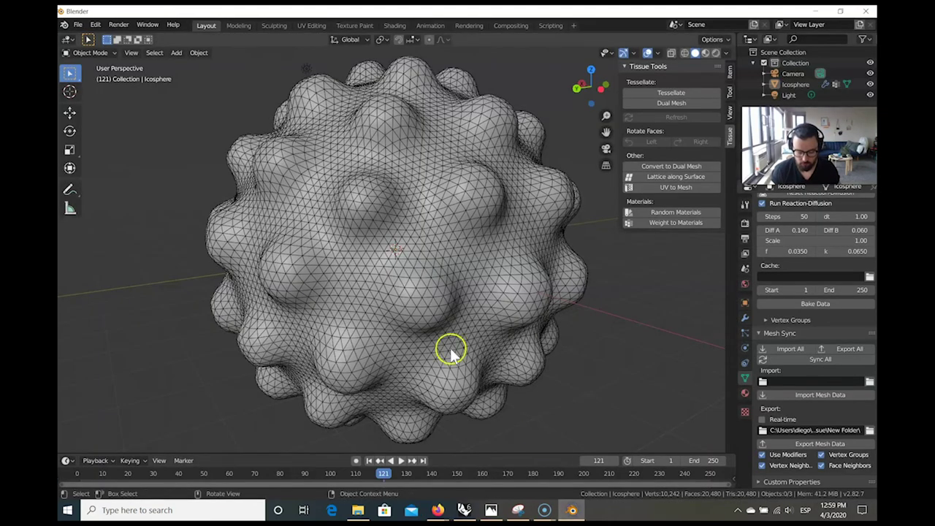
pyautogui.click(510, 342)
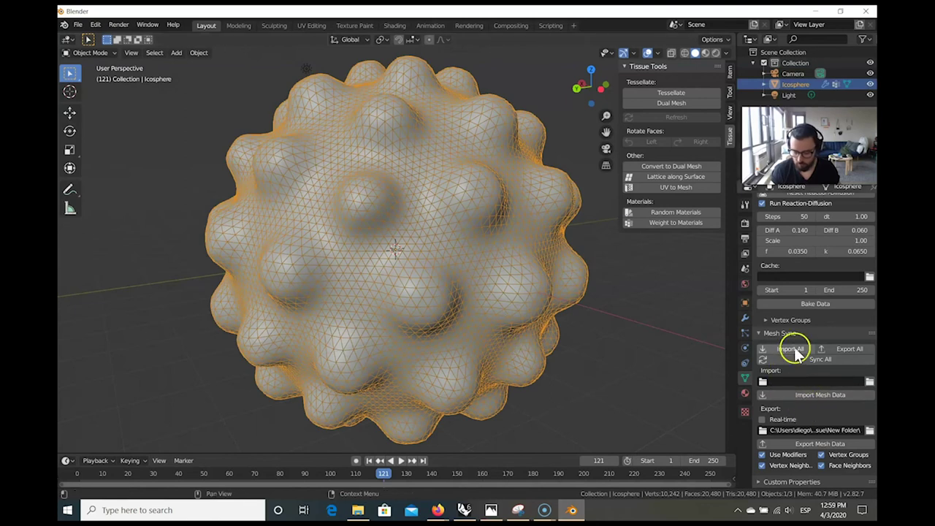
pyautogui.scroll(4, 835, 392)
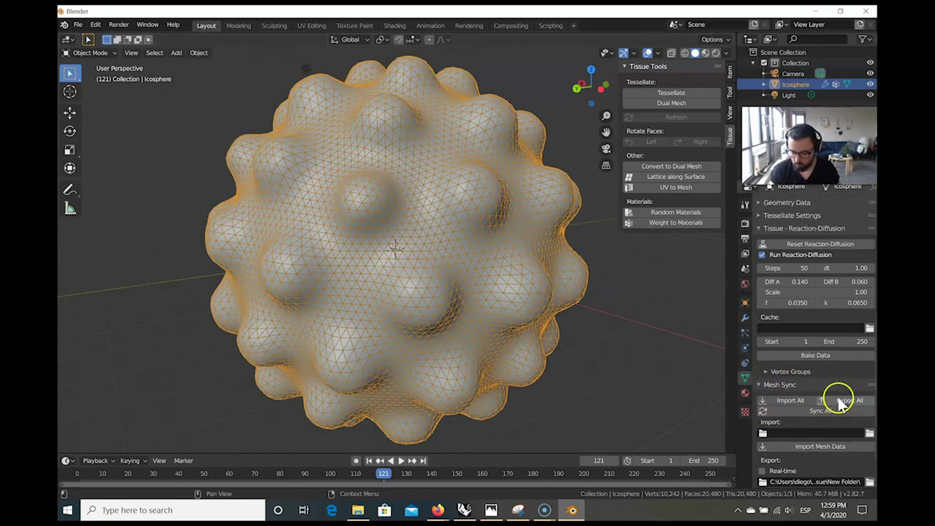
pyautogui.scroll(2, 804, 282)
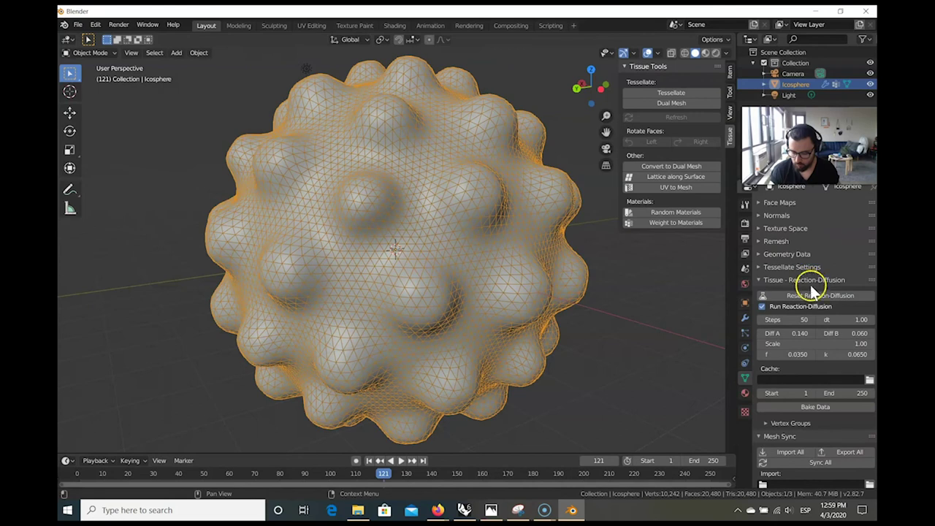
pyautogui.click(815, 295)
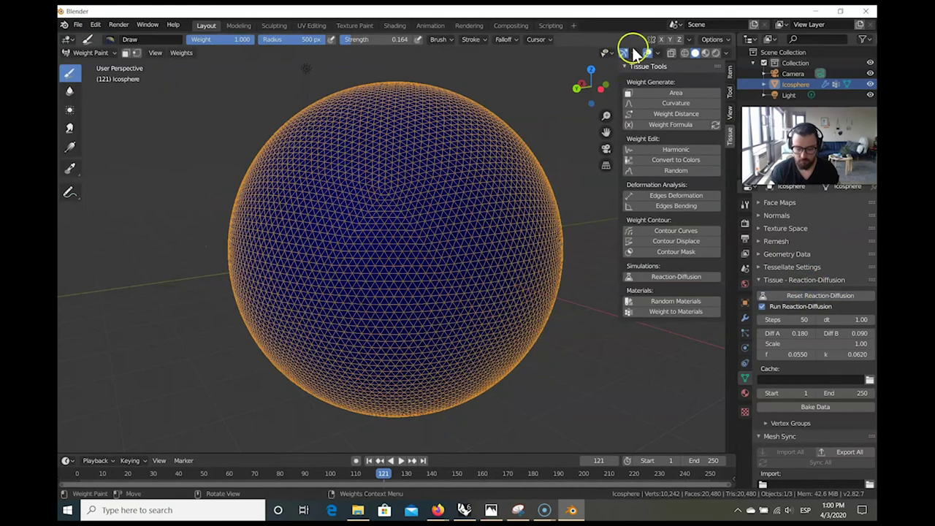
# Hide the wireframe overlay and set the weight brush to a radius of 161 px and a strength of 0.053.
pyautogui.click(658, 54)
pyautogui.click(592, 231)
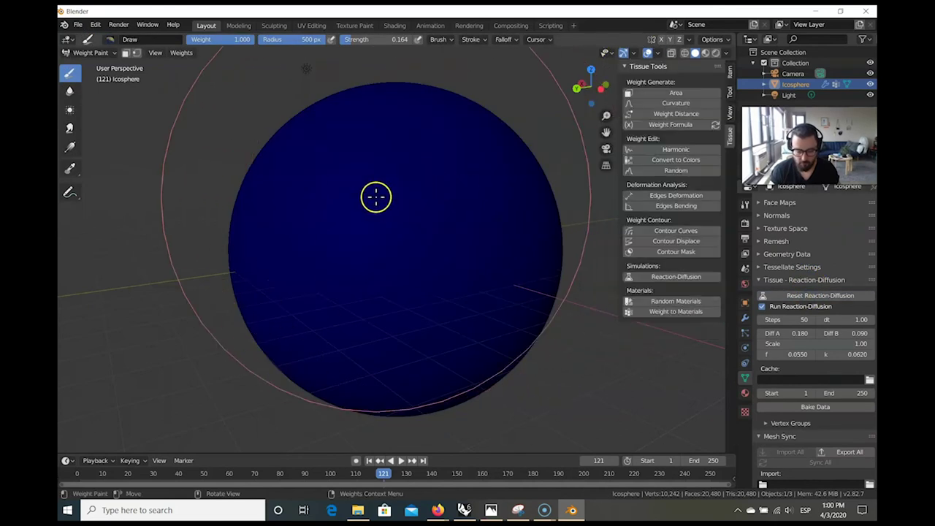
pyautogui.moveTo(349, 39); pyautogui.dragTo(371, 41)
pyautogui.click(294, 45)
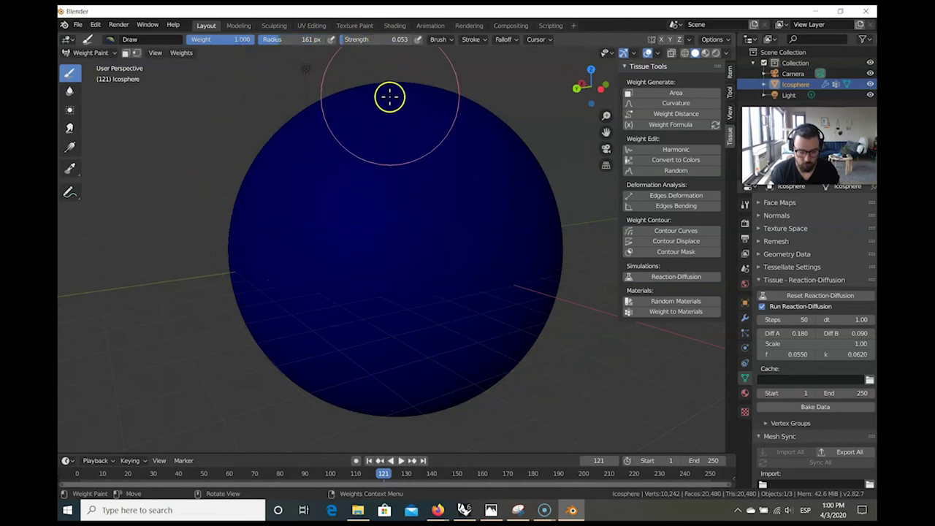
# Paint one soft weight spot near the top of the sphere and another near its bottom.
pyautogui.moveTo(464, 224); pyautogui.dragTo(415, 144, button='middle')
pyautogui.moveTo(415, 144); pyautogui.dragTo(407, 117)
pyautogui.moveTo(355, 309); pyautogui.dragTo(378, 336, button='middle')
pyautogui.moveTo(378, 336); pyautogui.dragTo(389, 373)
pyautogui.moveTo(444, 349); pyautogui.dragTo(496, 294, button='middle')
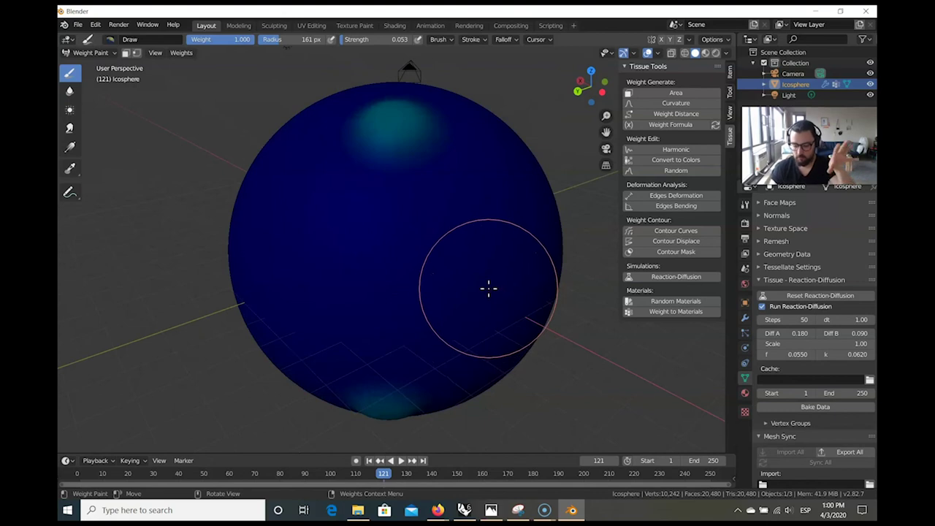
# Set the reaction-diffusion parameters to Diff A 0.190, Diff B 0.050, Scale 0.50 and f 0.0600.
pyautogui.scroll(-1, 829, 414)
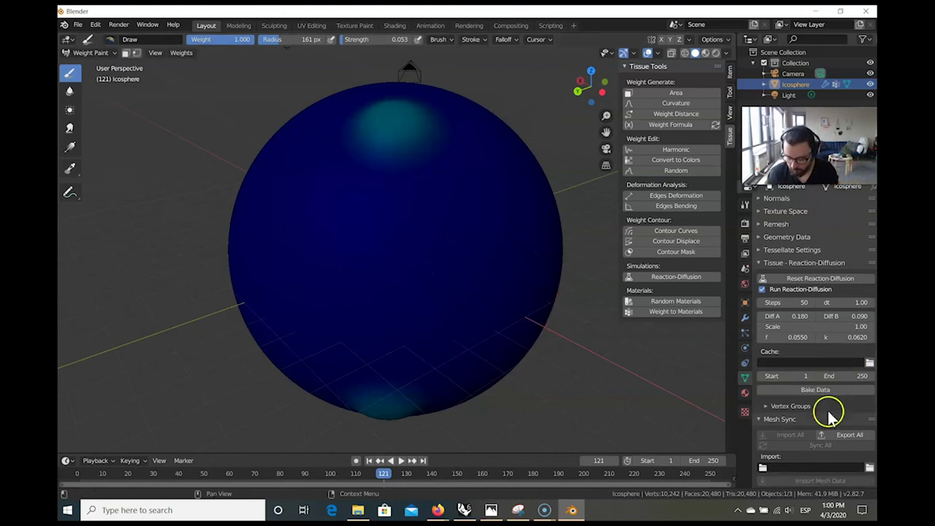
pyautogui.scroll(1, 815, 336)
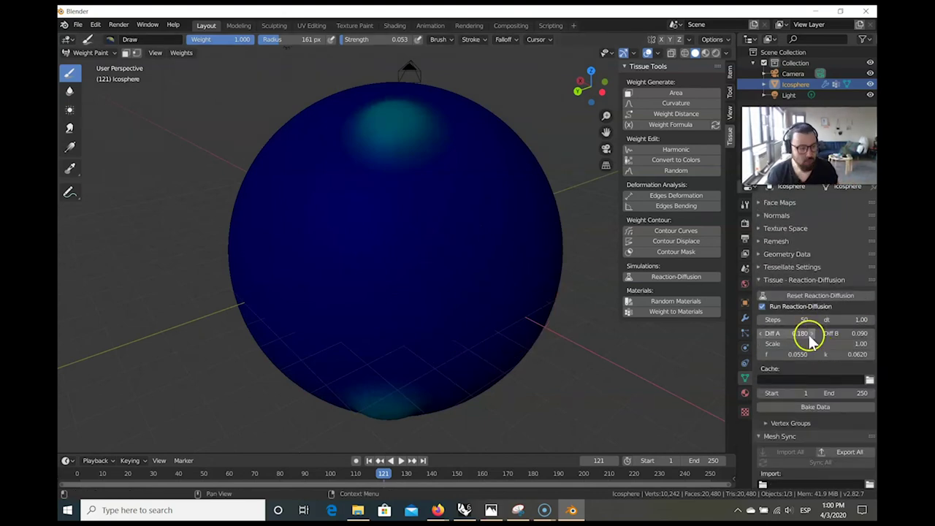
pyautogui.click(783, 334)
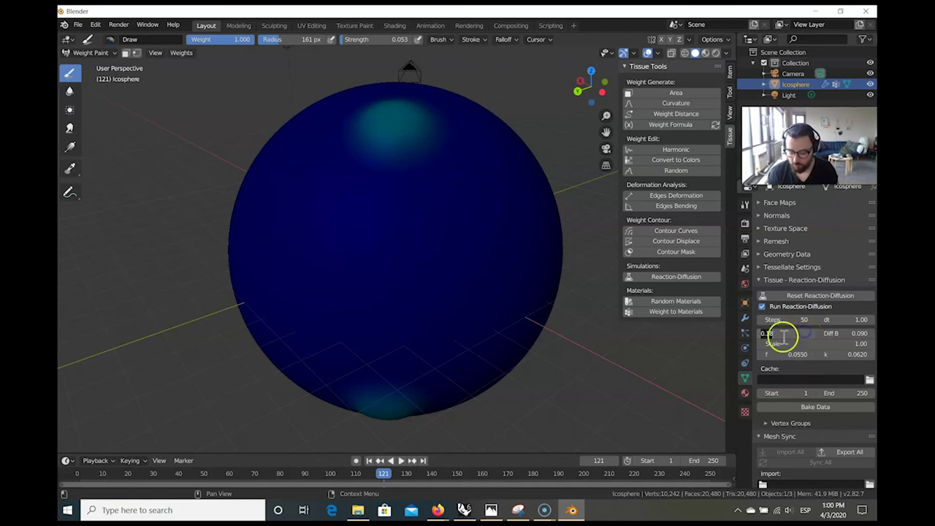
pyautogui.click(846, 334)
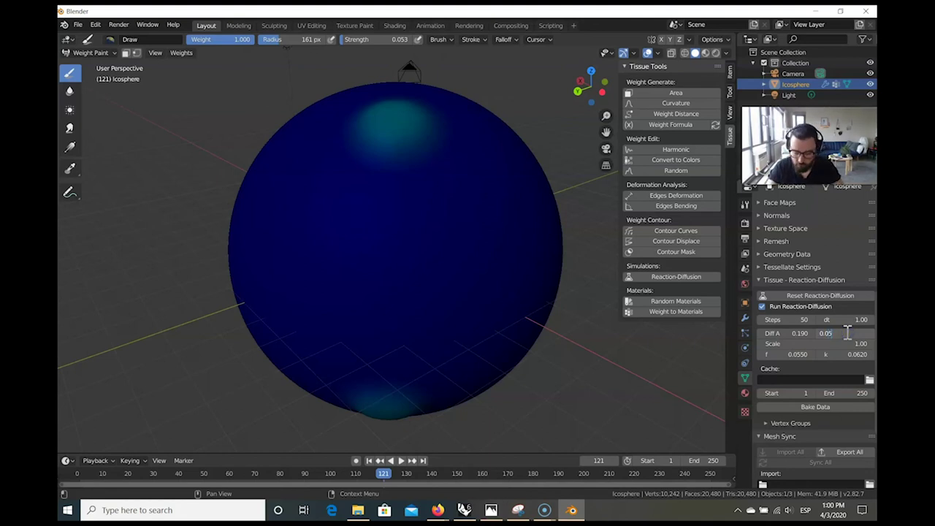
pyautogui.click(794, 356)
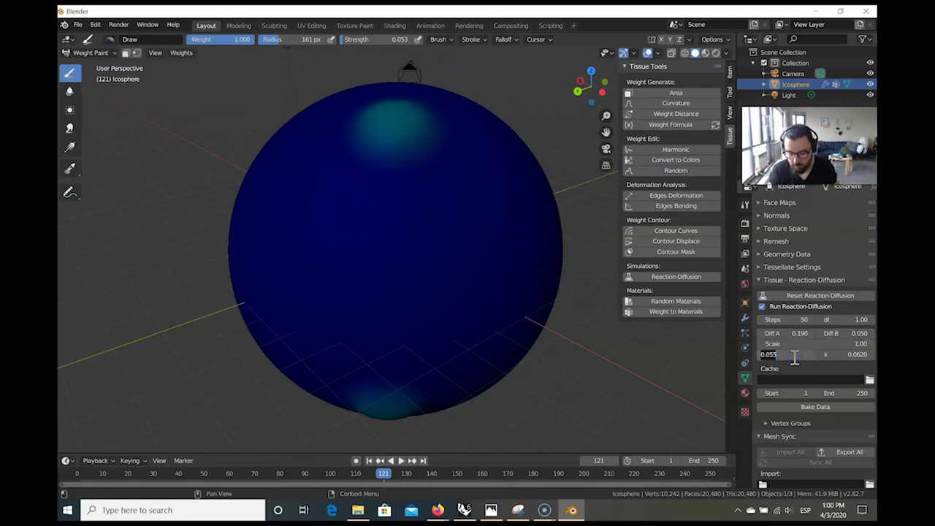
pyautogui.press('Return')
pyautogui.click(850, 343)
pyautogui.write('0.46')
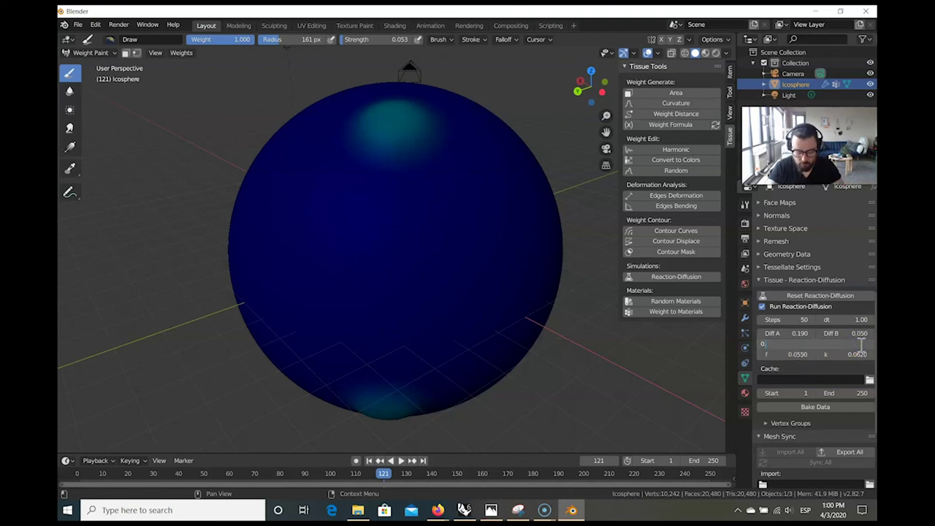
pyautogui.press('Return')
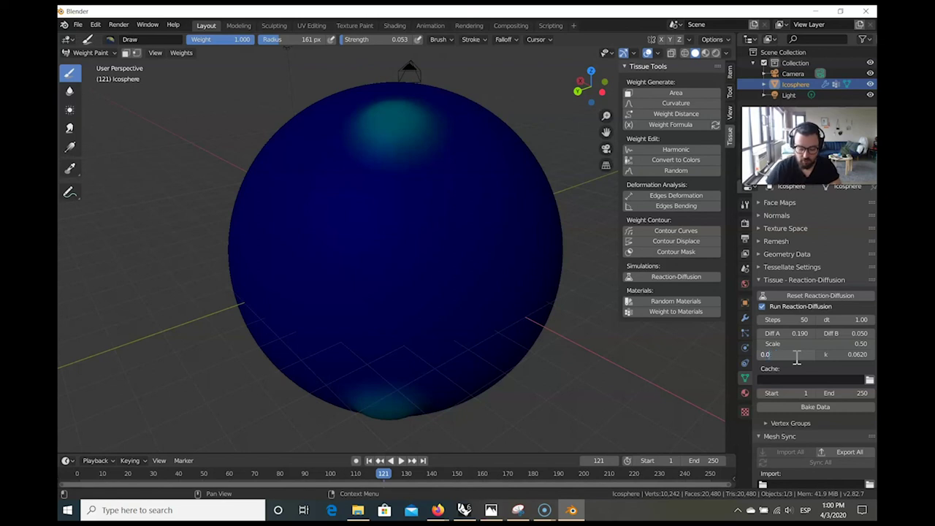
pyautogui.click(858, 355)
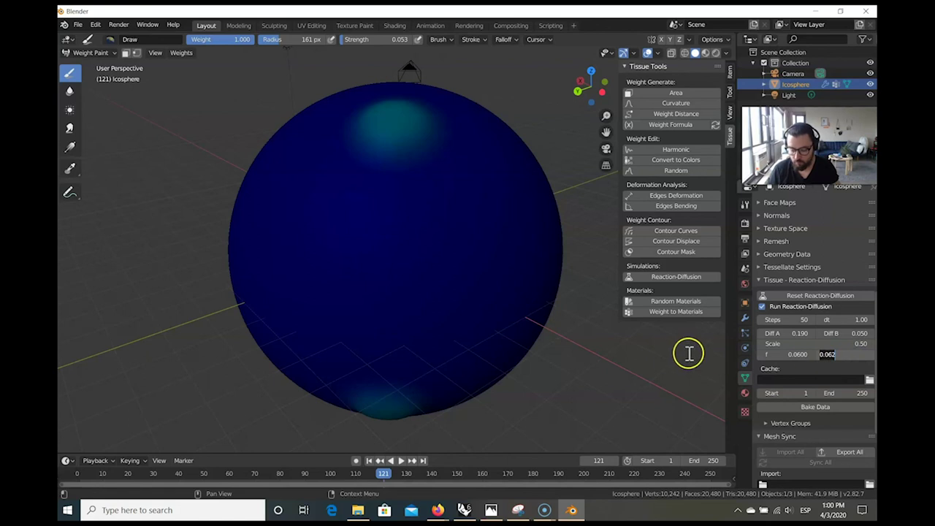
# Play the reaction-diffusion simulation from frame 1 to grow the pattern over the whole sphere.
pyautogui.click(369, 460)
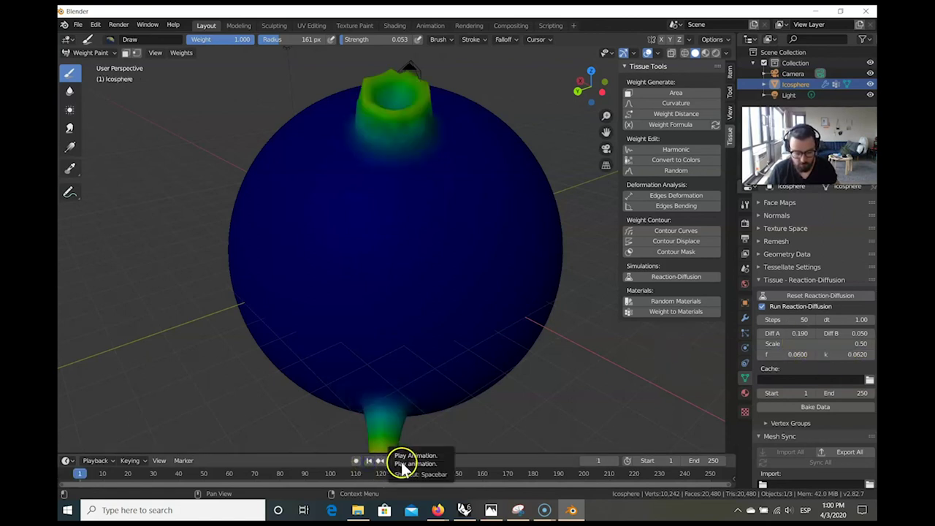
pyautogui.click(400, 460)
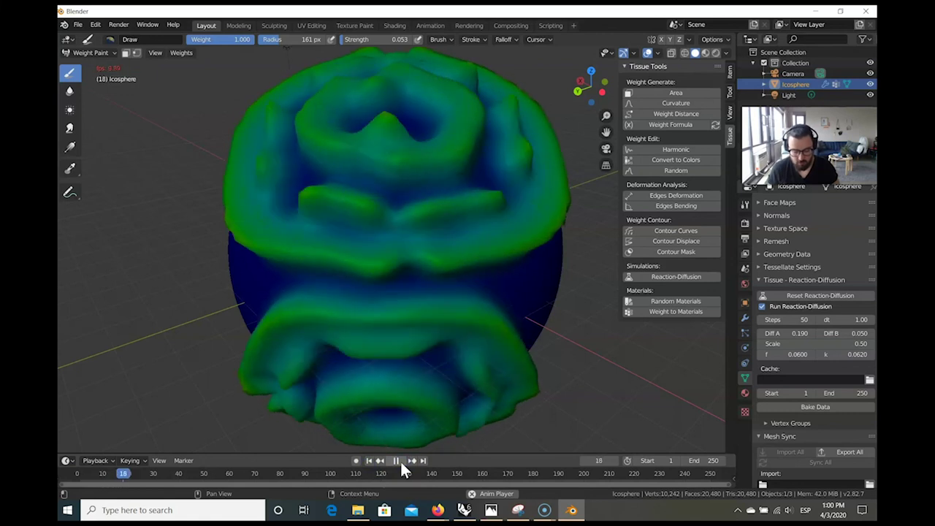
pyautogui.moveTo(390, 316); pyautogui.dragTo(171, 120, button='middle')
pyautogui.scroll(-2, 203, 175)
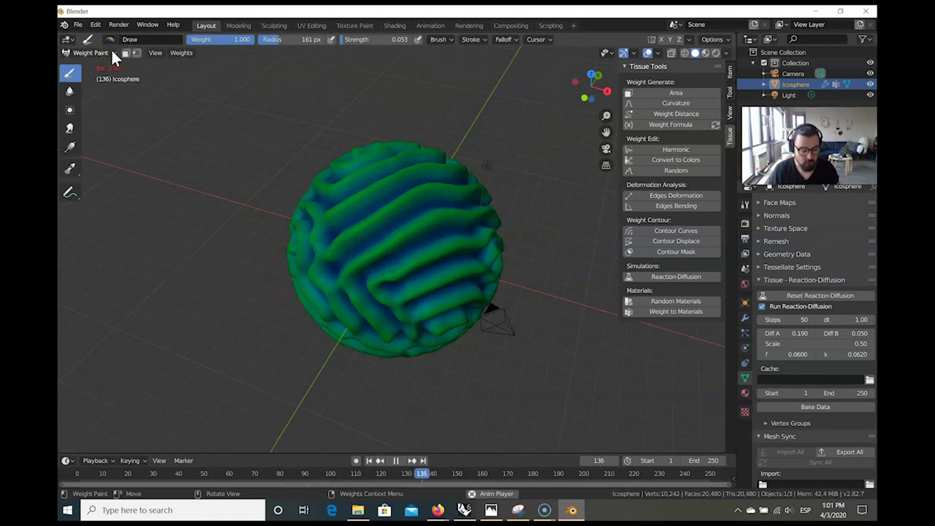
# Quantize the active group's vertex weights in 4 steps while the simulation runs.
pyautogui.click(179, 53)
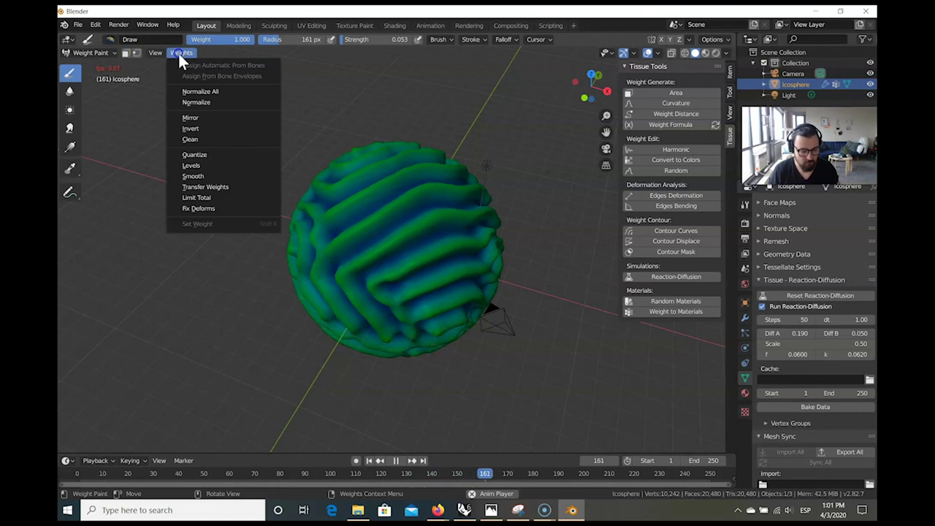
pyautogui.click(200, 155)
pyautogui.moveTo(255, 223); pyautogui.dragTo(367, 236, button='middle')
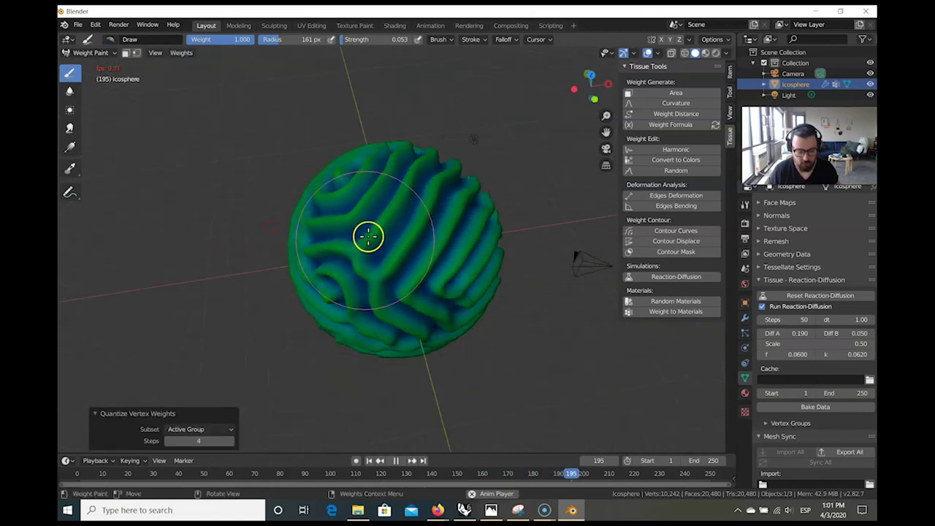
# Set the brush radius to 409 px and strength to 0.719, and paint over several areas of the running pattern.
pyautogui.moveTo(349, 49); pyautogui.dragTo(365, 44)
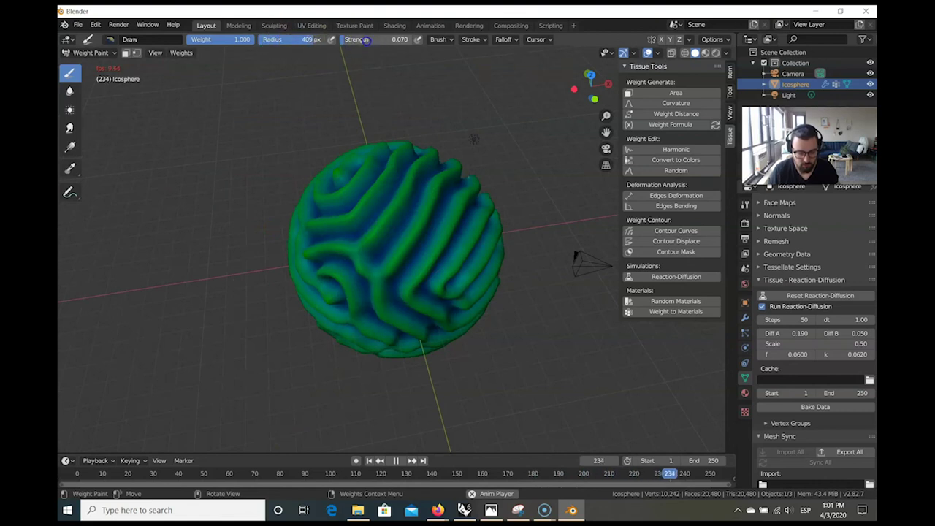
pyautogui.hotkey('shift', 'f')
pyautogui.moveTo(263, 249); pyautogui.dragTo(337, 324, button='middle')
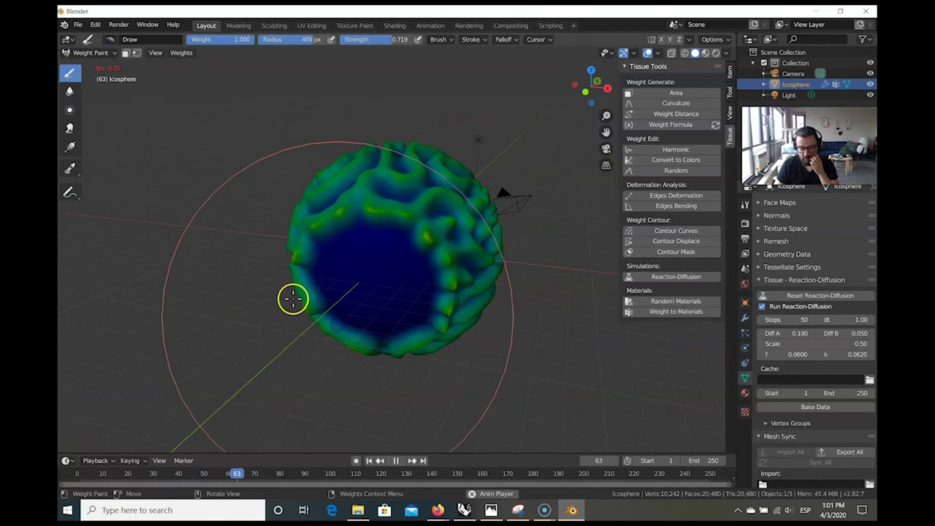
pyautogui.click(324, 236)
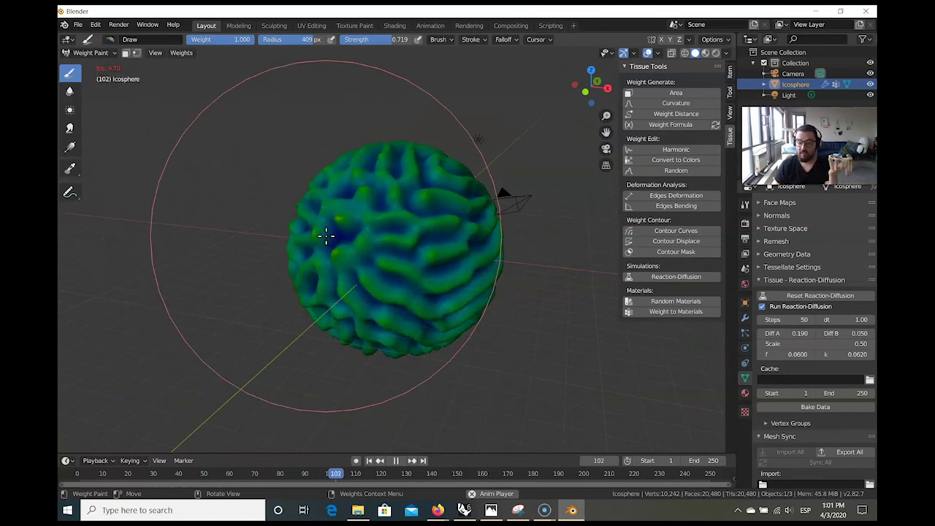
pyautogui.moveTo(378, 263); pyautogui.dragTo(407, 275)
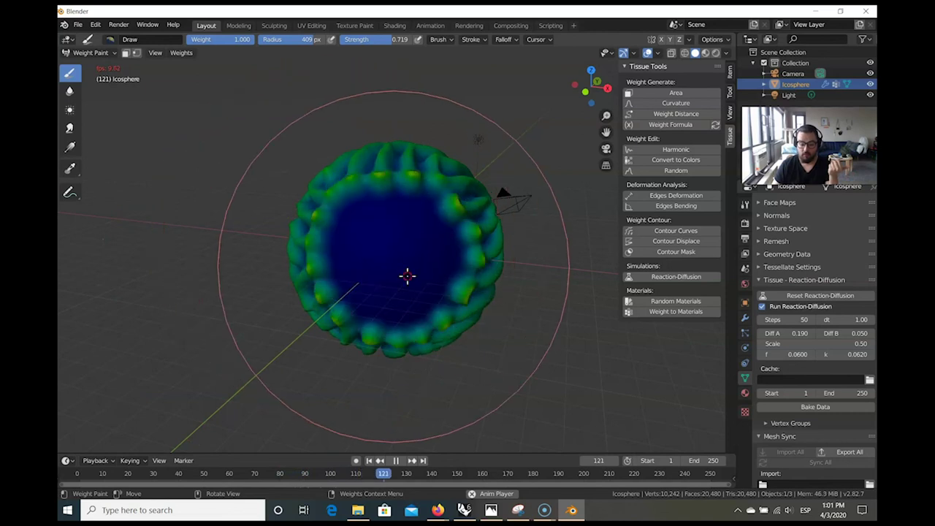
pyautogui.click(387, 219)
pyautogui.moveTo(387, 220)
pyautogui.mouseDown(button='middle')
pyautogui.moveTo(514, 183)
pyautogui.moveTo(438, 244)
pyautogui.moveTo(432, 267)
pyautogui.moveTo(513, 307)
pyautogui.moveTo(468, 435)
pyautogui.mouseUp(button='middle')
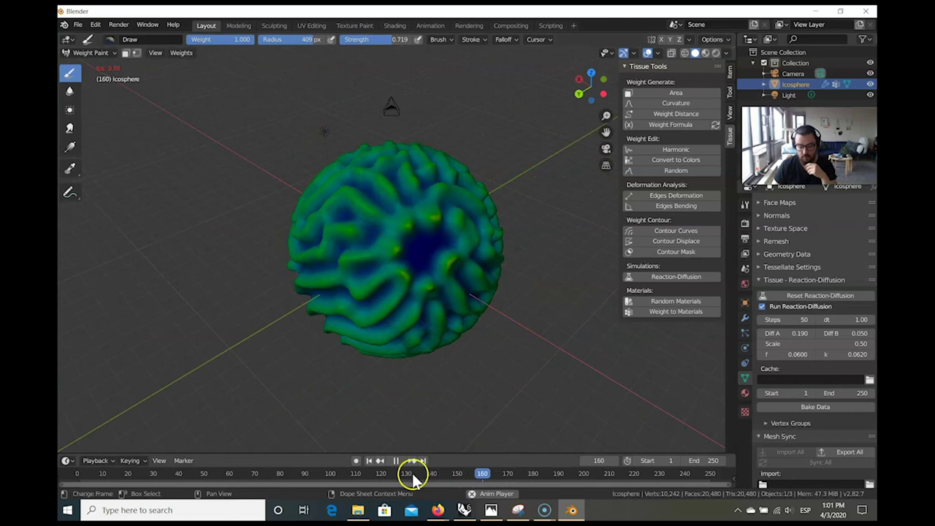
# Stop the simulation at frame 176, show the icosphere's modifiers, and return to Object Mode.
pyautogui.click(396, 460)
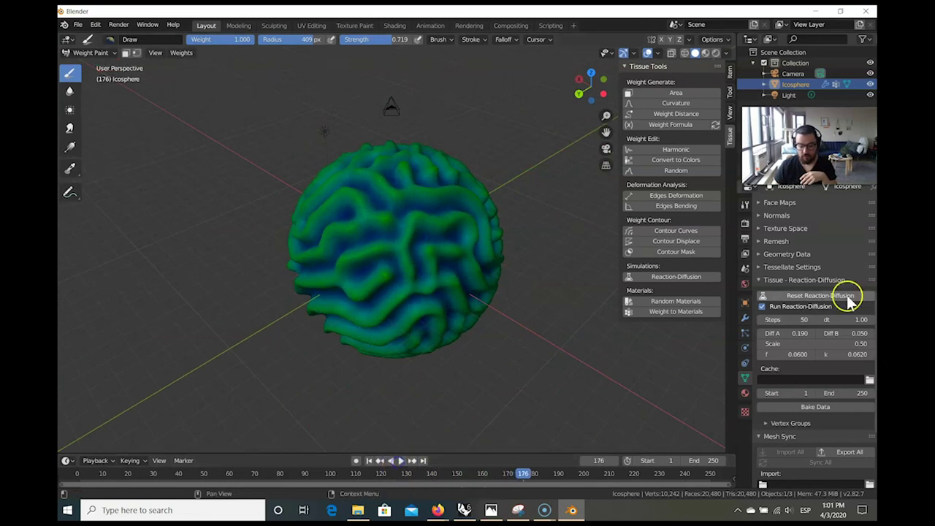
pyautogui.click(744, 320)
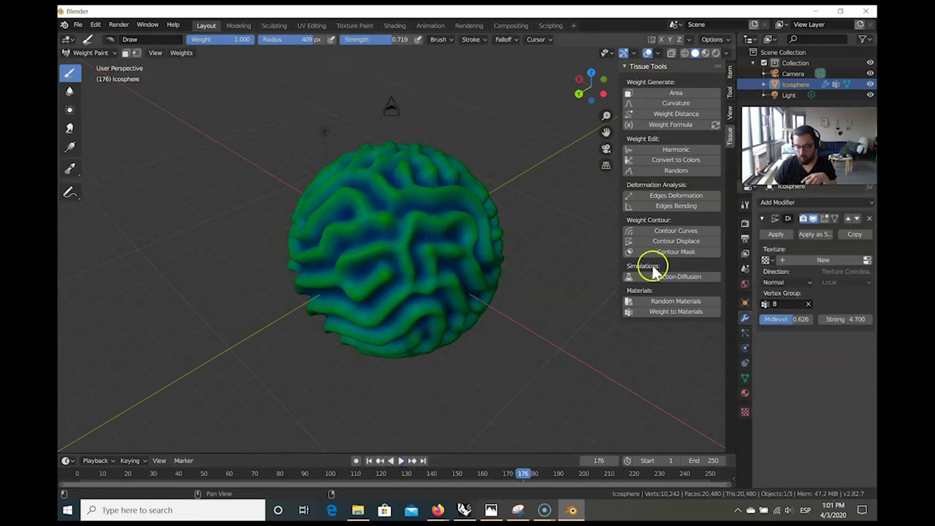
pyautogui.click(90, 53)
pyautogui.click(84, 65)
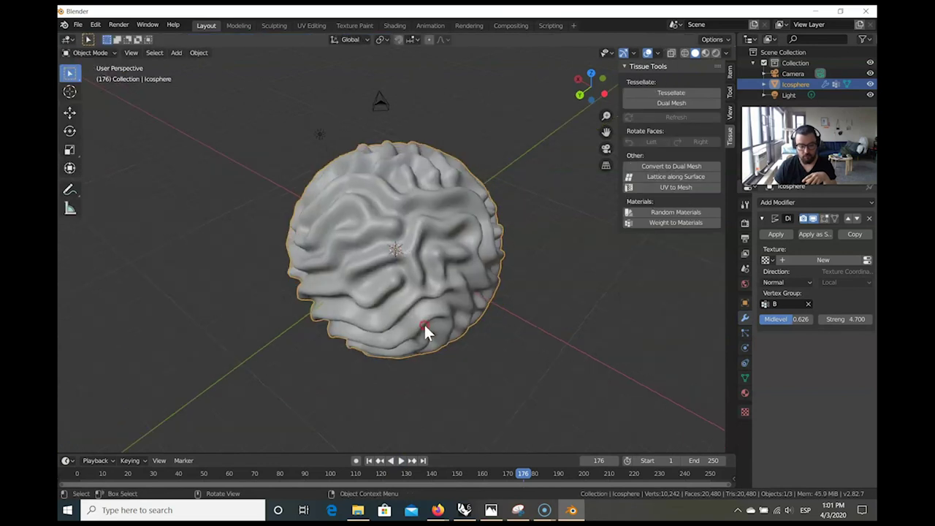
# Add a Subdivision Surface modifier to the icosphere, turn on the wireframe overlay, and inspect the refined mesh.
pyautogui.scroll(3, 375, 258)
pyautogui.click(793, 203)
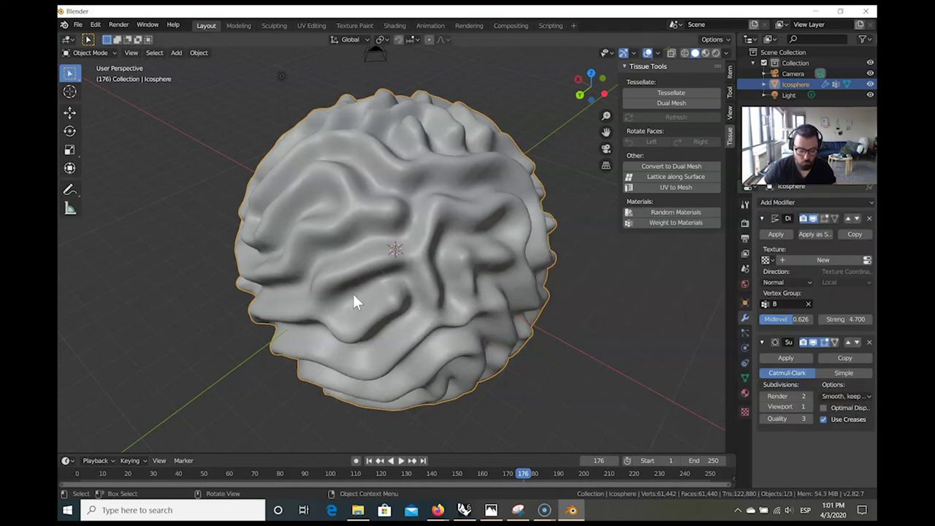
pyautogui.click(659, 53)
pyautogui.click(593, 232)
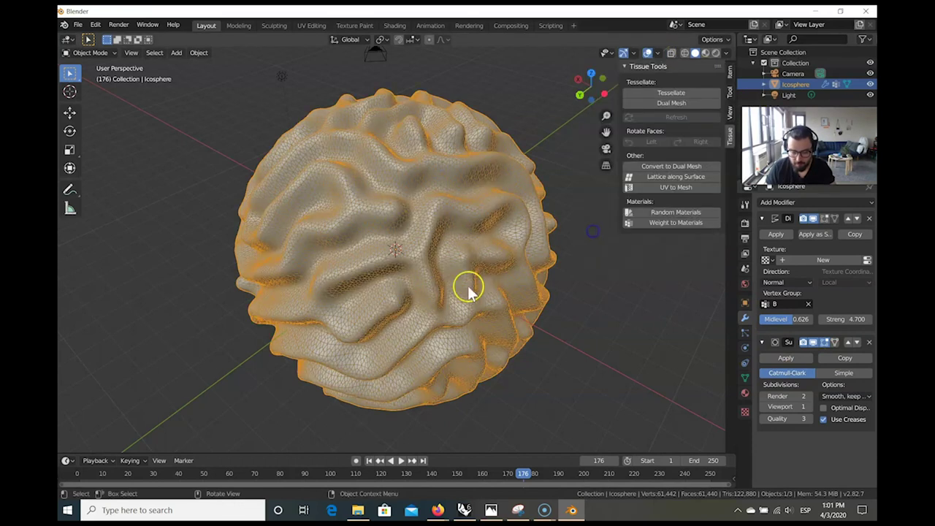
pyautogui.scroll(5, 426, 263)
pyautogui.scroll(-4, 371, 278)
pyautogui.moveTo(371, 277); pyautogui.dragTo(395, 245, button='middle')
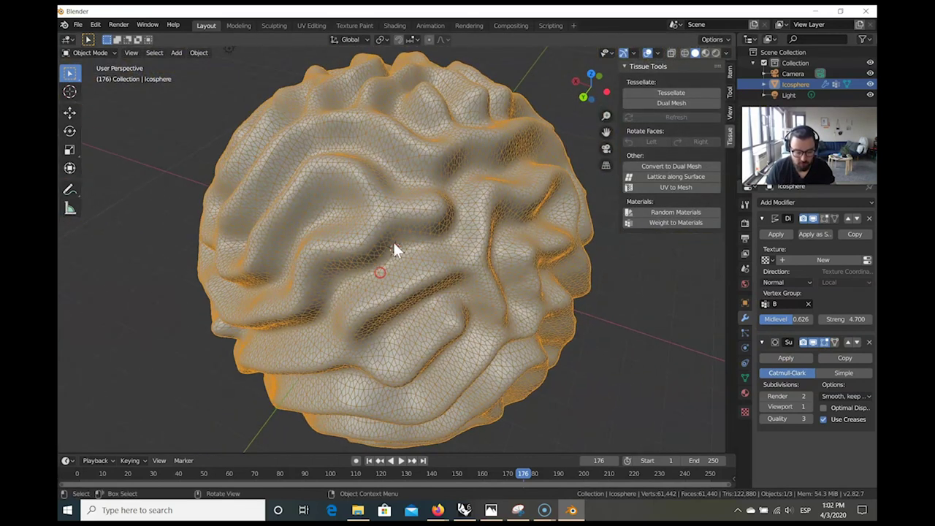
pyautogui.moveTo(339, 181); pyautogui.dragTo(470, 212, button='middle')
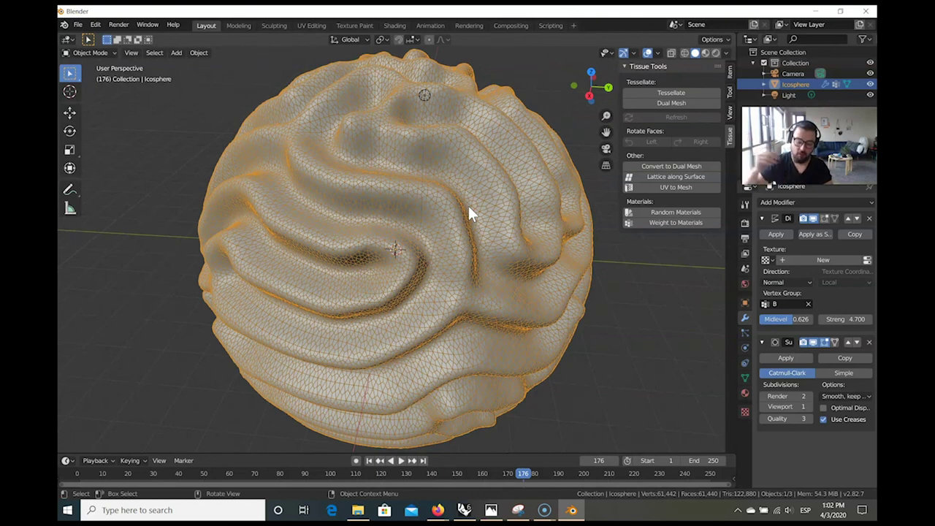
pyautogui.click(496, 261)
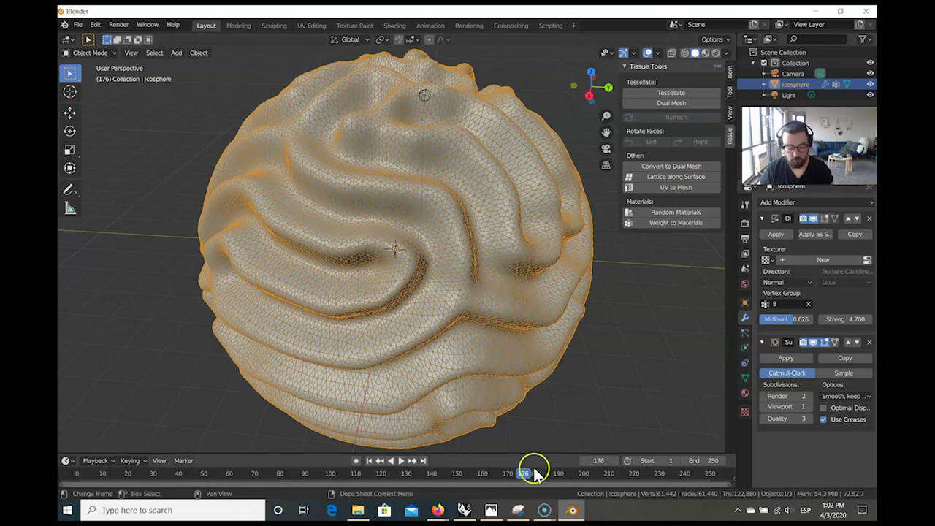
pyautogui.moveTo(545, 511)
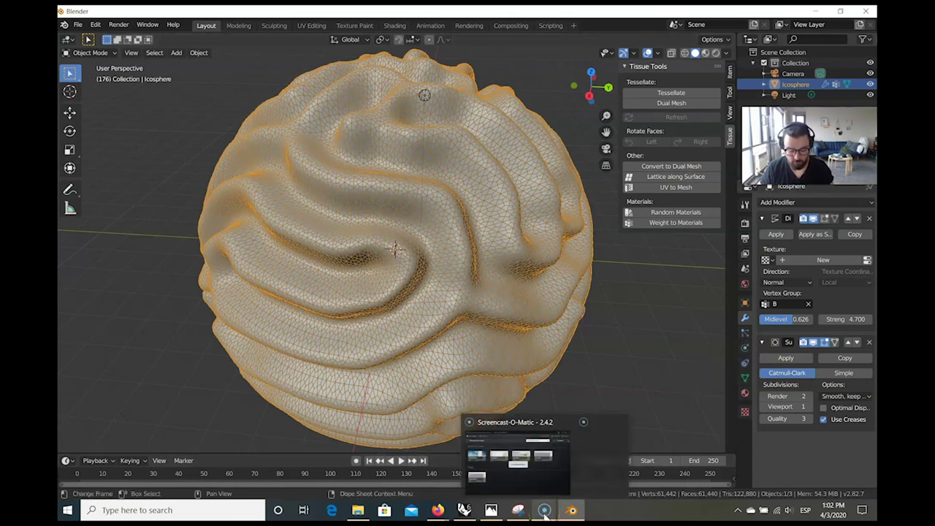
# Show the icosphere's Mesh Sync export settings, then delete all previously exported text files from the tissue export folder's New Folder.
pyautogui.click(744, 379)
pyautogui.scroll(-4, 804, 423)
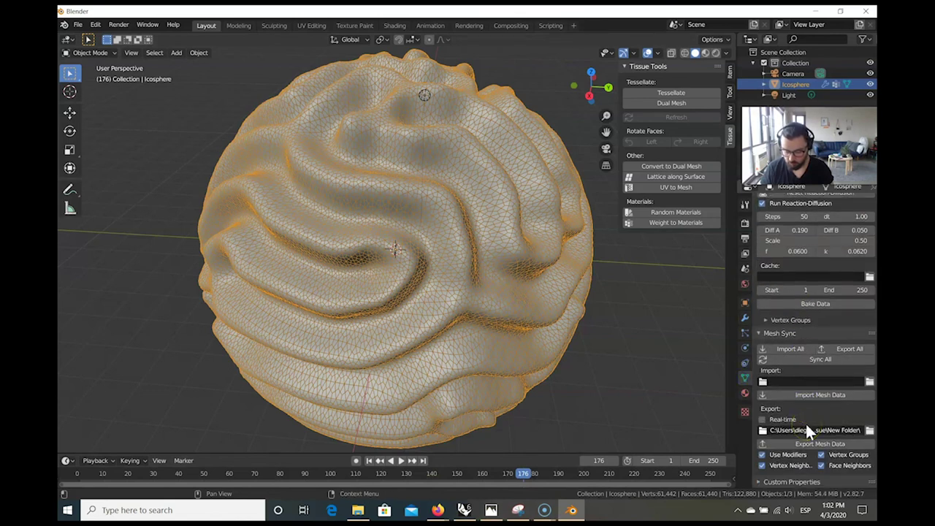
pyautogui.click(357, 510)
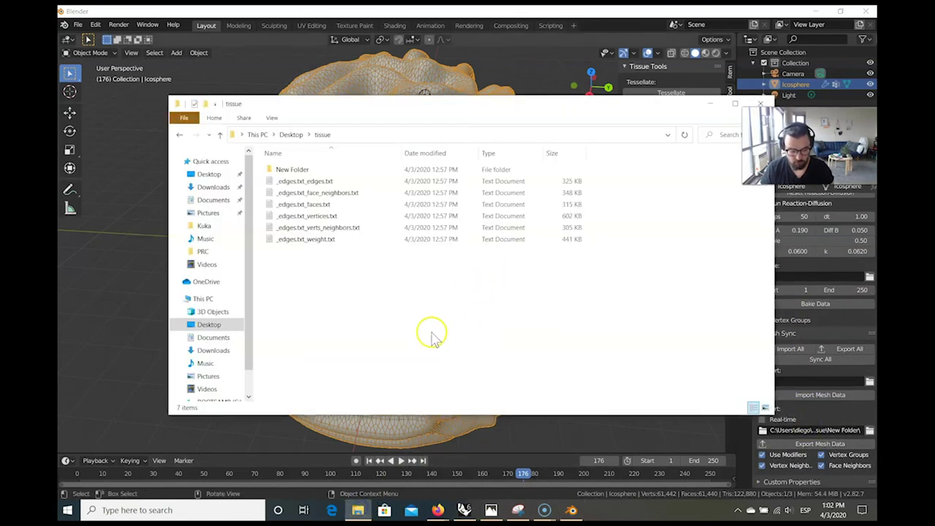
pyautogui.doubleClick(303, 170)
pyautogui.moveTo(417, 309); pyautogui.dragTo(292, 162)
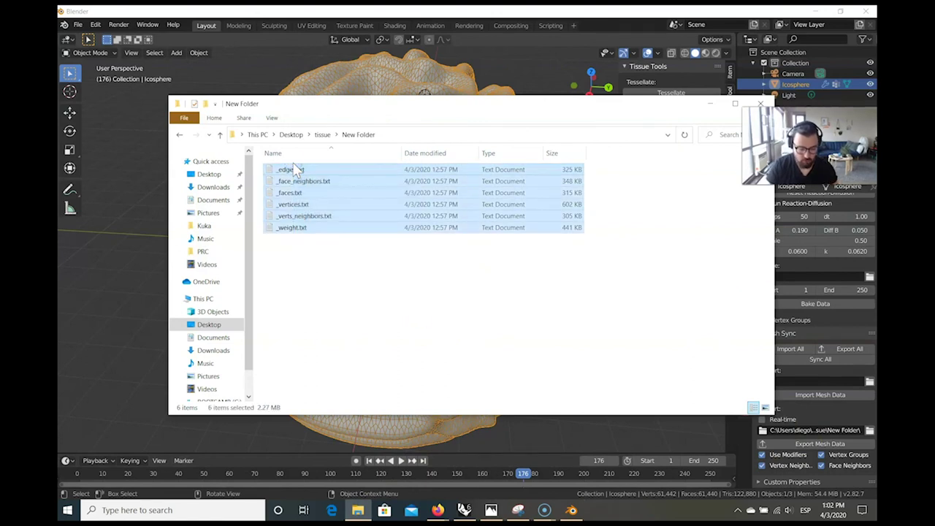
pyautogui.press('Delete')
# Export the refined icosphere's mesh data to New Folder and check the generated text files.
pyautogui.click(842, 412)
pyautogui.click(839, 444)
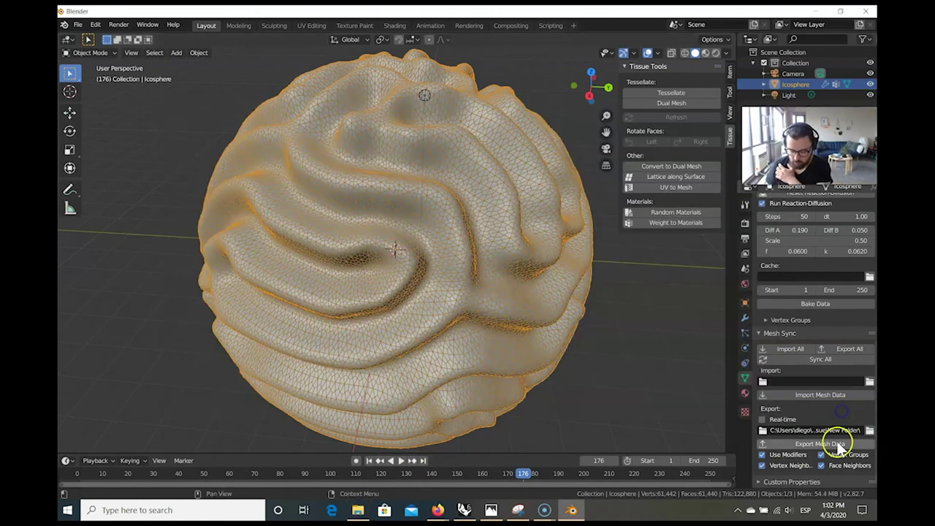
pyautogui.click(358, 510)
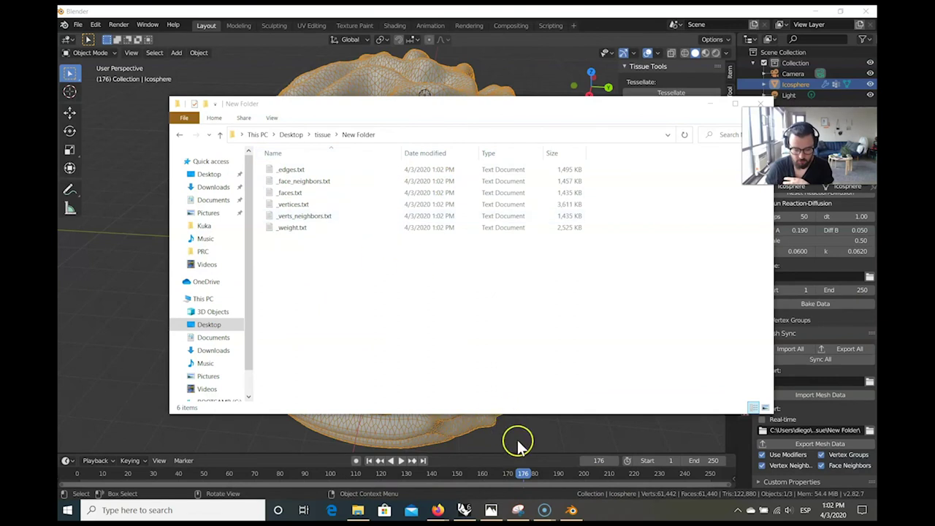
# Switch to Rhino and re-import the mesh by setting the MeshSync Import toggle to False and back to True.
pyautogui.click(465, 510)
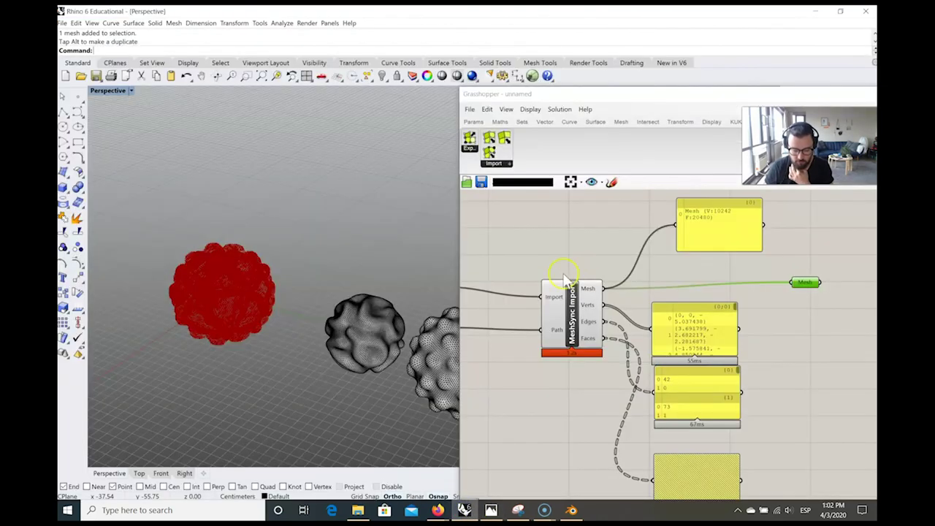
pyautogui.moveTo(566, 278); pyautogui.dragTo(731, 296, button='right')
pyautogui.scroll(3, 560, 305)
pyautogui.doubleClick(606, 304)
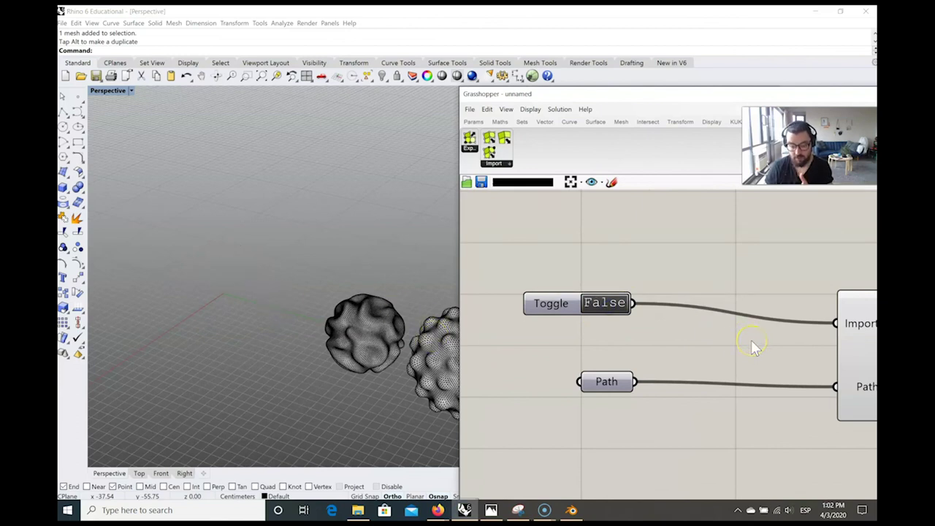
pyautogui.click(611, 340)
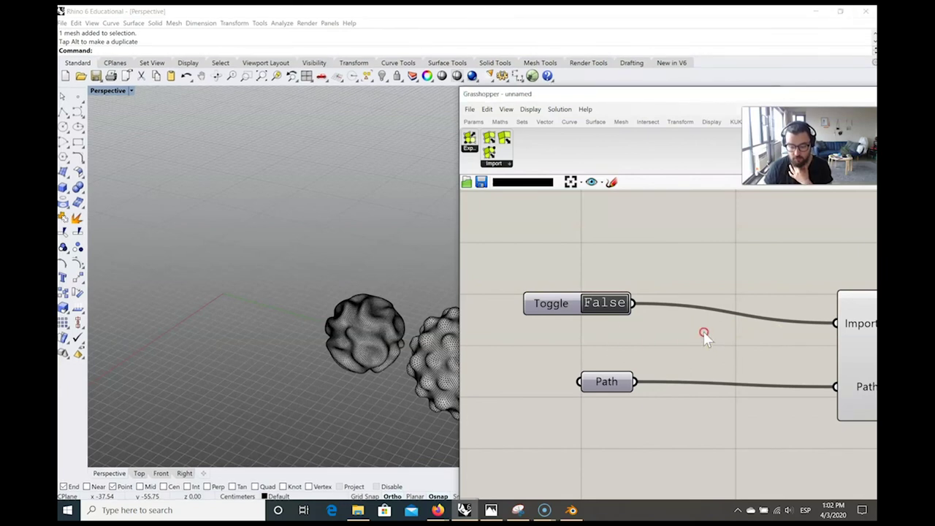
pyautogui.click(605, 303)
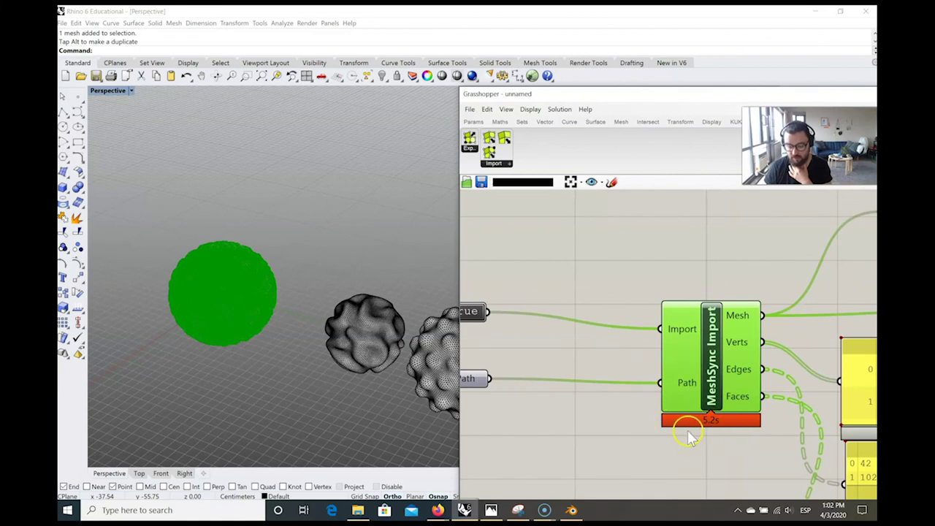
# Move the Toggle and Path components together closer to the MeshSync Import component.
pyautogui.scroll(-3, 691, 436)
pyautogui.scroll(-2, 622, 278)
pyautogui.moveTo(620, 447); pyautogui.dragTo(475, 219)
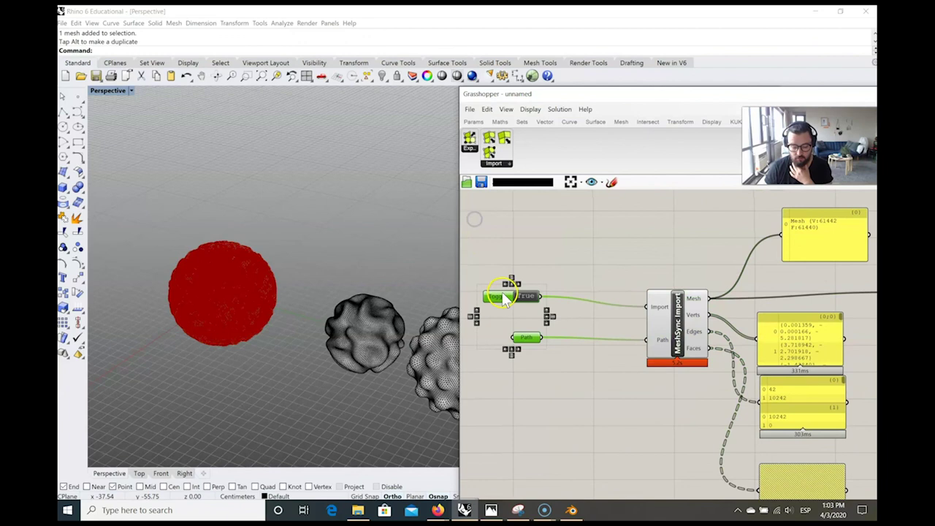
pyautogui.moveTo(503, 300); pyautogui.dragTo(590, 308)
pyautogui.click(606, 271)
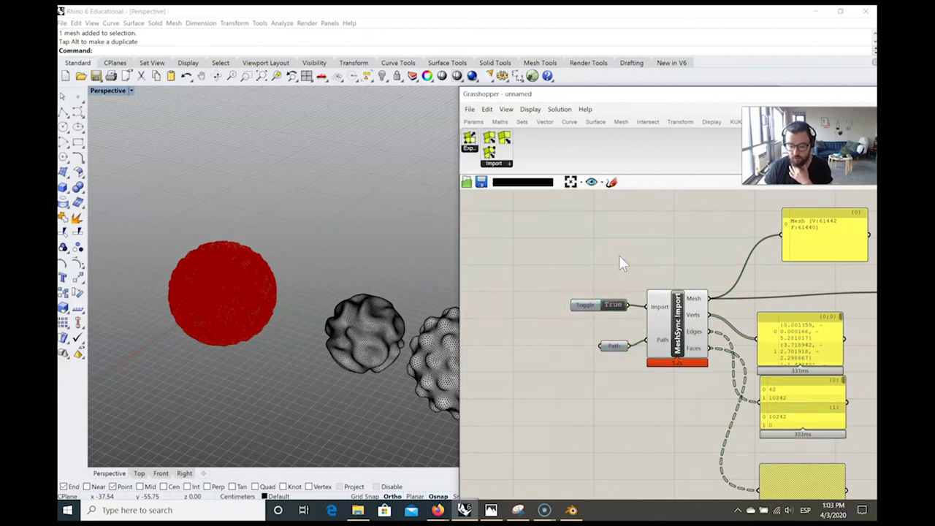
# Bake the entire MeshSync Import component into the Rhino scene.
pyautogui.scroll(2, 698, 292)
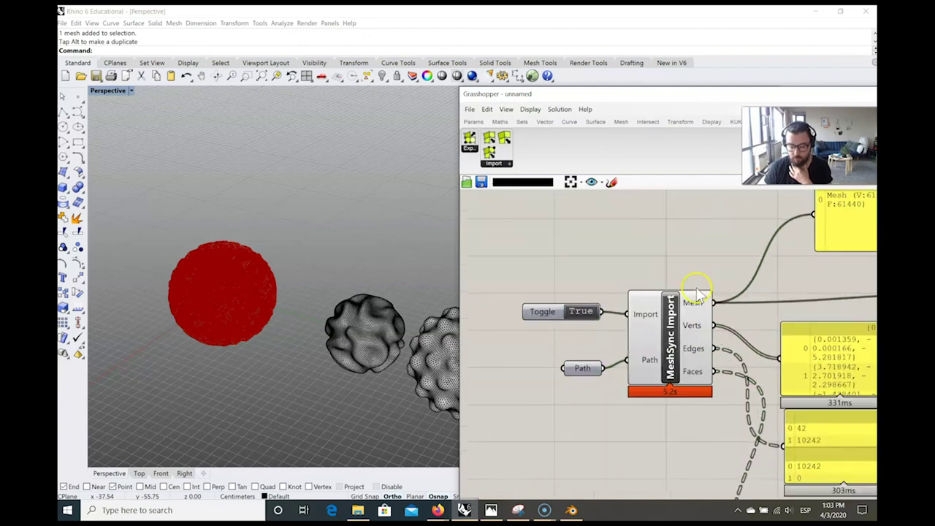
pyautogui.scroll(2, 698, 292)
pyautogui.click(646, 274)
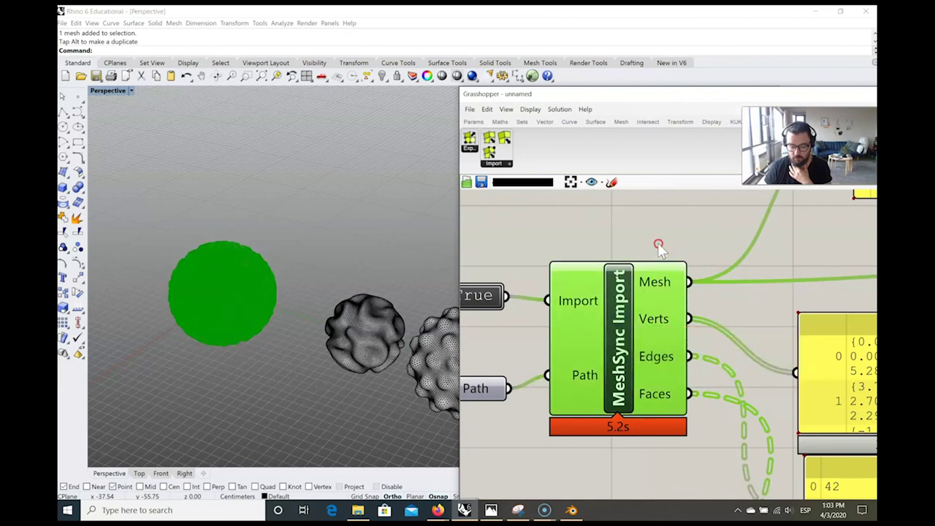
pyautogui.rightClick(659, 245)
pyautogui.press('Escape')
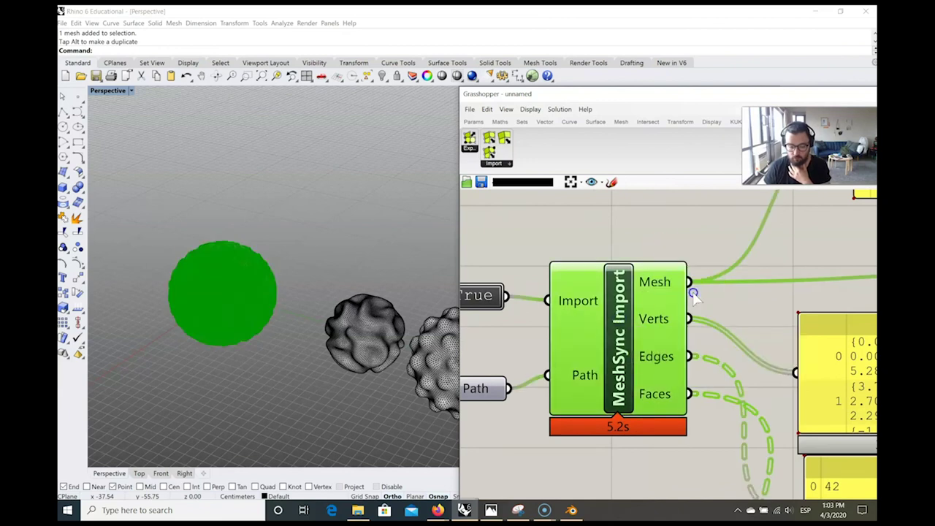
# Select the baked mesh together with its baked points at the origin and delete them.
pyautogui.moveTo(209, 229); pyautogui.dragTo(217, 293, button='right')
pyautogui.scroll(-3, 217, 292)
pyautogui.click(223, 307)
pyautogui.click(224, 233)
pyautogui.click(184, 260)
pyautogui.moveTo(735, 323); pyautogui.dragTo(588, 373, button='right')
pyautogui.scroll(-2, 589, 375)
pyautogui.click(150, 254)
pyautogui.moveTo(152, 258); pyautogui.dragTo(252, 369)
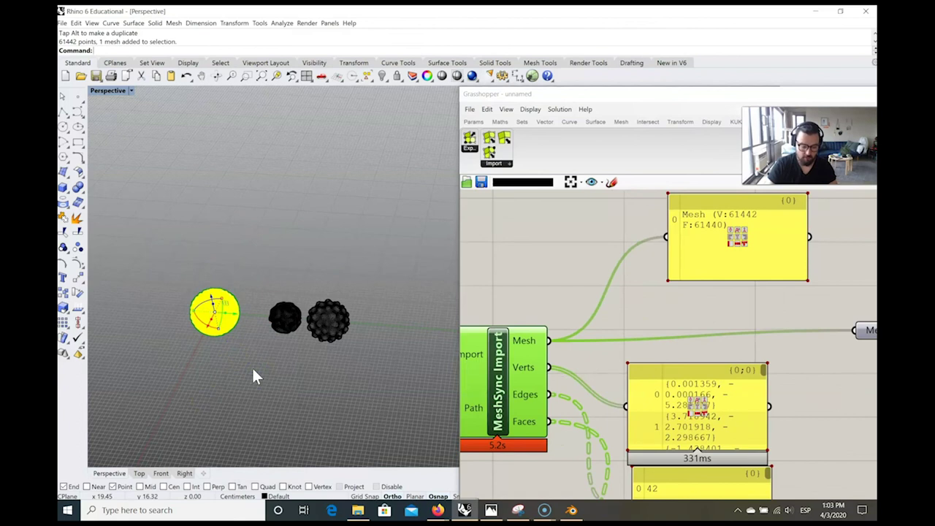
pyautogui.press('Delete')
# Bake only the Mesh parameter and move the baked mesh along the row beside the other two spheres.
pyautogui.moveTo(855, 276); pyautogui.dragTo(706, 274, button='right')
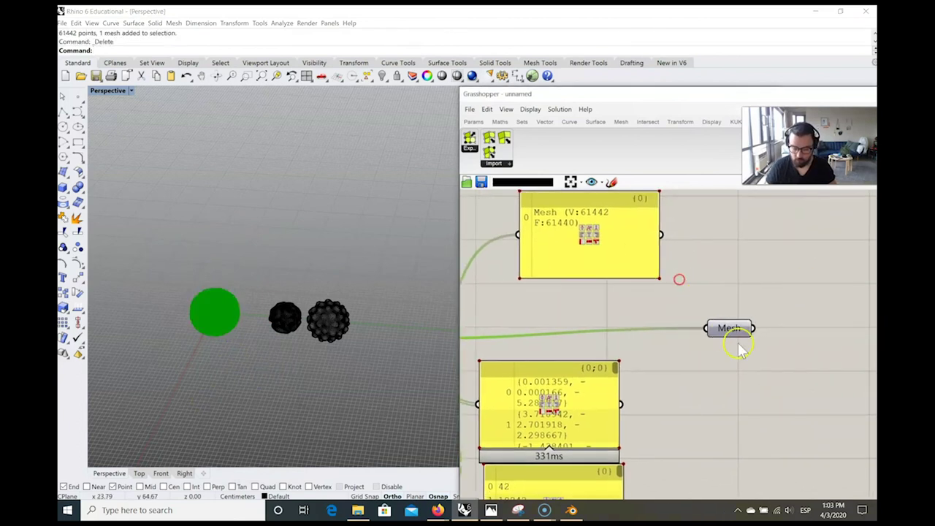
pyautogui.click(737, 338)
pyautogui.rightClick(771, 253)
pyautogui.click(796, 302)
pyautogui.click(194, 319)
pyautogui.moveTo(236, 313); pyautogui.dragTo(404, 341)
pyautogui.click(402, 361)
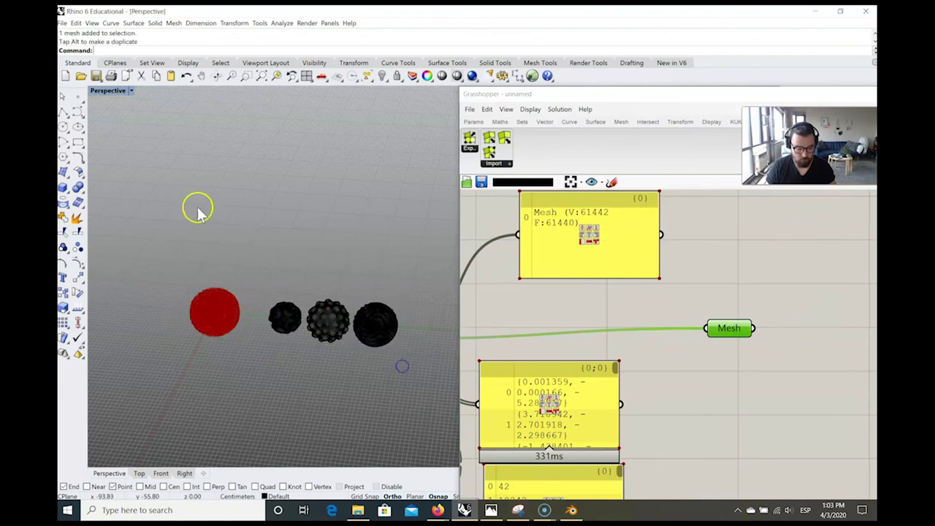
# Set the Perspective viewport's display mode to Arctic and frame the three baked spheres.
pyautogui.click(131, 91)
pyautogui.click(116, 195)
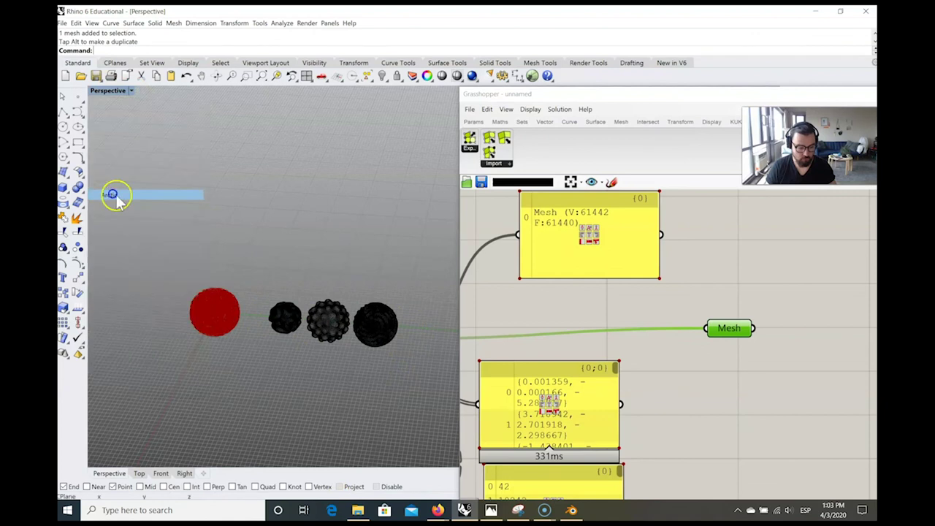
pyautogui.scroll(5, 402, 365)
pyautogui.moveTo(352, 331)
pyautogui.mouseDown(button='right')
pyautogui.moveTo(317, 344)
pyautogui.moveTo(350, 370)
pyautogui.mouseUp(button='right')
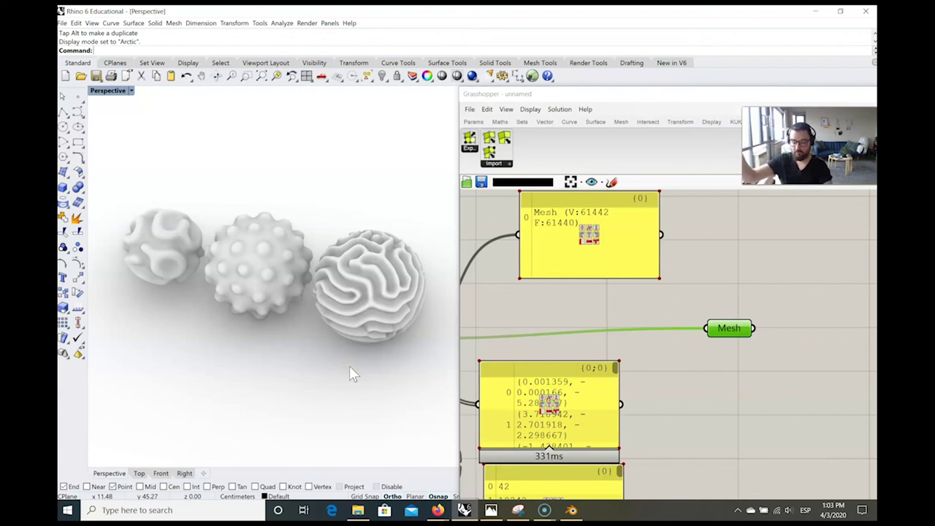
pyautogui.click(653, 370)
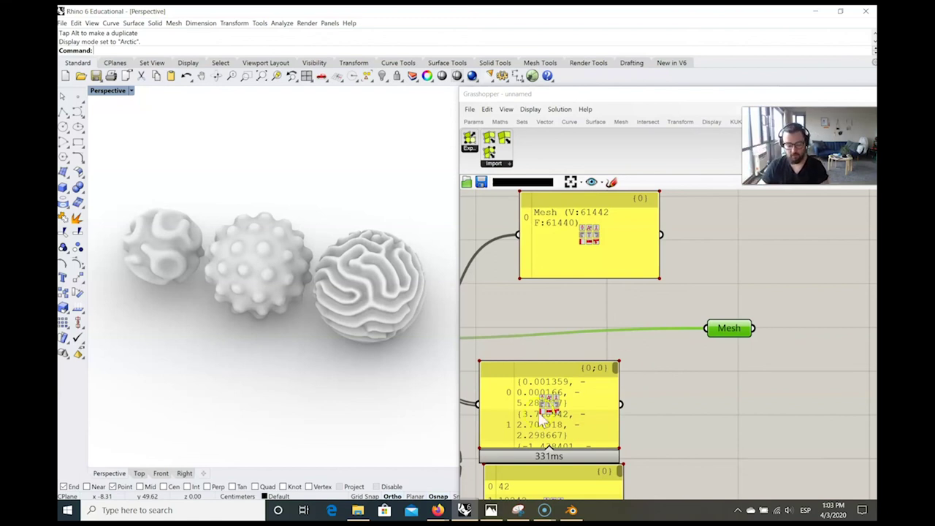
pyautogui.click(152, 391)
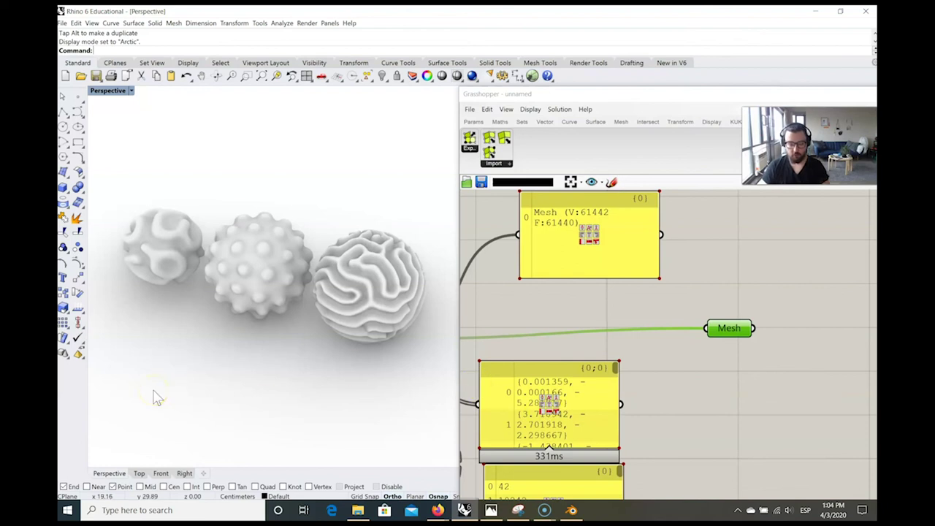
pyautogui.click(163, 385)
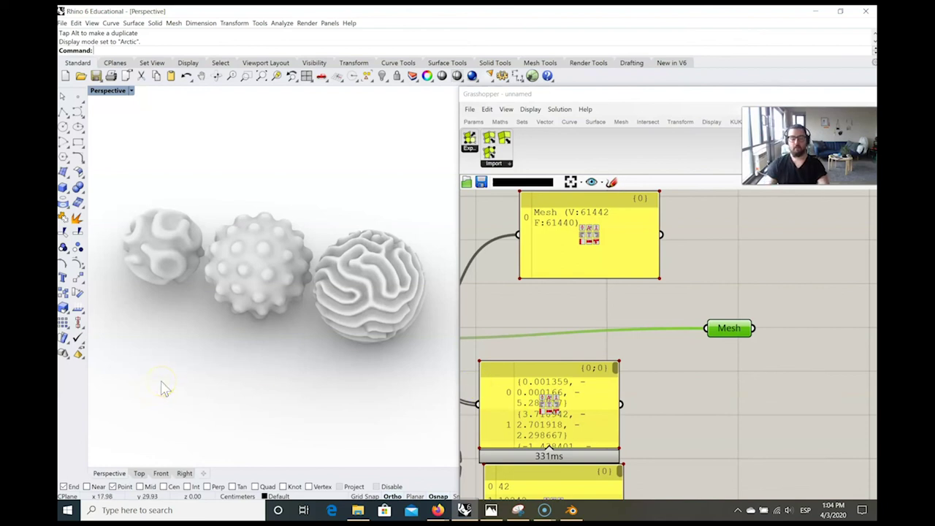